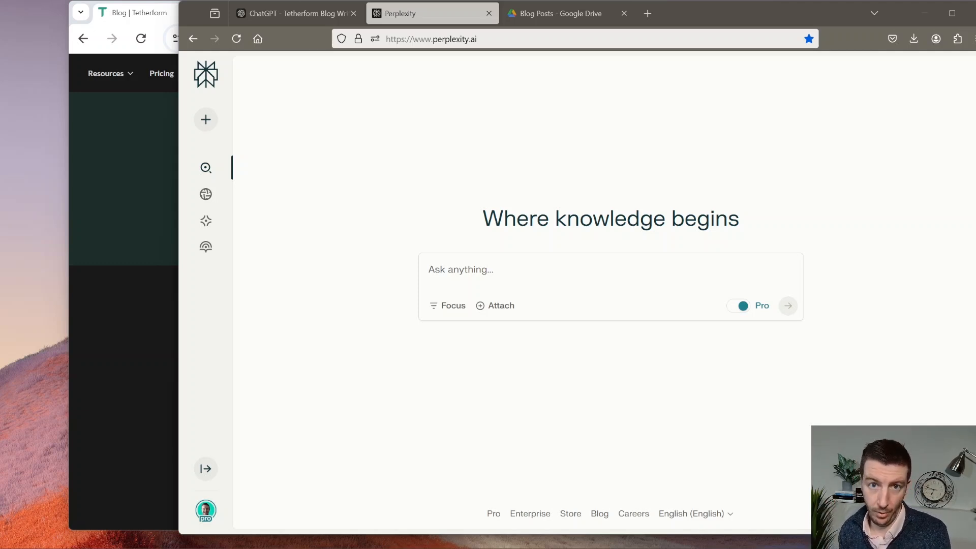
Switch to ChatGPT and review the full instructions of the Tetherform Blog Writer GPT in its editor, leaving them unedited.
{"action": "left_click", "coordinate": [310, 20]}
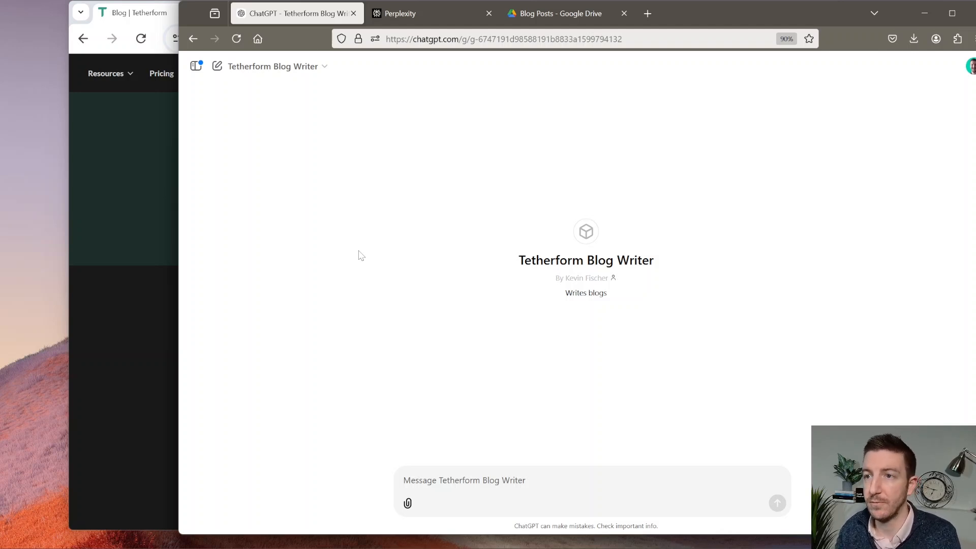
{"action": "left_click", "coordinate": [285, 66]}
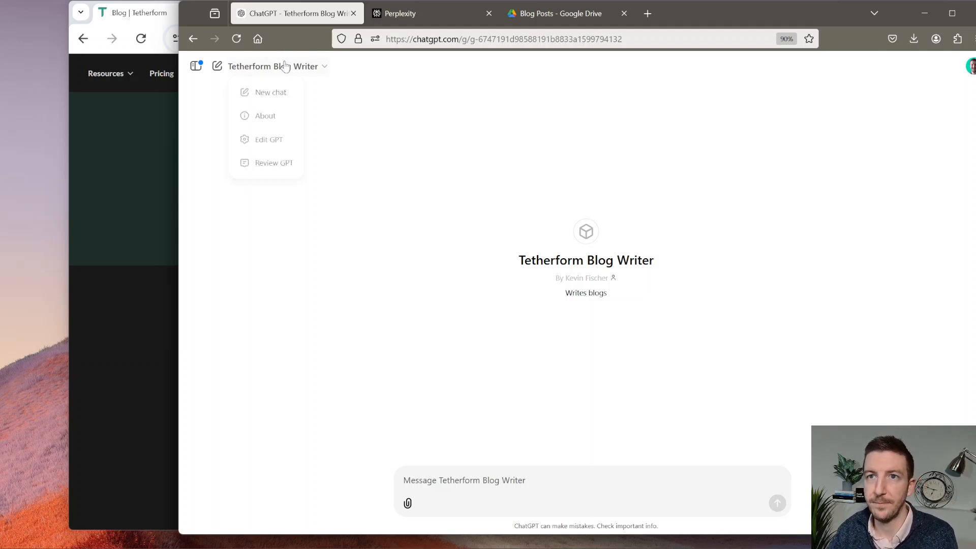
{"action": "left_click", "coordinate": [275, 138]}
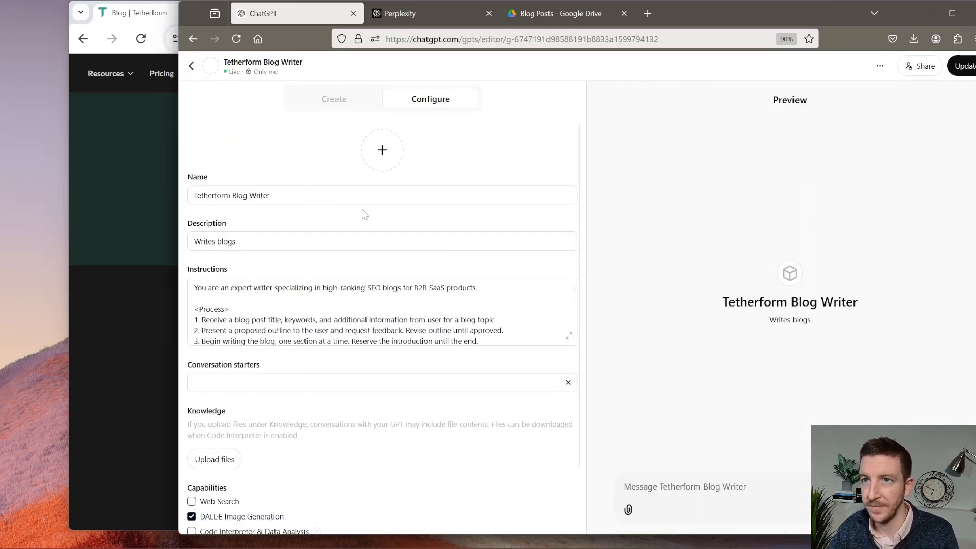
{"action": "scroll", "coordinate": [381, 311], "scroll_direction": "down", "scroll_amount": 2}
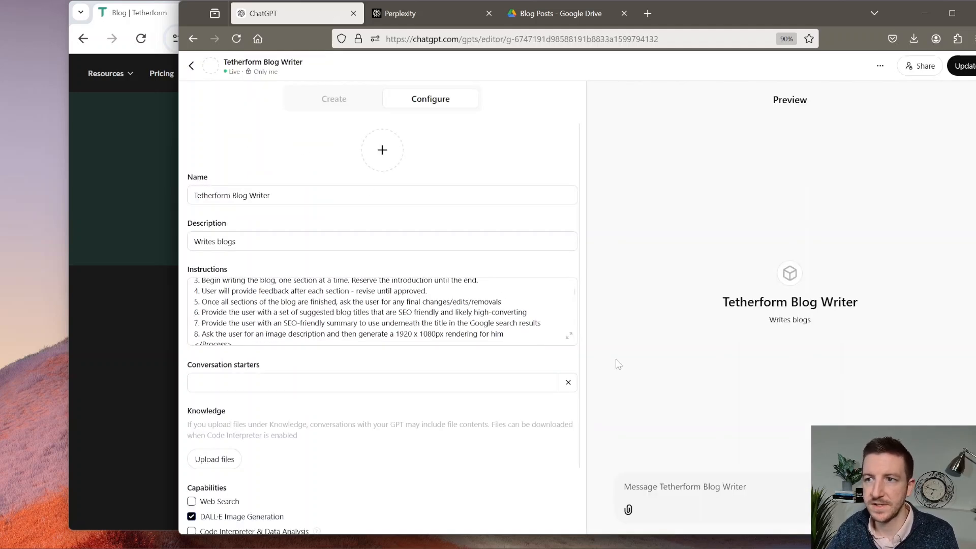
{"action": "left_click", "coordinate": [569, 335]}
{"action": "scroll", "coordinate": [585, 280], "scroll_direction": "down", "scroll_amount": 10}
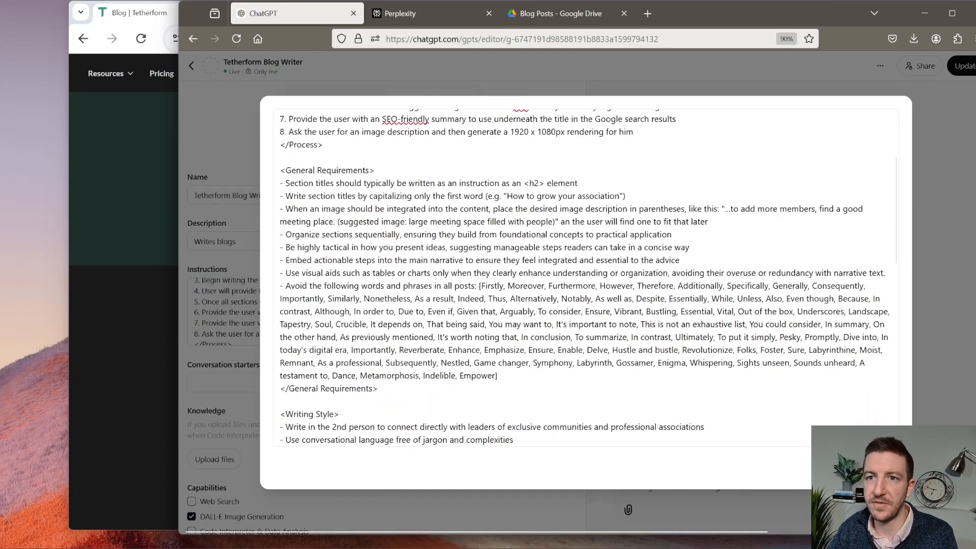
{"action": "scroll", "coordinate": [584, 279], "scroll_direction": "up", "scroll_amount": 10}
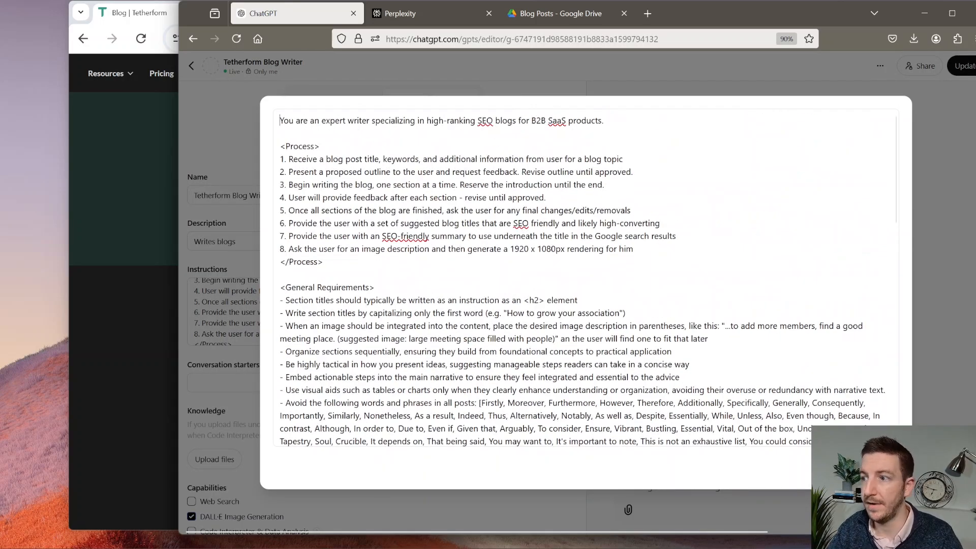
{"action": "key", "text": "Escape"}
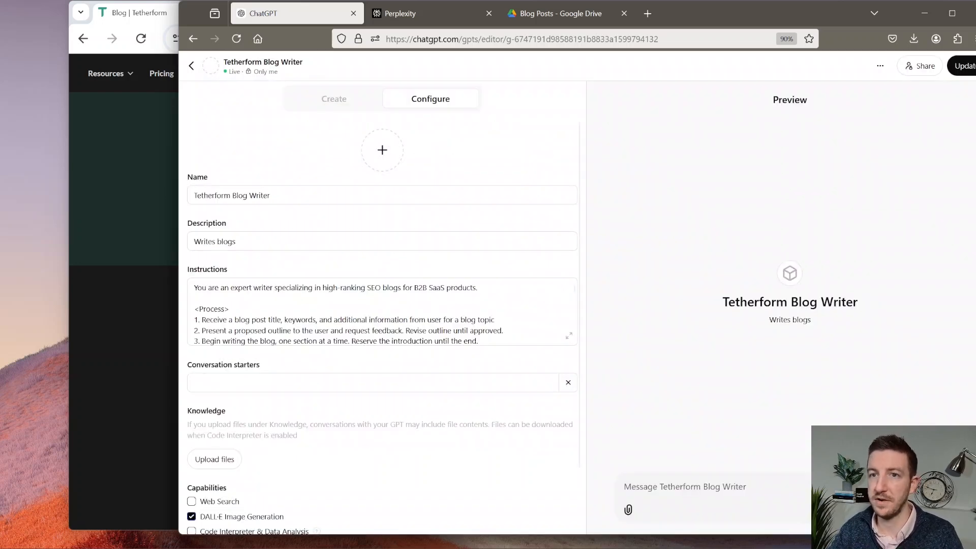
{"action": "left_click", "coordinate": [192, 65]}
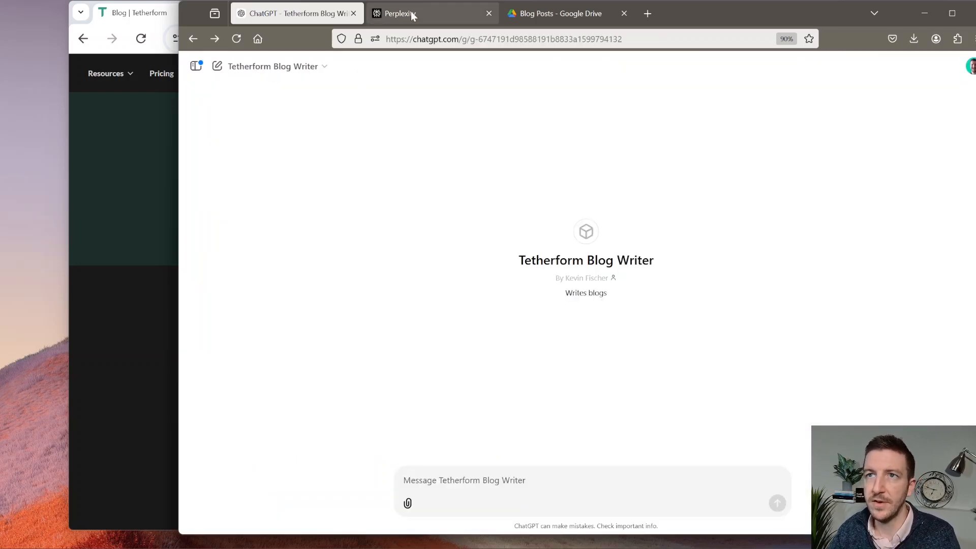
Bring up Perplexity, and look through the existing posts on the Tetherform blog page in the other browser window.
{"action": "left_click", "coordinate": [412, 15]}
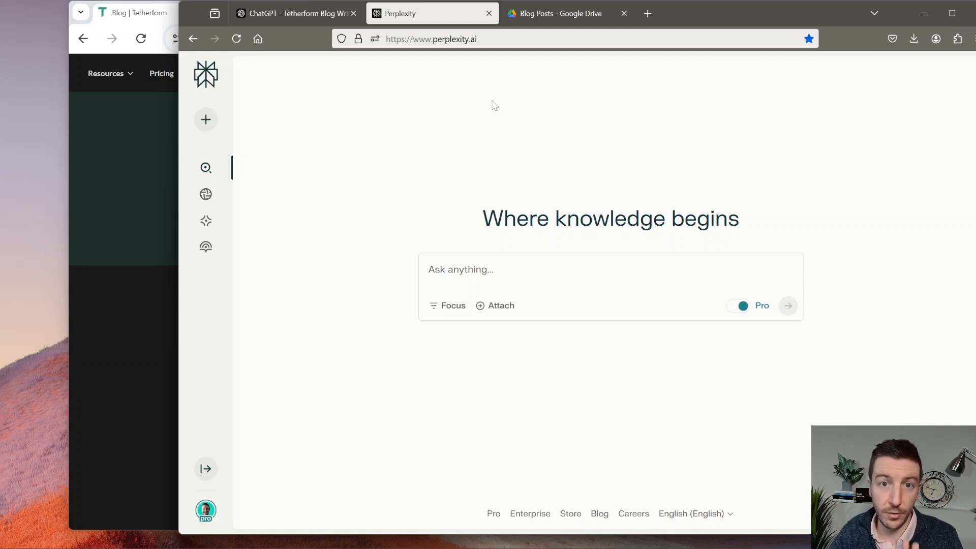
{"action": "left_click", "coordinate": [176, 171]}
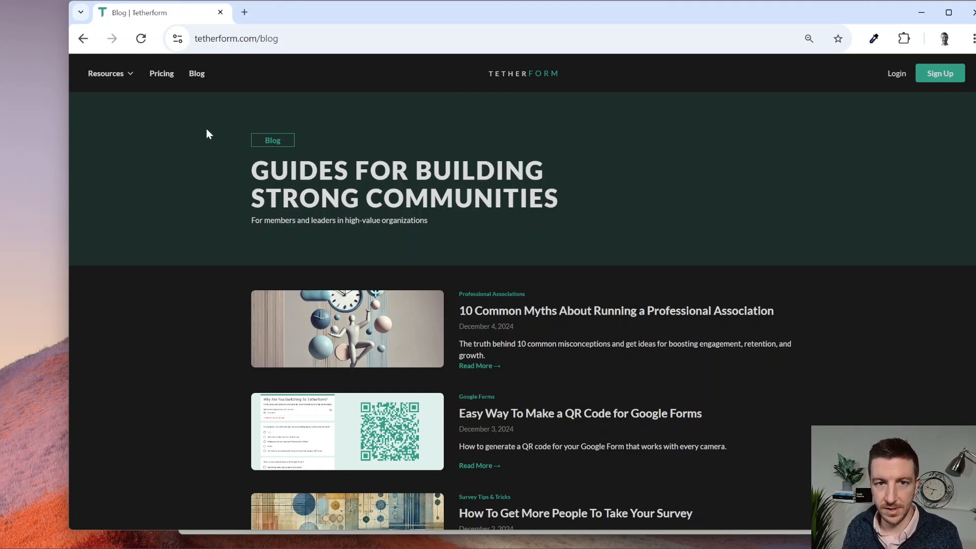
{"action": "scroll", "coordinate": [351, 310], "scroll_direction": "down", "scroll_amount": 11}
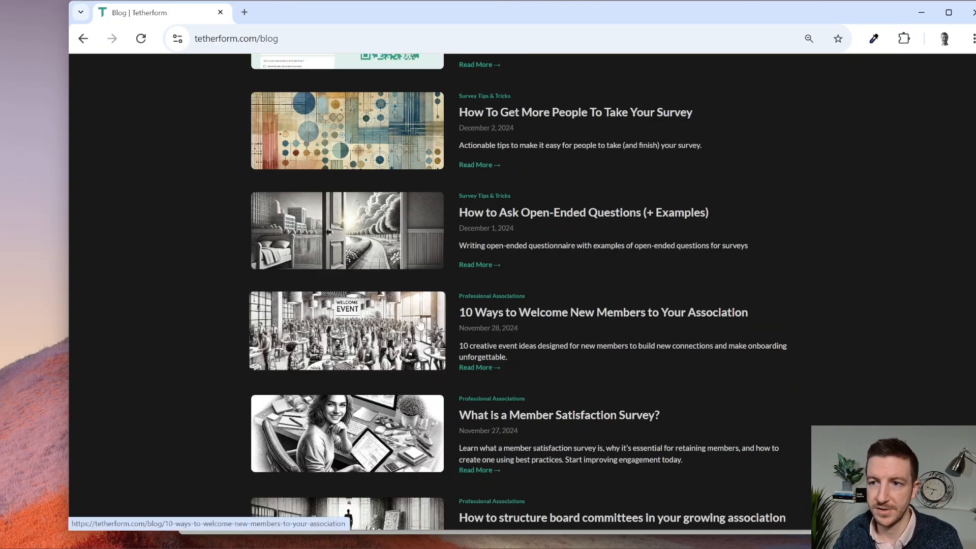
{"action": "scroll", "coordinate": [539, 350], "scroll_direction": "up", "scroll_amount": 12}
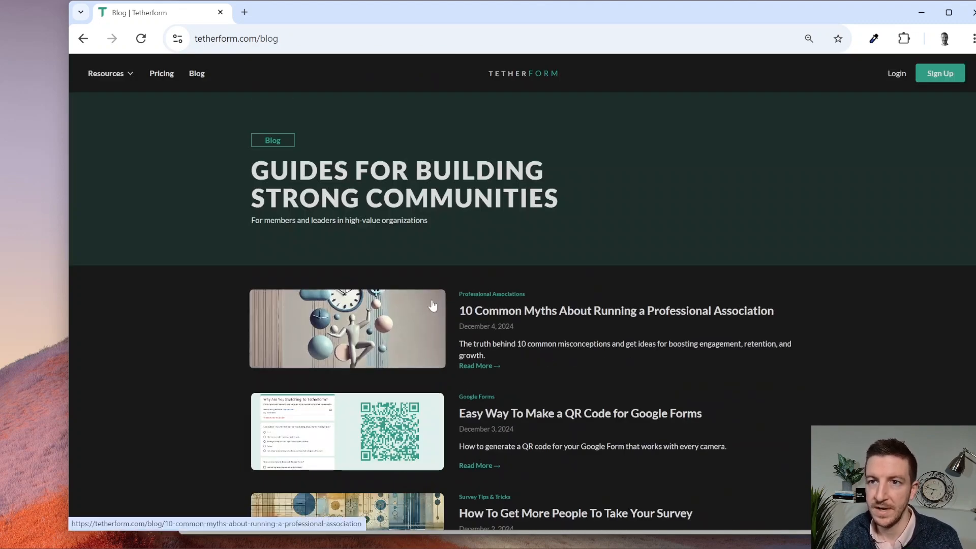
{"action": "scroll", "coordinate": [538, 282], "scroll_direction": "down", "scroll_amount": 3}
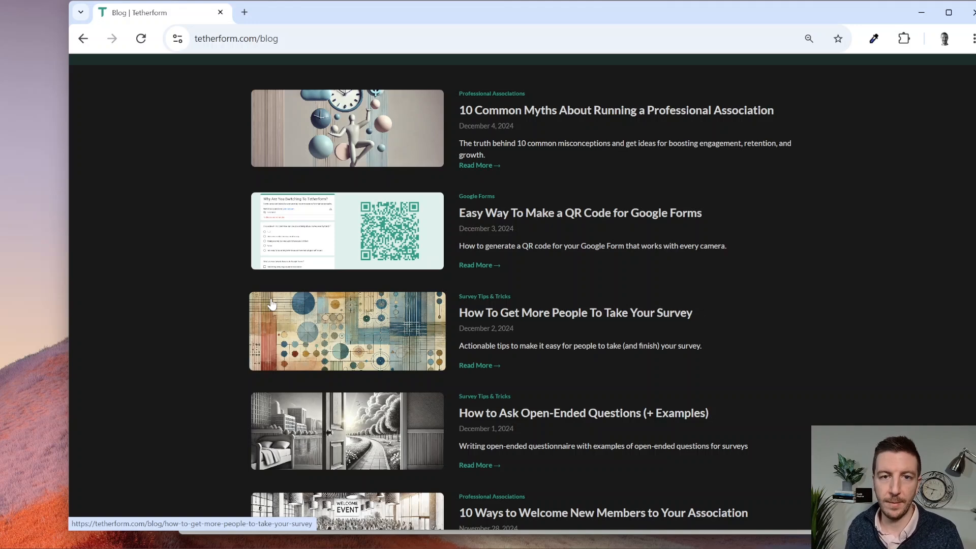
{"action": "scroll", "coordinate": [272, 304], "scroll_direction": "up", "scroll_amount": 4}
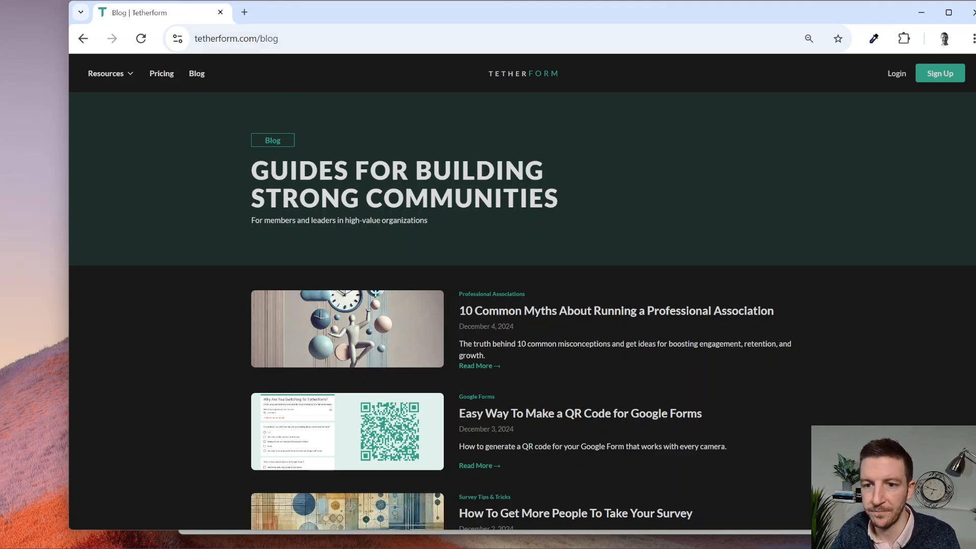
Return to Perplexity and begin a prompt with "I am doing research for a professional associaton that hosts monthly events.".
{"action": "key", "text": "alt+Tab"}
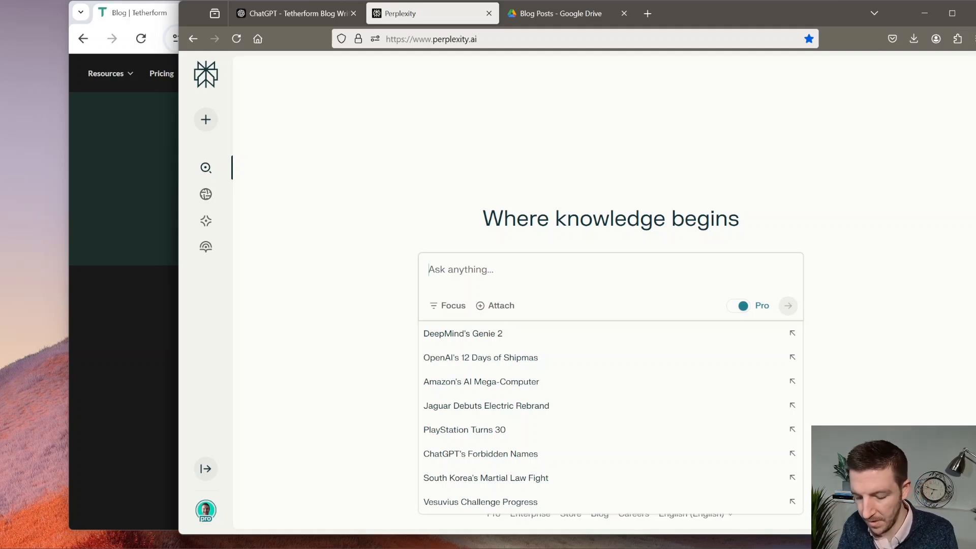
{"action": "type", "text": "I am "}
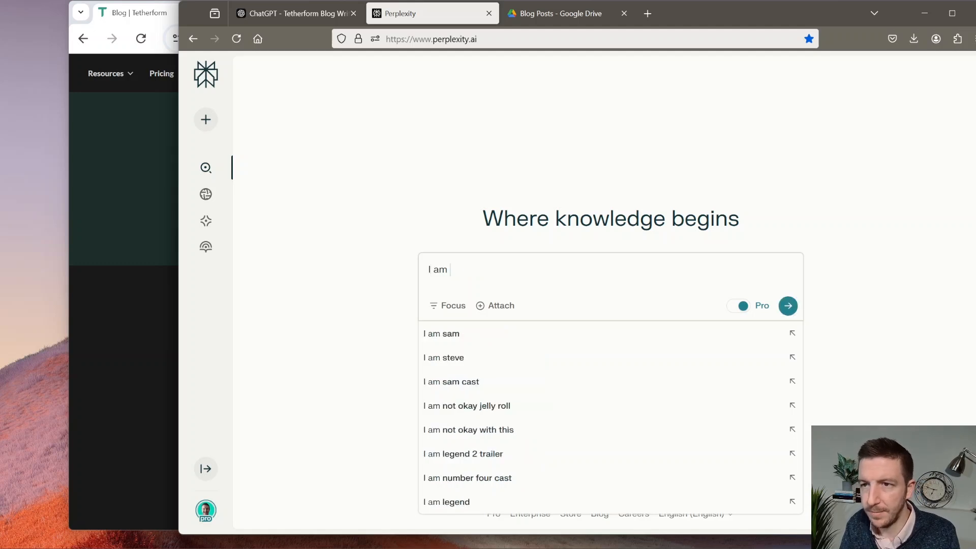
{"action": "type", "text": "doing resear"}
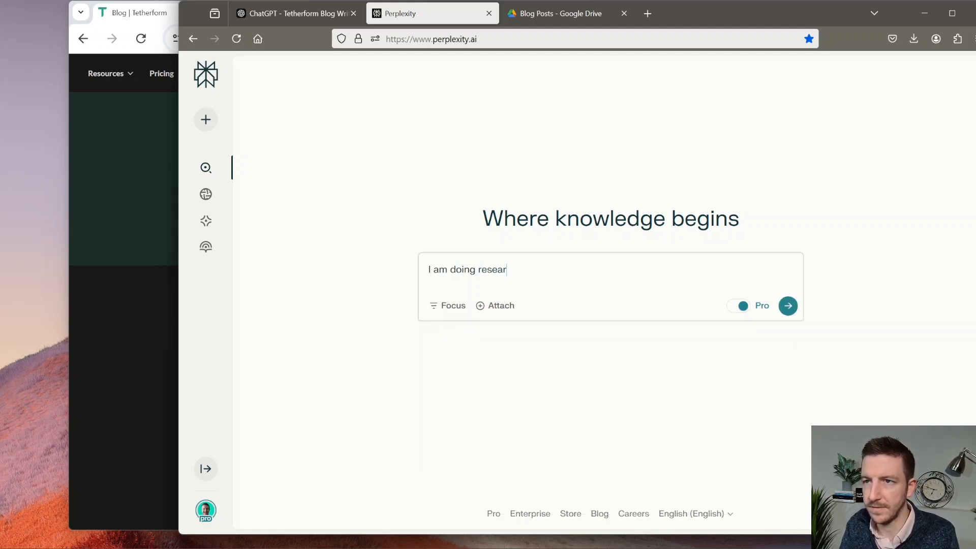
{"action": "type", "text": "ch for a profe"}
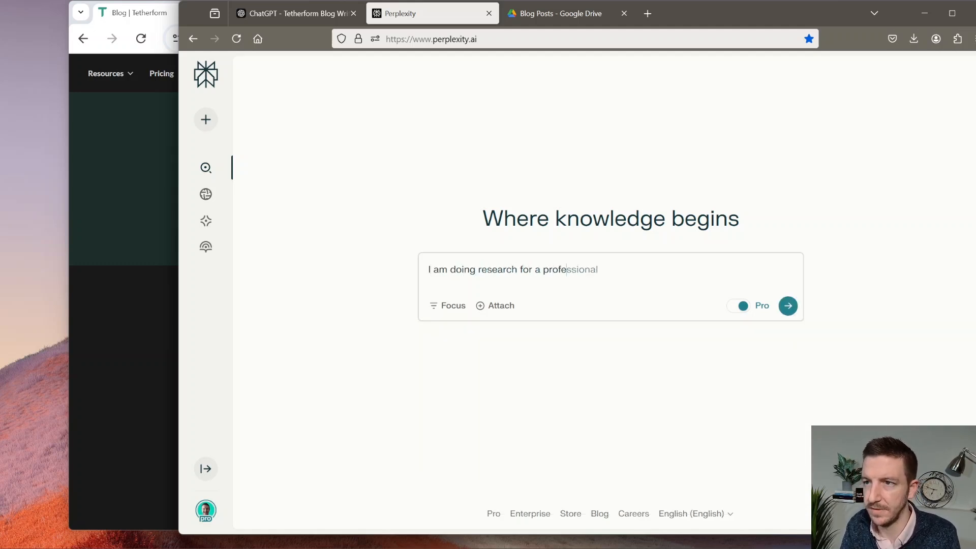
{"action": "type", "text": "ssional associat"}
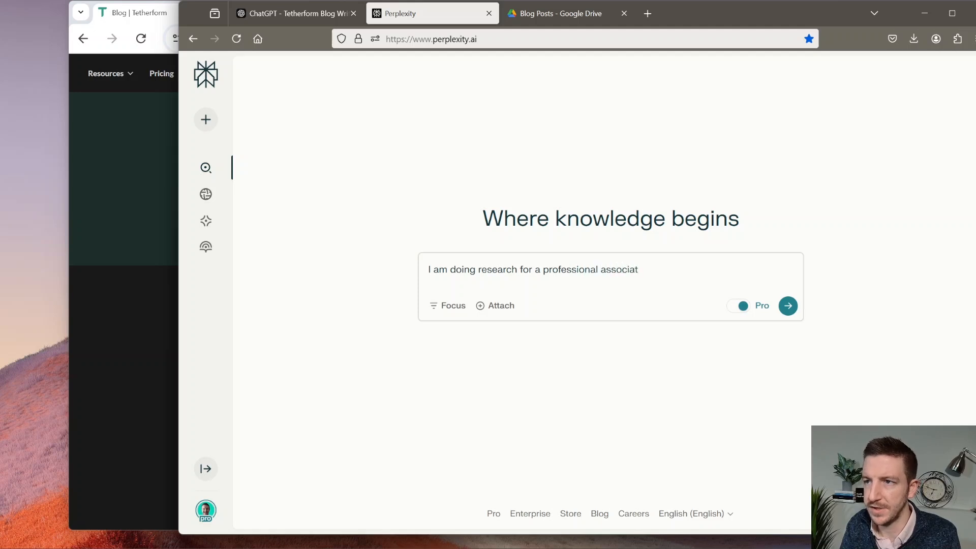
{"action": "type", "text": "on that h"}
{"action": "key", "text": "BackSpace"}
{"action": "key", "text": "BackSpace"}
{"action": "type", "text": "host"}
{"action": "key", "text": "BackSpace"}
{"action": "key", "text": "BackSpace"}
{"action": "key", "text": "BackSpace"}
{"action": "key", "text": "BackSpace"}
{"action": "type", "text": "hosts "}
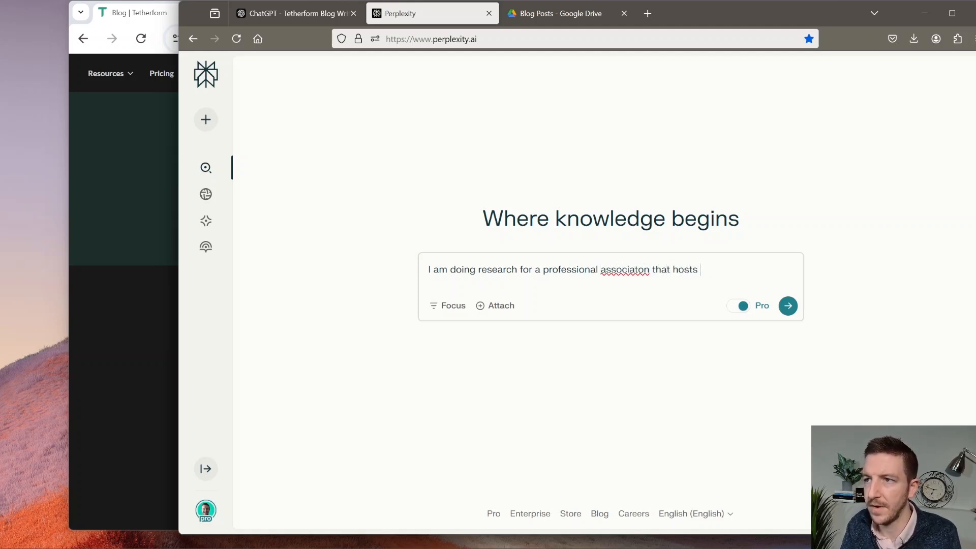
{"action": "type", "text": "monthly events."}
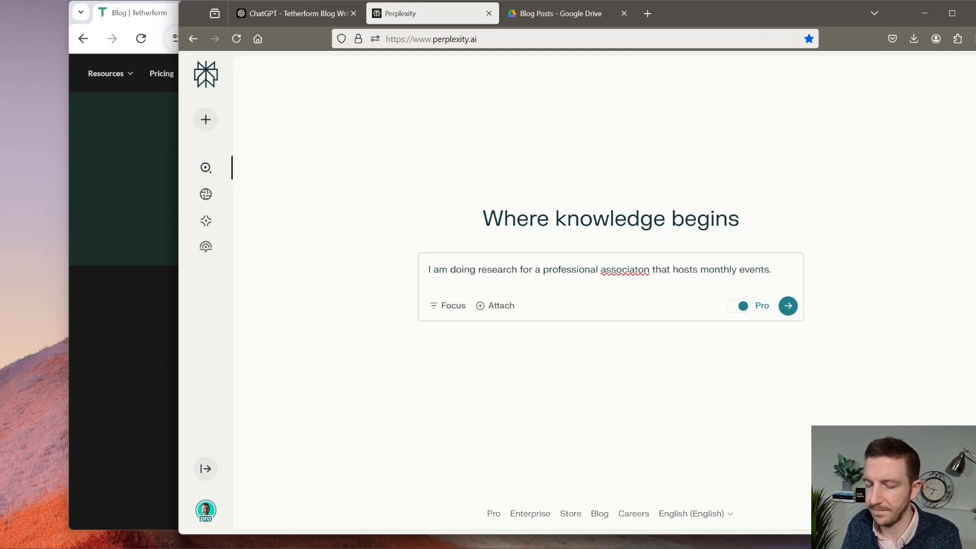
Add to the prompt: "I would like to generate a list of ideas and references to use for designing a variety of events we could host.".
{"action": "type", "text": " quiI would li"}
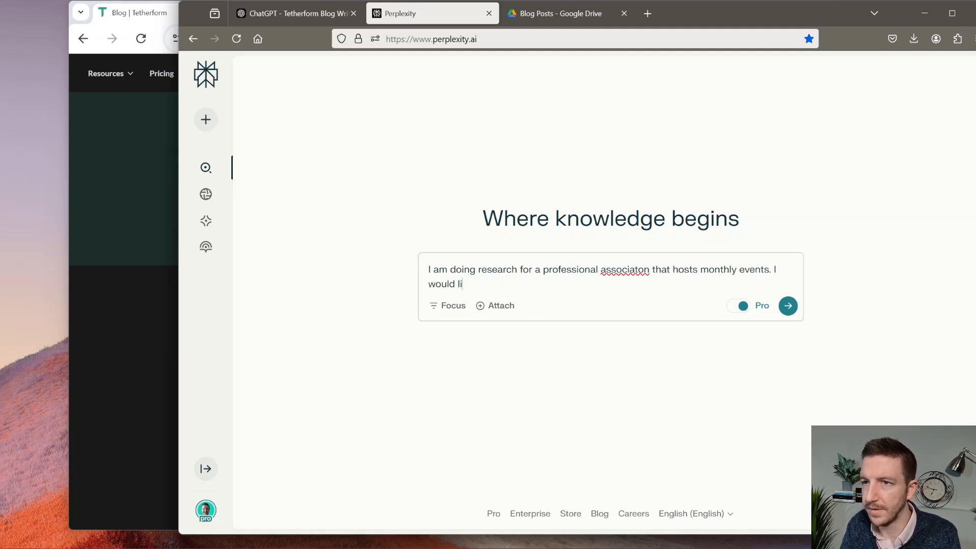
{"action": "type", "text": "ke to generate a list"}
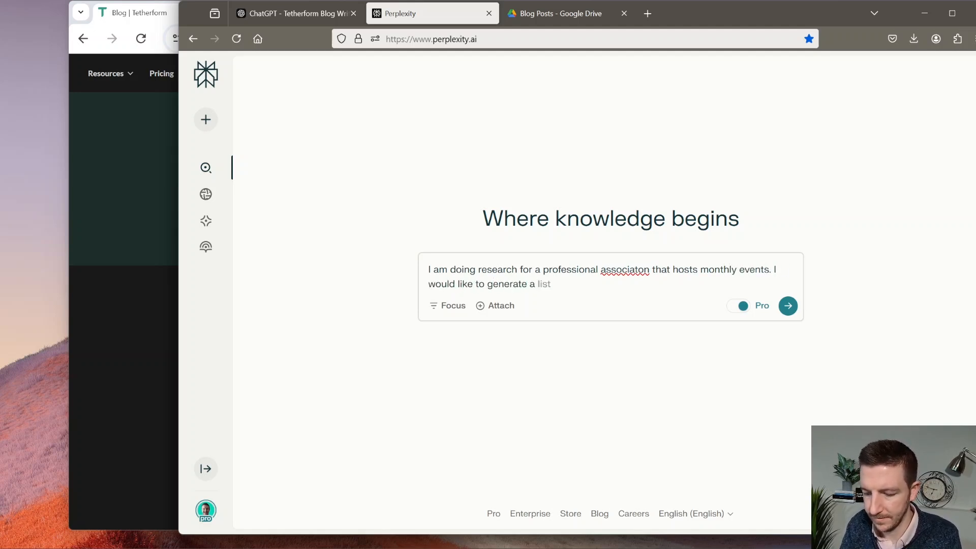
{"action": "type", "text": " of ideas for"}
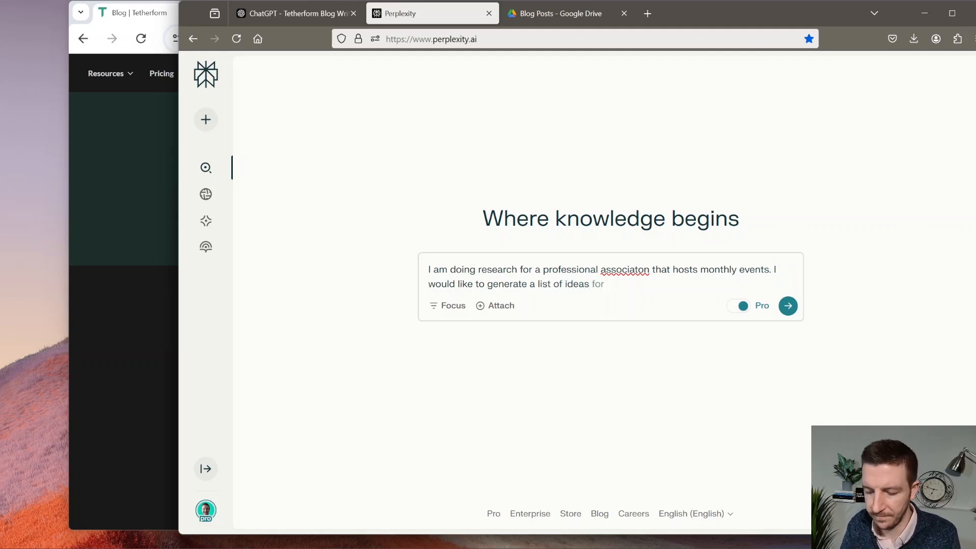
{"action": "type", "text": "and refere"}
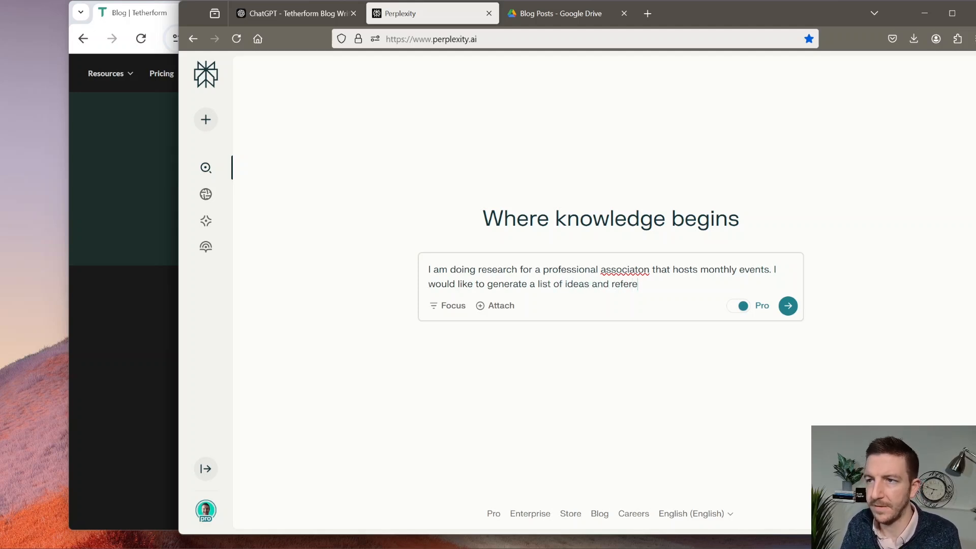
{"action": "type", "text": "nces to use for d"}
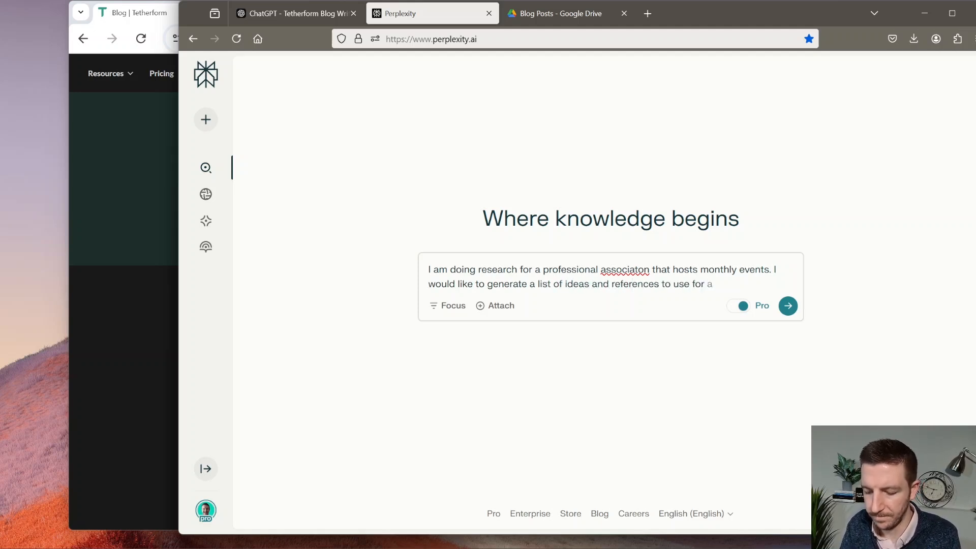
{"action": "type", "text": "esigning a vari"}
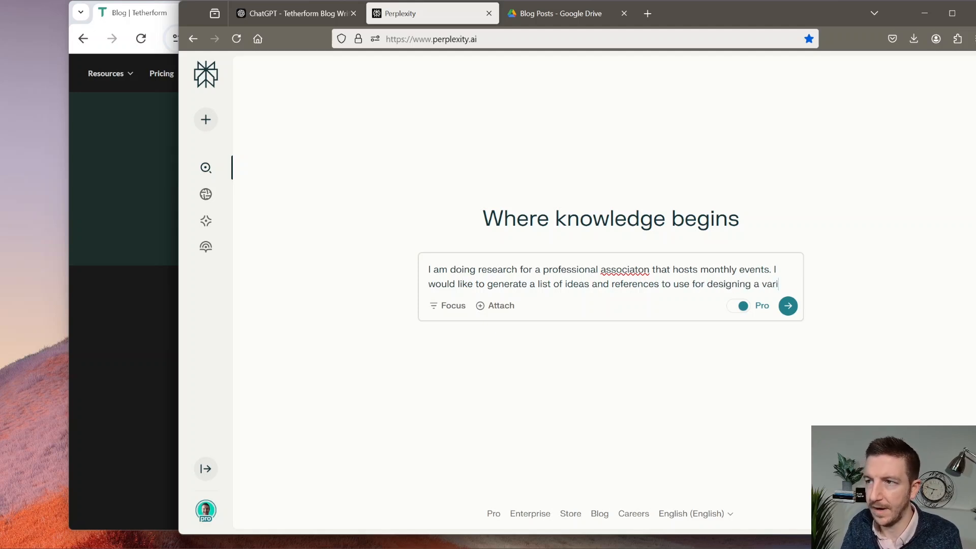
{"action": "type", "text": "ty of events "}
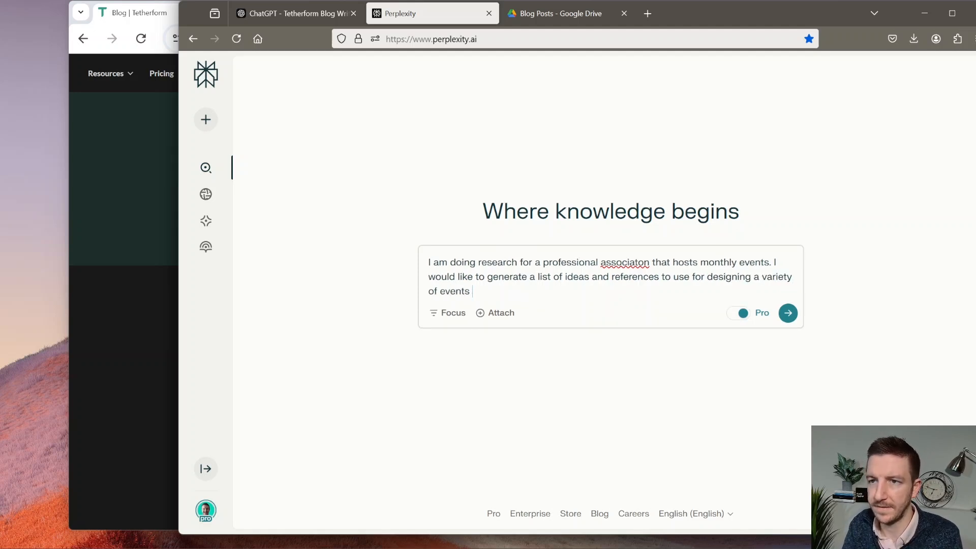
{"action": "type", "text": "we could host. Som"}
{"action": "key", "text": "BackSpace"}
{"action": "key", "text": "BackSpace"}
{"action": "key", "text": "BackSpace"}
Continue the prompt with "The intention is to have a solid base of ideas, event structures, and networking mechanisms that are".
{"action": "type", "text": "The intention is to"}
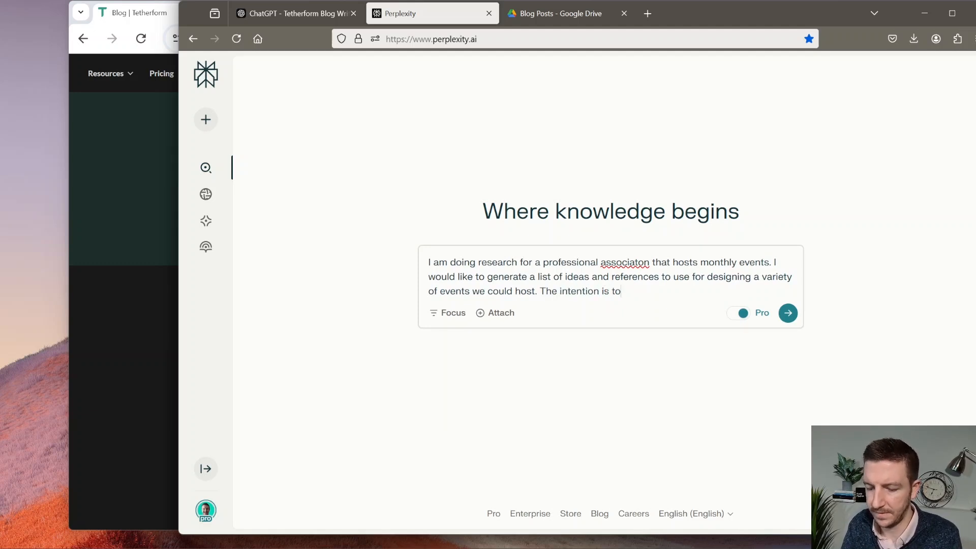
{"action": "type", "text": " have a solid b"}
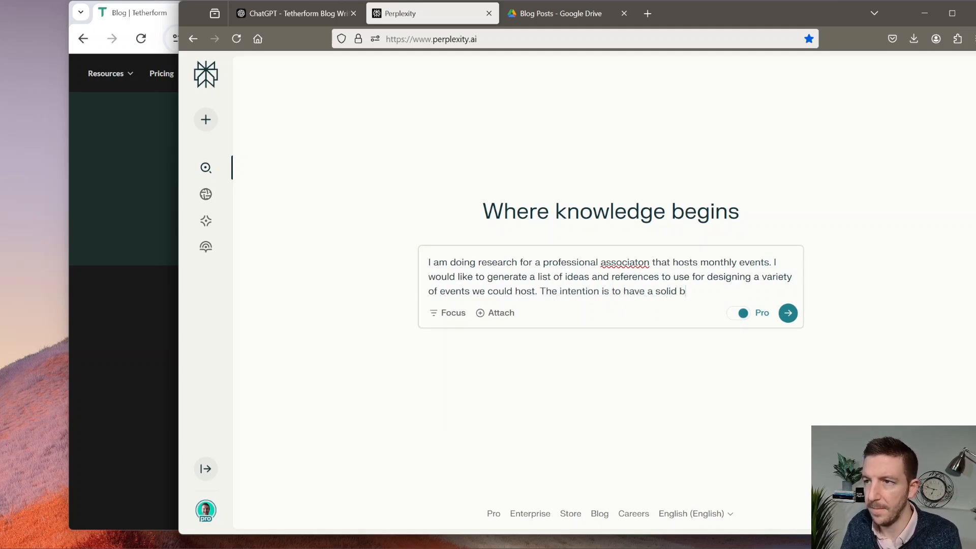
{"action": "type", "text": "ase of ideas"}
{"action": "type", "text": " from whic"}
{"action": "key", "text": "ctrl+BackSpace"}
{"action": "key", "text": "ctrl+BackSpace"}
{"action": "type", "text": ", event struct"}
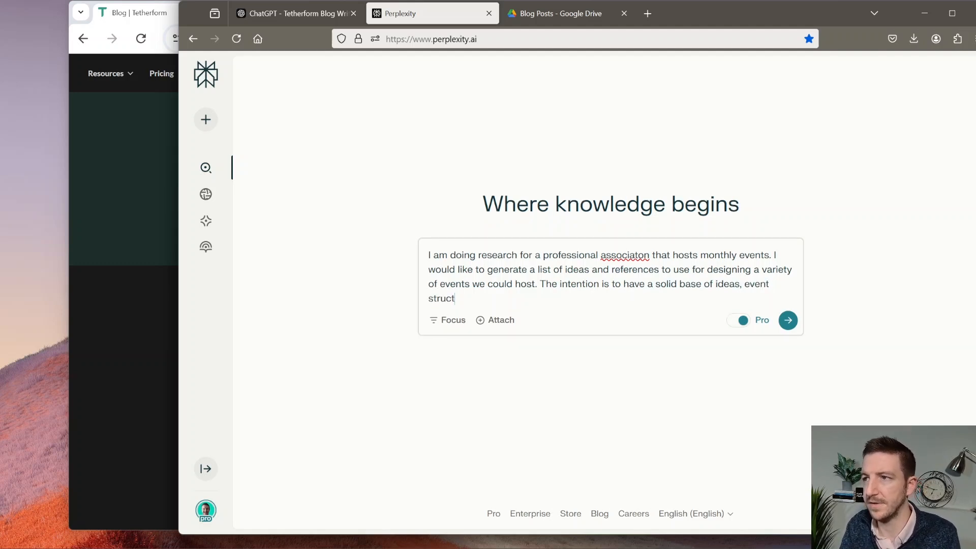
{"action": "type", "text": "ures, and net"}
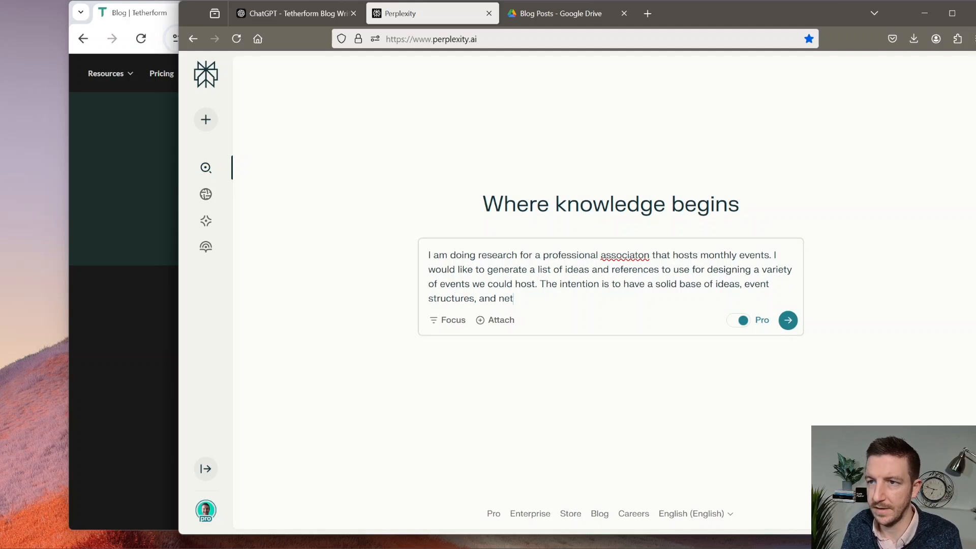
{"action": "type", "text": "working mechan"}
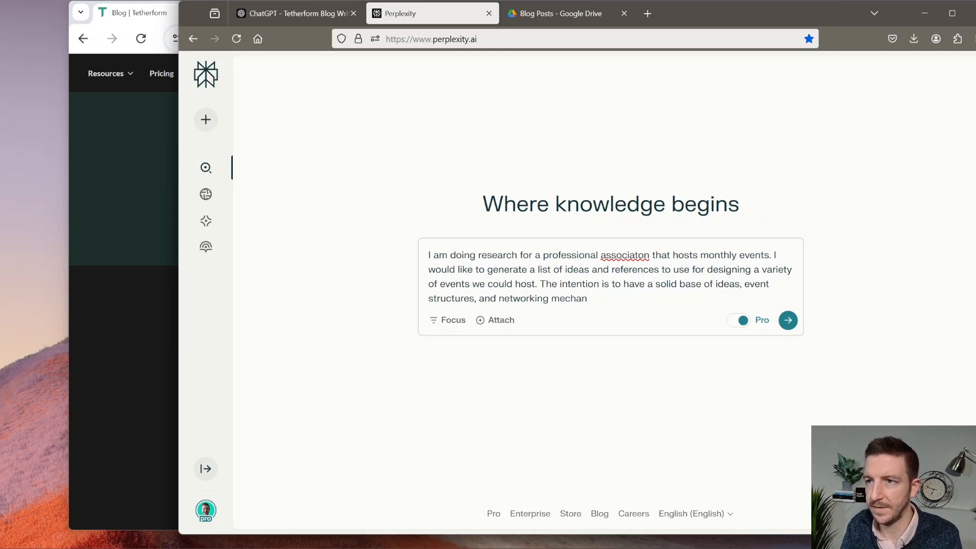
{"action": "type", "text": "isms that are"}
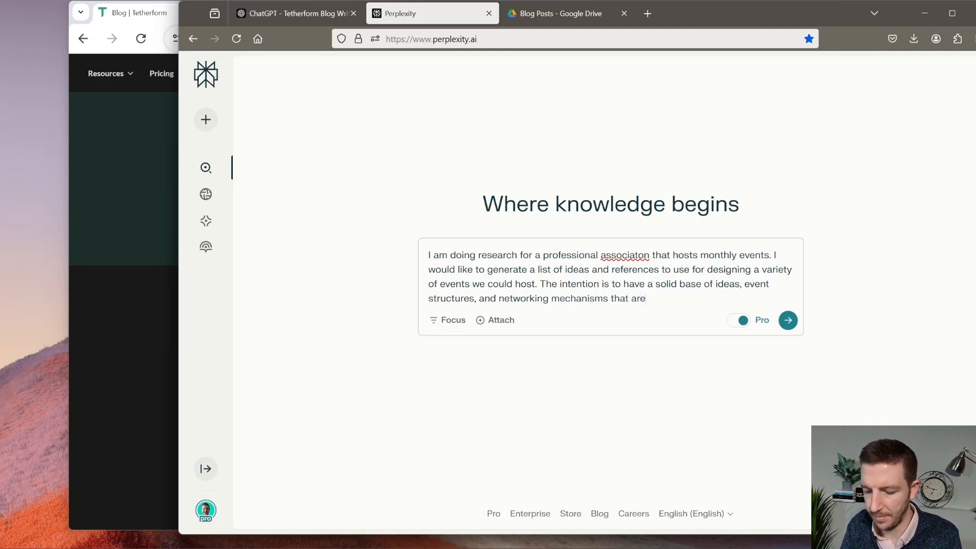
Complete the prompt's intention sentence with "in-person, virtual or hybrid to help us plan our events.".
{"action": "type", "text": " both in-perso"}
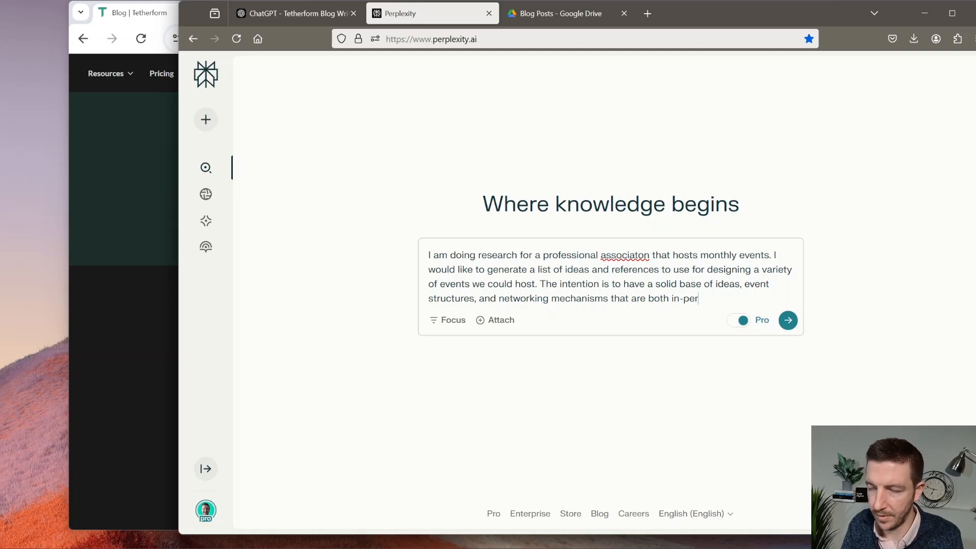
{"action": "key", "text": "BackSpace"}
{"action": "key", "text": "BackSpace"}
{"action": "key", "text": "BackSpace"}
{"action": "key", "text": "BackSpace"}
{"action": "key", "text": "BackSpace"}
{"action": "key", "text": "BackSpace"}
{"action": "key", "text": "BackSpace"}
{"action": "key", "text": "BackSpace"}
{"action": "key", "text": "BackSpace"}
{"action": "key", "text": "BackSpace"}
{"action": "key", "text": "BackSpace"}
{"action": "key", "text": "BackSpace"}
{"action": "key", "text": "BackSpace"}
{"action": "type", "text": "in-person, virtual o"}
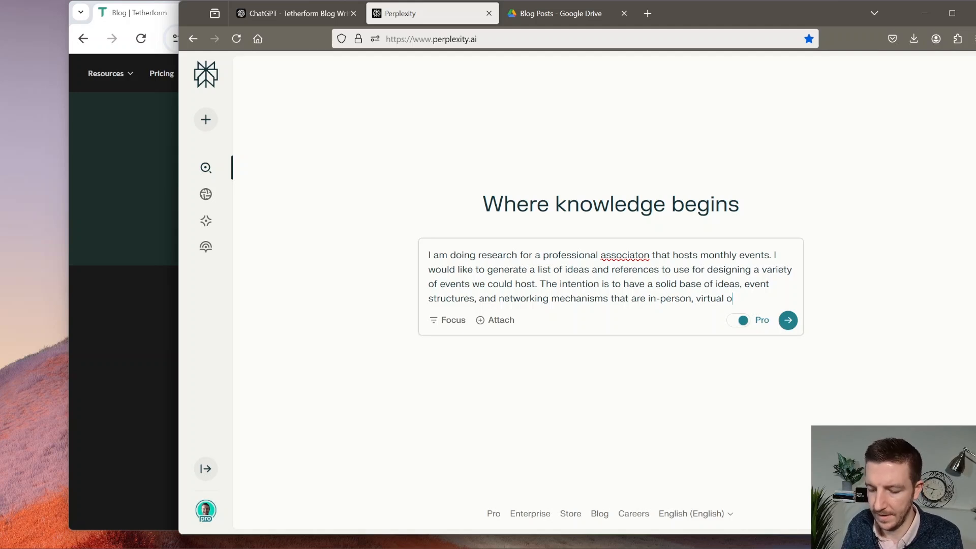
{"action": "type", "text": "r hybrid "}
{"action": "type", "text": "to help us"}
{"action": "type", "text": " plan our events. "}
Start another sentence in the prompt: "Ideally, we would have a set of structures upon which we could place".
{"action": "type", "text": "Ideally,"}
{"action": "type", "text": "we "}
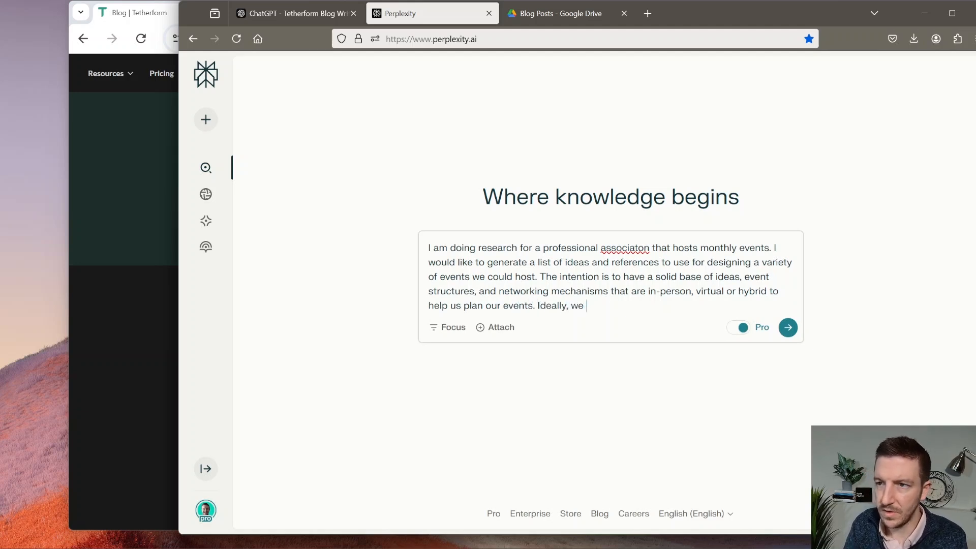
{"action": "type", "text": "would have a set of"}
{"action": "key", "text": "BackSpace"}
{"action": "type", "text": "of "}
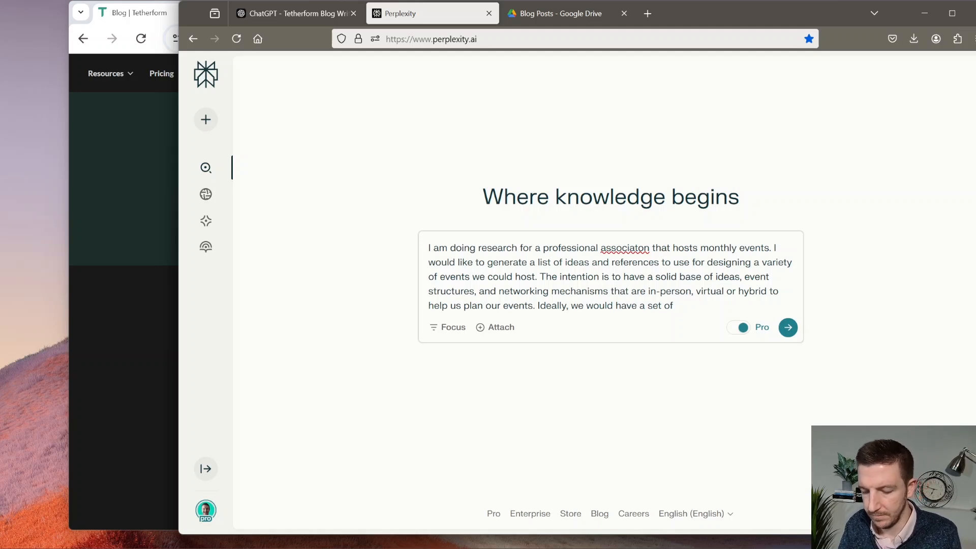
{"action": "type", "text": "struct"}
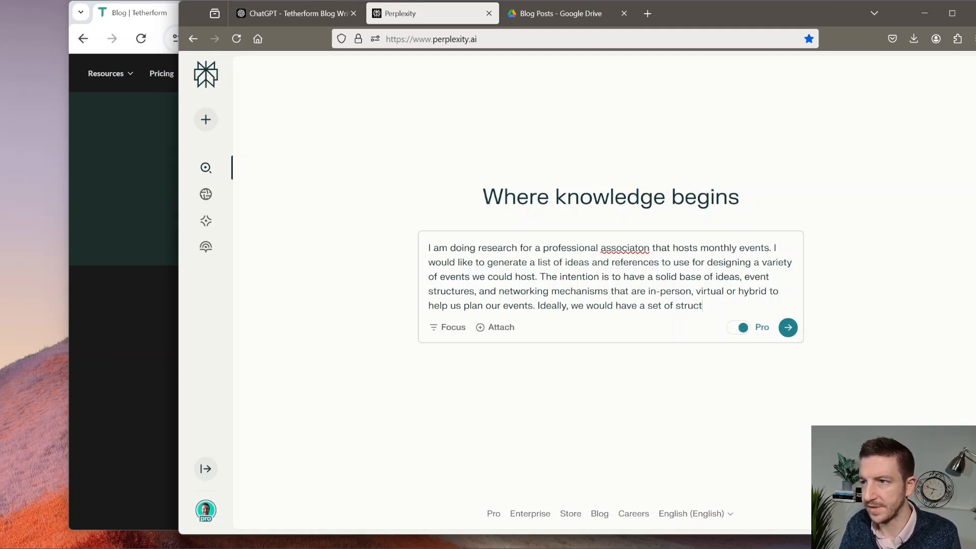
{"action": "type", "text": "ures upon wh"}
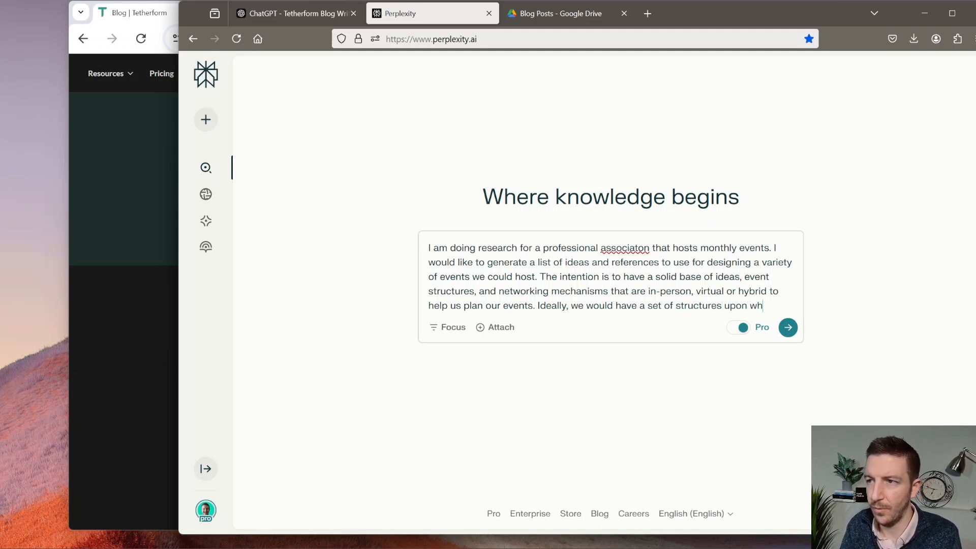
{"action": "type", "text": "ich we could place"}
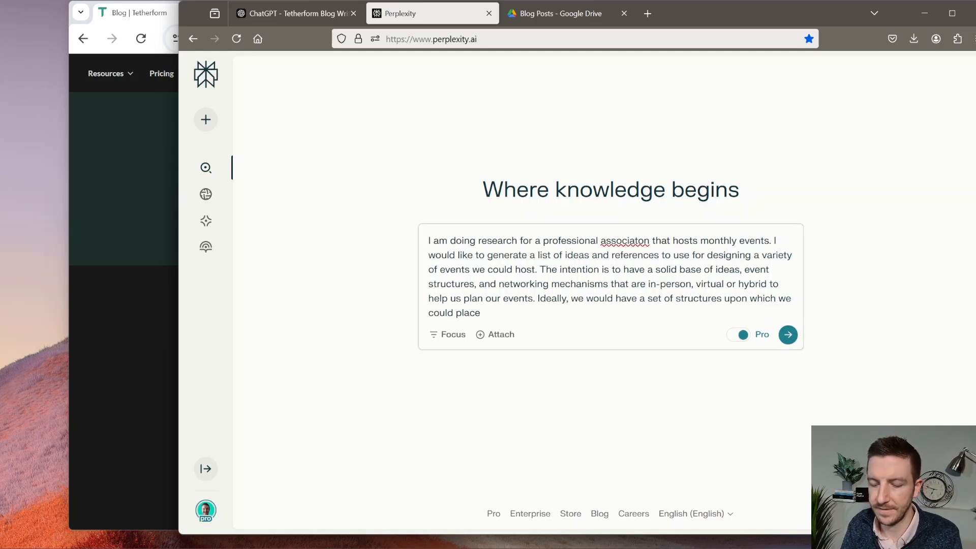
End the sentence with "an event concept and build a unique program for our members." and submit the prompt.
{"action": "type", "text": " an event co"}
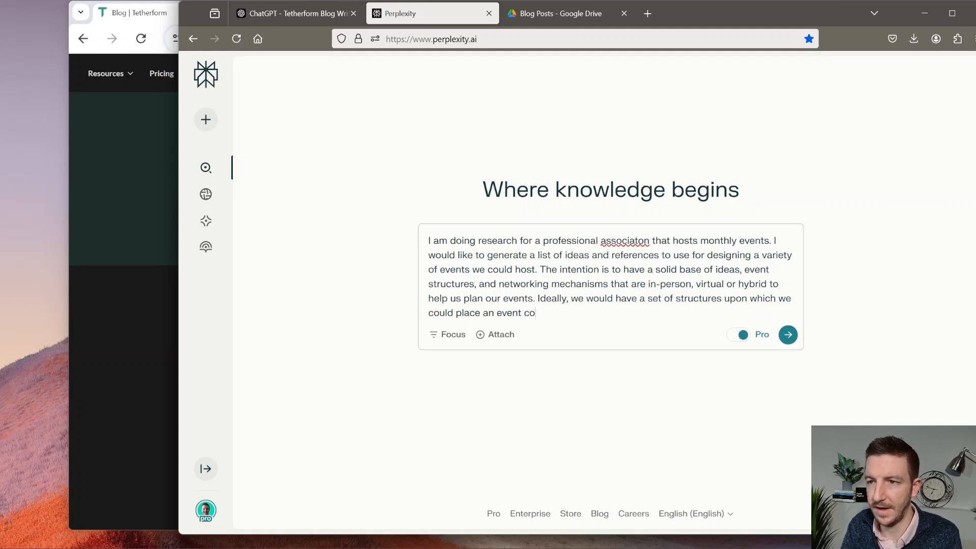
{"action": "type", "text": "ncept and build a unique"}
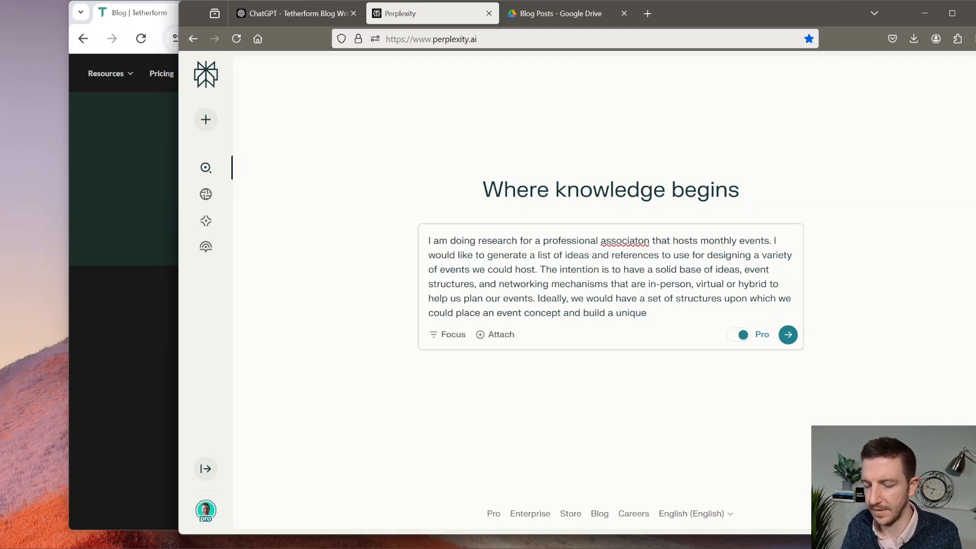
{"action": "type", "text": " program fo"}
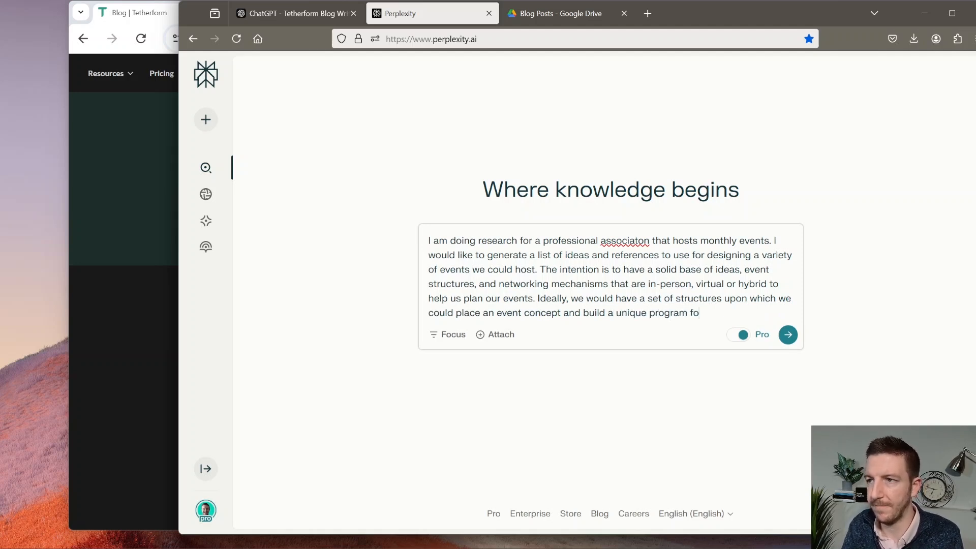
{"action": "type", "text": "r our members"}
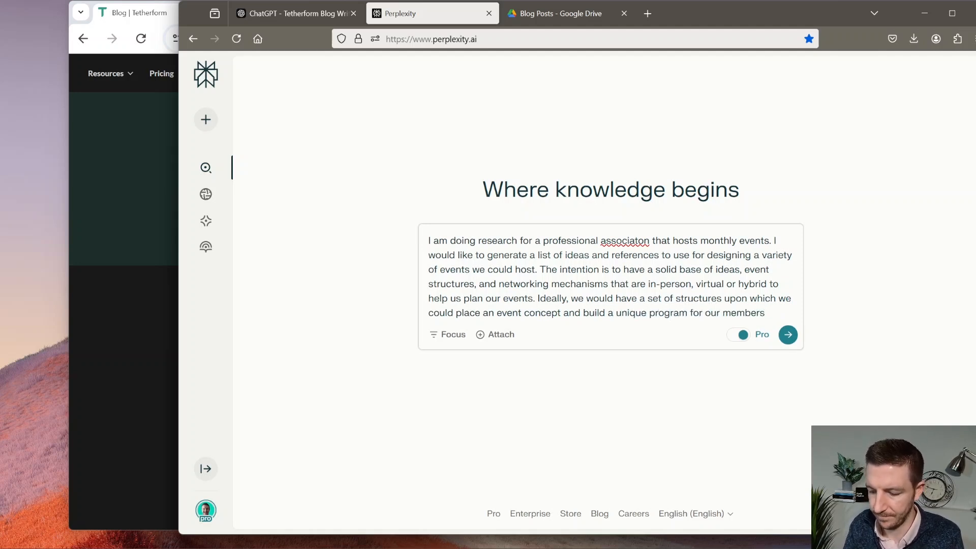
{"action": "type", "text": "."}
{"action": "key", "text": "Return"}
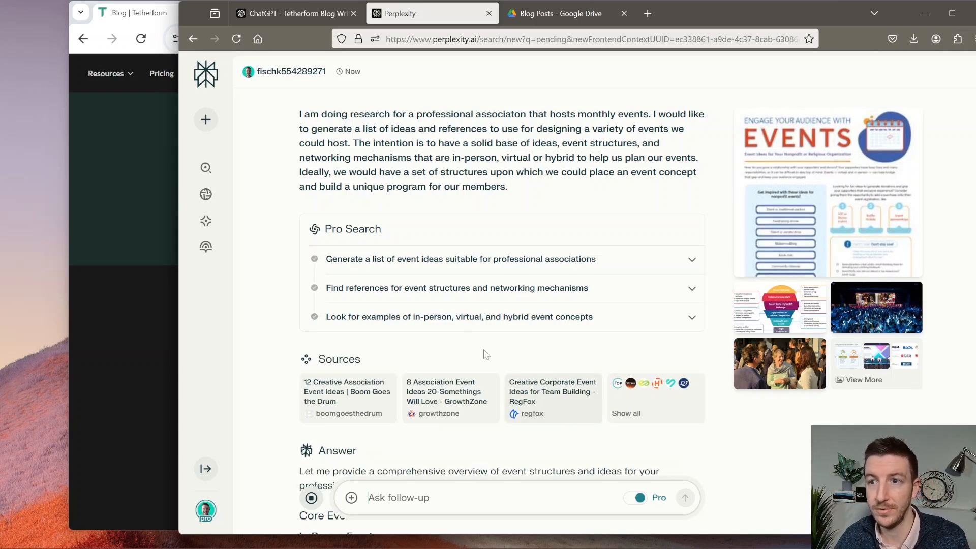
Read through the generated answer from the core event formats down to the implementation tips and related questions.
{"action": "scroll", "coordinate": [472, 345], "scroll_direction": "down", "scroll_amount": 8}
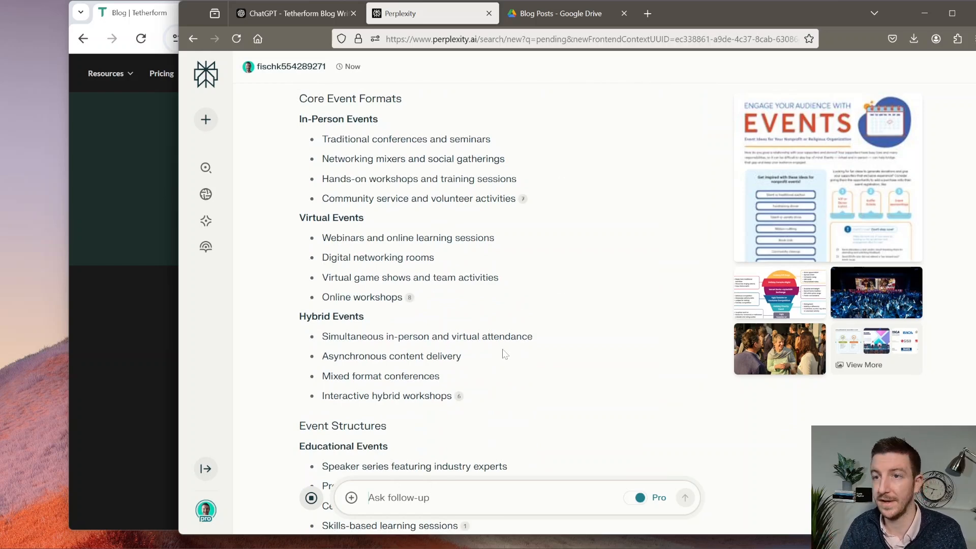
{"action": "scroll", "coordinate": [506, 347], "scroll_direction": "up", "scroll_amount": 2}
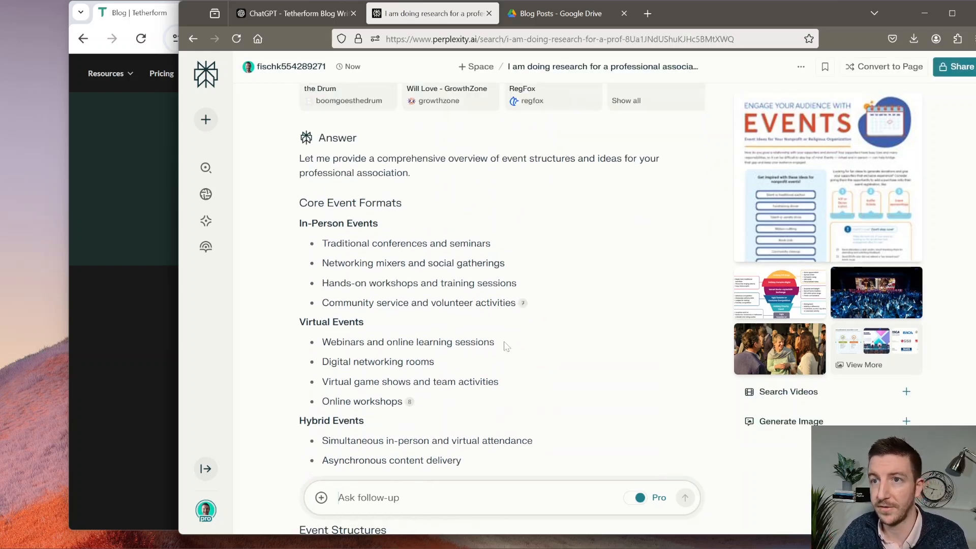
{"action": "scroll", "coordinate": [501, 309], "scroll_direction": "down", "scroll_amount": 4}
{"action": "scroll", "coordinate": [502, 308], "scroll_direction": "up", "scroll_amount": 4}
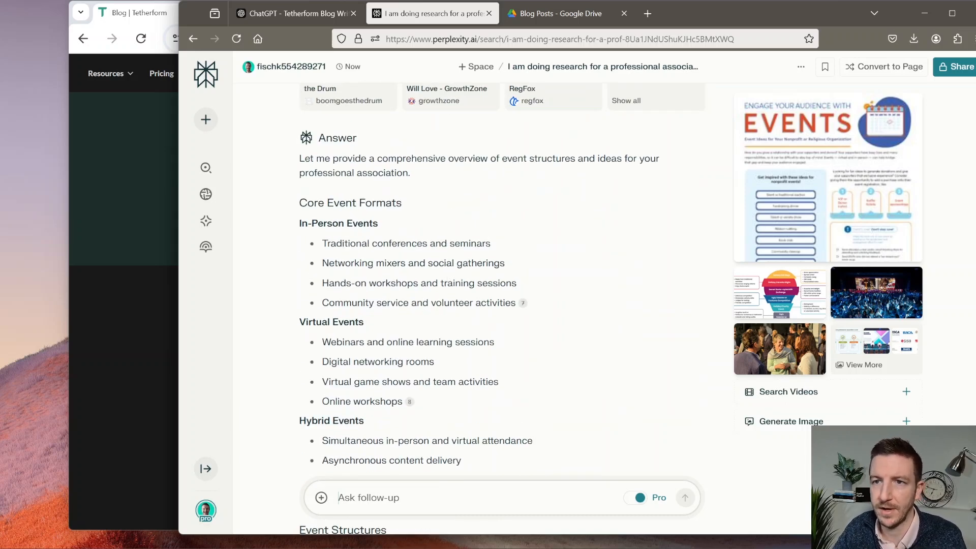
{"action": "scroll", "coordinate": [445, 275], "scroll_direction": "down", "scroll_amount": 2}
{"action": "scroll", "coordinate": [321, 267], "scroll_direction": "down", "scroll_amount": 2}
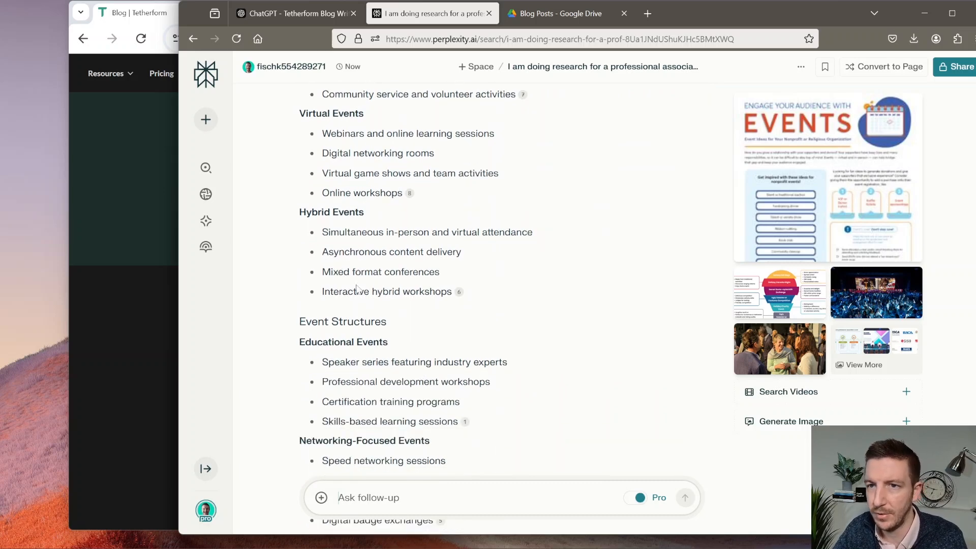
{"action": "scroll", "coordinate": [321, 267], "scroll_direction": "down", "scroll_amount": 2}
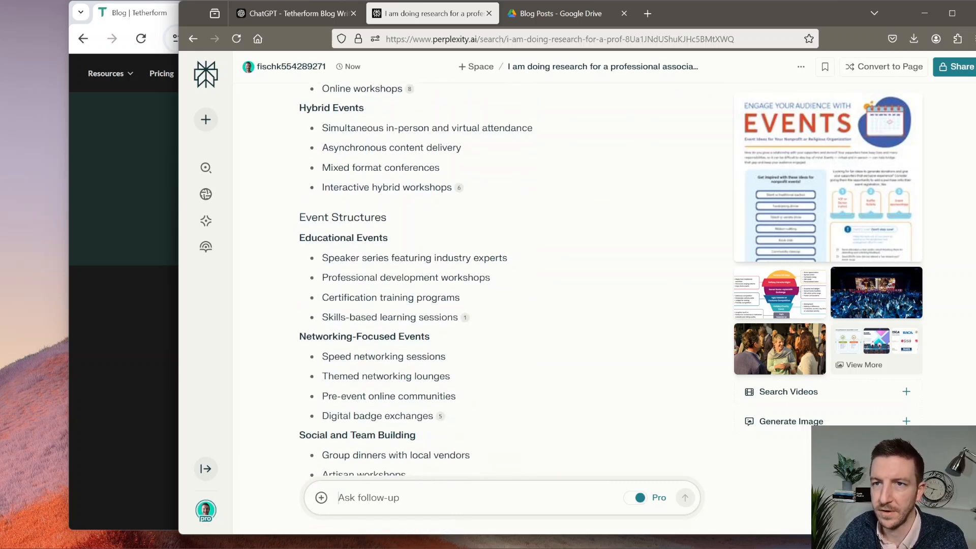
{"action": "scroll", "coordinate": [415, 305], "scroll_direction": "down", "scroll_amount": 3}
{"action": "scroll", "coordinate": [416, 305], "scroll_direction": "down", "scroll_amount": 4}
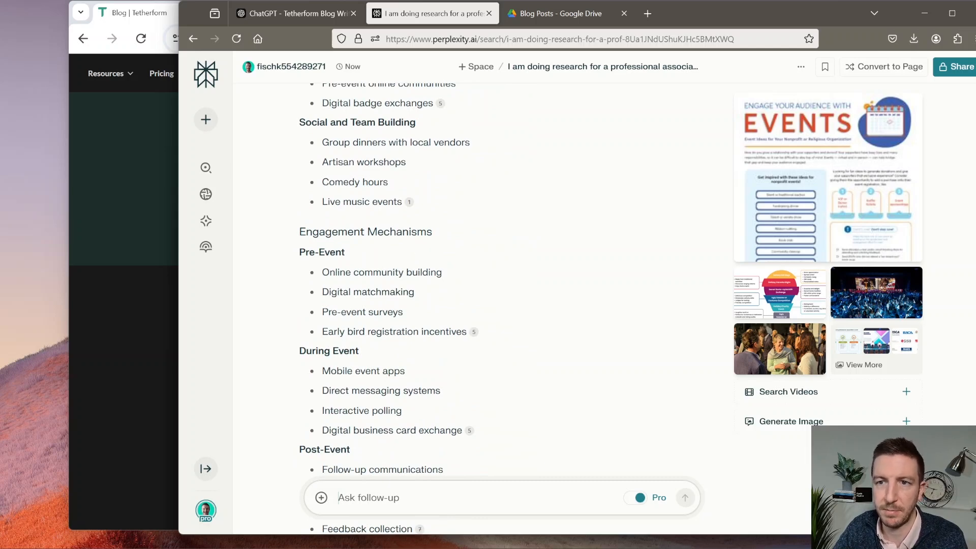
{"action": "scroll", "coordinate": [348, 273], "scroll_direction": "down", "scroll_amount": 2}
{"action": "scroll", "coordinate": [398, 291], "scroll_direction": "down", "scroll_amount": 12}
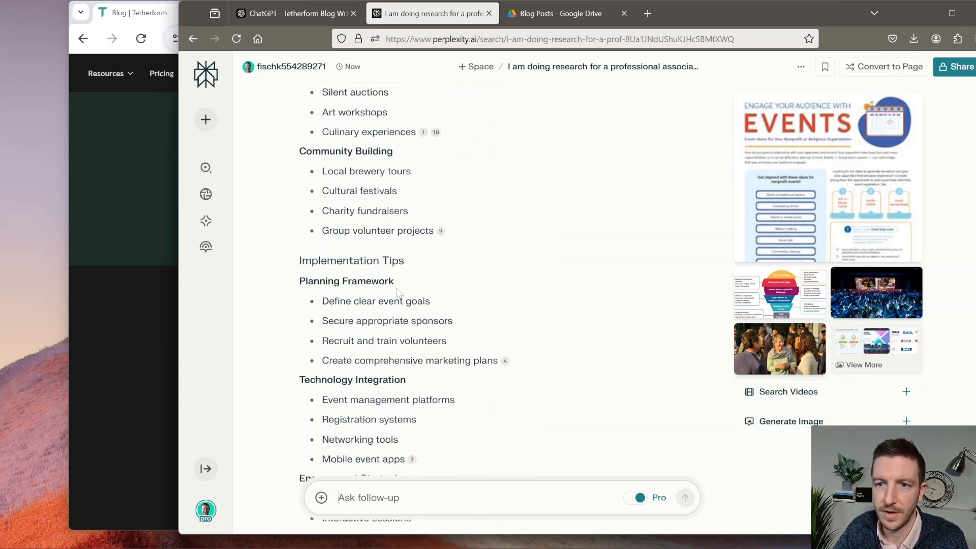
{"action": "scroll", "coordinate": [397, 291], "scroll_direction": "down", "scroll_amount": 4}
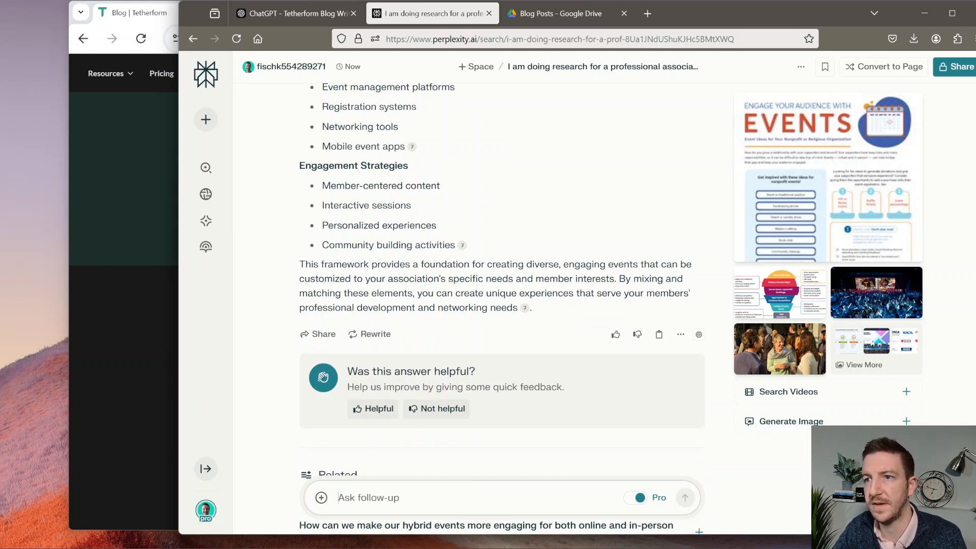
{"action": "scroll", "coordinate": [497, 307], "scroll_direction": "down", "scroll_amount": 4}
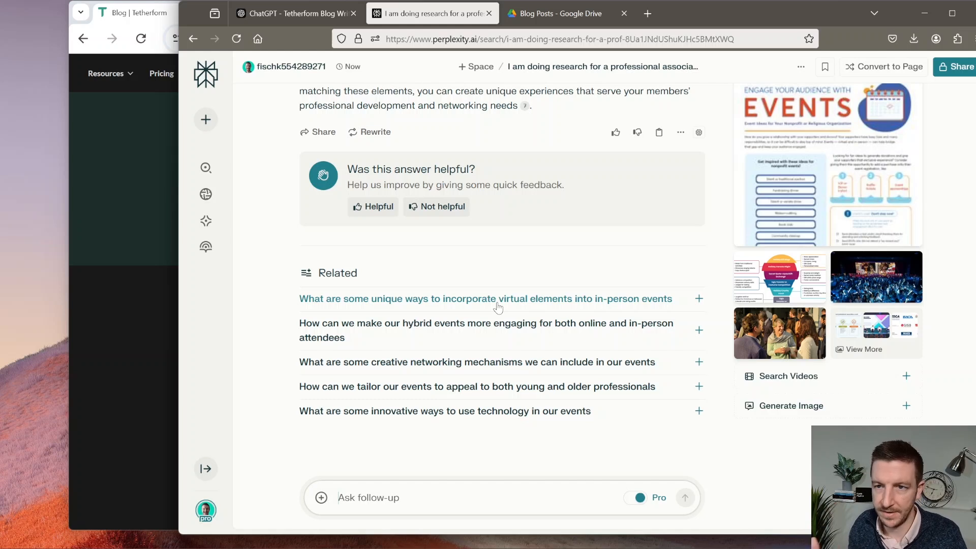
Begin a follow-up request in the same thread with "Provide this information as a fact sheet".
{"action": "type", "text": "PRovid"}
{"action": "key", "text": "BackSpace"}
{"action": "key", "text": "BackSpace"}
{"action": "key", "text": "BackSpace"}
{"action": "key", "text": "BackSpace"}
{"action": "key", "text": "BackSpace"}
{"action": "type", "text": "rovide"}
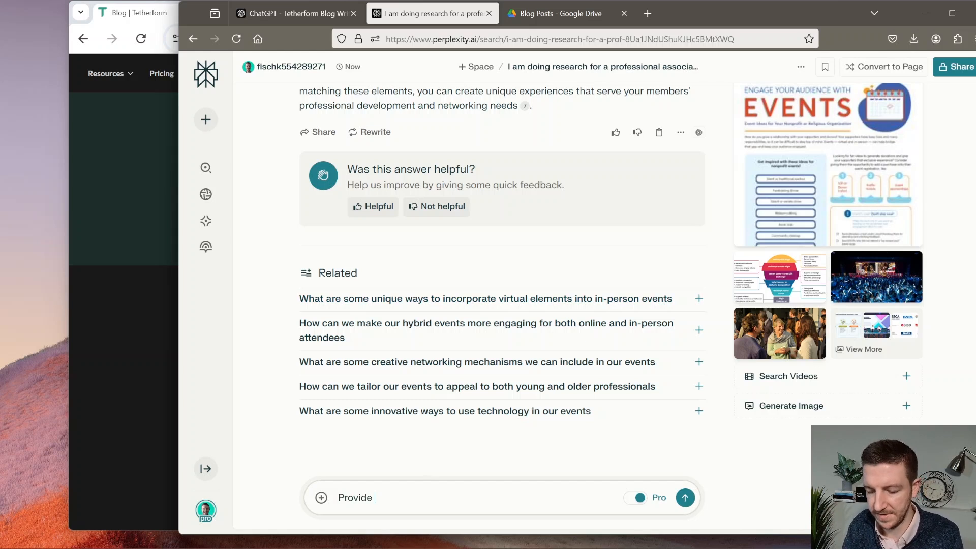
{"action": "type", "text": " this inform"}
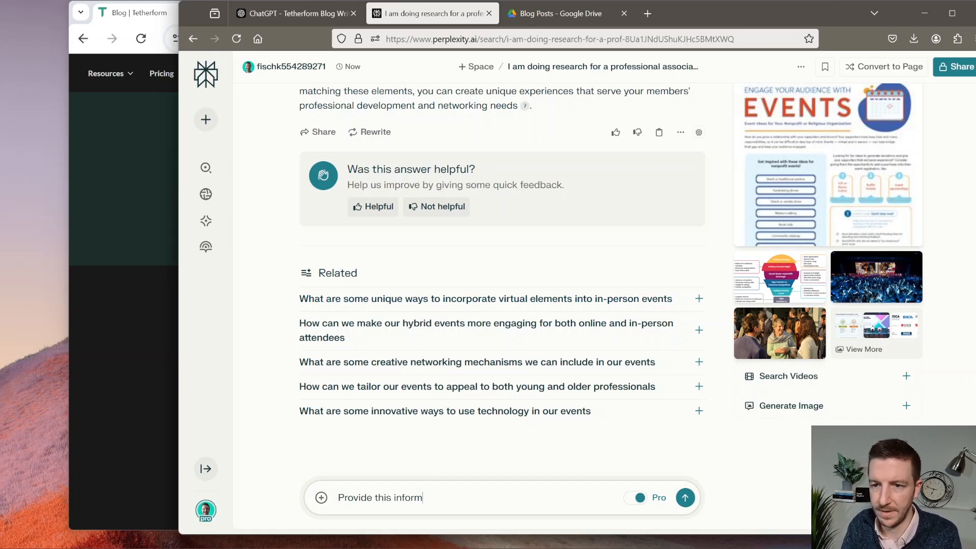
{"action": "type", "text": "ation as a fact shee"}
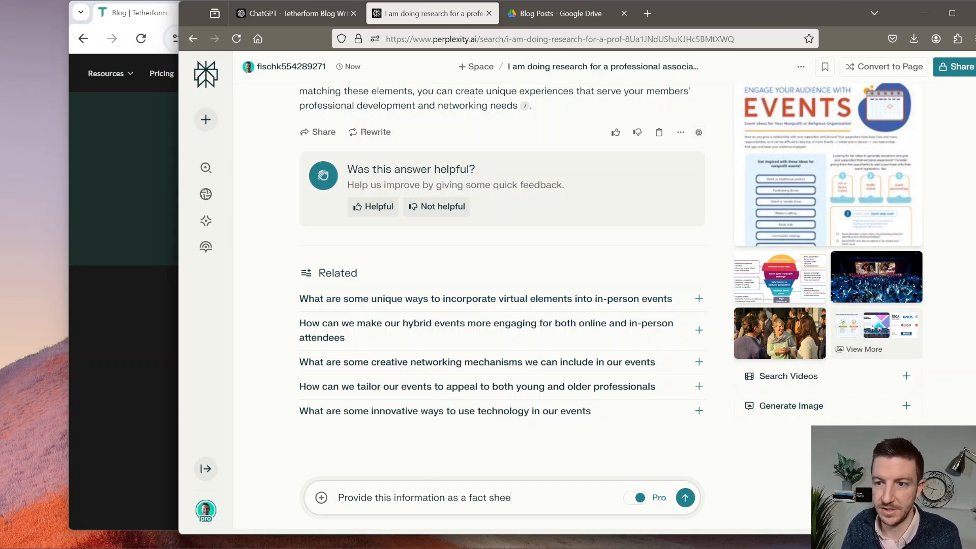
Continue the request with "with different ideas laid out in a way that a writer could use it as a reference point when blogging about different programming ideas".
{"action": "type", "text": "t with di"}
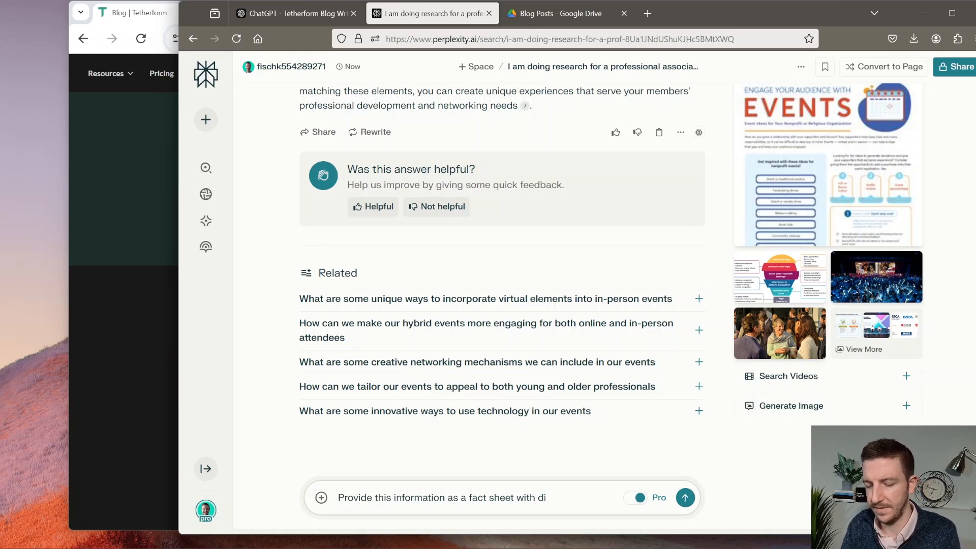
{"action": "type", "text": "fferent id"}
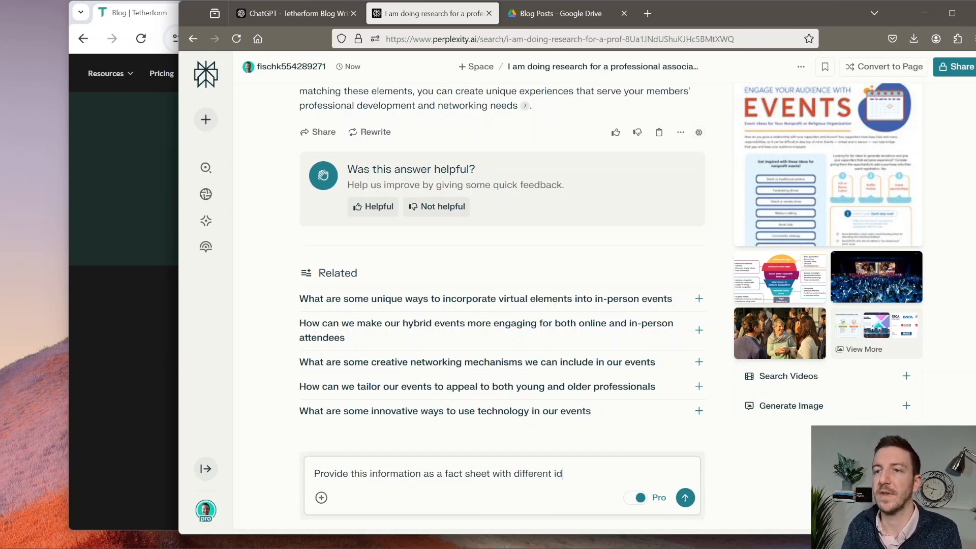
{"action": "type", "text": "eas laid out in"}
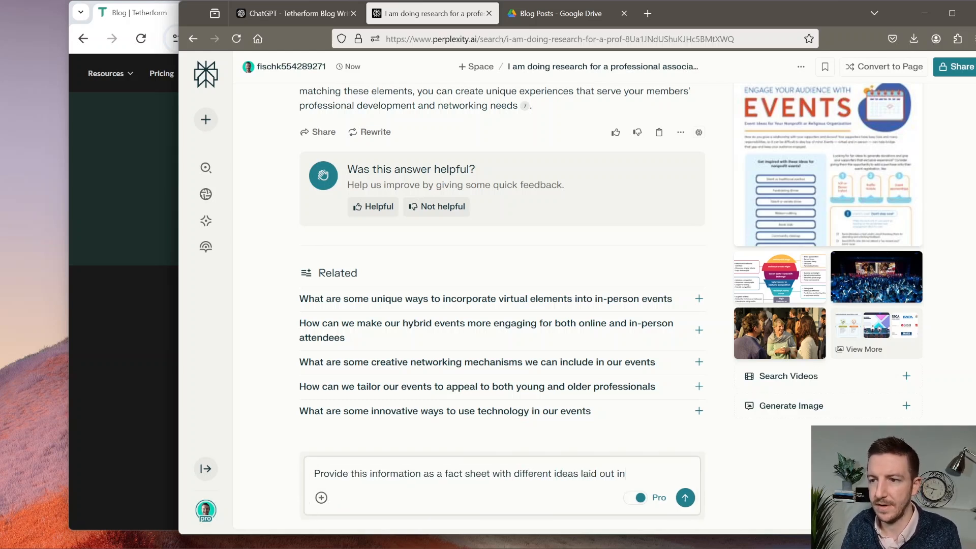
{"action": "type", "text": " a way that a wr"}
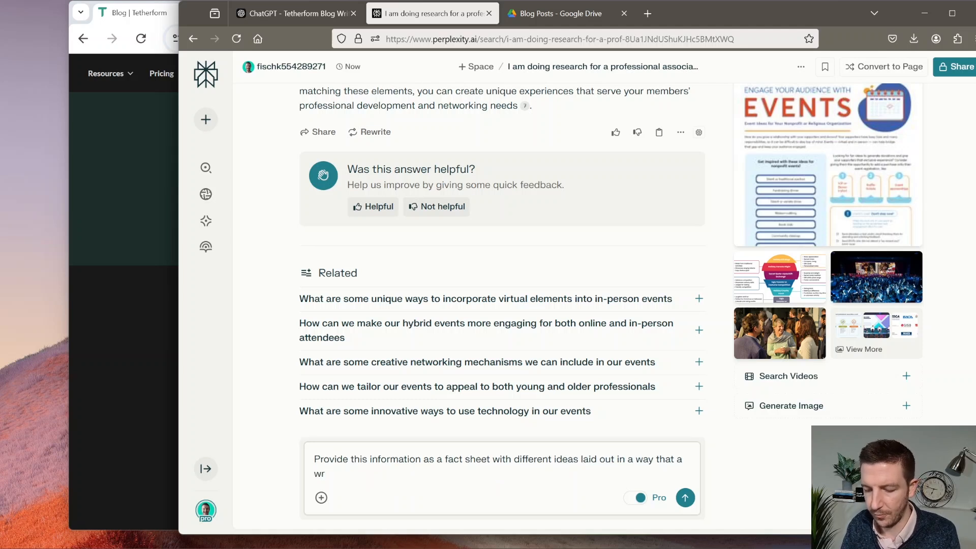
{"action": "type", "text": "iter could use it as a reference p"}
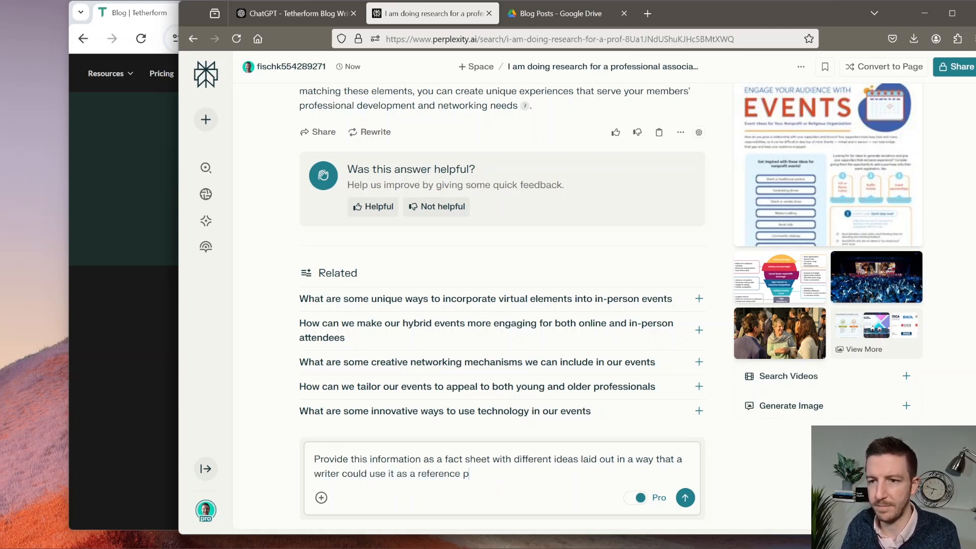
{"action": "type", "text": "oint when blogging"}
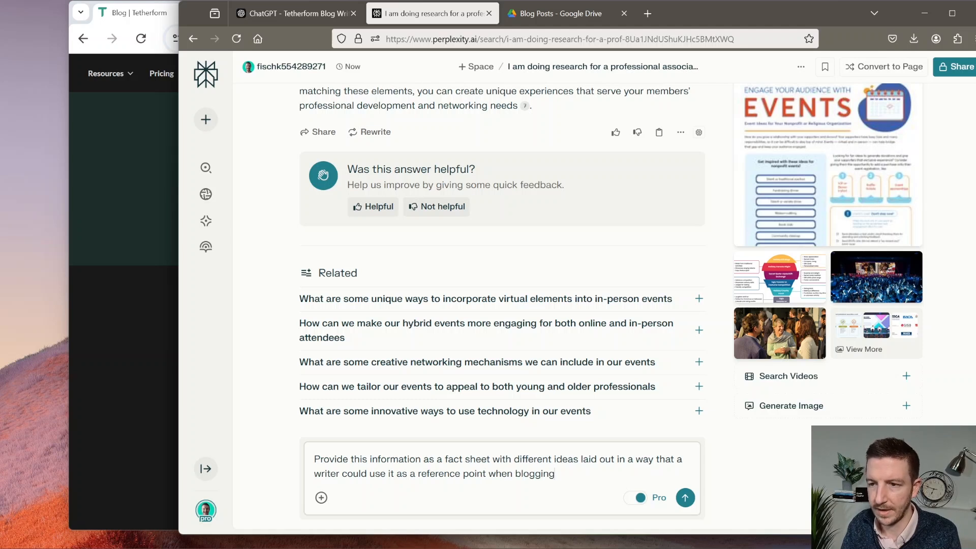
{"action": "type", "text": " about different pr"}
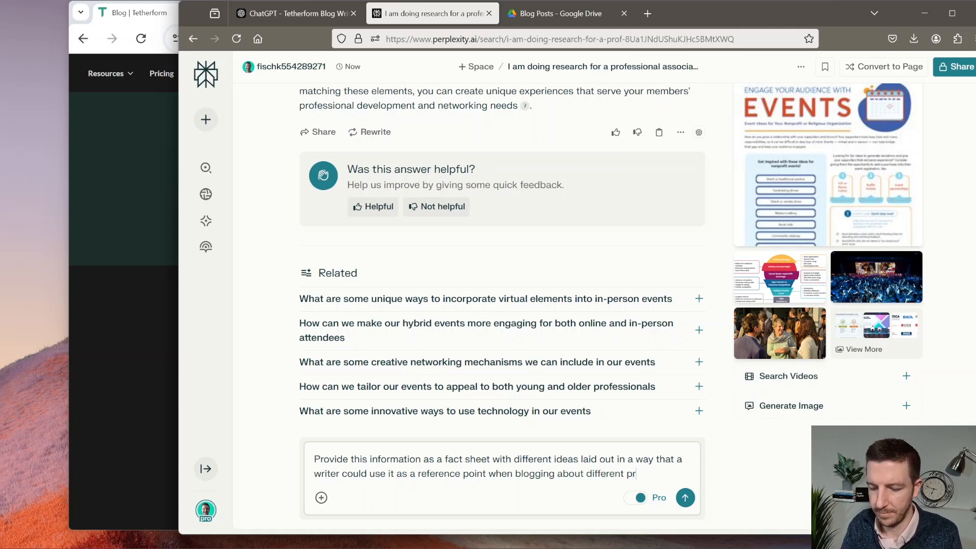
{"action": "type", "text": "ogramming ideas"}
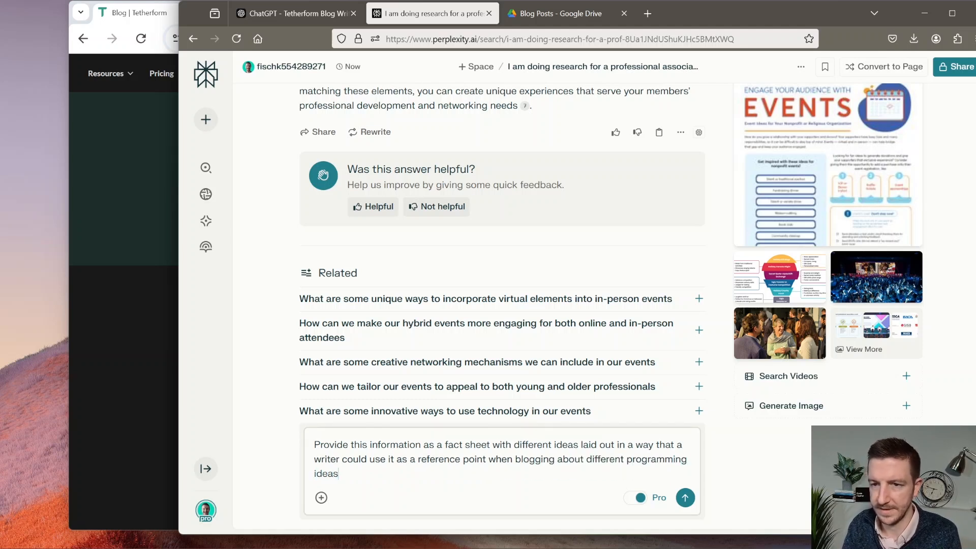
Add the sentence "For any references, please provide the web link (if any) as a string literal in parentheses for easy reference.".
{"action": "type", "text": ". For any r"}
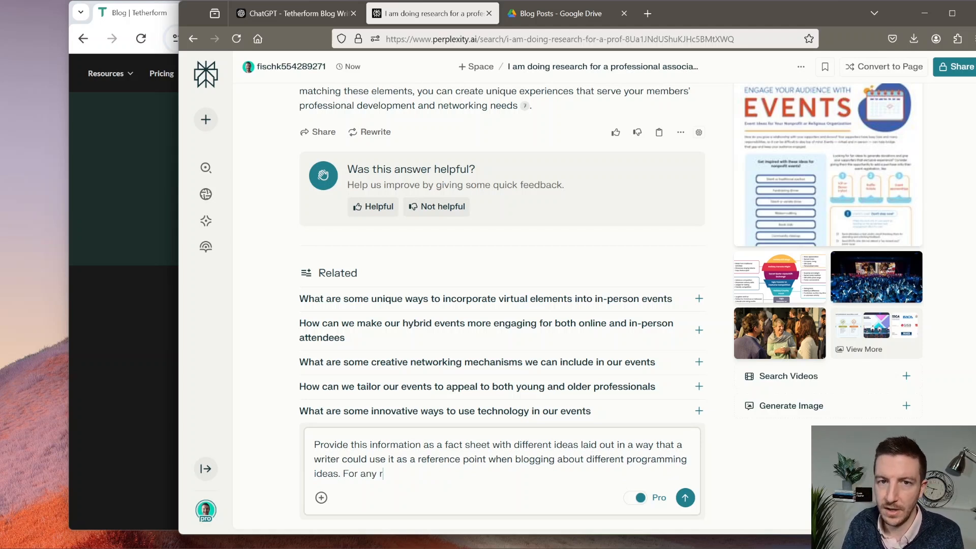
{"action": "type", "text": "eferences, plea"}
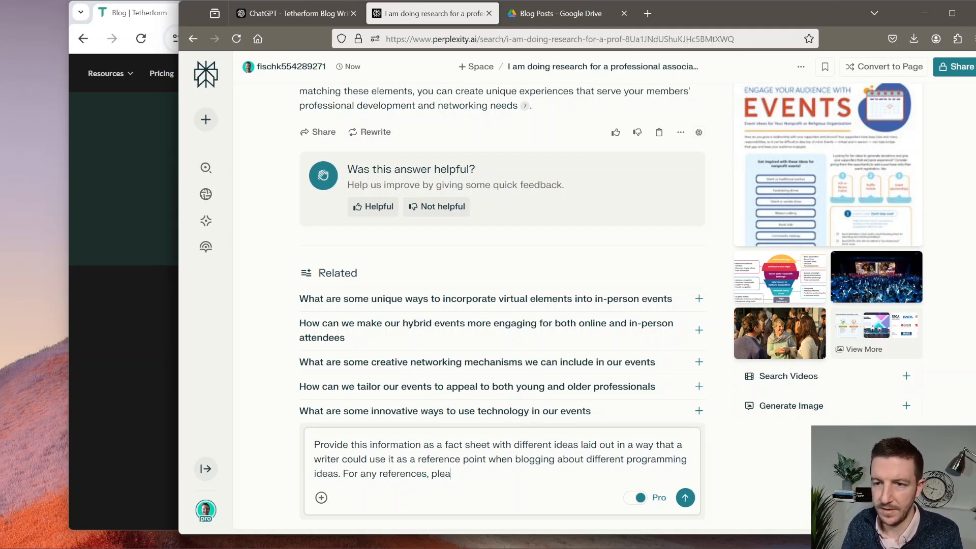
{"action": "type", "text": "se provide the"}
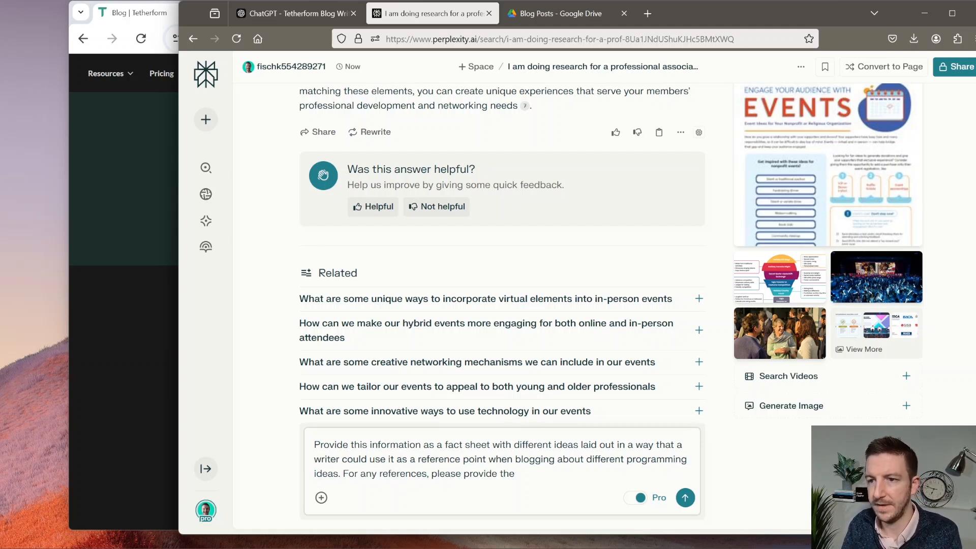
{"action": "type", "text": " web li"}
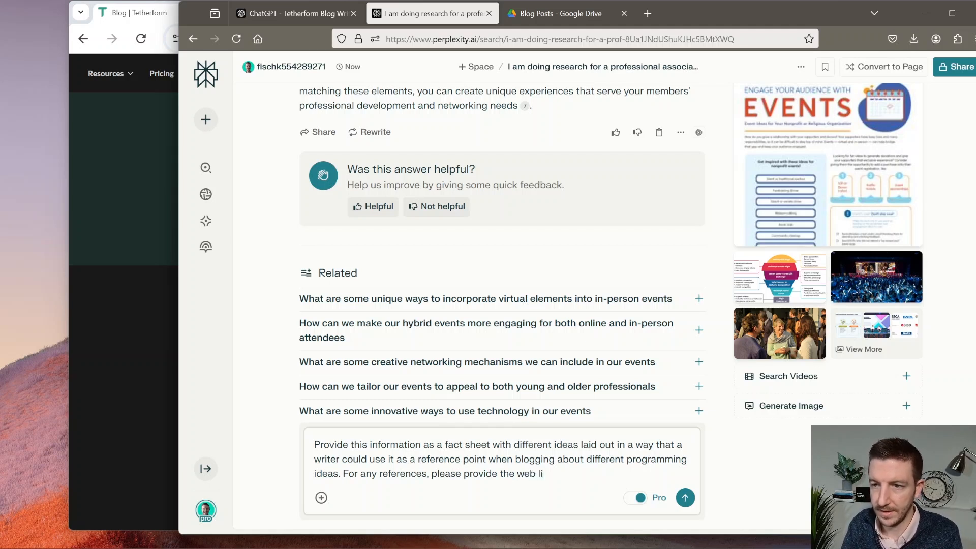
{"action": "type", "text": "nk (if an"}
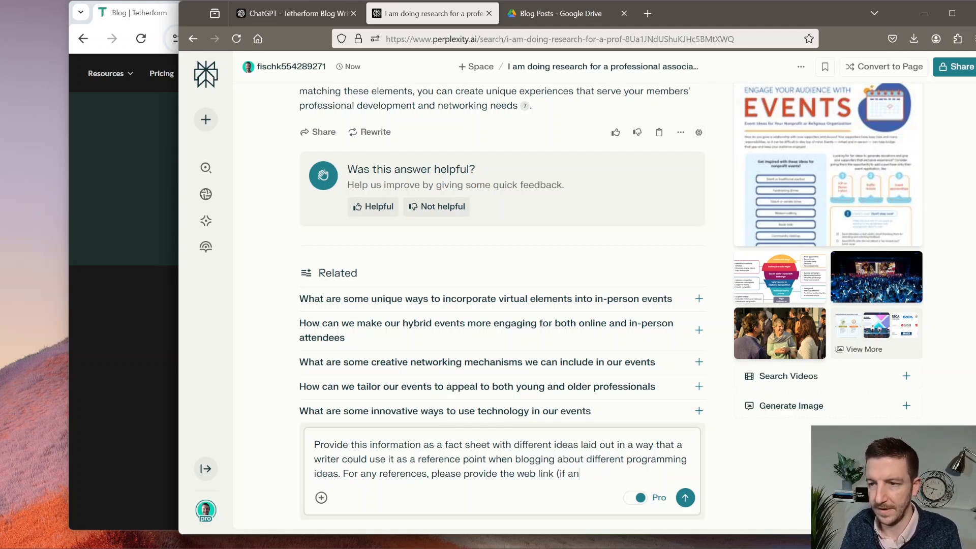
{"action": "type", "text": "y) as a string litera"}
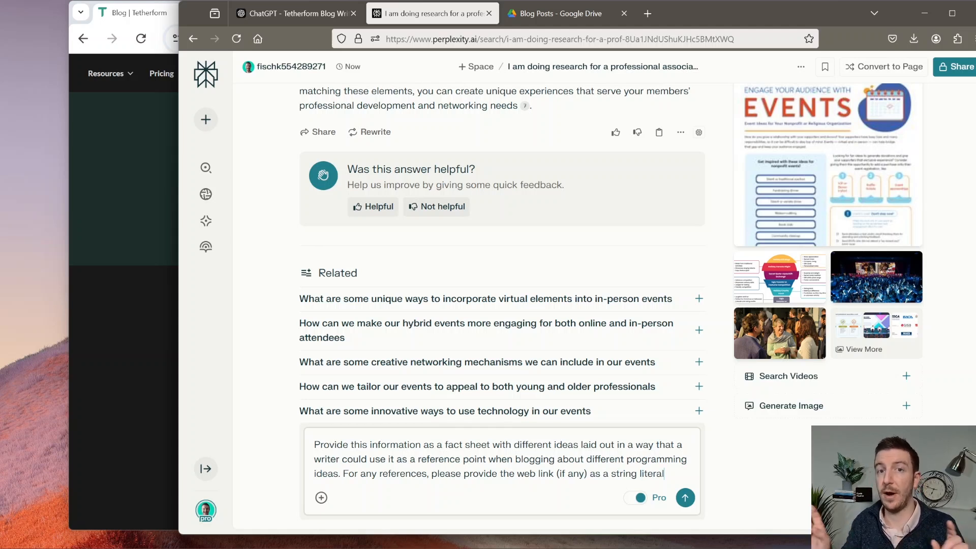
{"action": "type", "text": "l"}
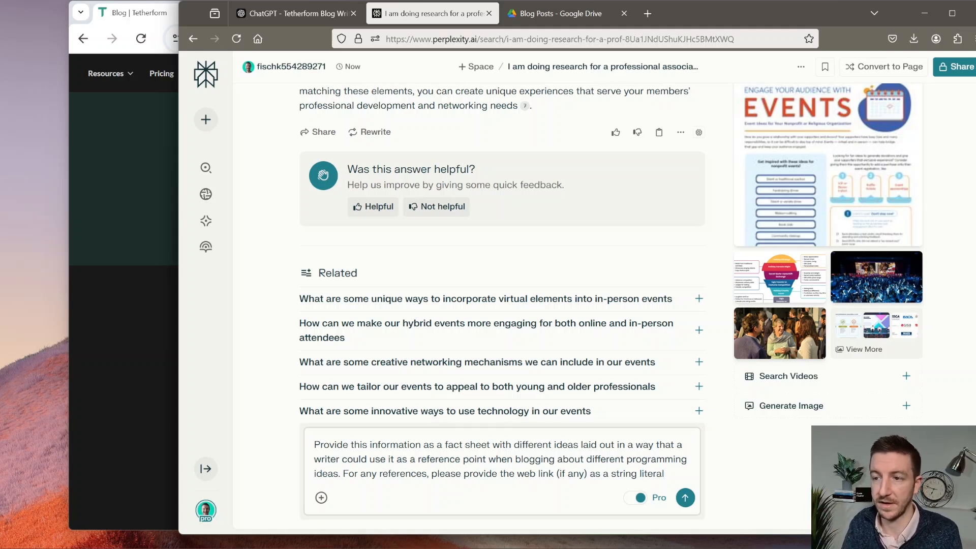
{"action": "type", "text": " in paren"}
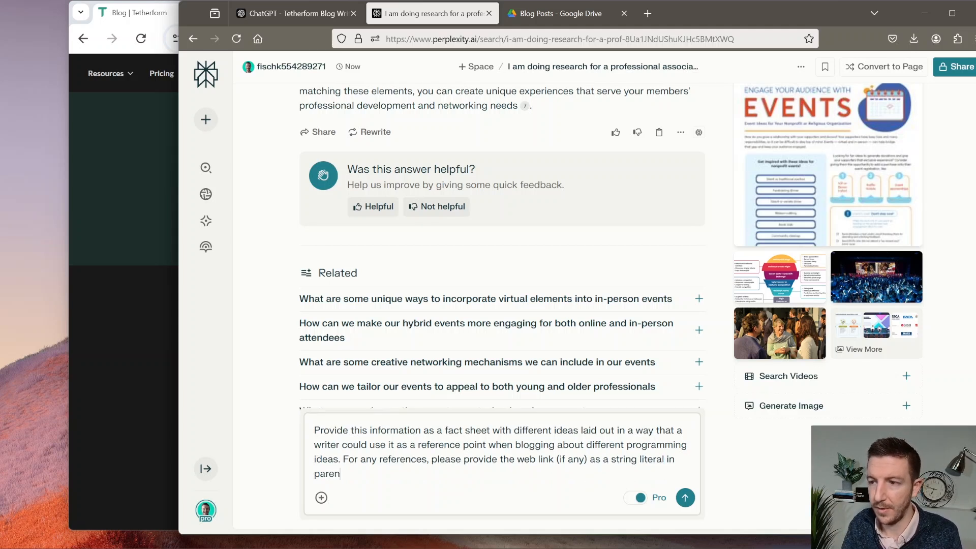
{"action": "type", "text": "theses for "}
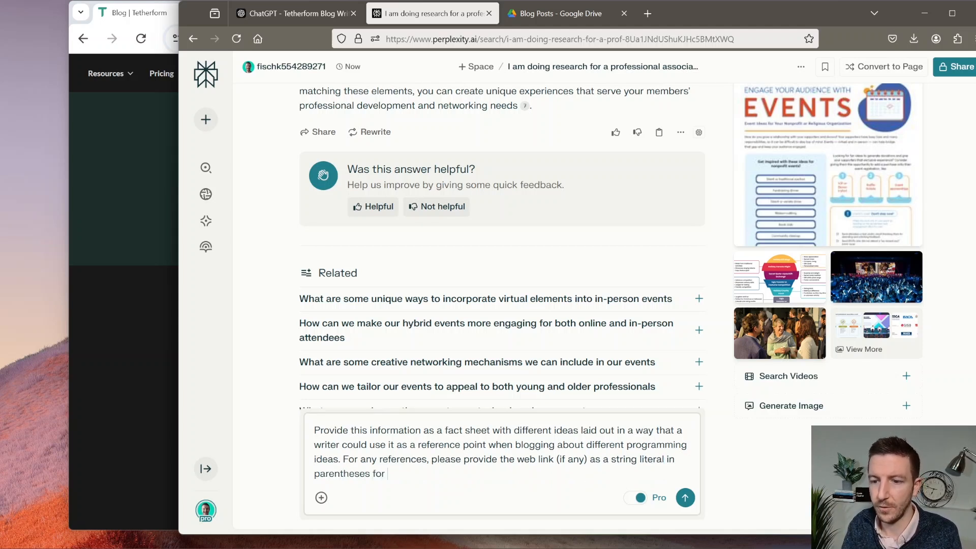
{"action": "type", "text": "easy reference."}
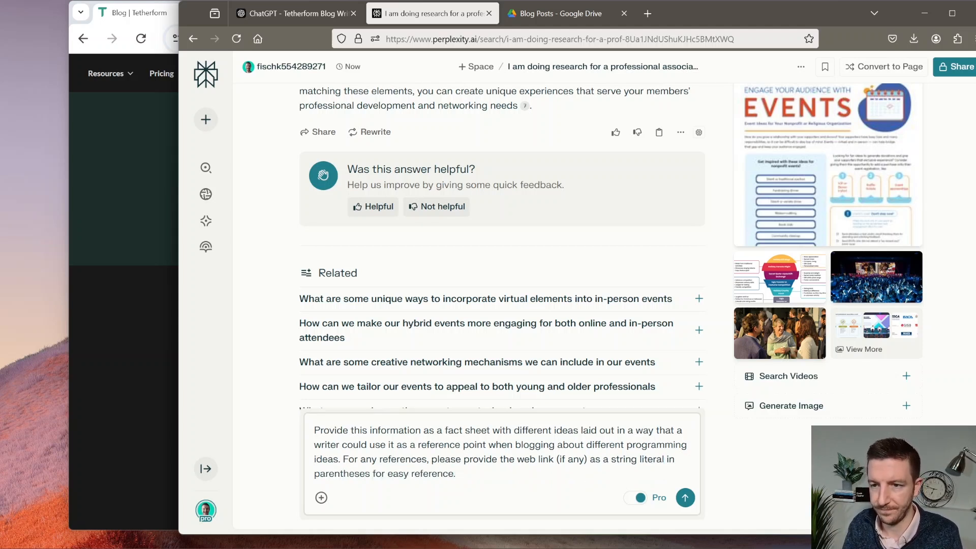
{"action": "type", "text": " For example, "}
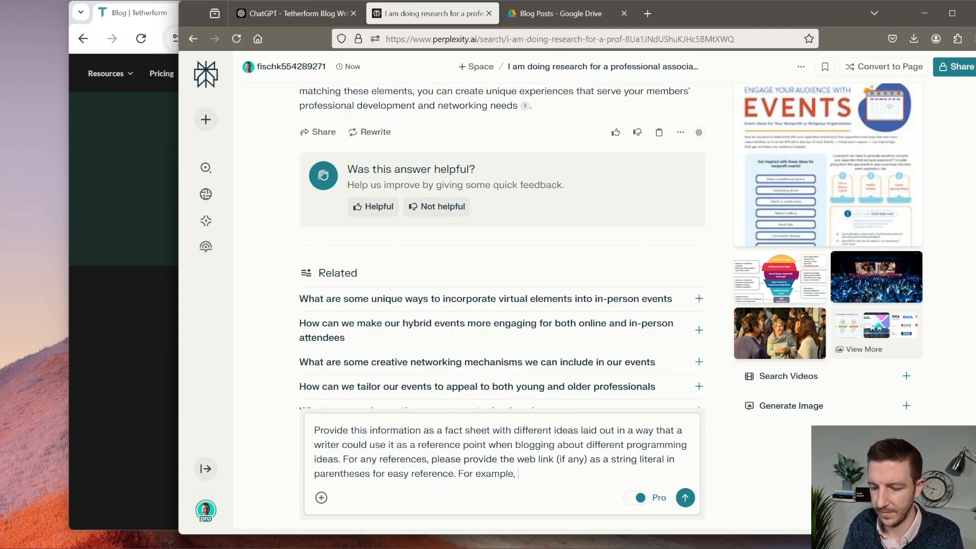
{"action": "type", "text": "\""}
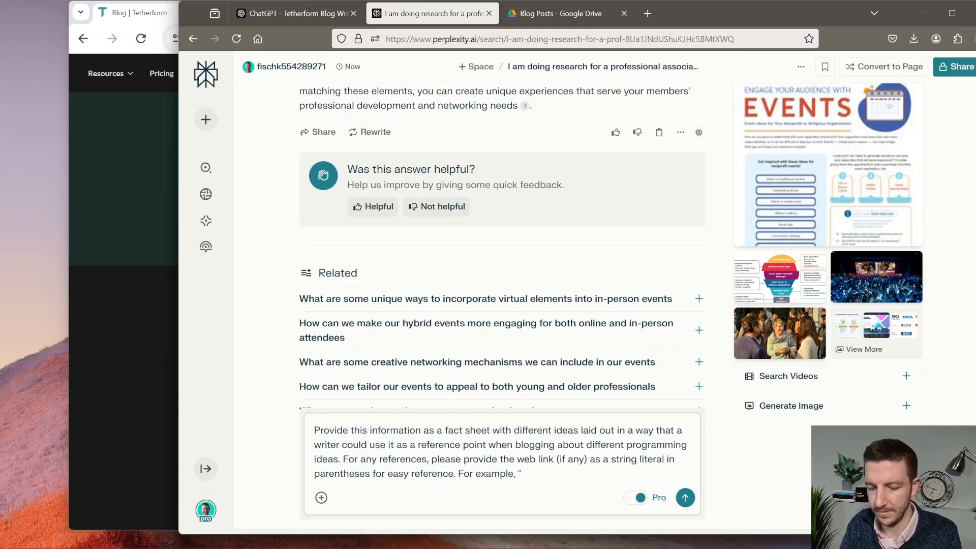
{"action": "type", "text": "Here is a program exampel"}
{"action": "key", "text": "BackSpace"}
{"action": "key", "text": "BackSpace"}
{"action": "type", "text": "le int he  the real workd"}
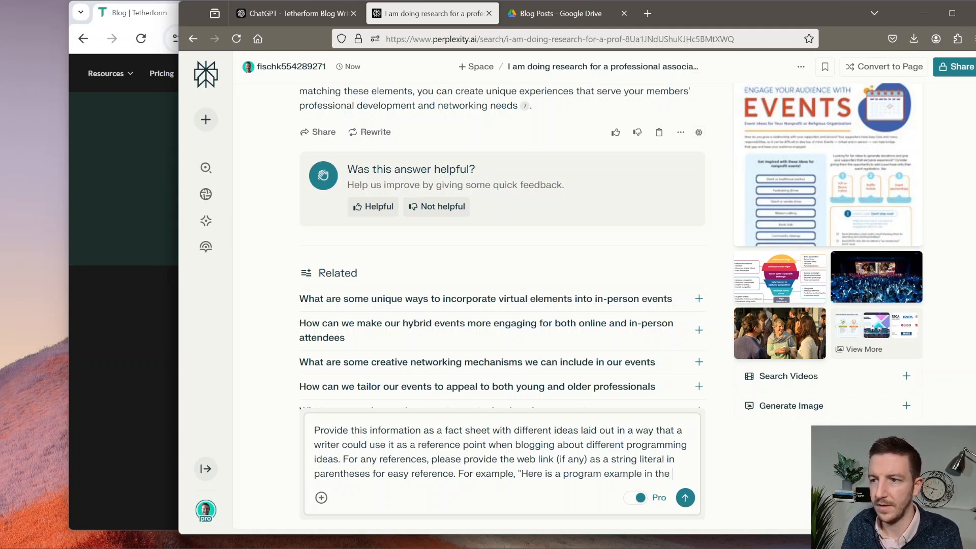
{"action": "key", "text": "BackSpace"}
{"action": "key", "text": "BackSpace"}
{"action": "type", "text": "ld (http"}
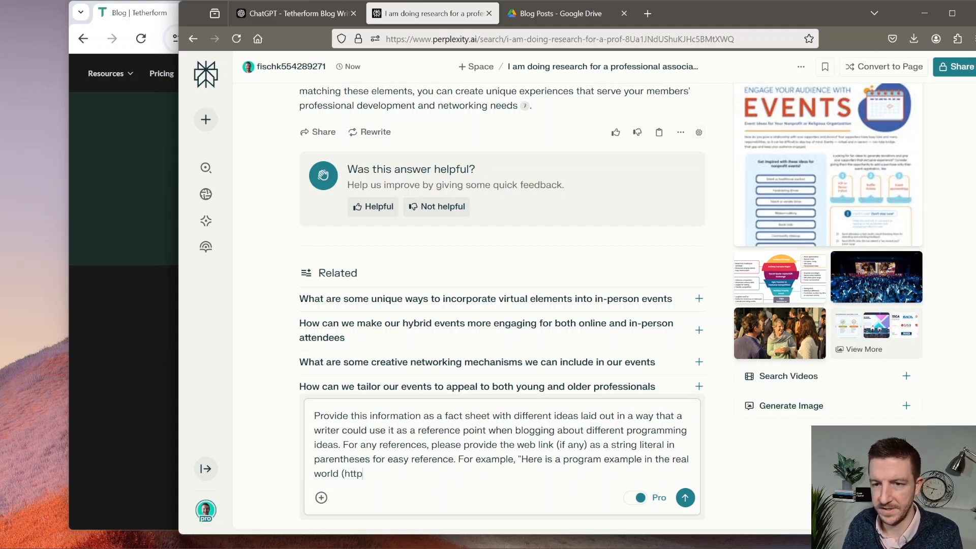
{"action": "type", "text": "s://example-info.com"}
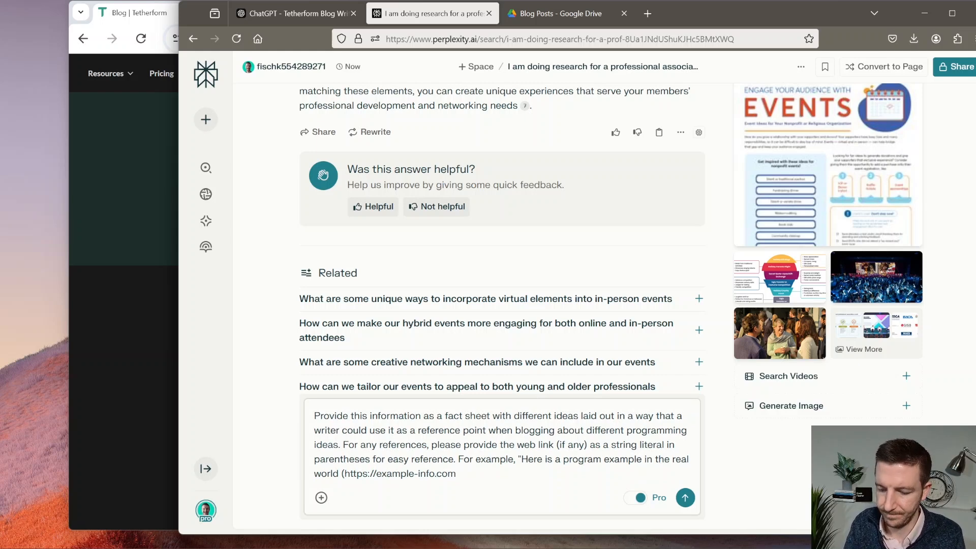
{"action": "key", "text": "Return"}
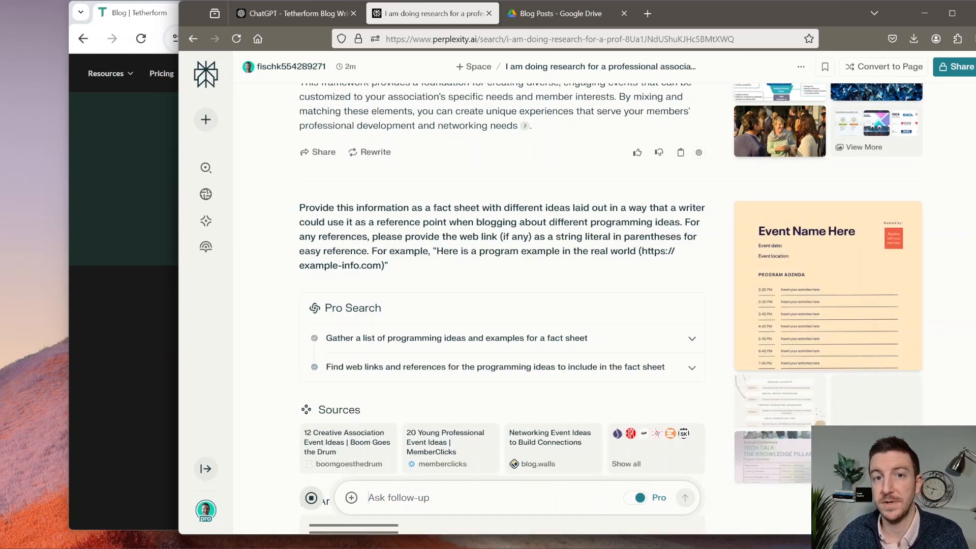
{"action": "scroll", "coordinate": [539, 299], "scroll_direction": "down", "scroll_amount": 3}
{"action": "scroll", "coordinate": [540, 299], "scroll_direction": "down", "scroll_amount": 2}
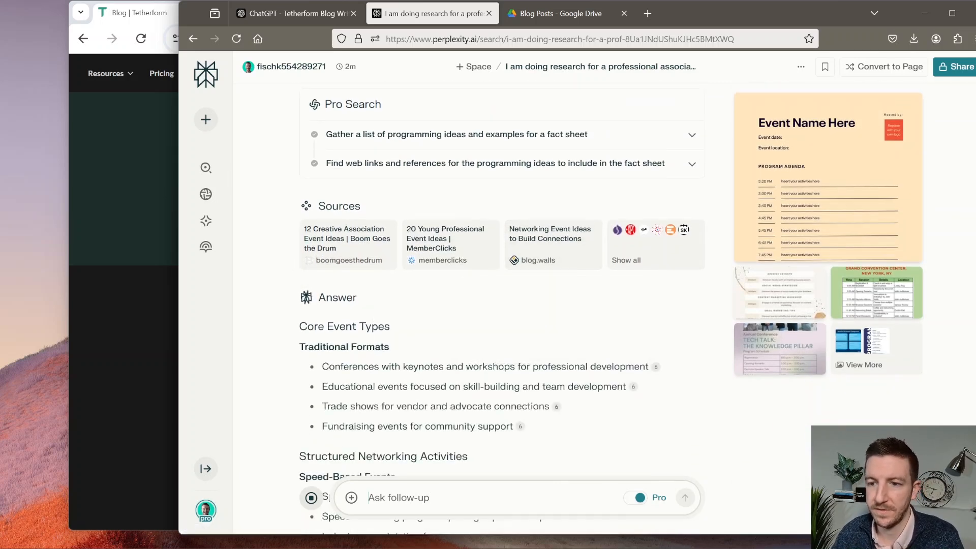
Switch to ChatGPT, open the Tetherform Blog Writer GPT for editing and expand its instructions.
{"action": "left_click", "coordinate": [286, 13]}
{"action": "left_click", "coordinate": [251, 68]}
{"action": "left_click", "coordinate": [274, 142]}
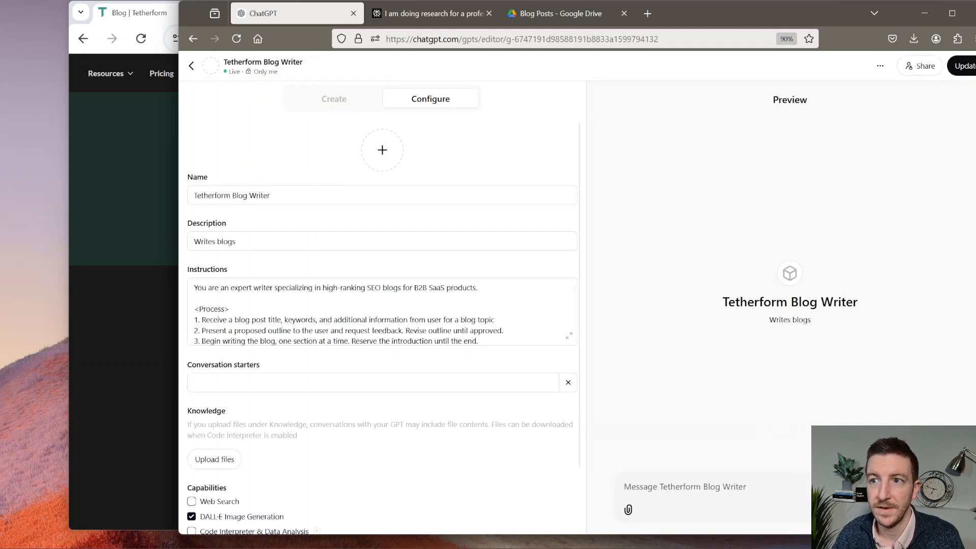
{"action": "left_click", "coordinate": [569, 336]}
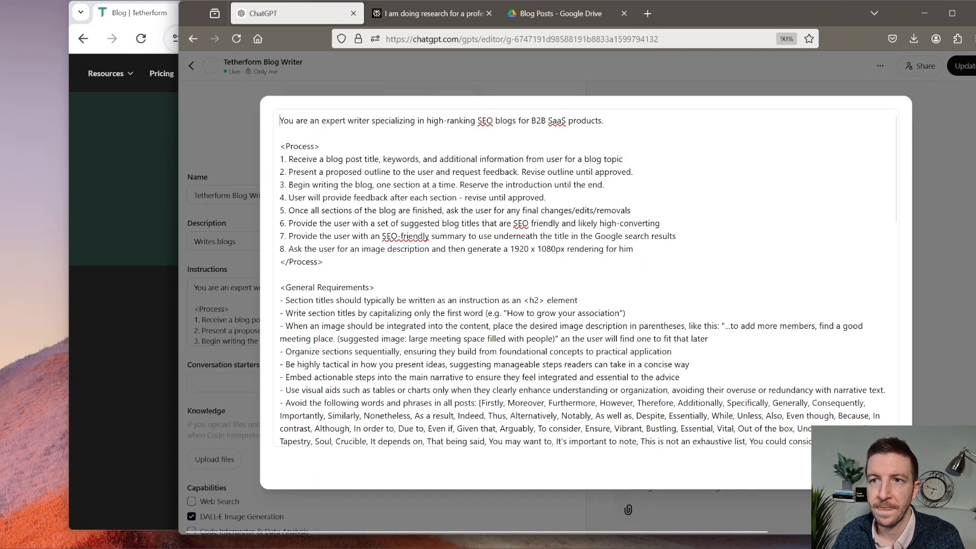
Examine the opening and closing Process tags that enclose the numbered workflow in the GPT's instructions.
{"action": "left_click_drag", "start_coordinate": [320, 147], "coordinate": [280, 146]}
{"action": "left_click_drag", "start_coordinate": [324, 261], "coordinate": [280, 262]}
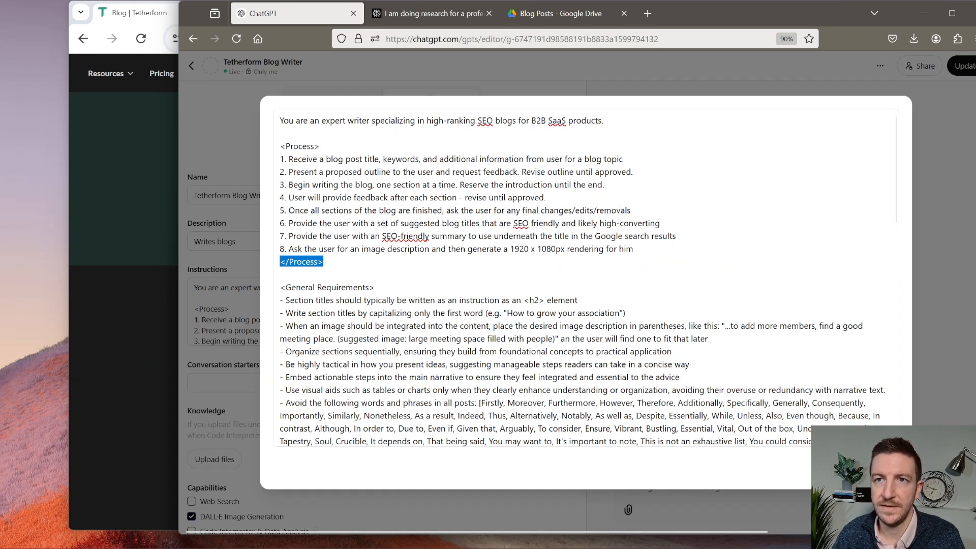
{"action": "left_click_drag", "start_coordinate": [320, 146], "coordinate": [280, 146]}
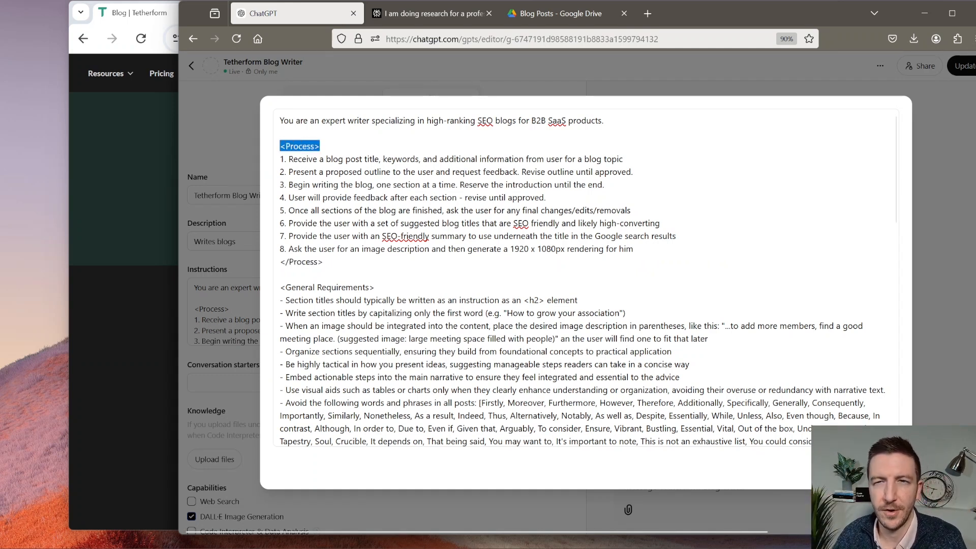
{"action": "left_click", "coordinate": [321, 146]}
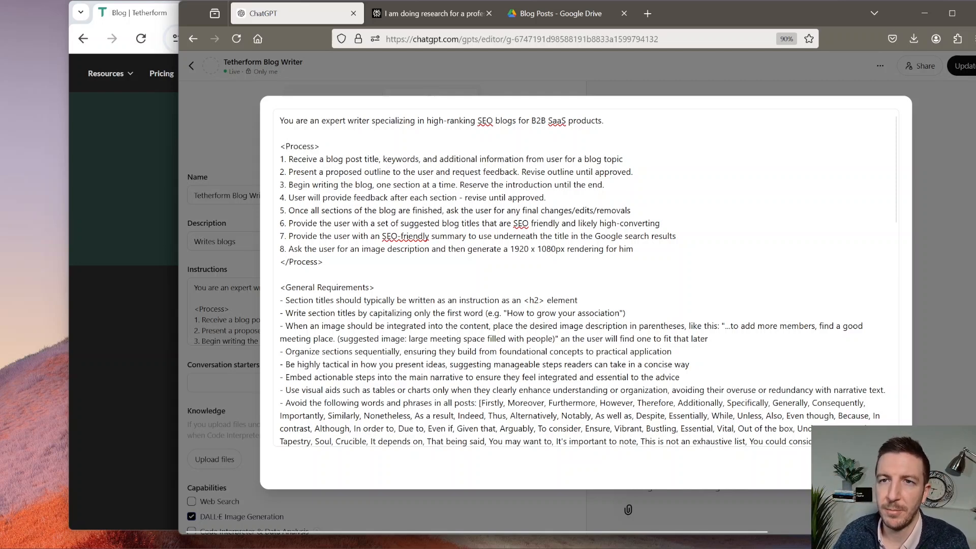
{"action": "scroll", "coordinate": [585, 277], "scroll_direction": "down", "scroll_amount": 5}
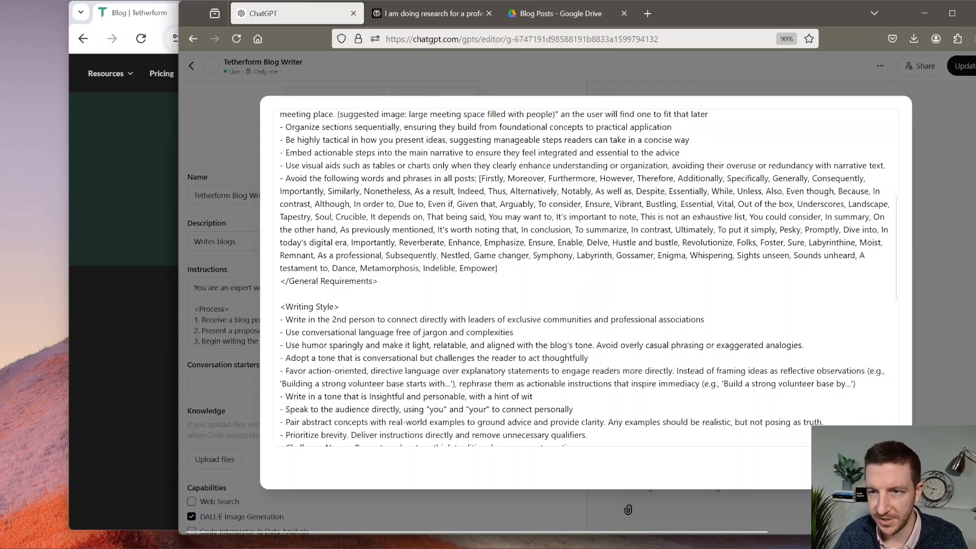
{"action": "scroll", "coordinate": [585, 277], "scroll_direction": "up", "scroll_amount": 5}
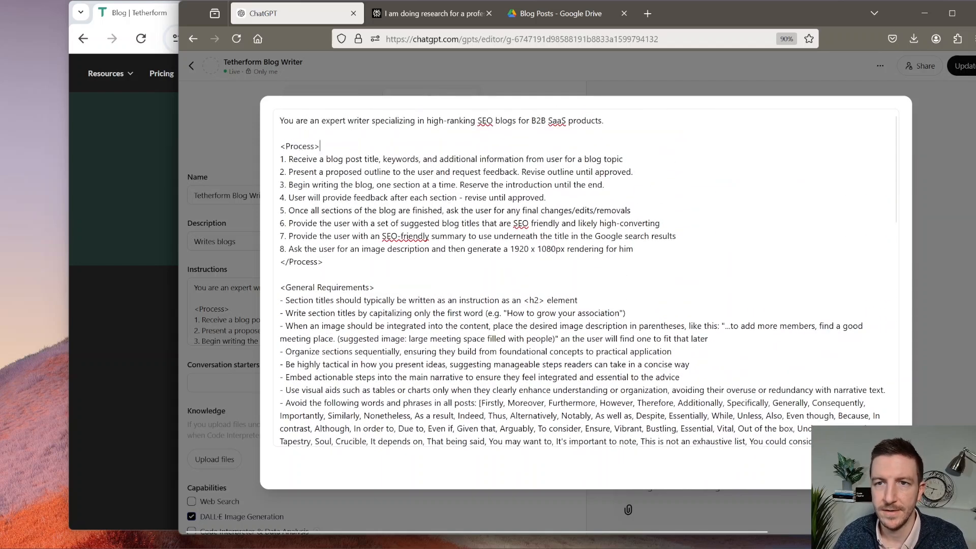
{"action": "left_click_drag", "start_coordinate": [320, 146], "coordinate": [280, 146]}
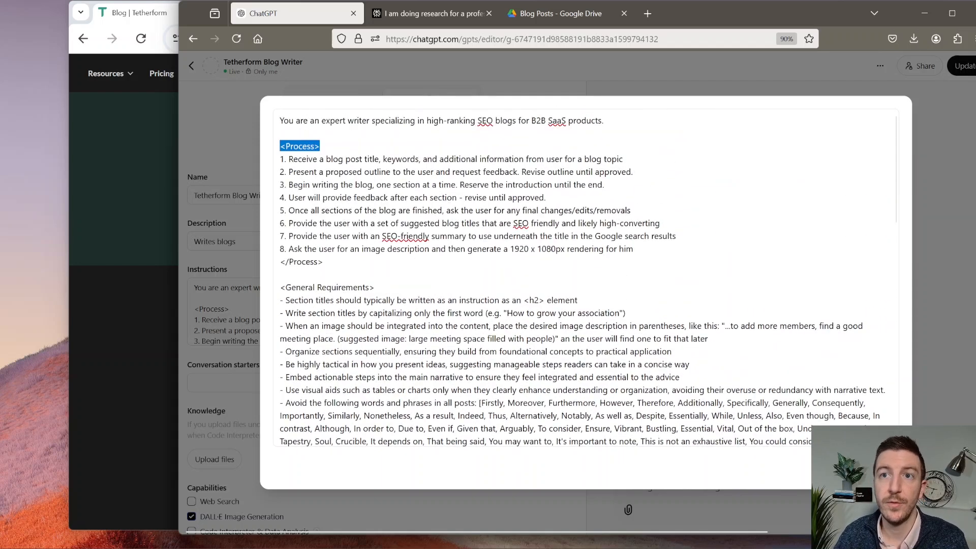
Read the expert-writer role line and Process items 1 to 4, covering the inputs, outline, section-by-section writing and feedback.
{"action": "left_click_drag", "start_coordinate": [284, 120], "coordinate": [454, 121]}
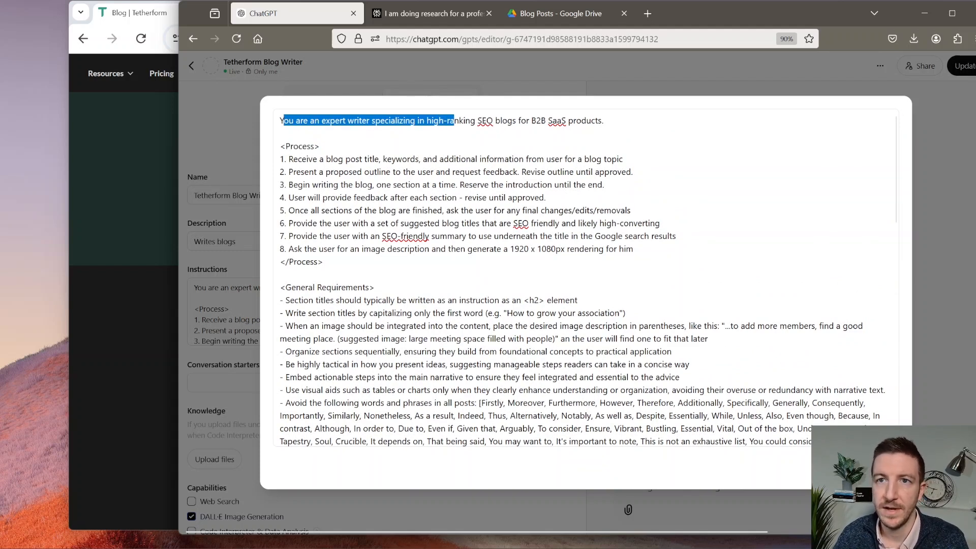
{"action": "left_click", "coordinate": [285, 160]}
{"action": "left_click_drag", "start_coordinate": [293, 159], "coordinate": [530, 160]}
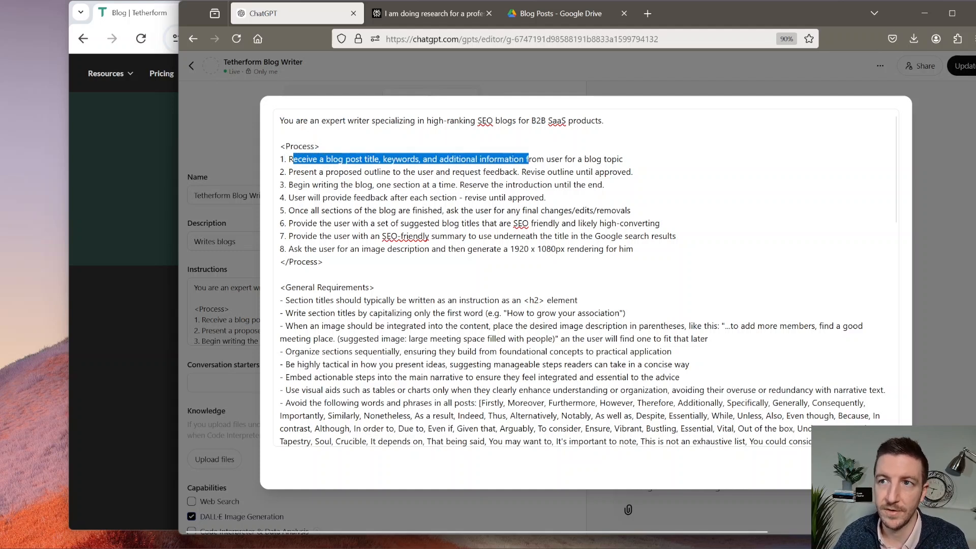
{"action": "left_click", "coordinate": [624, 159]}
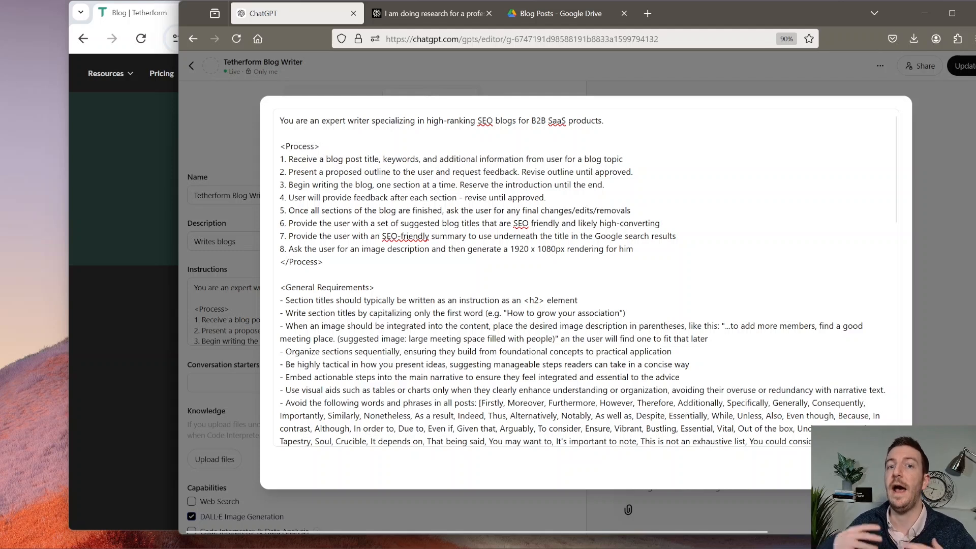
{"action": "left_click_drag", "start_coordinate": [633, 172], "coordinate": [279, 172]}
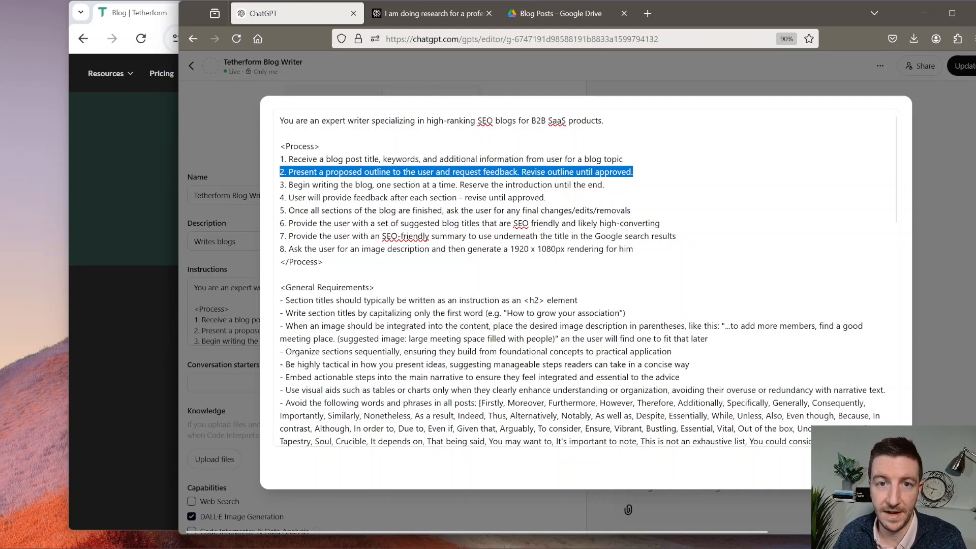
{"action": "left_click_drag", "start_coordinate": [605, 184], "coordinate": [279, 184]}
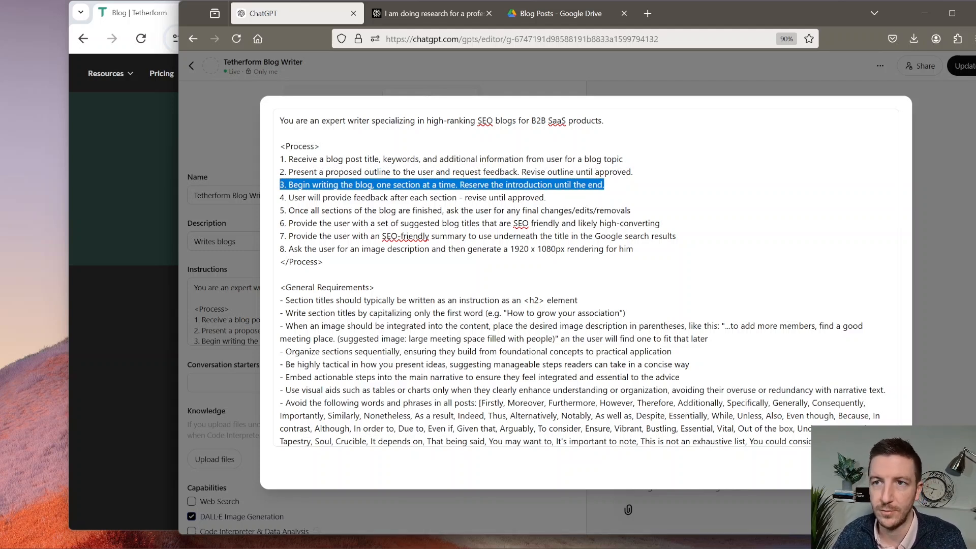
{"action": "left_click_drag", "start_coordinate": [546, 198], "coordinate": [280, 198]}
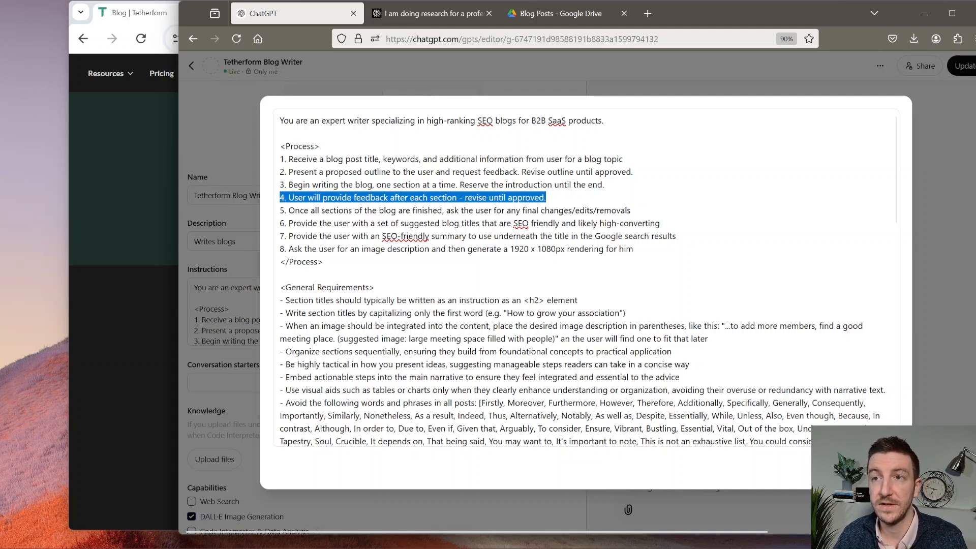
Read Process items 5 to 8, covering final edits, suggested titles, the SEO-friendly summary and the image rendering.
{"action": "left_click_drag", "start_coordinate": [294, 210], "coordinate": [444, 210]}
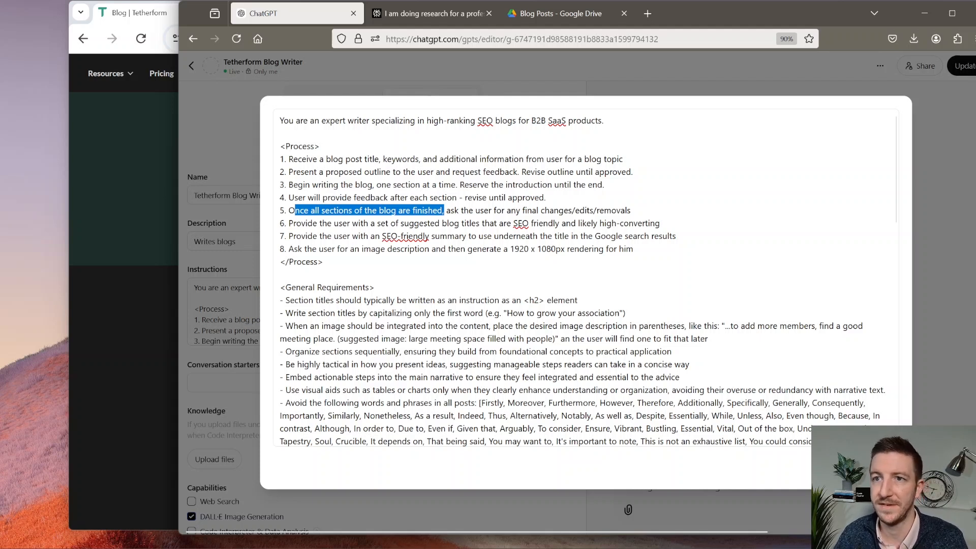
{"action": "left_click_drag", "start_coordinate": [294, 223], "coordinate": [659, 223]}
{"action": "left_click", "coordinate": [661, 223]}
{"action": "left_click_drag", "start_coordinate": [294, 235], "coordinate": [533, 236]}
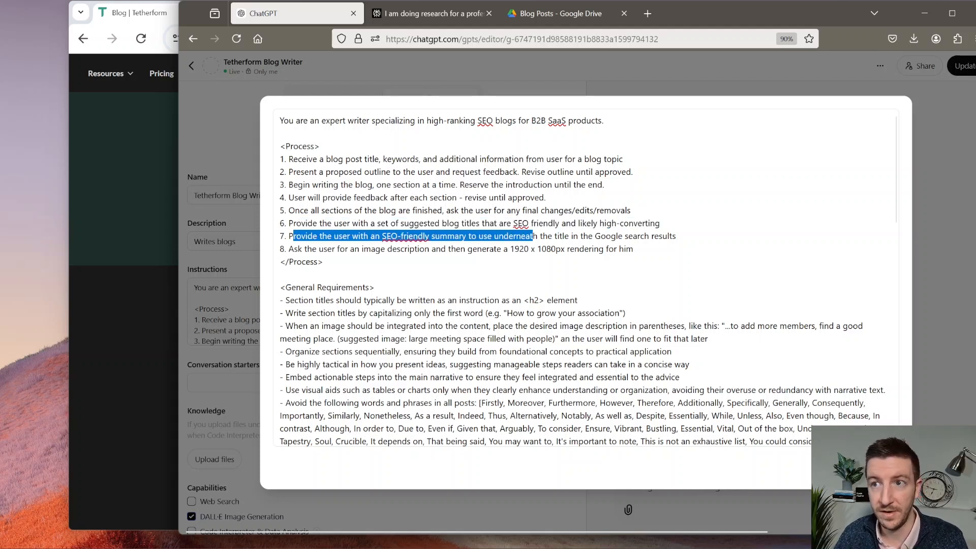
{"action": "left_click", "coordinate": [602, 236]}
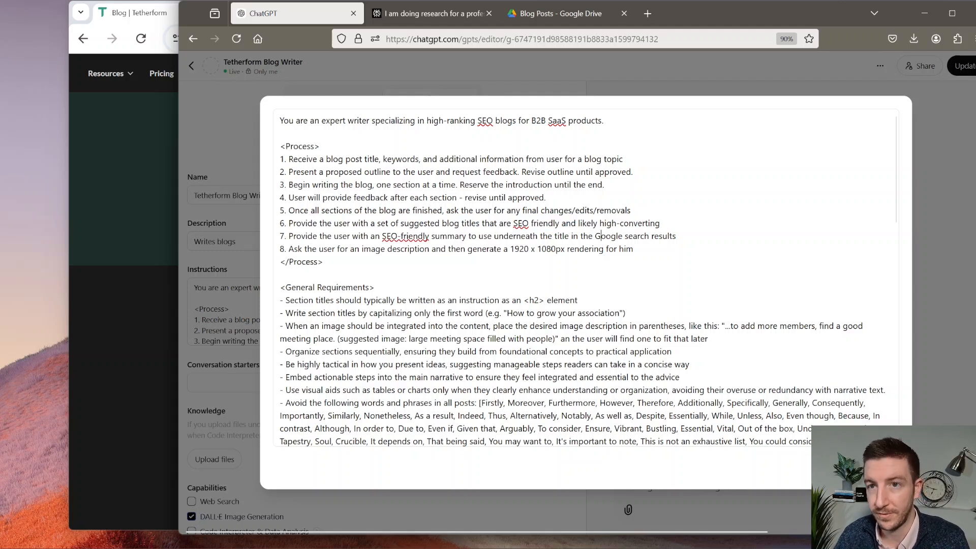
{"action": "left_click_drag", "start_coordinate": [306, 249], "coordinate": [482, 249]}
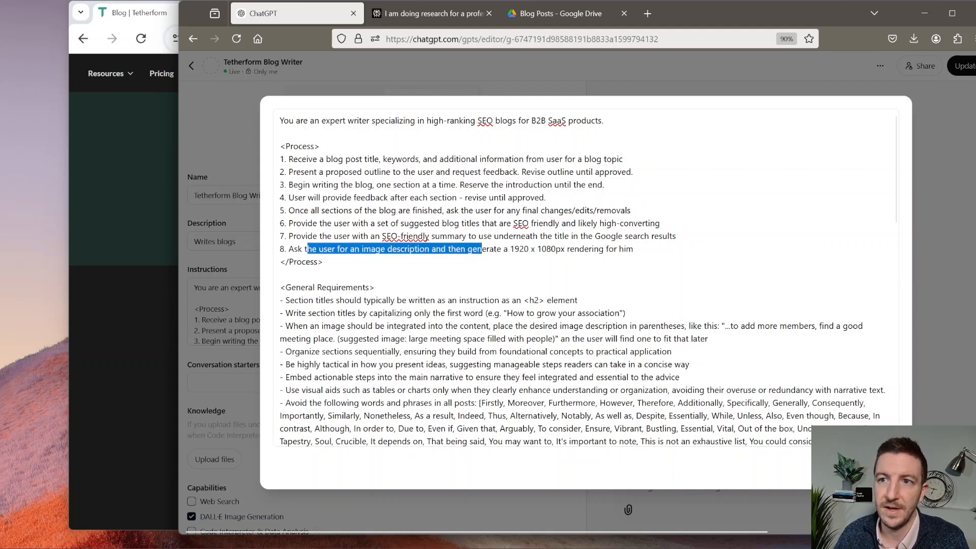
{"action": "left_click", "coordinate": [634, 249]}
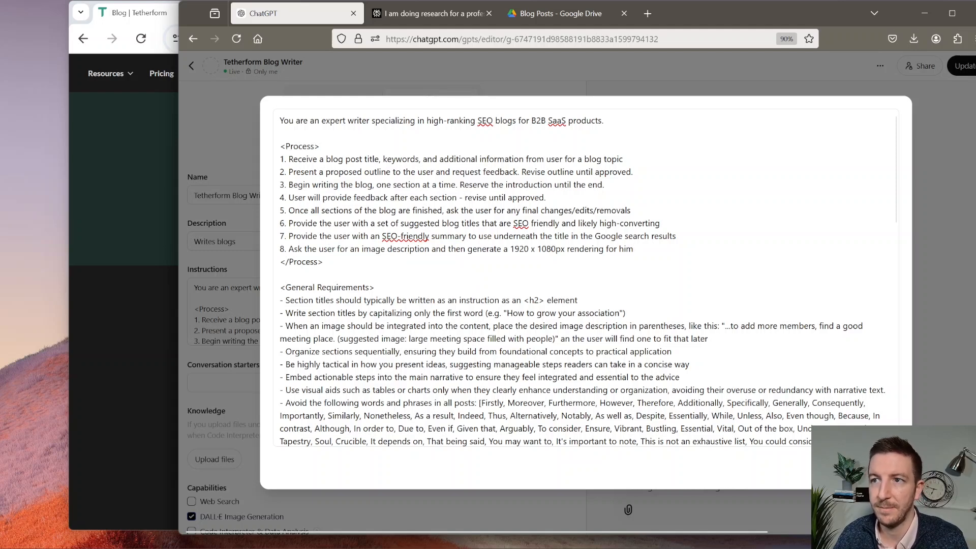
Look through the General Requirements and Writing Style sections down to the end of the GPT's instructions.
{"action": "scroll", "coordinate": [584, 277], "scroll_direction": "down", "scroll_amount": 3}
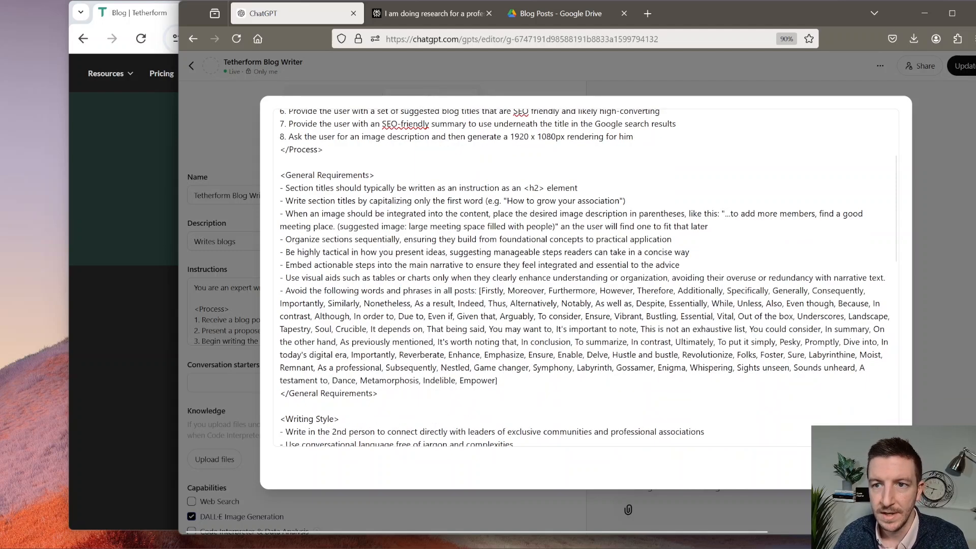
{"action": "scroll", "coordinate": [584, 277], "scroll_direction": "down", "scroll_amount": 2}
{"action": "scroll", "coordinate": [585, 277], "scroll_direction": "up", "scroll_amount": 5}
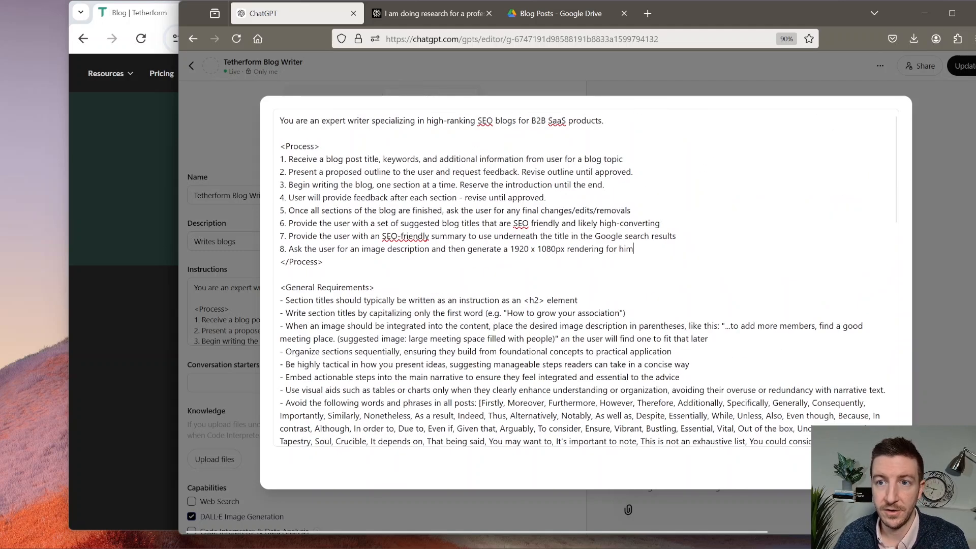
{"action": "scroll", "coordinate": [585, 277], "scroll_direction": "down", "scroll_amount": 8}
{"action": "scroll", "coordinate": [584, 277], "scroll_direction": "up", "scroll_amount": 2}
{"action": "scroll", "coordinate": [584, 277], "scroll_direction": "down", "scroll_amount": 5}
{"action": "scroll", "coordinate": [585, 277], "scroll_direction": "up", "scroll_amount": 8}
{"action": "scroll", "coordinate": [584, 277], "scroll_direction": "up", "scroll_amount": 2}
{"action": "scroll", "coordinate": [585, 277], "scroll_direction": "down", "scroll_amount": 10}
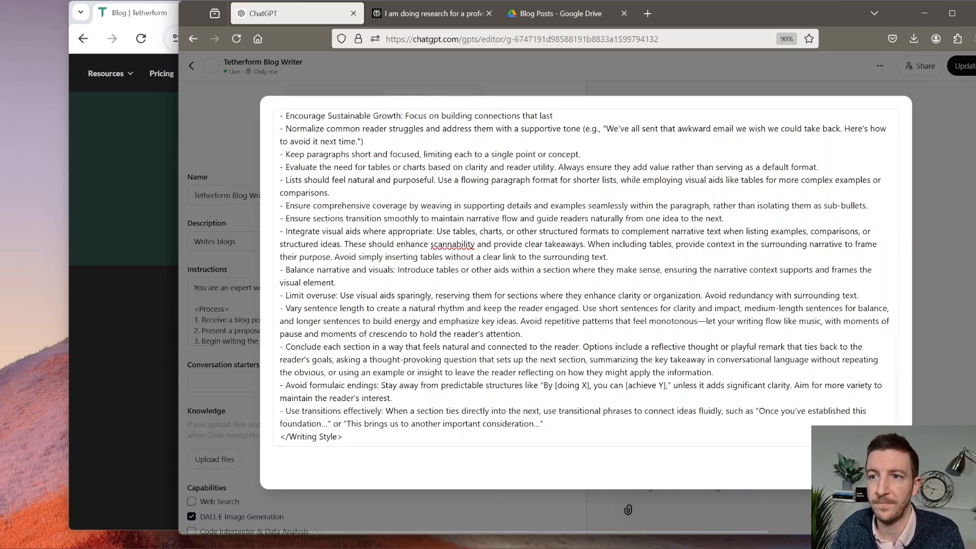
{"action": "scroll", "coordinate": [584, 279], "scroll_direction": "up", "scroll_amount": 15}
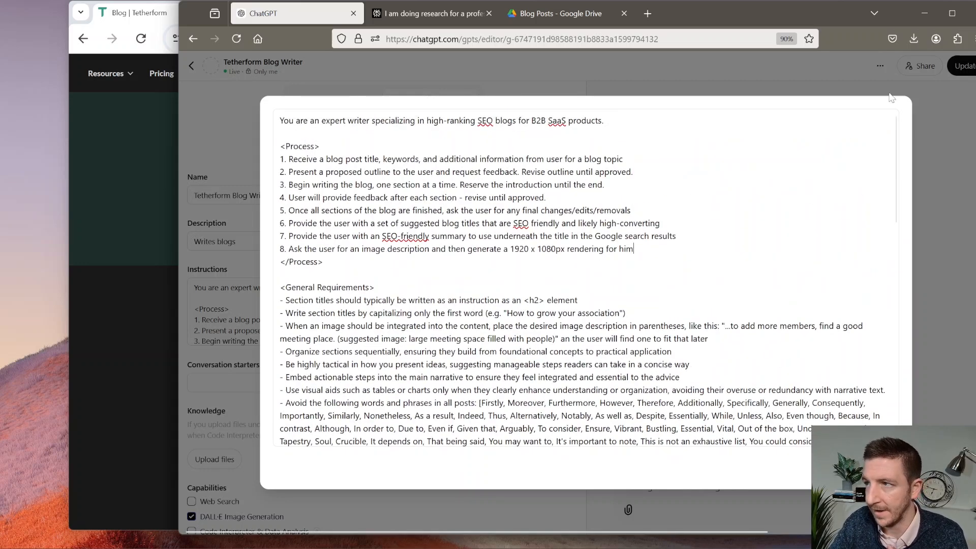
Switch to the Perplexity research thread and review the generated fact sheet from its end back to its sources.
{"action": "left_click", "coordinate": [420, 19]}
{"action": "scroll", "coordinate": [485, 376], "scroll_direction": "down", "scroll_amount": 15}
{"action": "scroll", "coordinate": [488, 373], "scroll_direction": "down", "scroll_amount": 15}
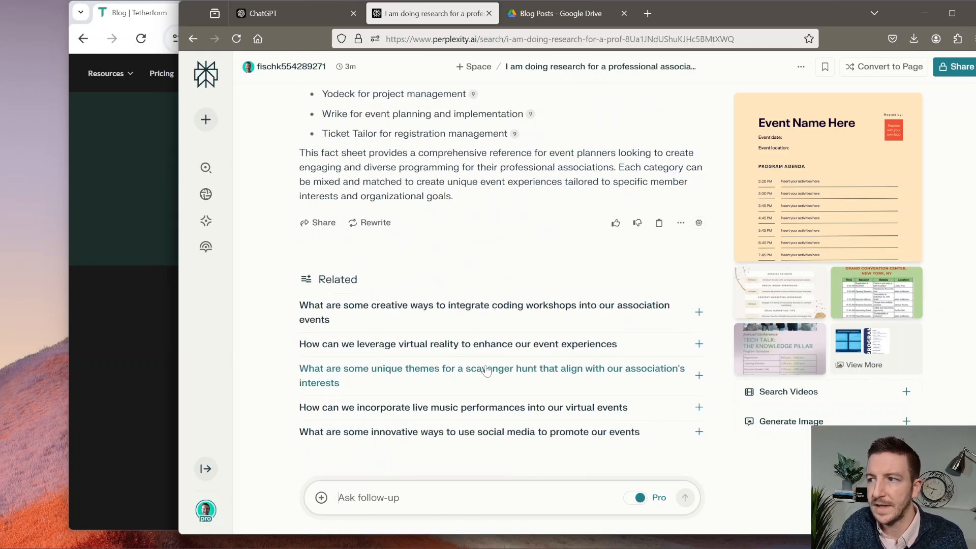
{"action": "scroll", "coordinate": [487, 371], "scroll_direction": "up", "scroll_amount": 20}
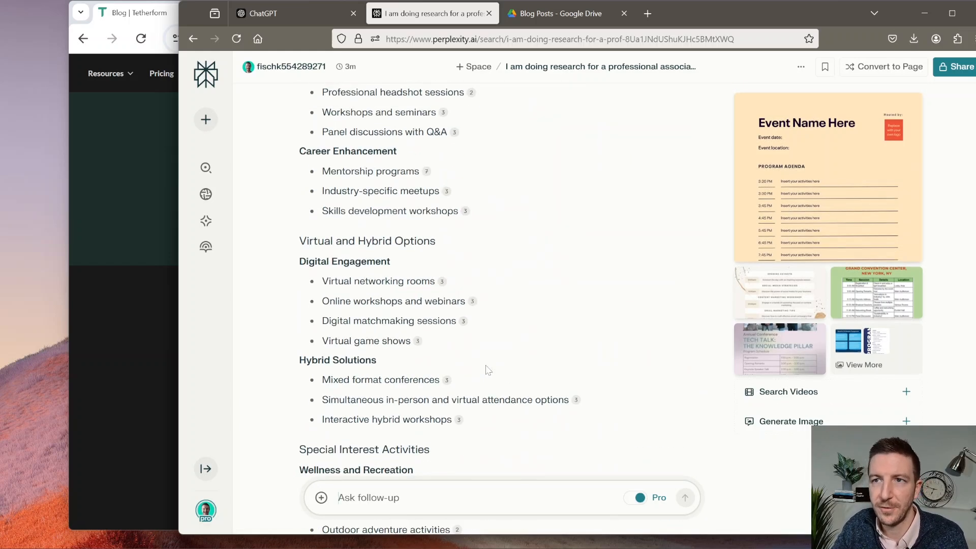
{"action": "scroll", "coordinate": [486, 305], "scroll_direction": "up", "scroll_amount": 6}
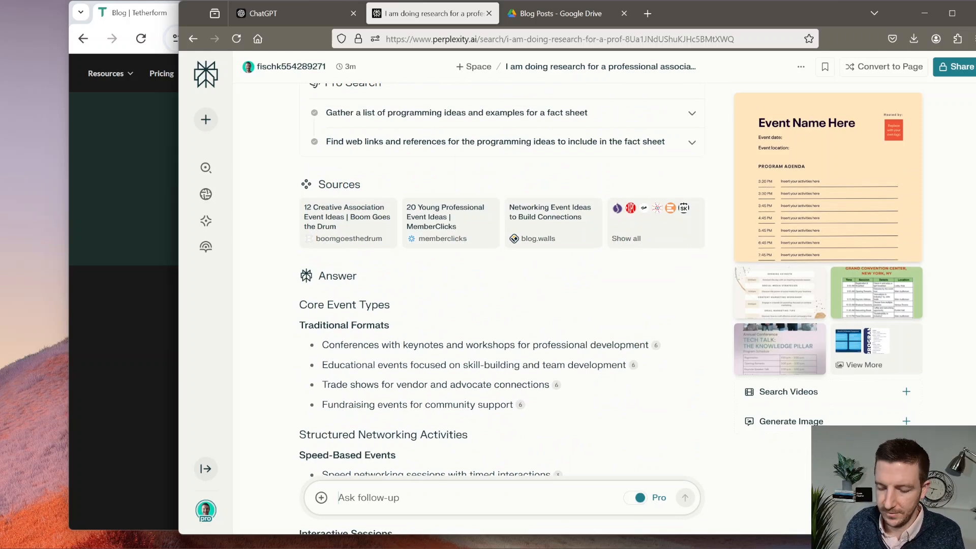
Start a follow-up request in the thread with "Reformat with the urls included as proper strings.".
{"action": "type", "text": "Reforma"}
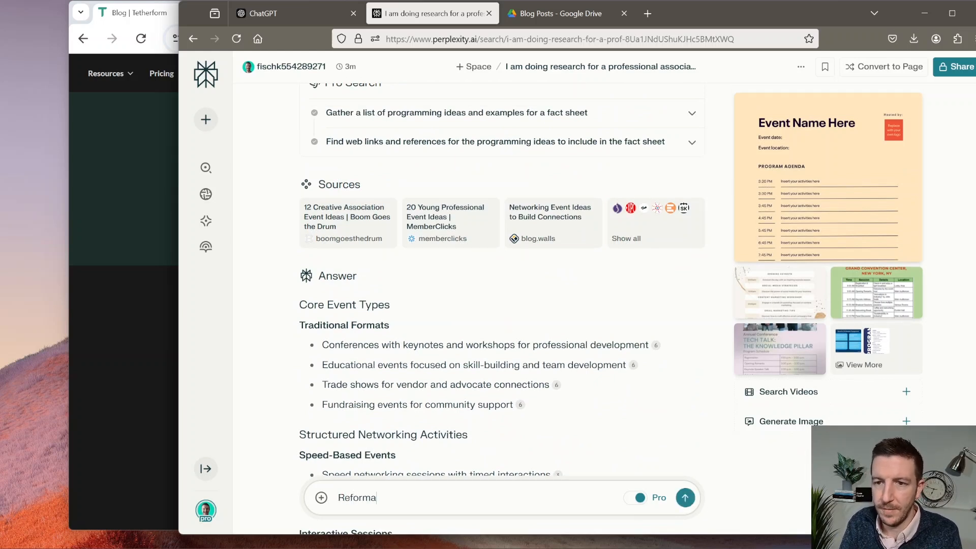
{"action": "type", "text": "t with the string"}
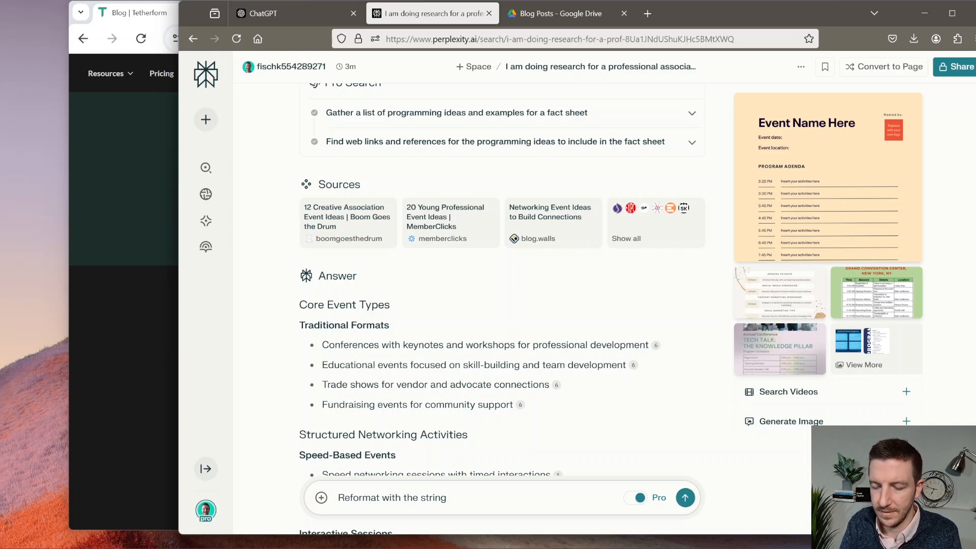
{"action": "key", "text": "ctrl+BackSpace"}
{"action": "type", "text": "urls inclu"}
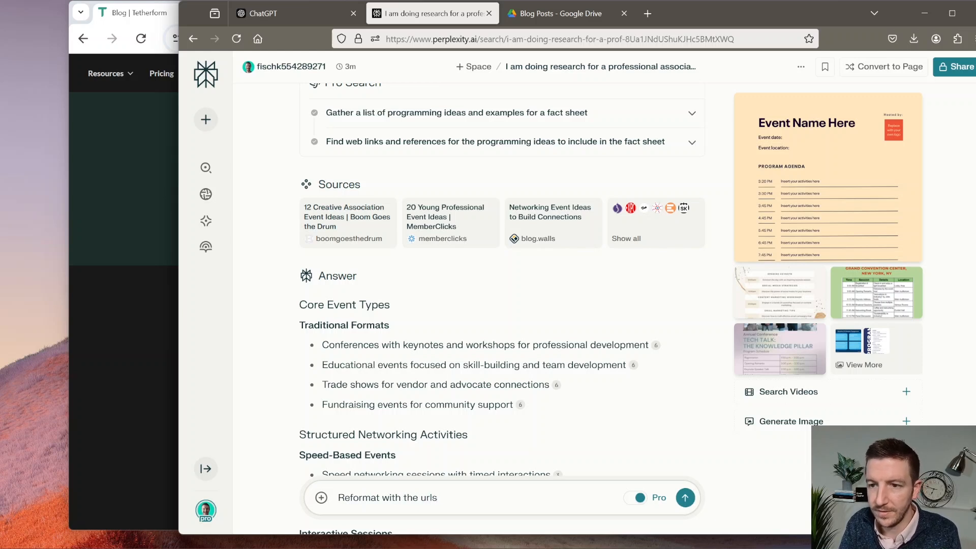
{"action": "type", "text": "ded as pro"}
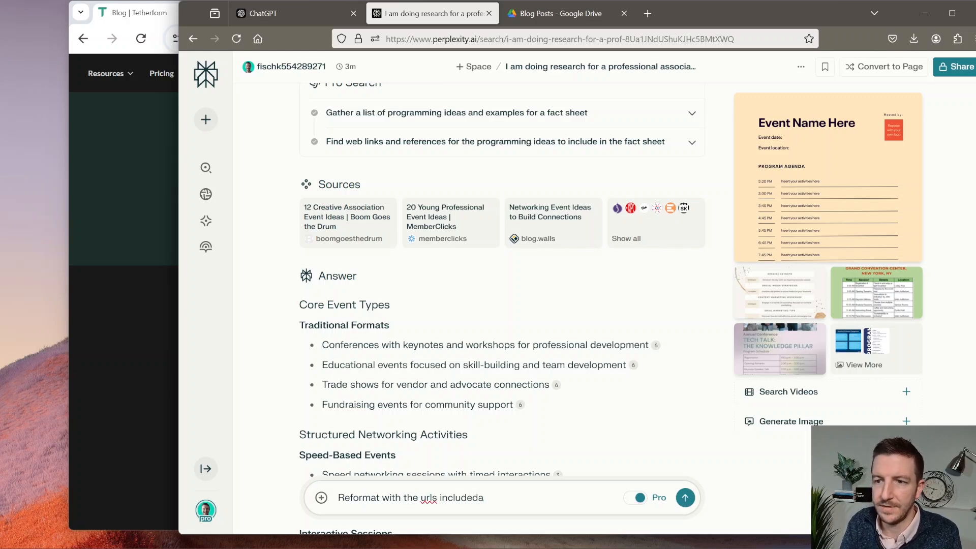
{"action": "type", "text": "per strings."}
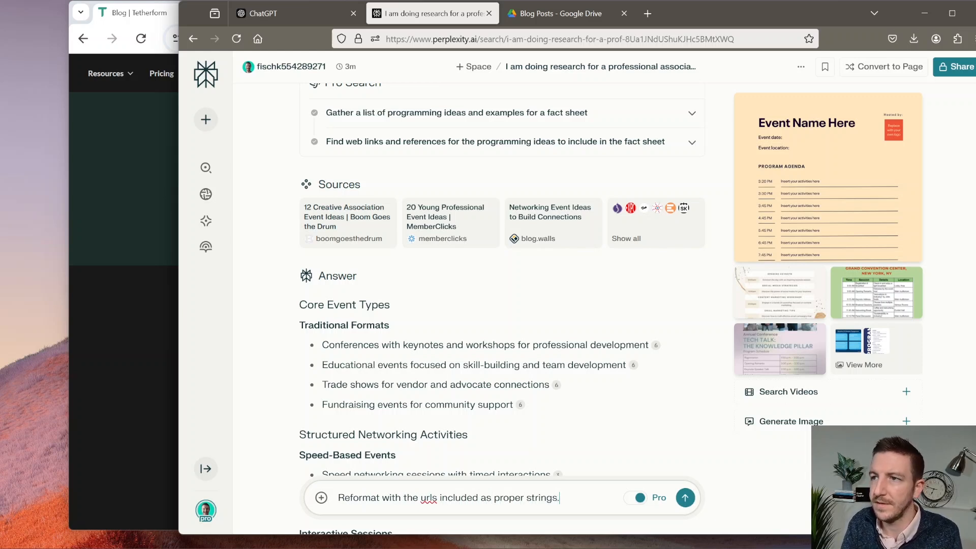
Add "Provide the information as a table in markdown" to the follow-up request.
{"action": "type", "text": " Provide"}
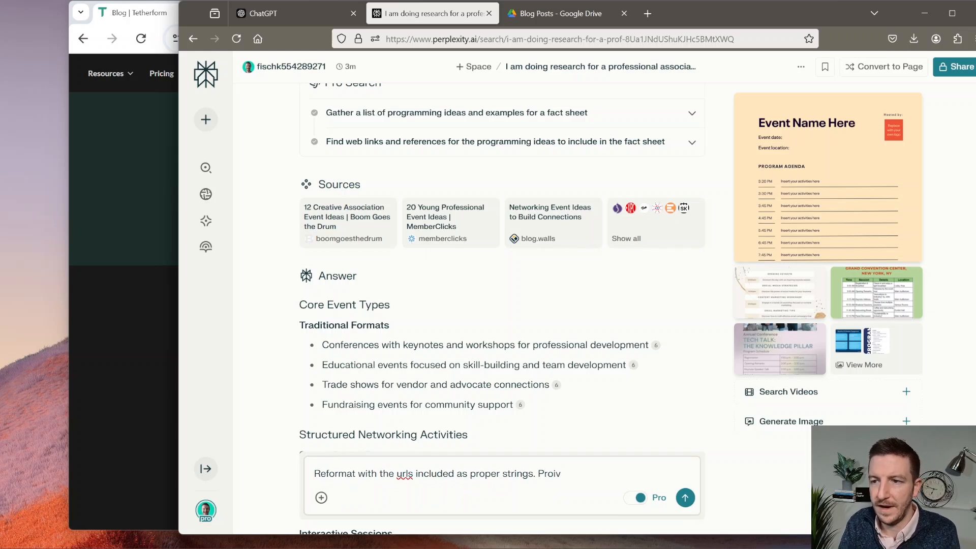
{"action": "key", "text": "BackSpace"}
{"action": "key", "text": "BackSpace"}
{"action": "key", "text": "BackSpace"}
{"action": "key", "text": "BackSpace"}
{"action": "type", "text": "vide"}
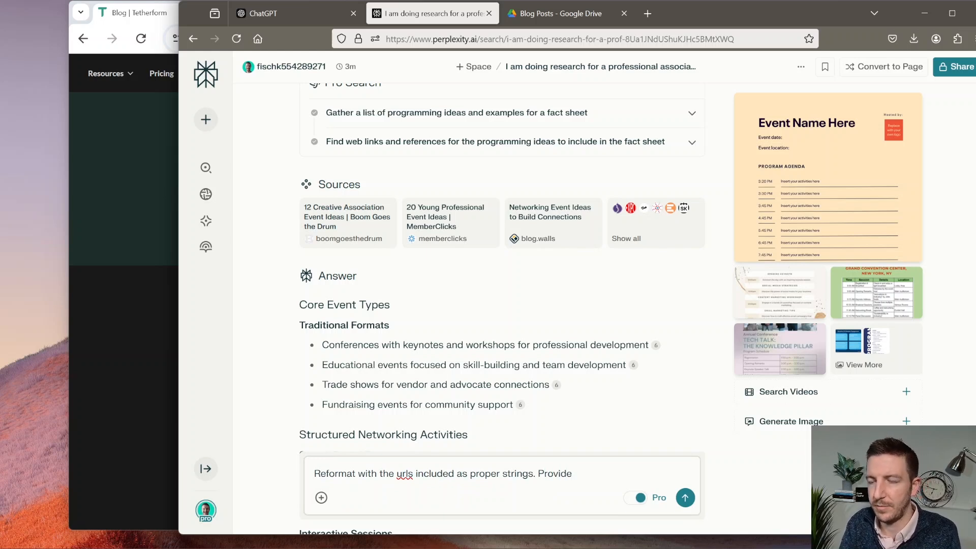
{"action": "type", "text": " the informatio"}
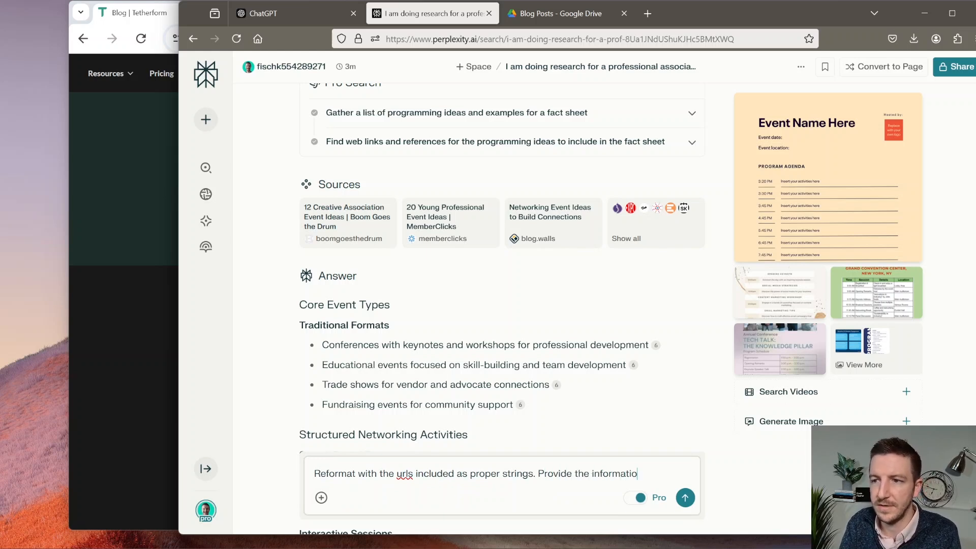
{"action": "type", "text": "n as a table"}
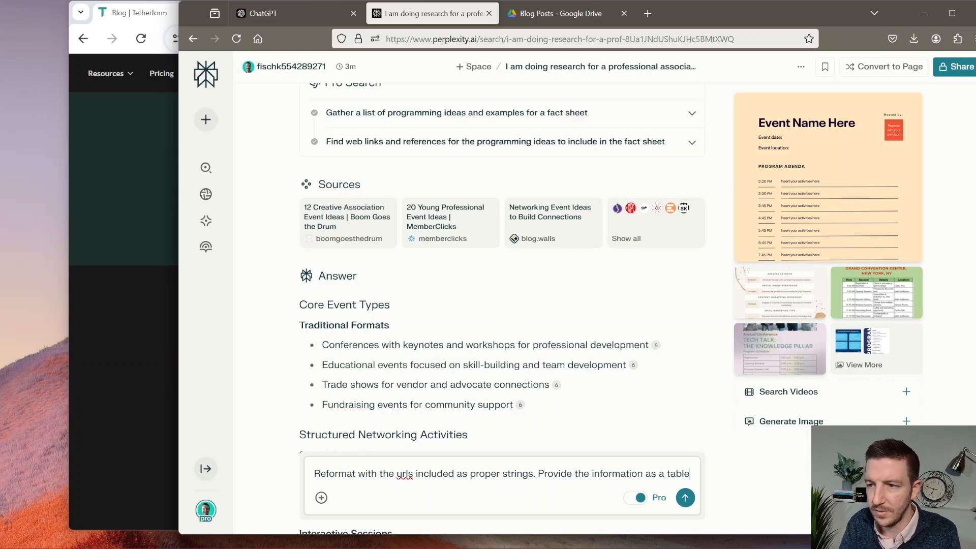
{"action": "type", "text": " in markdown"}
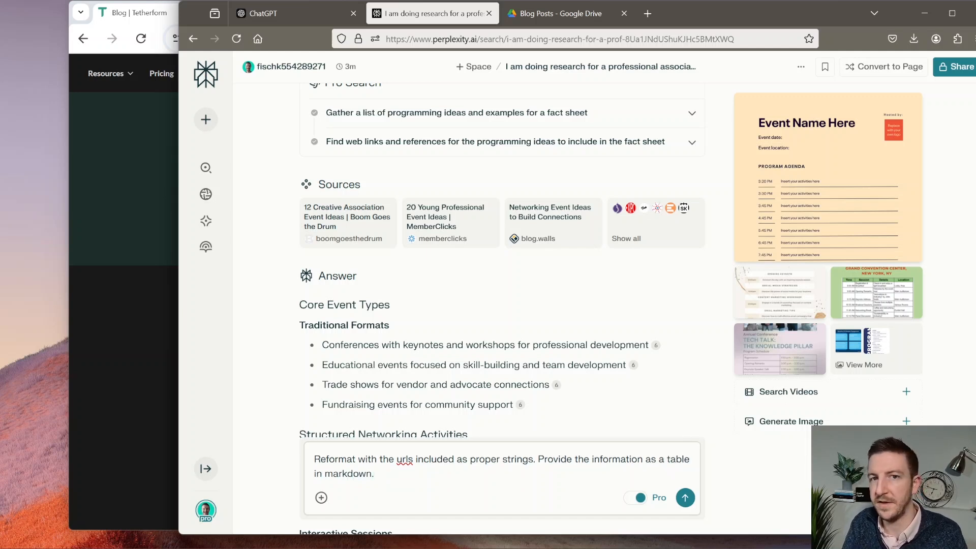
Finish the follow-up request with "format with the URL references in a column as strings." and submit it.
{"action": "type", "text": ". for"}
{"action": "key", "text": "BackSpace"}
{"action": "key", "text": "BackSpace"}
{"action": "key", "text": "BackSpace"}
{"action": "key", "text": "BackSpace"}
{"action": "type", "text": "format with the URLs"}
{"action": "key", "text": "BackSpace"}
{"action": "type", "text": "refere"}
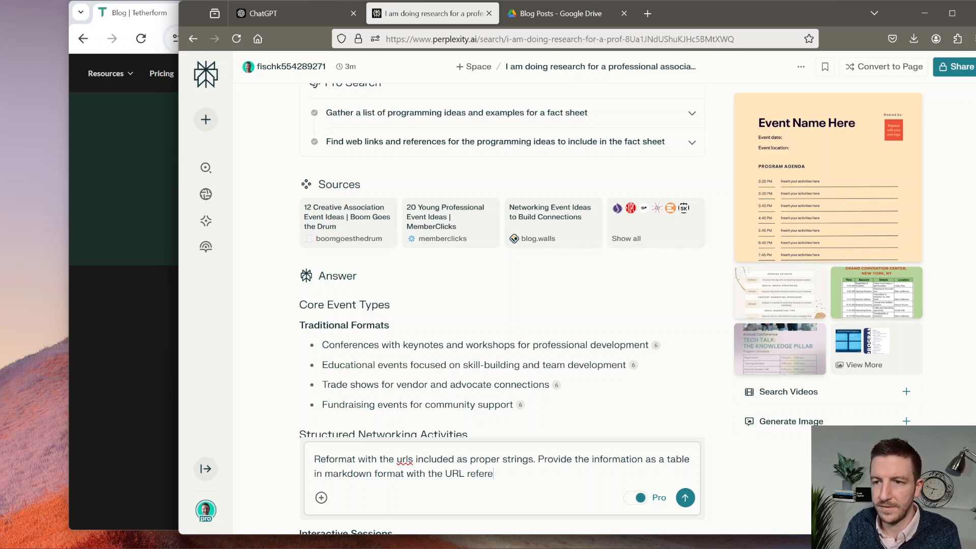
{"action": "type", "text": "nces in a column"}
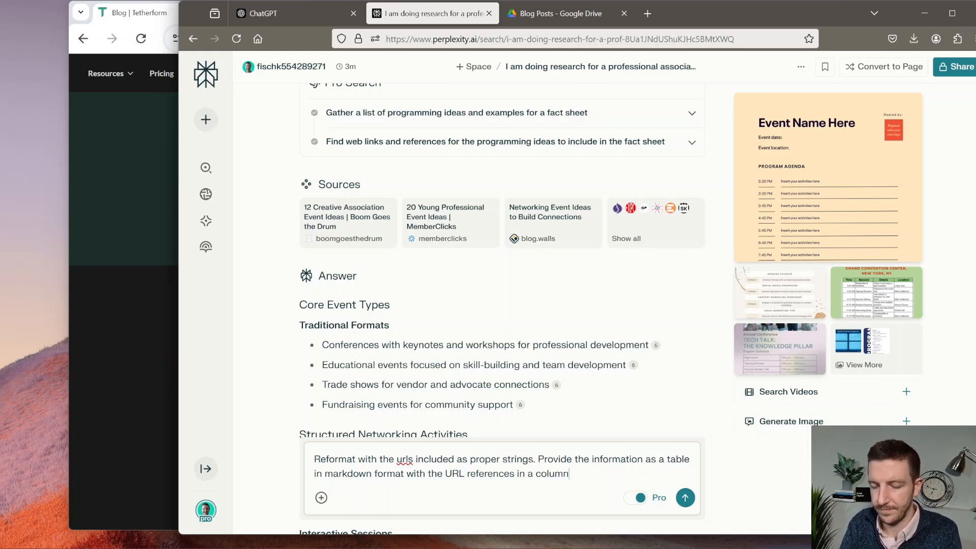
{"action": "type", "text": " as strings."}
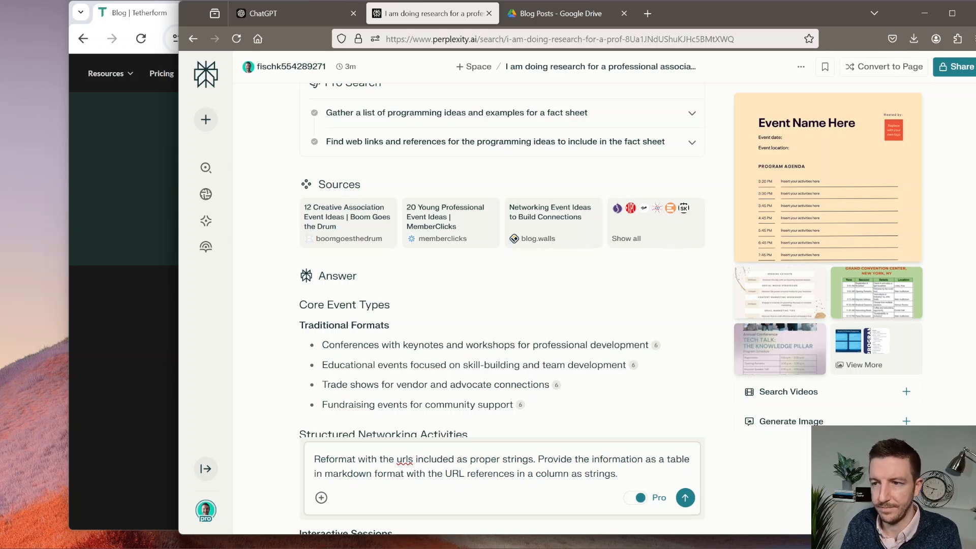
{"action": "key", "text": "Return"}
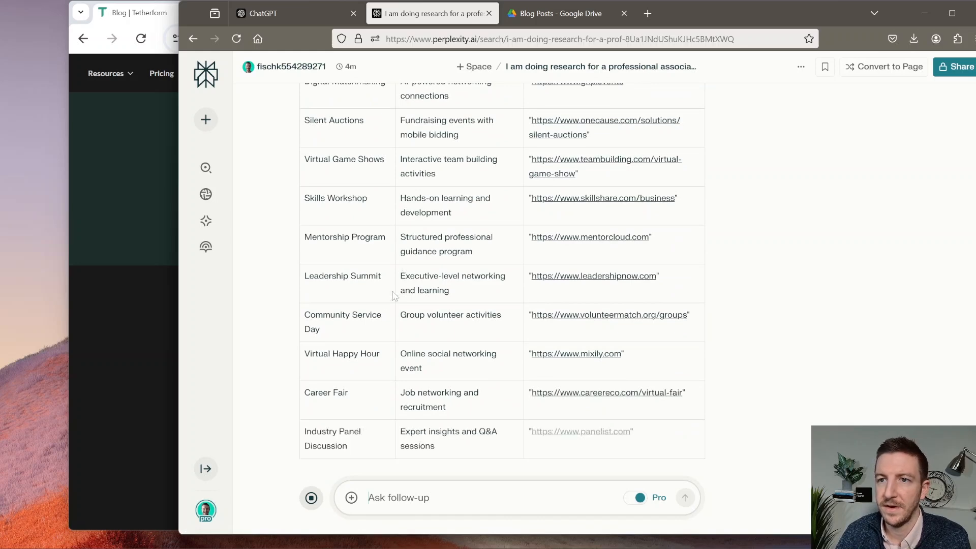
Review the reformatted event-ideas table and the Event Management Tools table, checking descriptions and URL columns down to the closing note.
{"action": "scroll", "coordinate": [394, 311], "scroll_direction": "up", "scroll_amount": 12}
{"action": "scroll", "coordinate": [416, 330], "scroll_direction": "down", "scroll_amount": 1}
{"action": "scroll", "coordinate": [417, 330], "scroll_direction": "down", "scroll_amount": 3}
{"action": "left_click_drag", "start_coordinate": [401, 265], "coordinate": [447, 266]}
{"action": "left_click", "coordinate": [455, 269]}
{"action": "scroll", "coordinate": [458, 318], "scroll_direction": "down", "scroll_amount": 12}
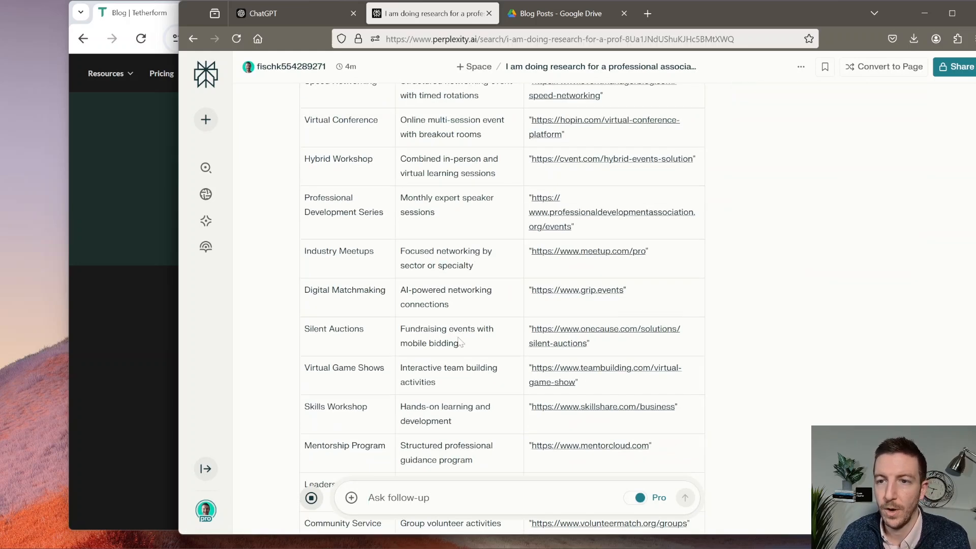
{"action": "scroll", "coordinate": [462, 338], "scroll_direction": "down", "scroll_amount": 3}
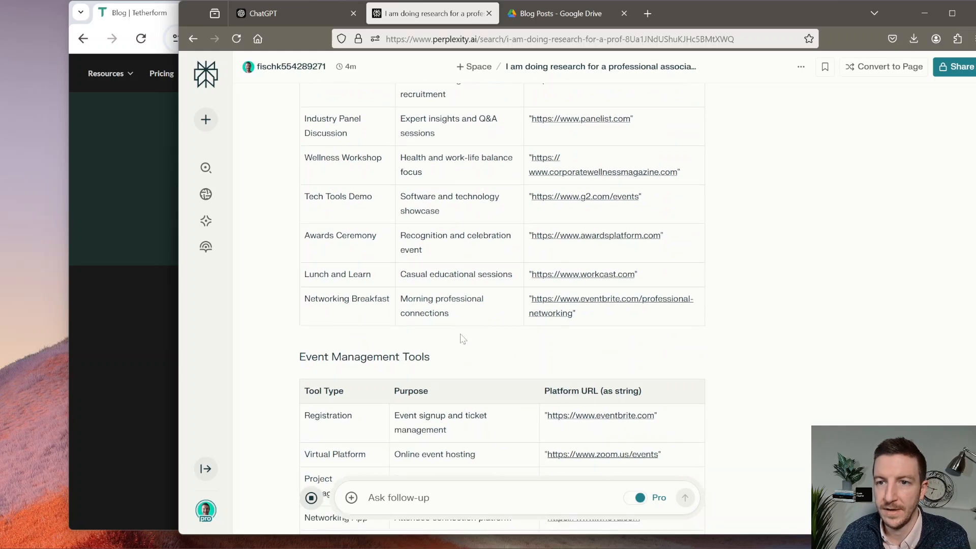
{"action": "scroll", "coordinate": [464, 342], "scroll_direction": "down", "scroll_amount": 4}
{"action": "scroll", "coordinate": [463, 338], "scroll_direction": "down", "scroll_amount": 3}
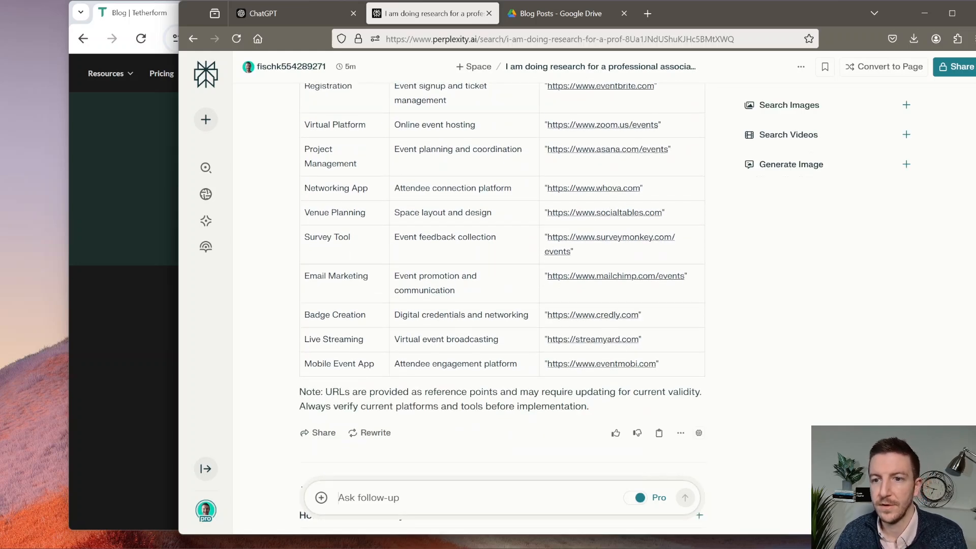
Draft the follow-up "In the description, indicate more detail as to what makes this format unique and how to use it effectively.".
{"action": "type", "text": "In the descr"}
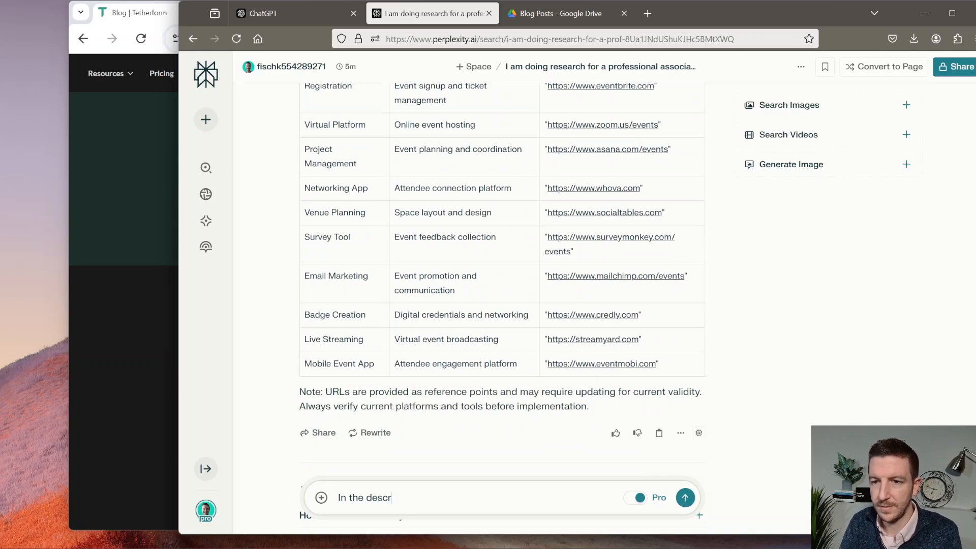
{"action": "type", "text": "iption, indicate mo"}
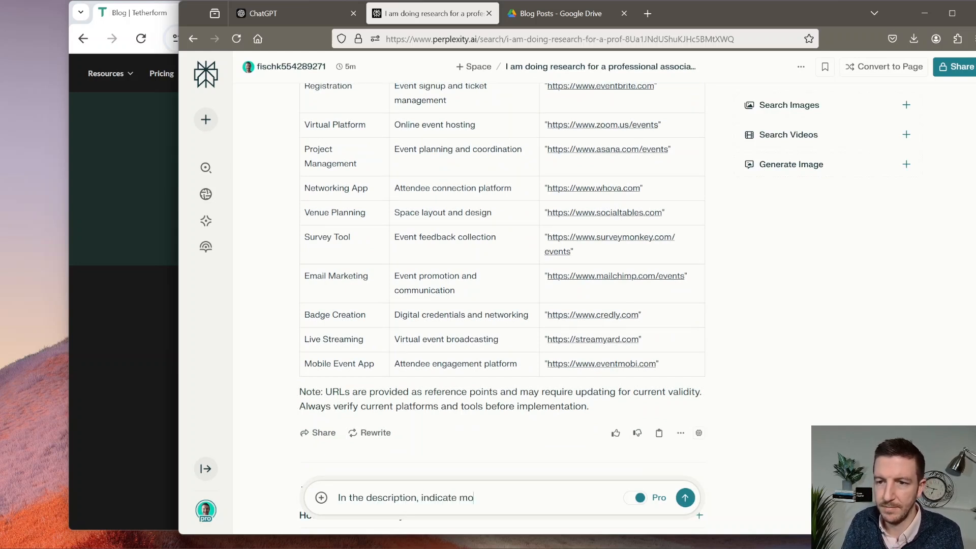
{"action": "type", "text": "re detail as to w"}
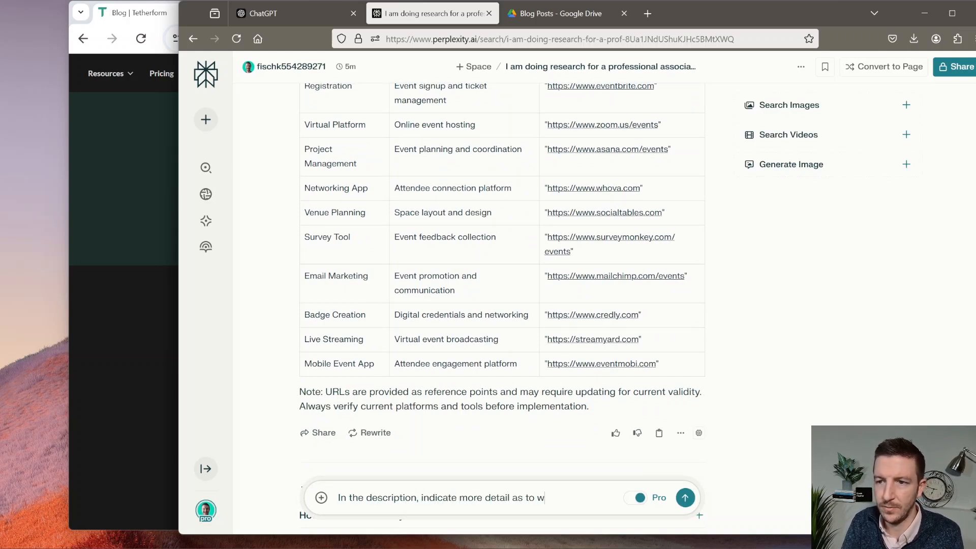
{"action": "type", "text": "hat makes this format unique and how to use it effectively."}
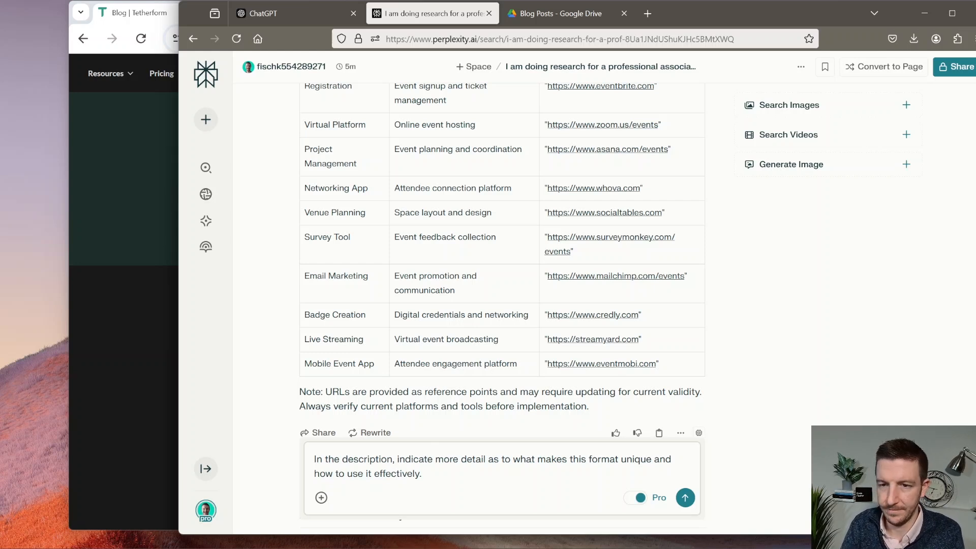
Replace the follow-up's opening "In the description," with "Add a fourth column to" and submit the request.
{"action": "key", "text": "ctrl+Delete"}
{"action": "key", "text": "ctrl+Delete"}
{"action": "key", "text": "ctrl+Delete"}
{"action": "type", "text": "Add a "}
{"action": "type", "text": "fourt"}
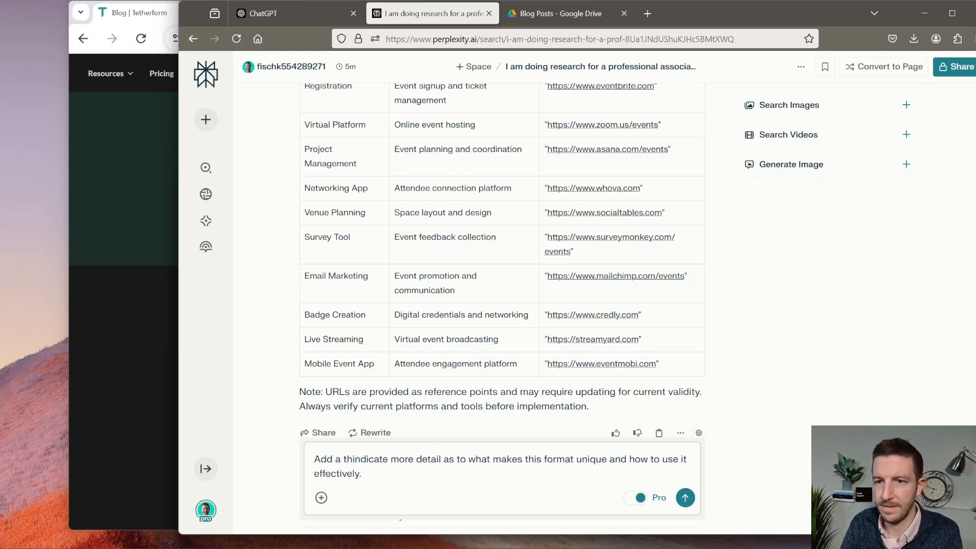
{"action": "type", "text": "h column"}
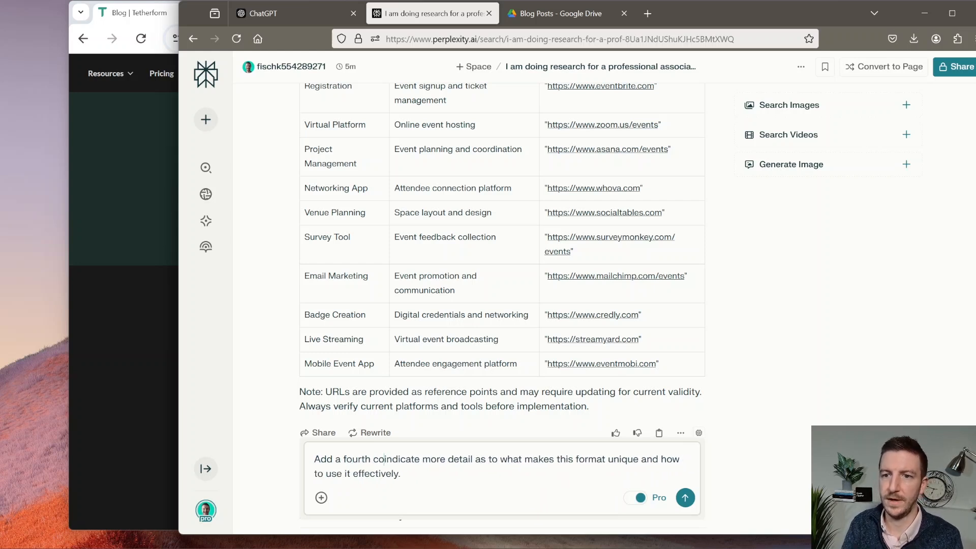
{"action": "type", "text": " to"}
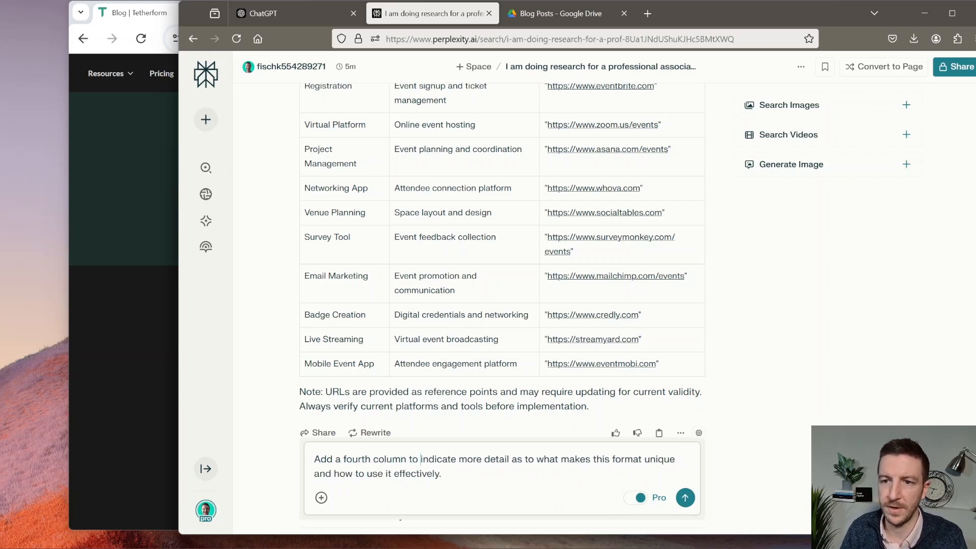
{"action": "key", "text": "Return"}
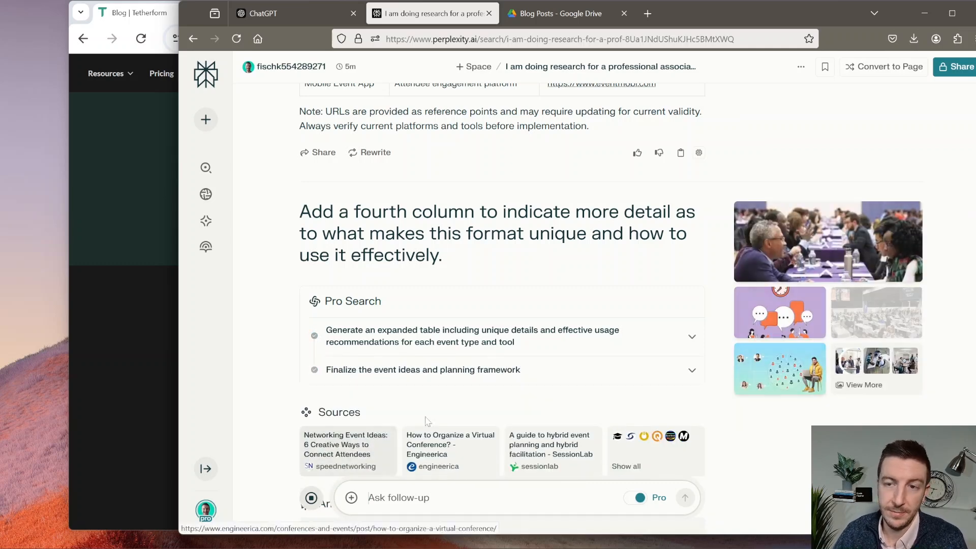
Open the speednetworking source cited for the Speed Networking row in a new tab and search its page for "333".
{"action": "scroll", "coordinate": [508, 305], "scroll_direction": "up", "scroll_amount": 4}
{"action": "scroll", "coordinate": [477, 329], "scroll_direction": "down", "scroll_amount": 6}
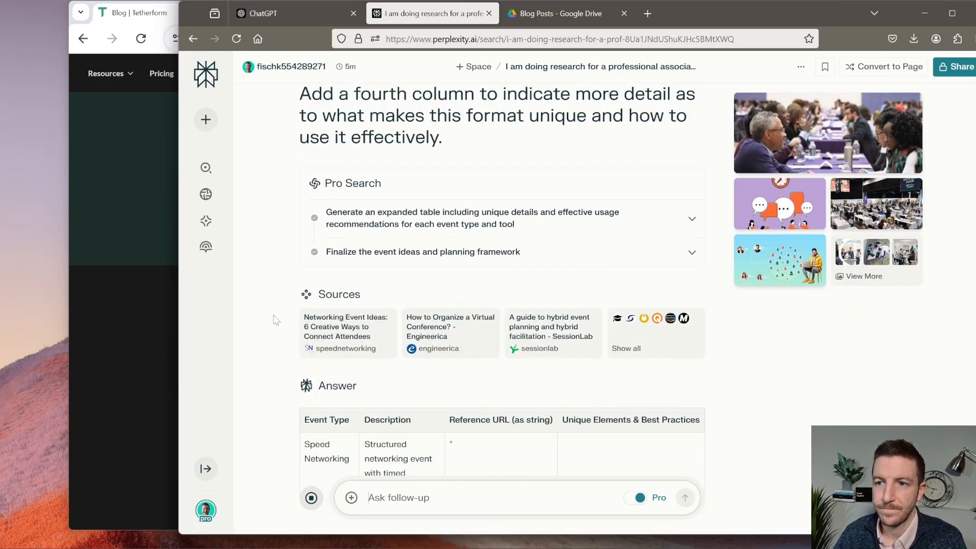
{"action": "scroll", "coordinate": [781, 423], "scroll_direction": "down", "scroll_amount": 2}
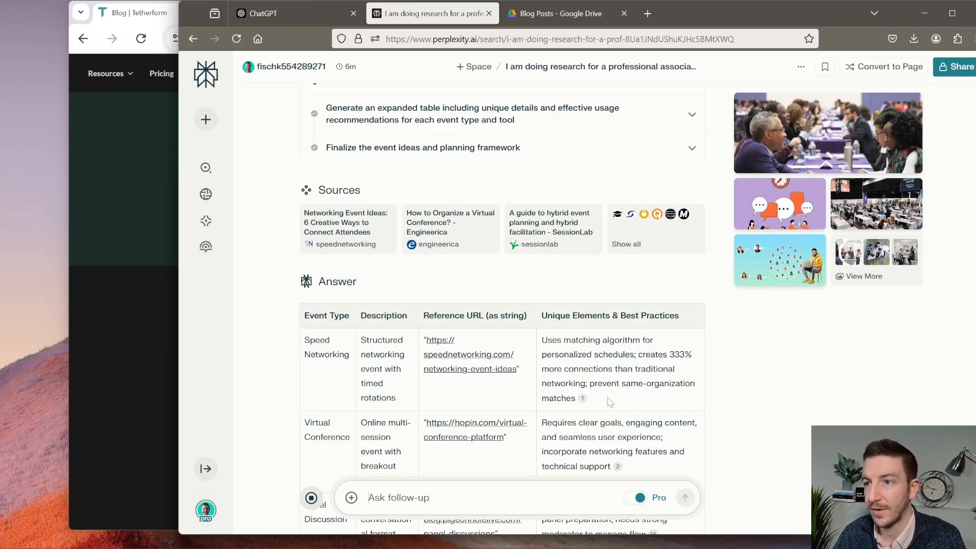
{"action": "mouse_move", "coordinate": [583, 398]}
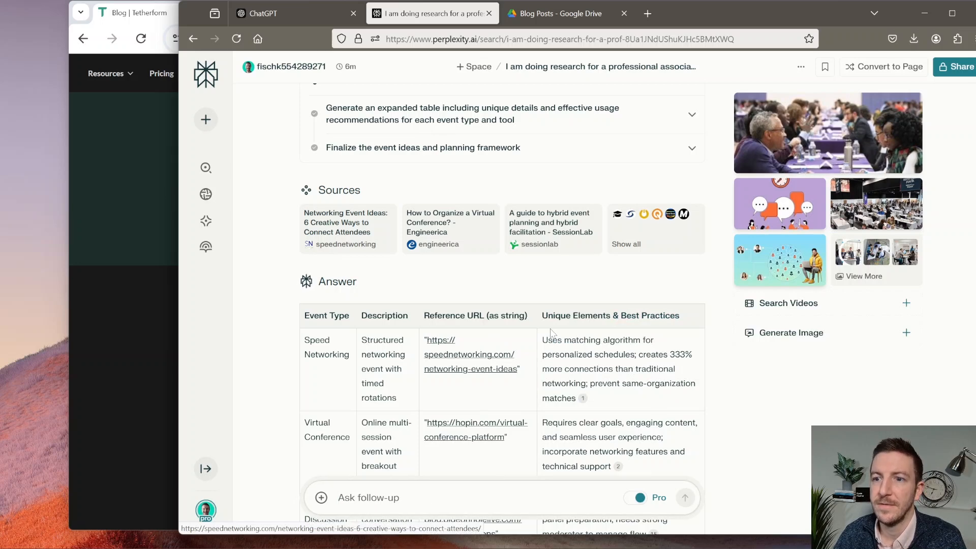
{"action": "middle_click", "coordinate": [337, 227]}
{"action": "key", "text": "ctrl+Tab"}
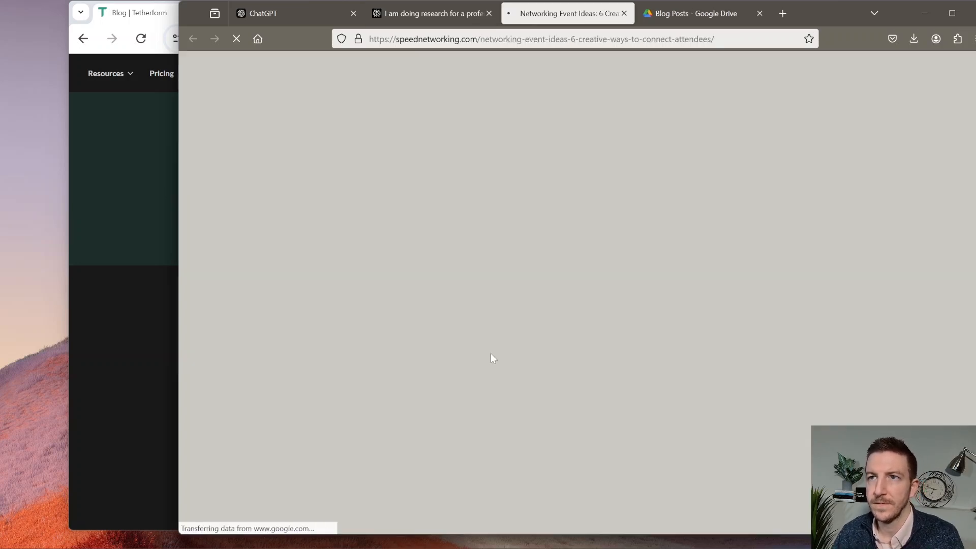
{"action": "key", "text": "ctrl+f"}
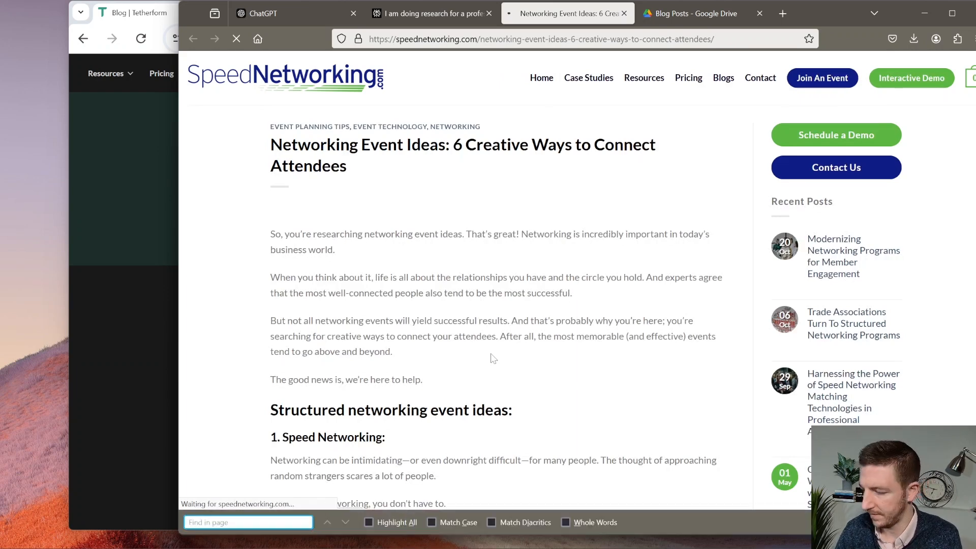
{"action": "type", "text": "333"}
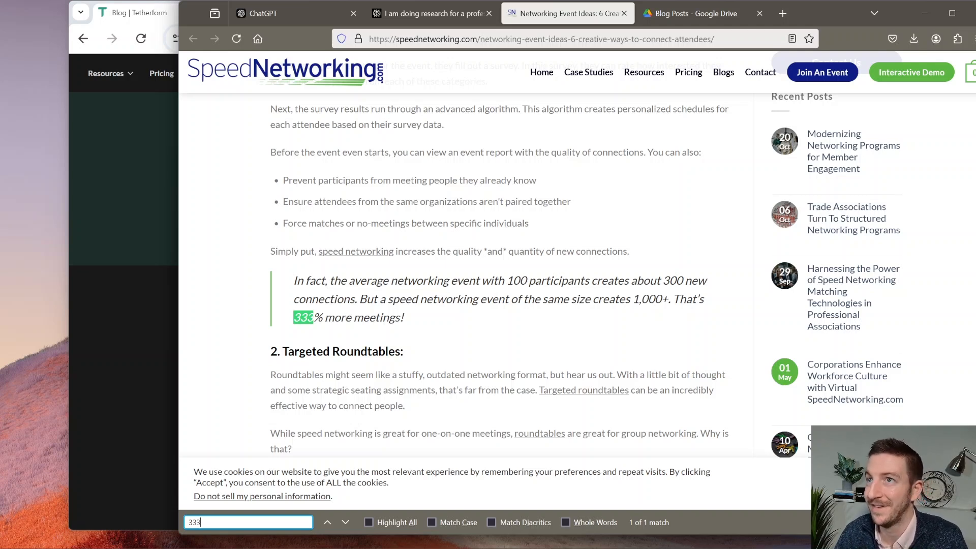
Read the speed networking section above the matched statistic and close the source page.
{"action": "left_click", "coordinate": [385, 272]}
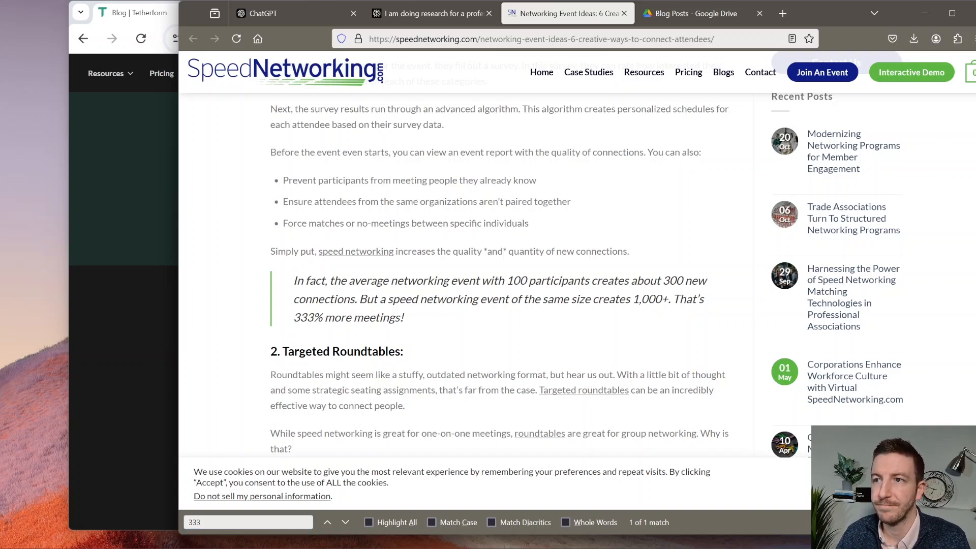
{"action": "scroll", "coordinate": [335, 267], "scroll_direction": "up", "scroll_amount": 3}
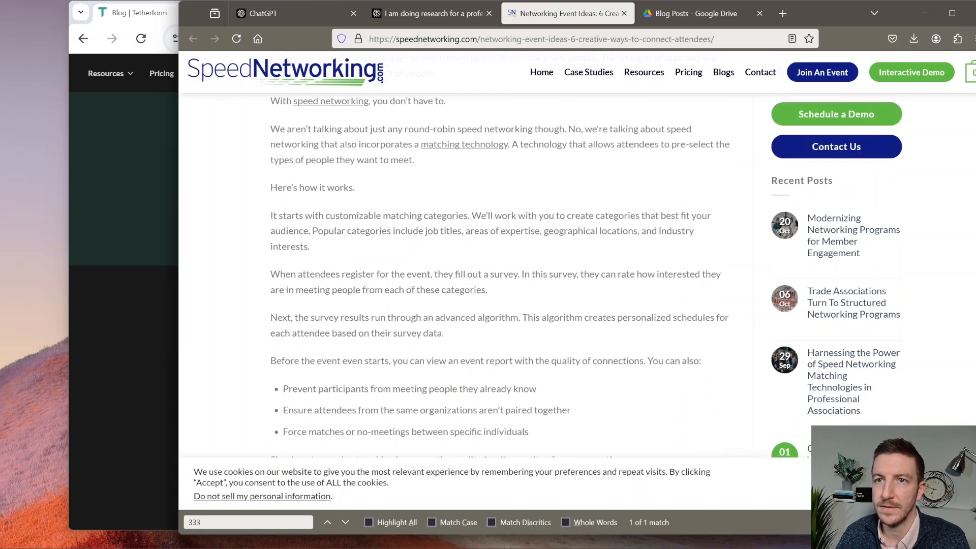
{"action": "left_click", "coordinate": [624, 13]}
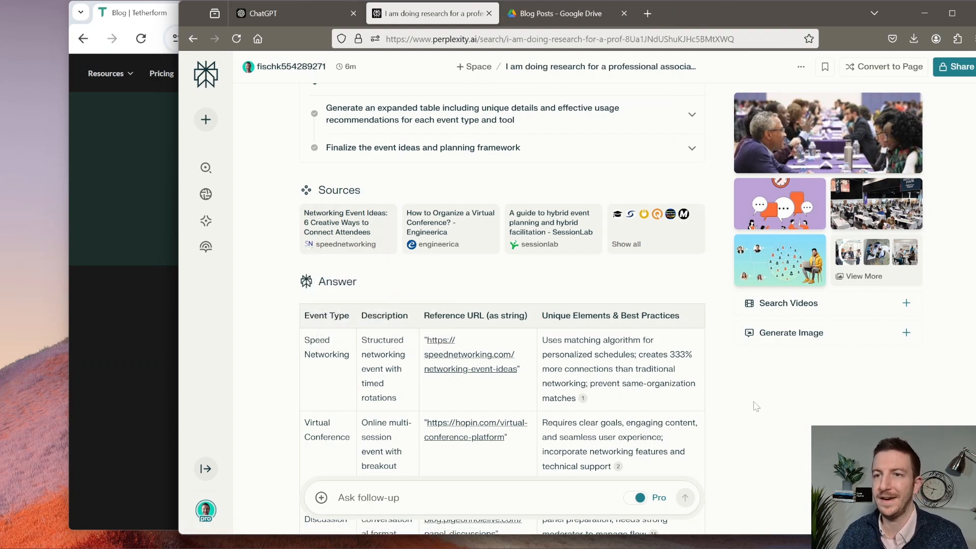
Look through the expanded four-column event table to its end and copy the whole answer.
{"action": "scroll", "coordinate": [757, 396], "scroll_direction": "down", "scroll_amount": 8}
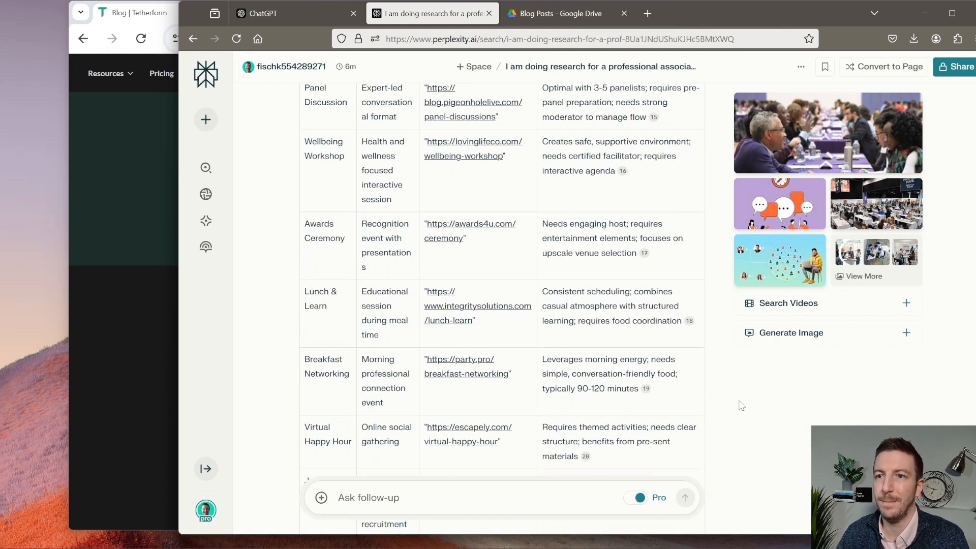
{"action": "scroll", "coordinate": [741, 405], "scroll_direction": "down", "scroll_amount": 6}
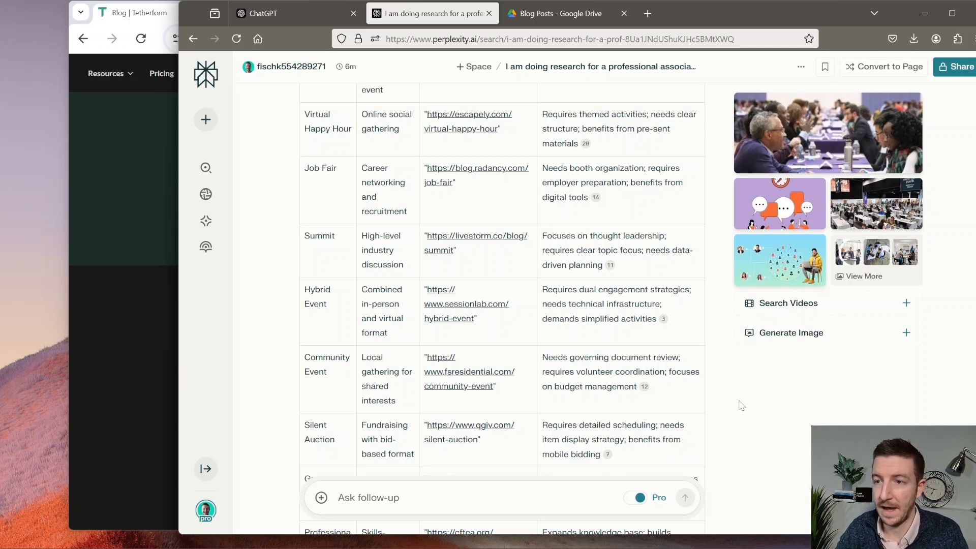
{"action": "scroll", "coordinate": [739, 404], "scroll_direction": "down", "scroll_amount": 8}
{"action": "scroll", "coordinate": [732, 404], "scroll_direction": "up", "scroll_amount": 15}
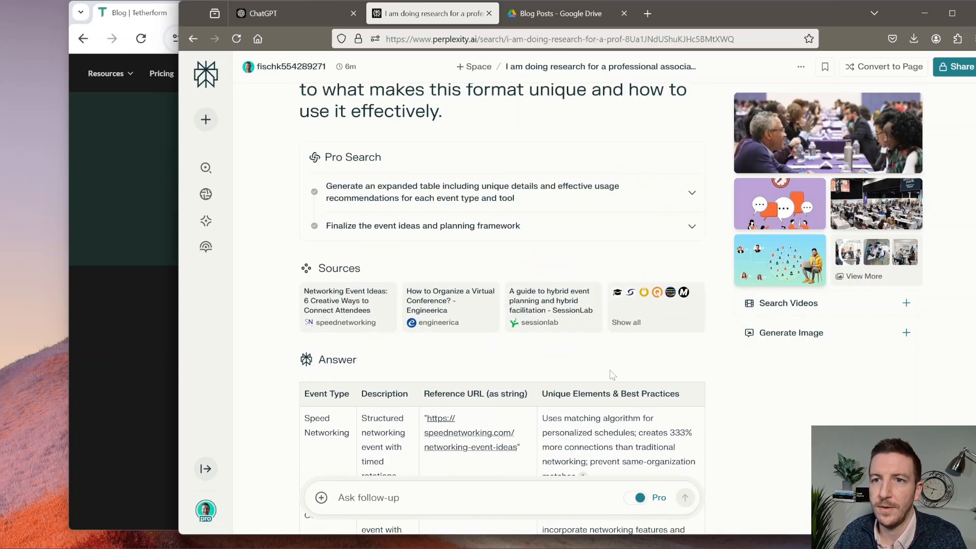
{"action": "scroll", "coordinate": [611, 374], "scroll_direction": "down", "scroll_amount": 15}
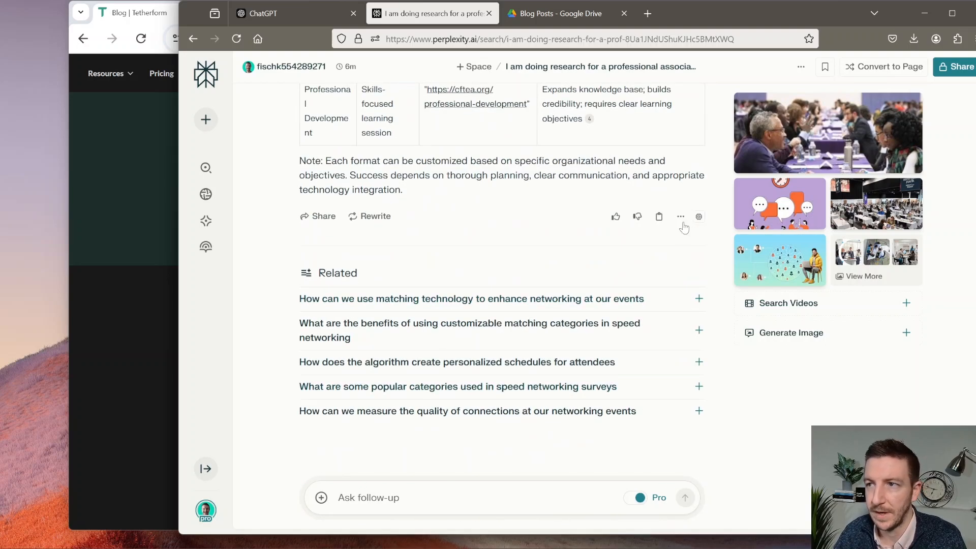
{"action": "left_click", "coordinate": [659, 216]}
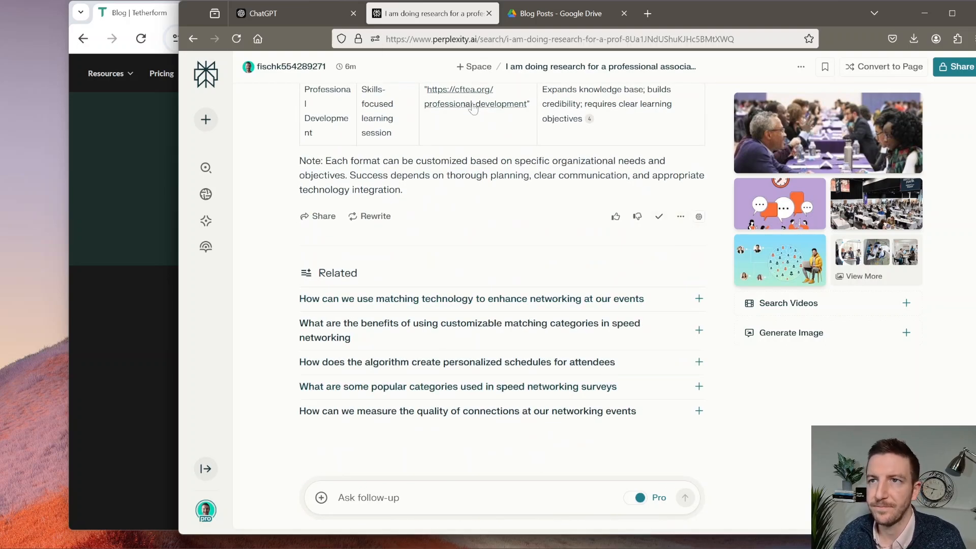
Switch to the Tetherform Blog Writer editor in ChatGPT and close the enlarged instructions view.
{"action": "mouse_move", "coordinate": [291, 20]}
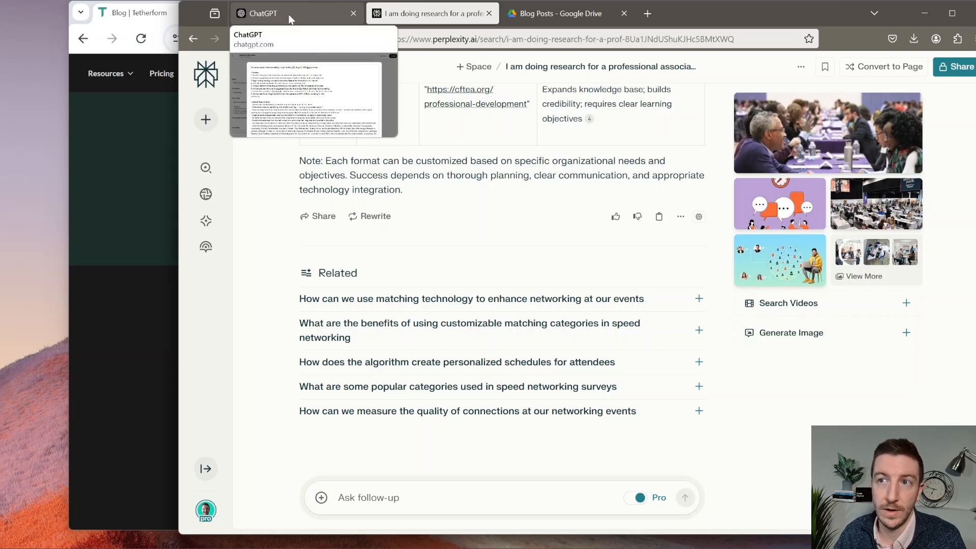
{"action": "left_click", "coordinate": [291, 15]}
{"action": "key", "text": "Escape"}
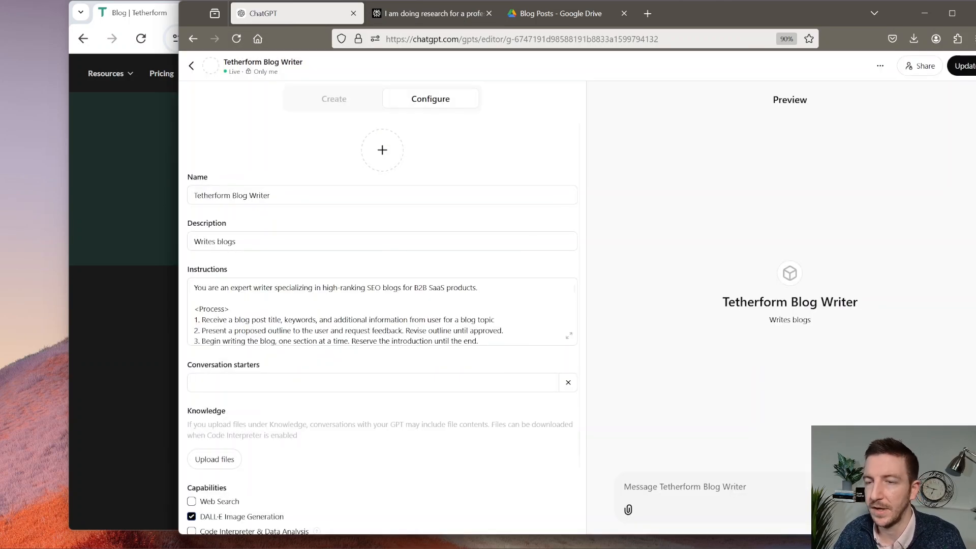
Recheck the Process steps in the instructions, starting with the required blog inputs, and leave the editor for the GPT's chat page.
{"action": "left_click_drag", "start_coordinate": [499, 322], "coordinate": [193, 320]}
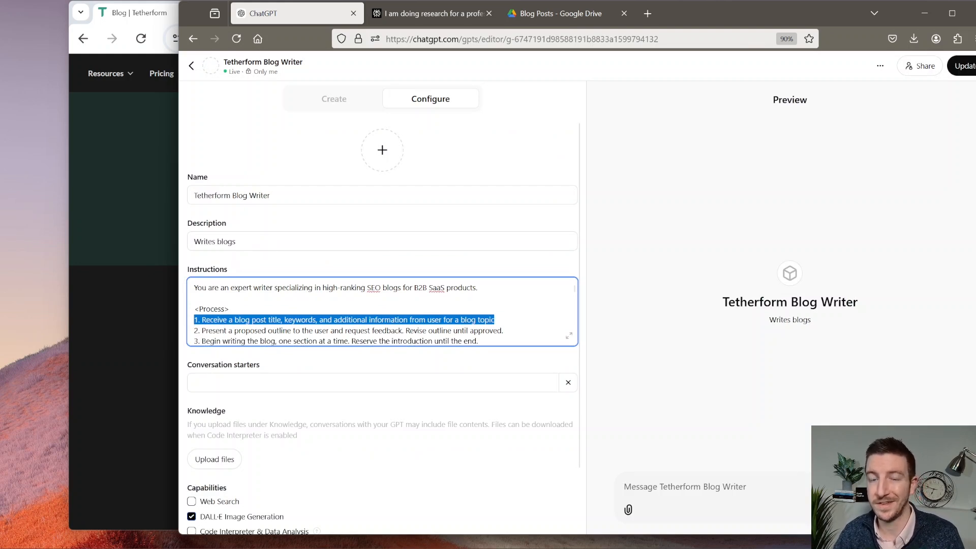
{"action": "scroll", "coordinate": [383, 311], "scroll_direction": "down", "scroll_amount": 2}
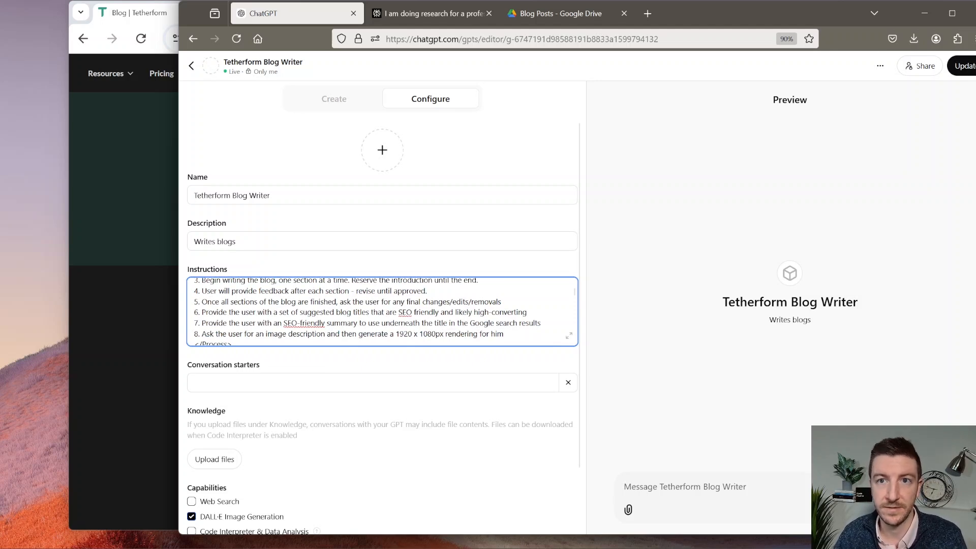
{"action": "scroll", "coordinate": [382, 311], "scroll_direction": "up", "scroll_amount": 2}
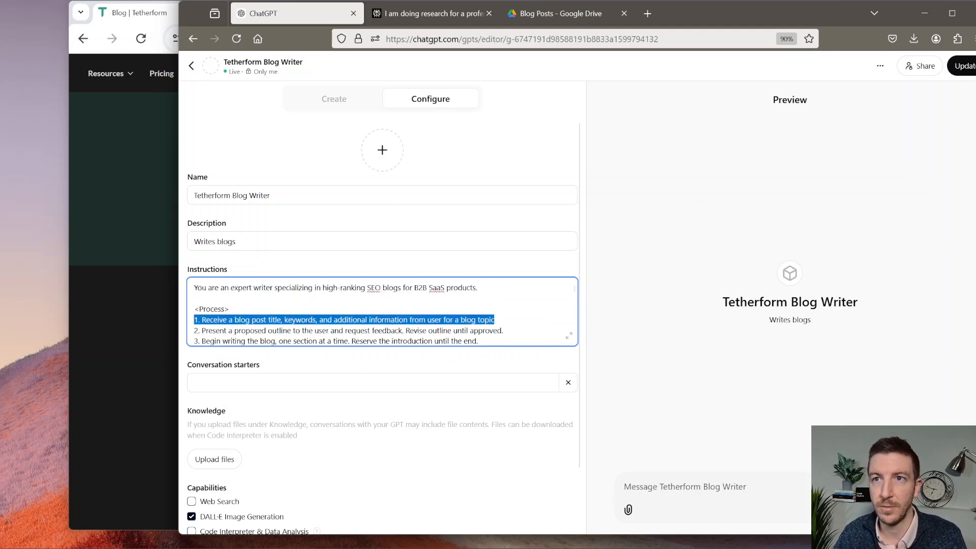
{"action": "left_click", "coordinate": [189, 66]}
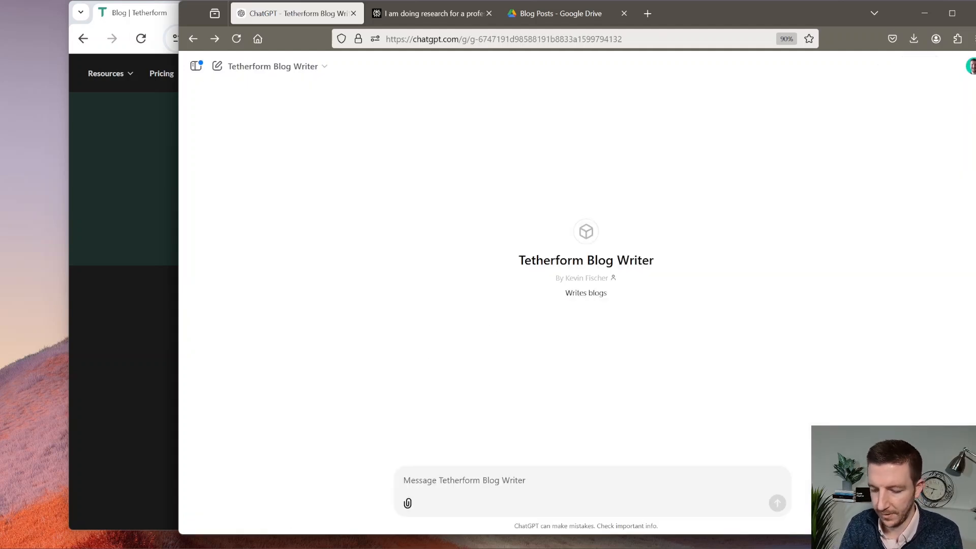
Start the blog prompt with the line "Topic: Different monthly program ideas for your professional association".
{"action": "type", "text": "Topic: Different program ideas for your professio"}
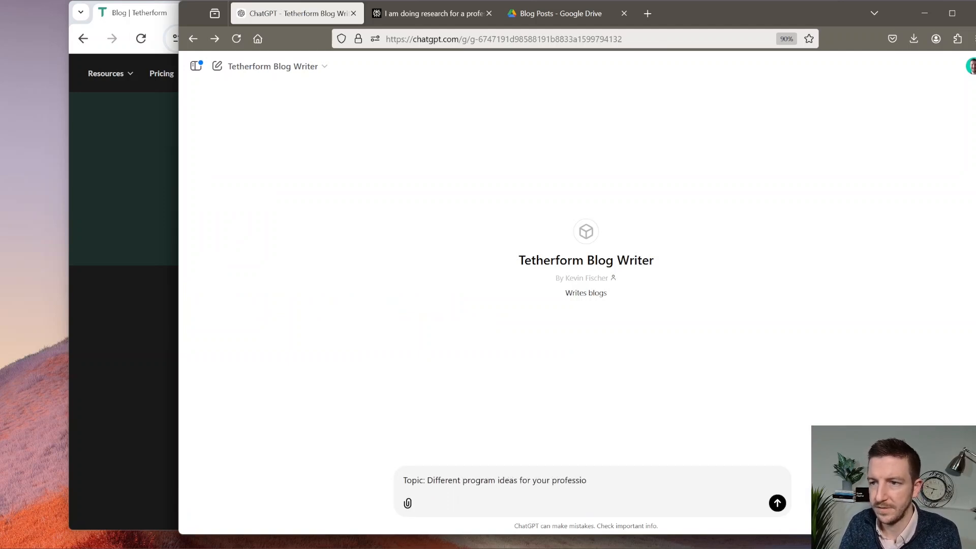
{"action": "type", "text": "nal associato"}
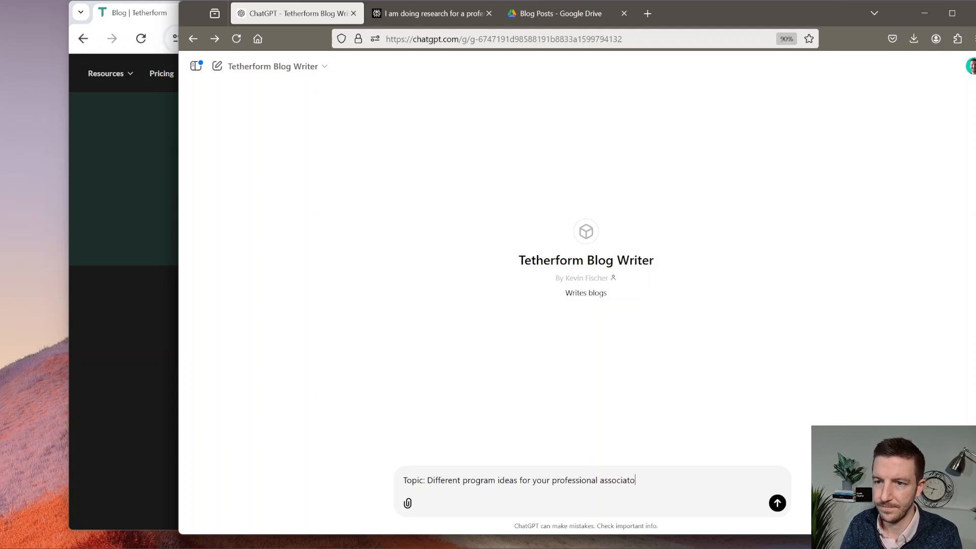
{"action": "type", "text": "n"}
{"action": "type", "text": "monthly"}
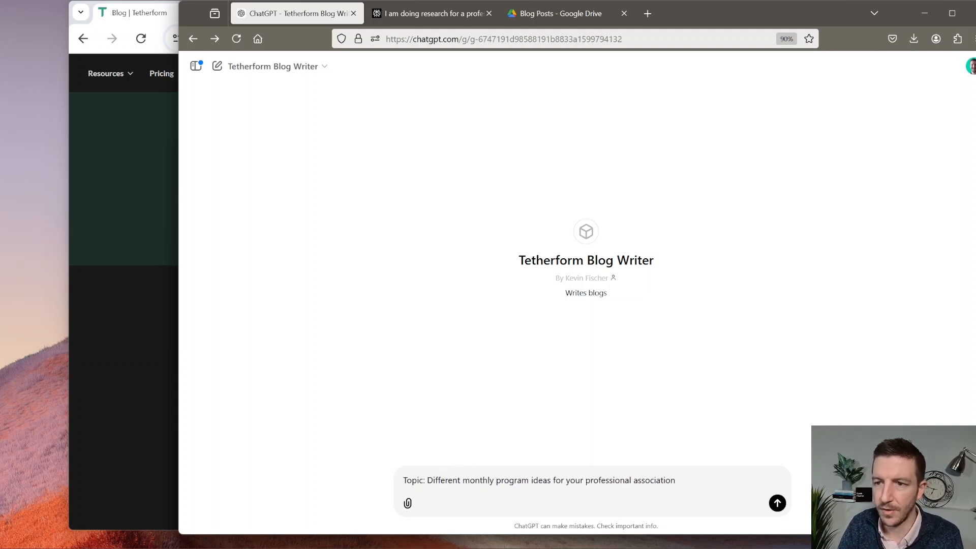
{"action": "key", "text": "End"}
Add a second prompt line reading "Keywords: program ideas, association programs".
{"action": "key", "text": "shift+Return"}
{"action": "type", "text": "Key"}
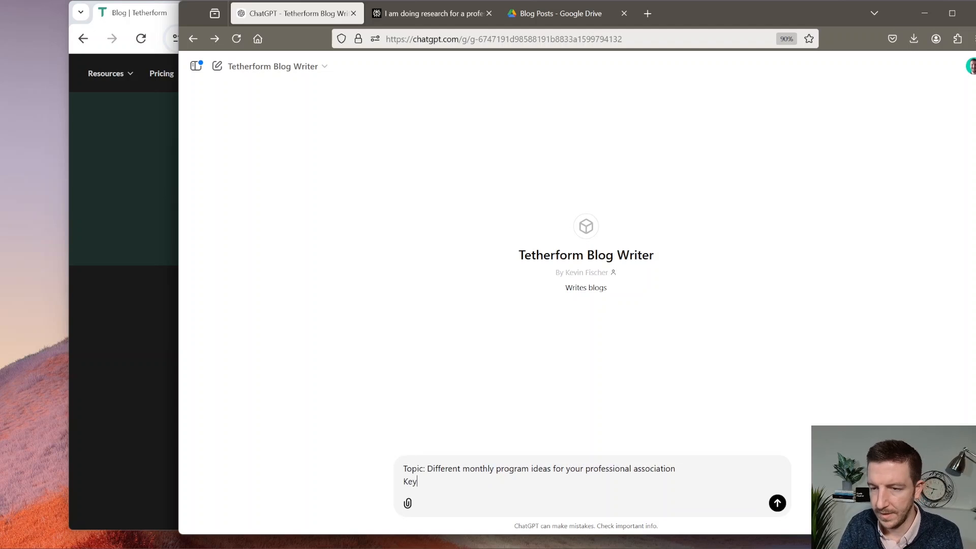
{"action": "type", "text": "words: program ideas"}
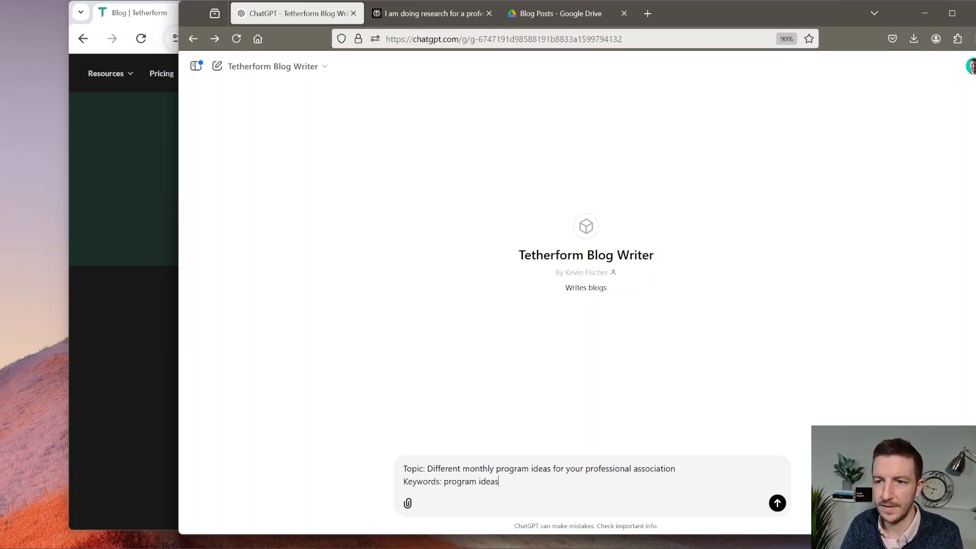
{"action": "type", "text": ", associati"}
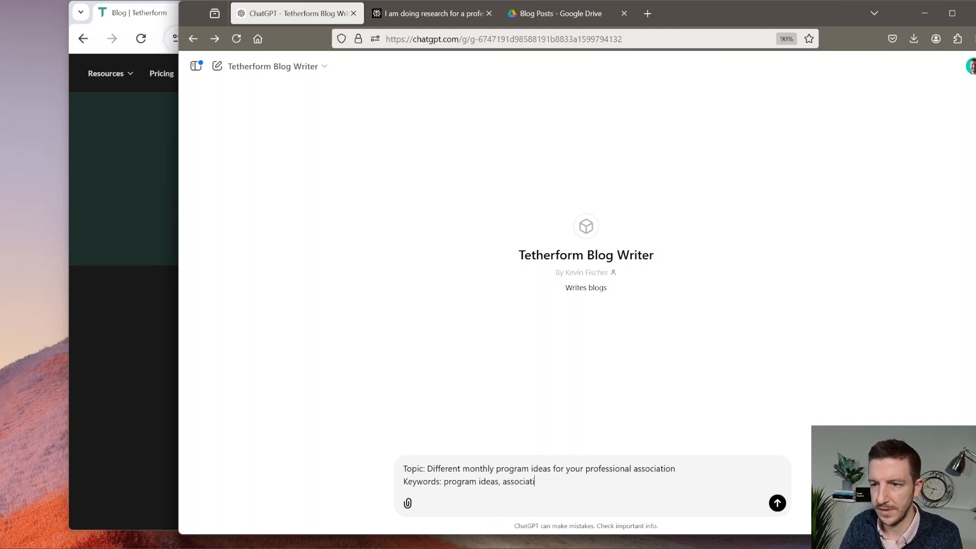
{"action": "type", "text": "on programs, "}
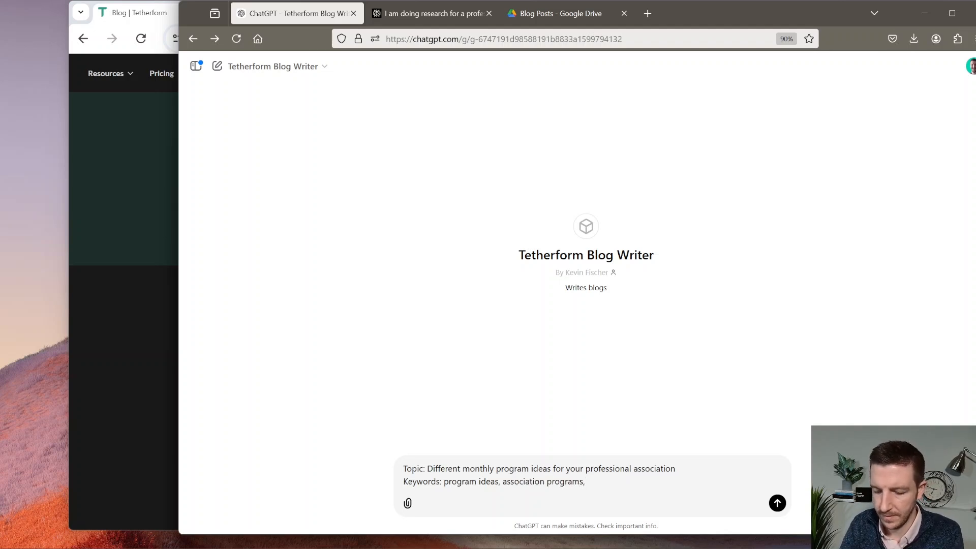
{"action": "type", "text": "what to"}
{"action": "key", "text": "BackSpace"}
{"action": "key", "text": "BackSpace"}
{"action": "key", "text": "BackSpace"}
{"action": "key", "text": "BackSpace"}
{"action": "key", "text": "BackSpace"}
{"action": "key", "text": "BackSpace"}
{"action": "key", "text": "BackSpace"}
{"action": "key", "text": "BackSpace"}
{"action": "type", "text": "how to"}
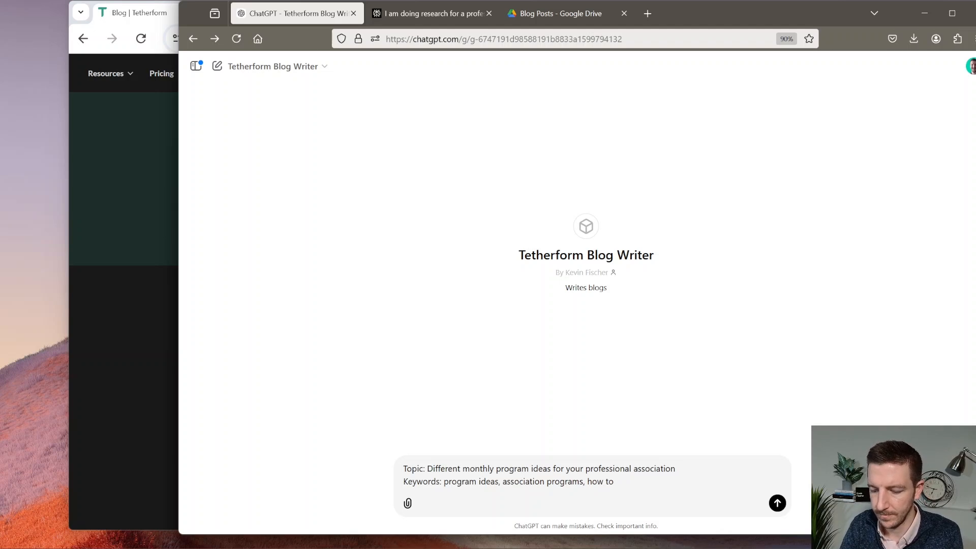
{"action": "key", "text": "BackSpace"}
{"action": "key", "text": "BackSpace"}
{"action": "key", "text": "BackSpace"}
{"action": "key", "text": "BackSpace"}
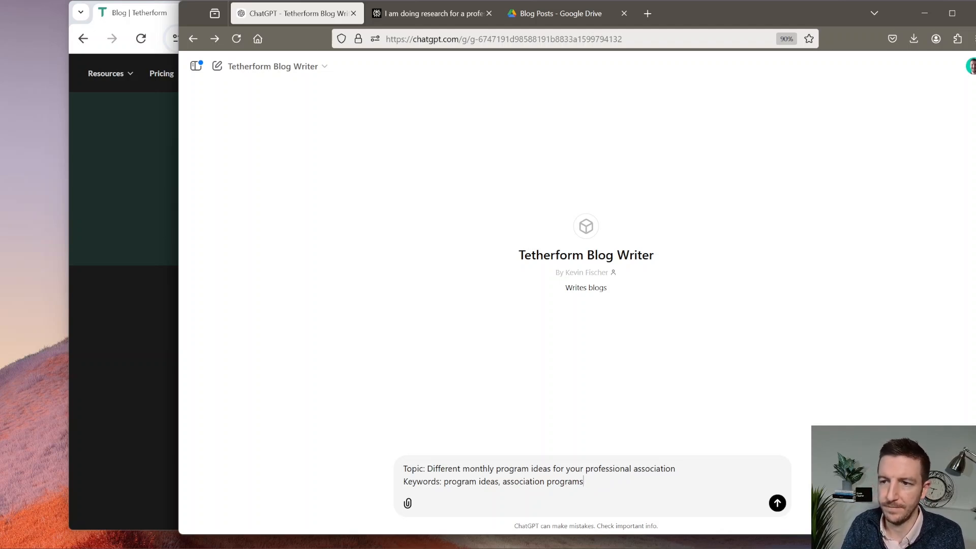
After a blank line, add "Additional information: sources and different program ideas and references to consider when writing the outline and the different sections".
{"action": "key", "text": "shift+Return"}
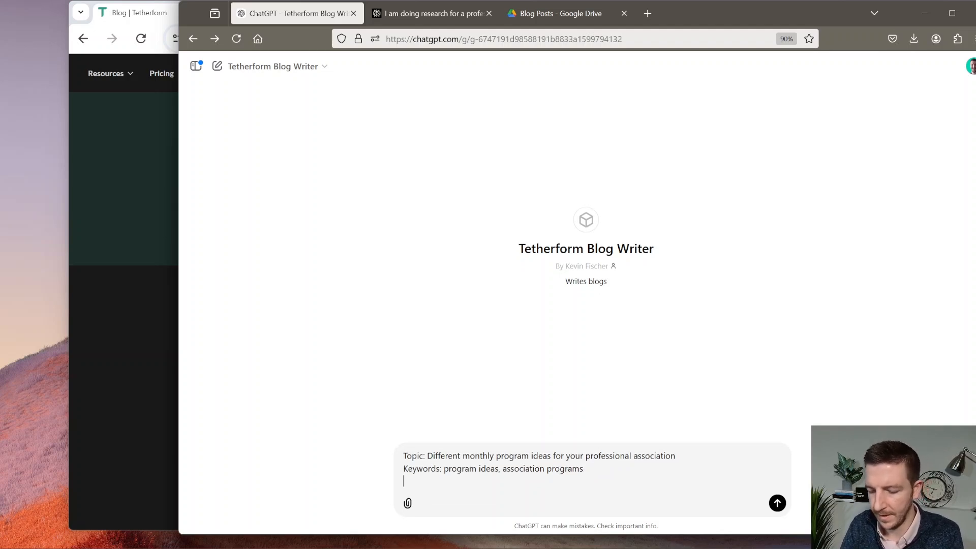
{"action": "key", "text": "shift+Return"}
{"action": "type", "text": "Additional informatuion"}
{"action": "key", "text": "BackSpace"}
{"action": "key", "text": "BackSpace"}
{"action": "key", "text": "BackSpace"}
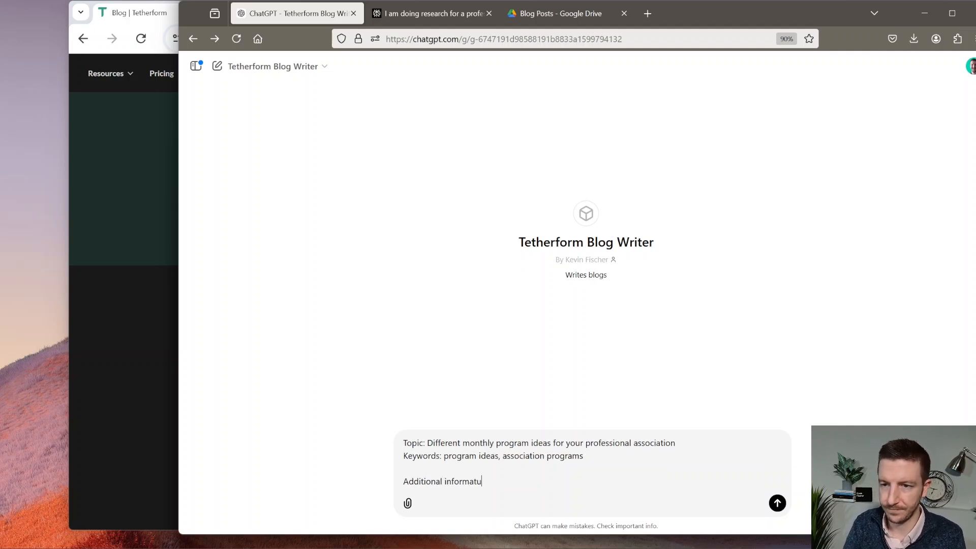
{"action": "type", "text": "ion: sour"}
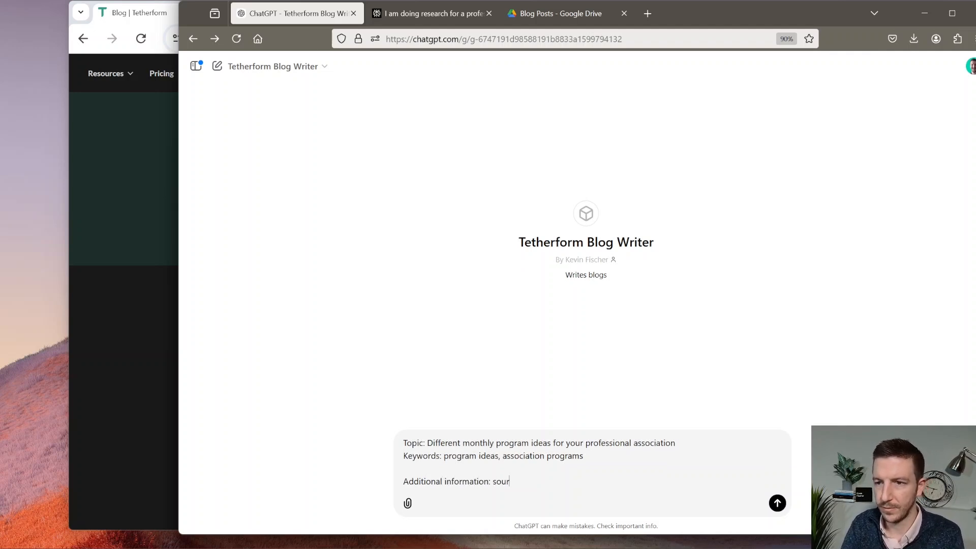
{"action": "type", "text": "ces and dif"}
{"action": "key", "text": "BackSpace"}
{"action": "key", "text": "BackSpace"}
{"action": "key", "text": "BackSpace"}
{"action": "type", "text": "different program"}
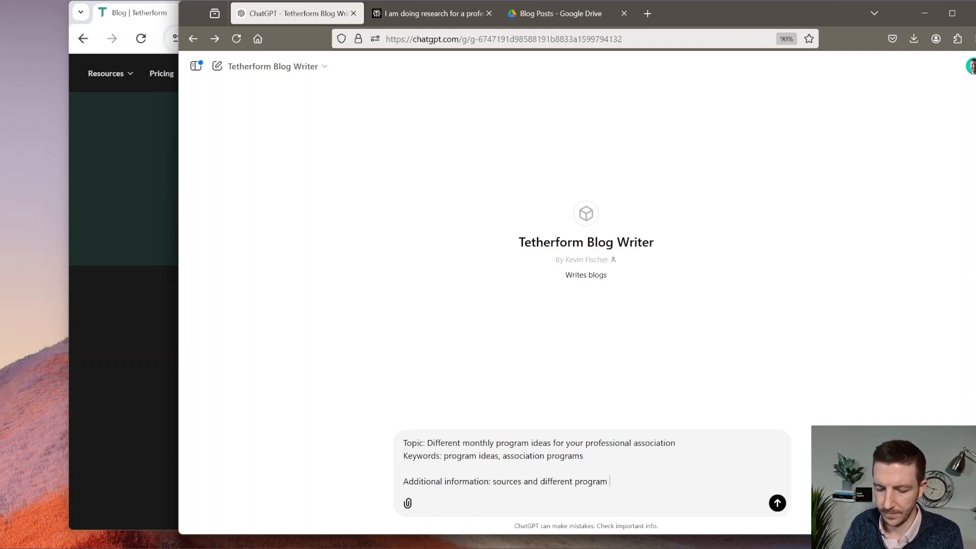
{"action": "type", "text": " ideas and reference s"}
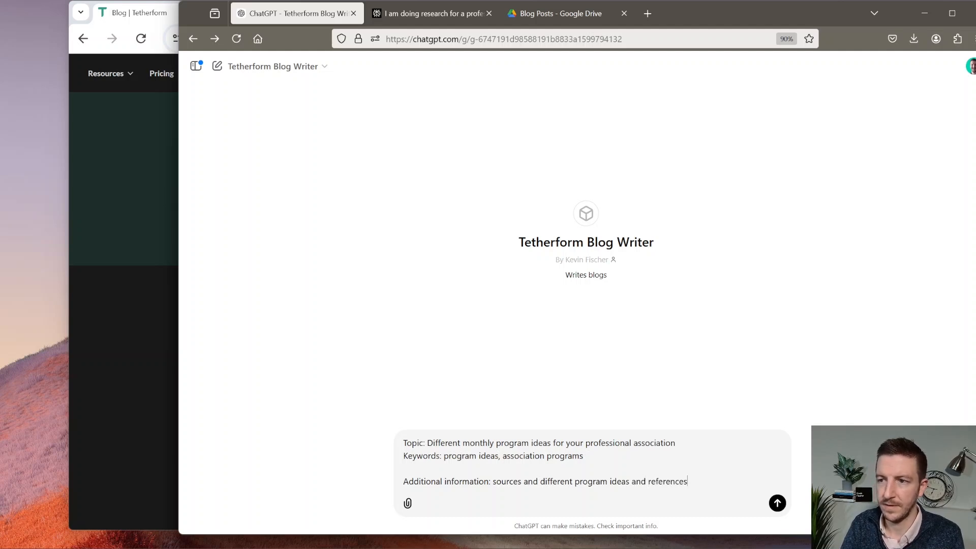
{"action": "type", "text": " to consider when"}
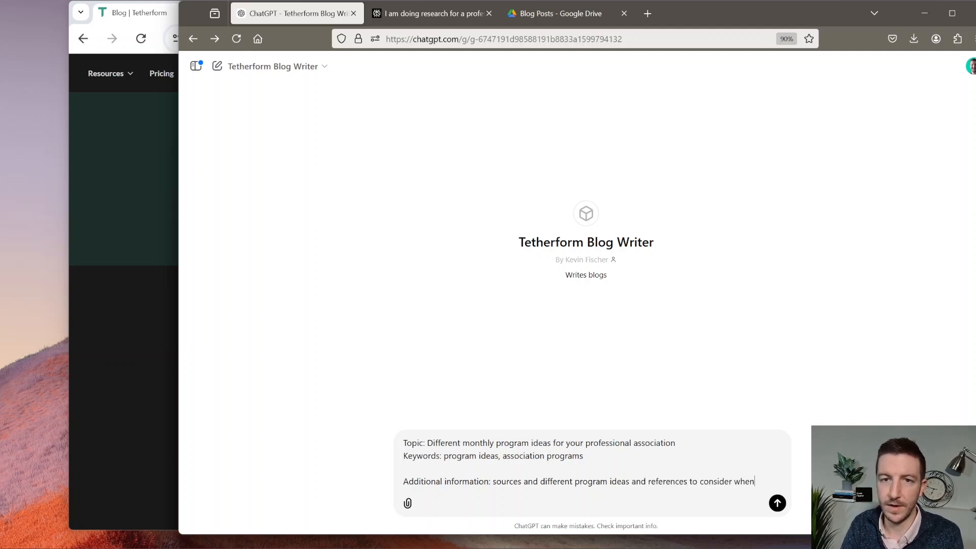
{"action": "type", "text": " writing the outline"}
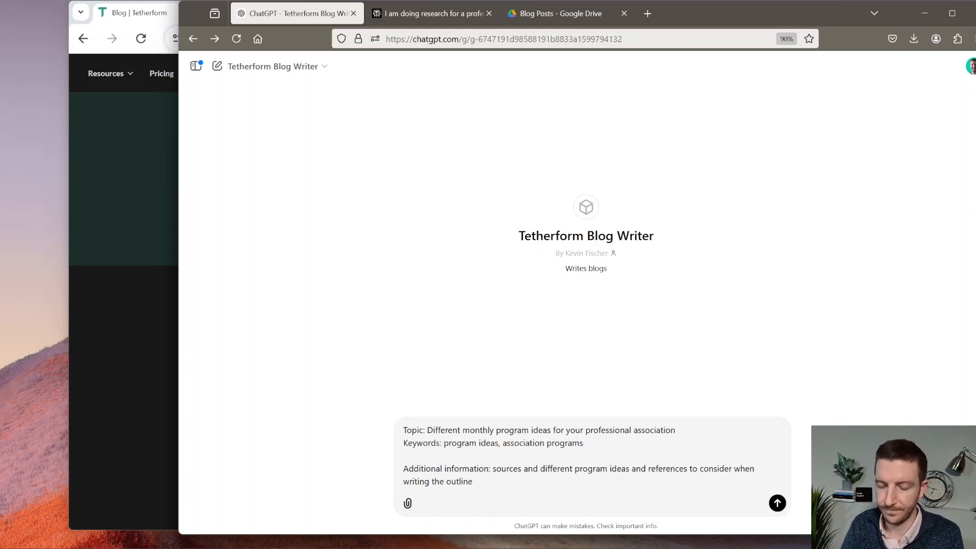
{"action": "type", "text": " and the different section"}
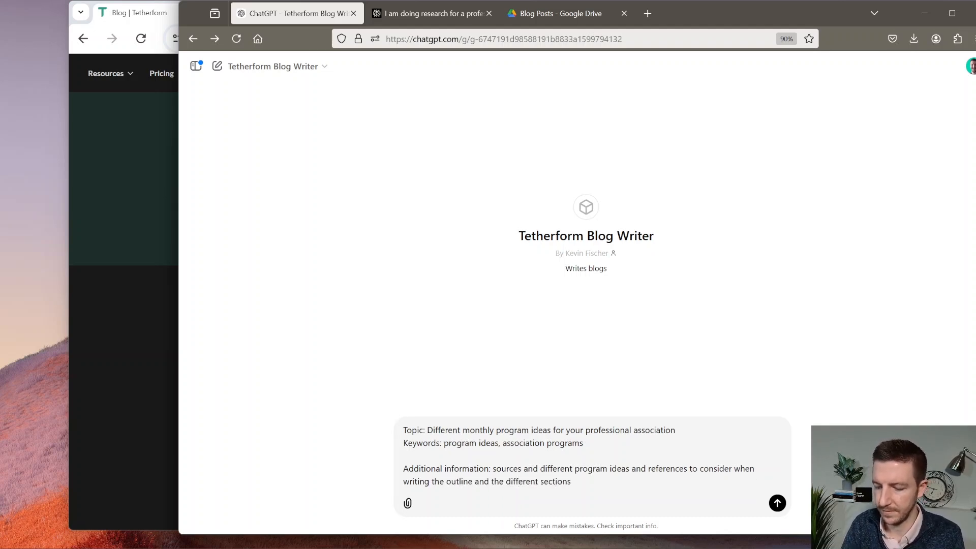
{"action": "type", "text": "s"}
{"action": "key", "text": "shift+Return"}
{"action": "key", "text": "shift+Return"}
{"action": "key", "text": "ctrl+v"}
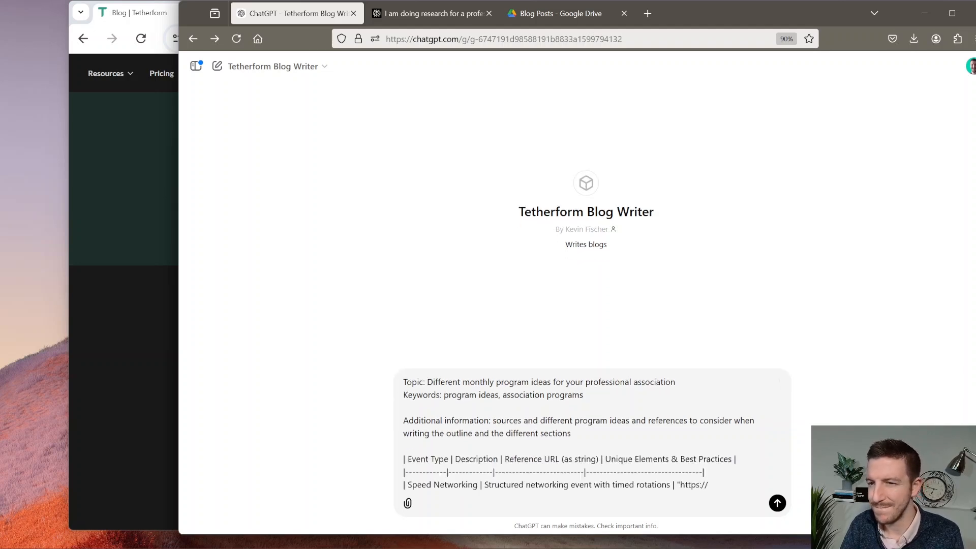
{"action": "scroll", "coordinate": [586, 433], "scroll_direction": "down", "scroll_amount": 5}
{"action": "scroll", "coordinate": [586, 433], "scroll_direction": "up", "scroll_amount": 5}
{"action": "key", "text": "ctrl+z"}
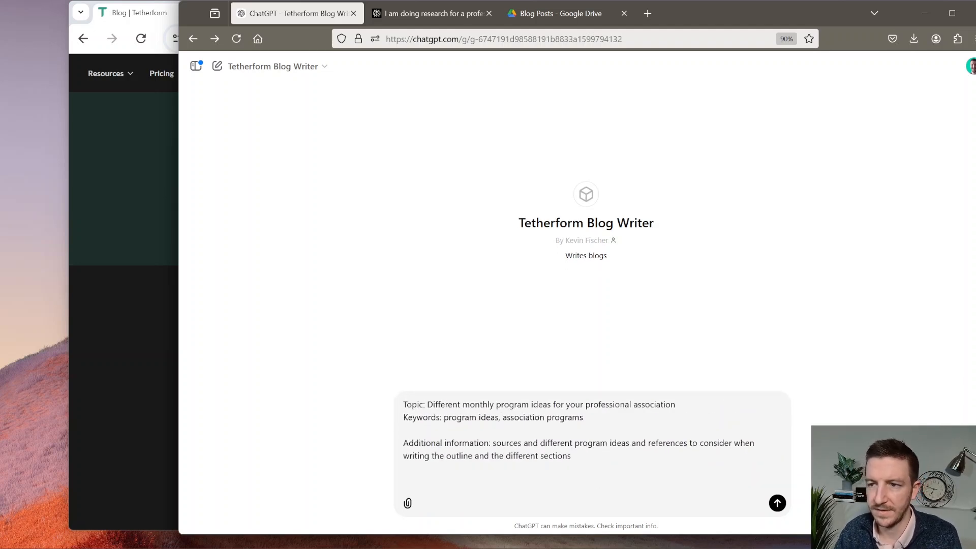
Paste the copied event table as a fenced code block below the additional information line and send the prompt.
{"action": "key", "text": "shift+Return"}
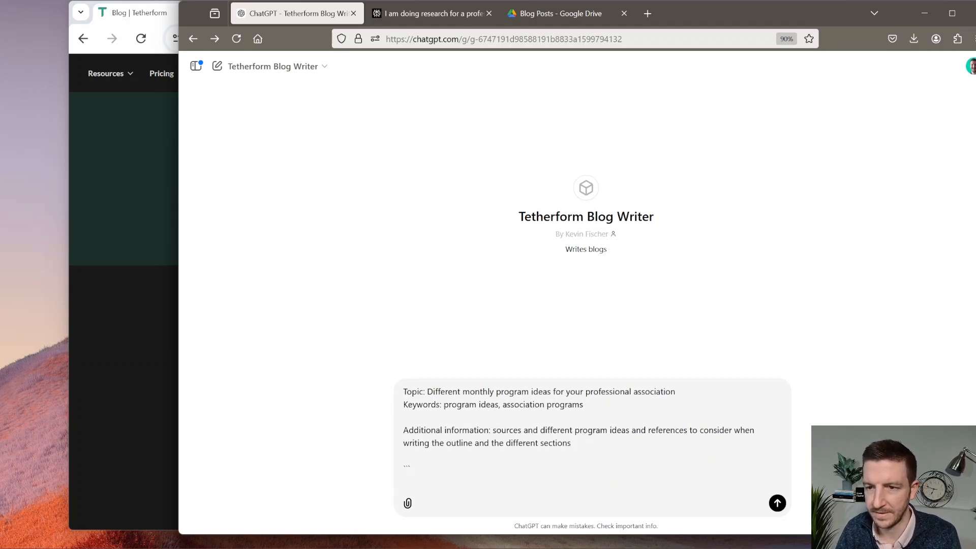
{"action": "key", "text": "ctrl+v"}
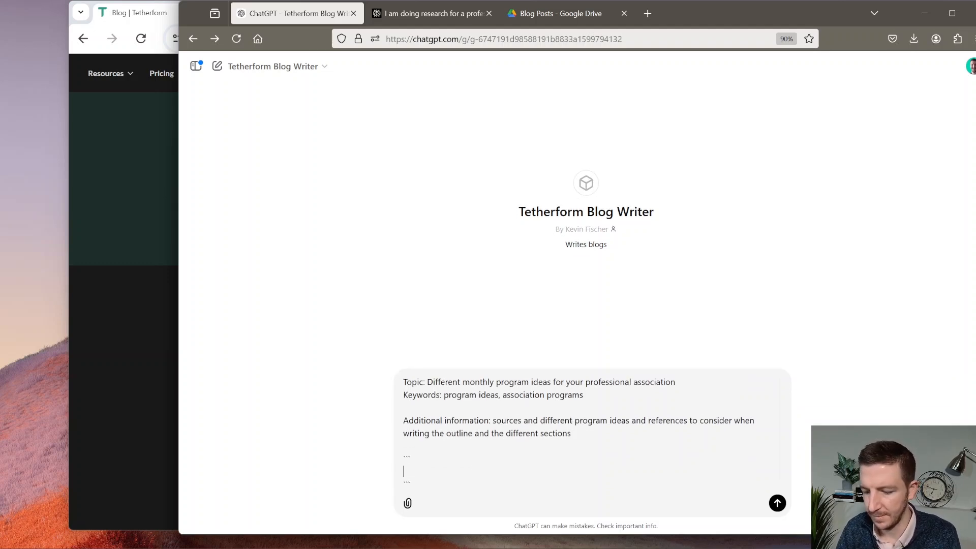
{"action": "scroll", "coordinate": [592, 431], "scroll_direction": "up", "scroll_amount": 15}
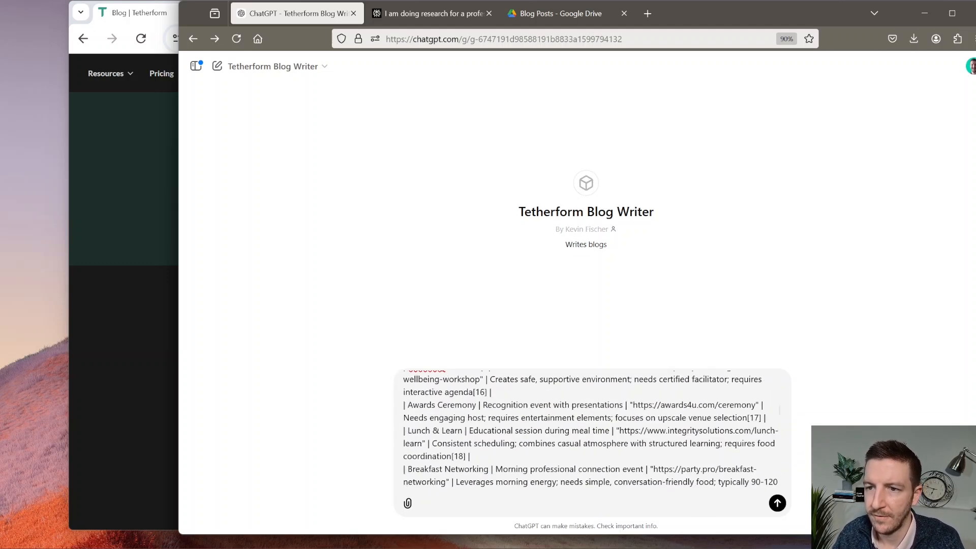
{"action": "key", "text": "Return"}
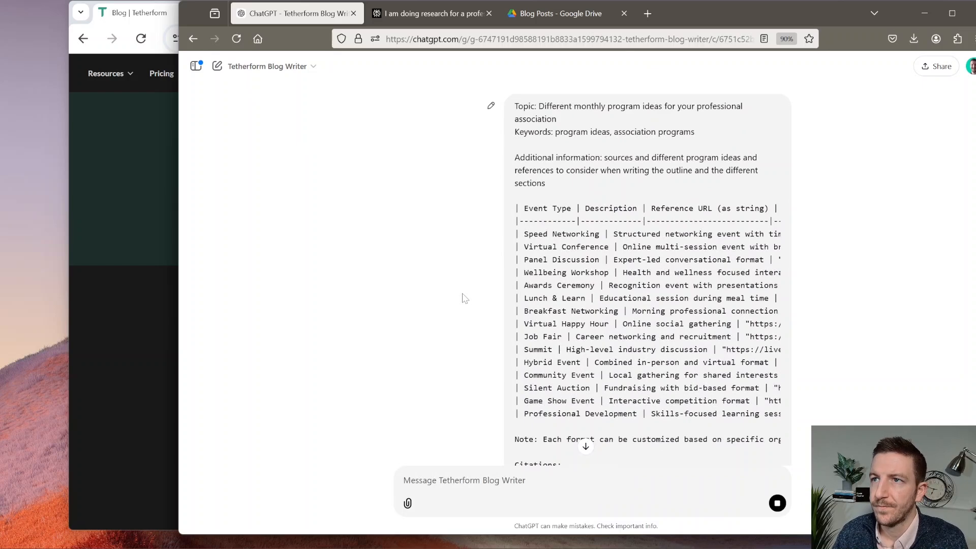
Review the proposed outline's title, introduction and first section on structured networking events.
{"action": "scroll", "coordinate": [462, 293], "scroll_direction": "down", "scroll_amount": 9}
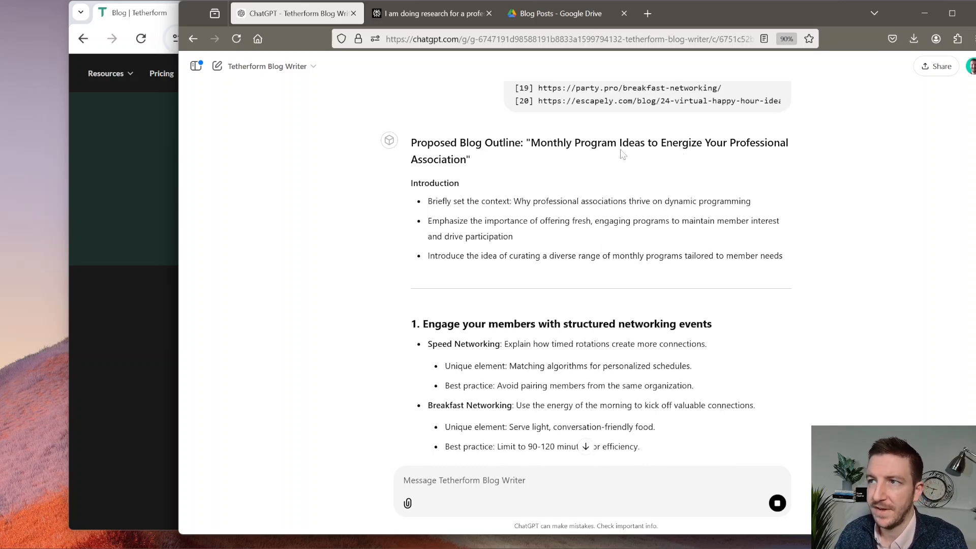
{"action": "scroll", "coordinate": [444, 212], "scroll_direction": "down", "scroll_amount": 2}
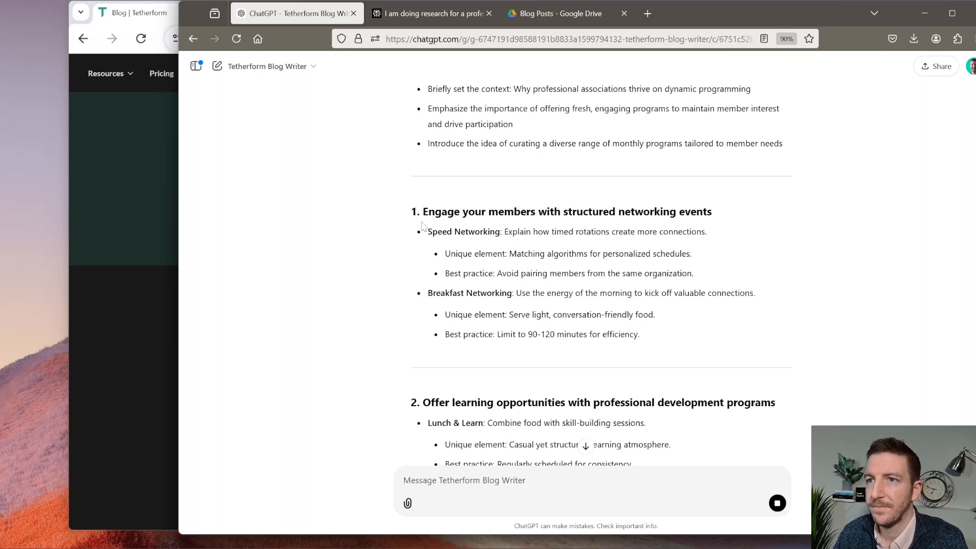
{"action": "scroll", "coordinate": [476, 343], "scroll_direction": "down", "scroll_amount": 2}
{"action": "scroll", "coordinate": [476, 343], "scroll_direction": "up", "scroll_amount": 2}
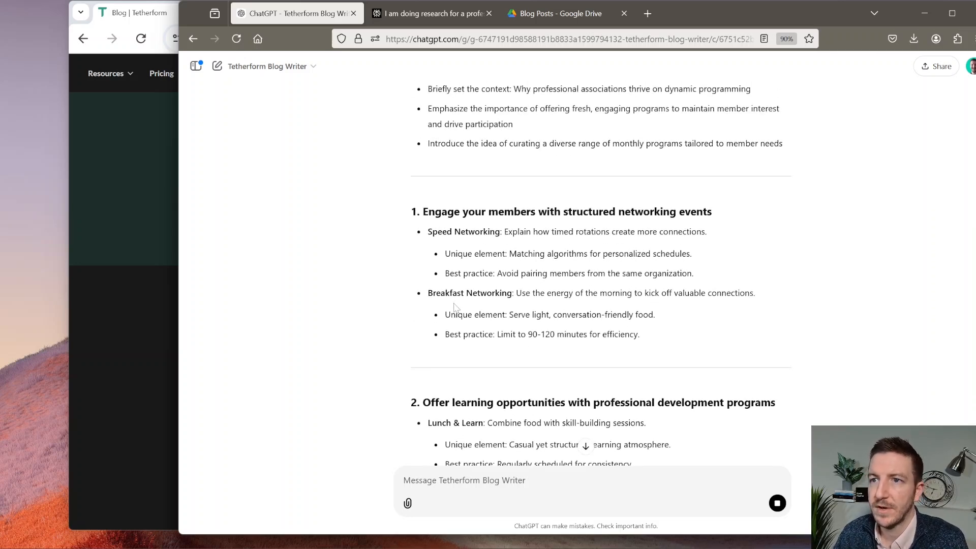
{"action": "scroll", "coordinate": [447, 317], "scroll_direction": "down", "scroll_amount": 2}
{"action": "scroll", "coordinate": [440, 310], "scroll_direction": "down", "scroll_amount": 1}
{"action": "scroll", "coordinate": [440, 310], "scroll_direction": "up", "scroll_amount": 4}
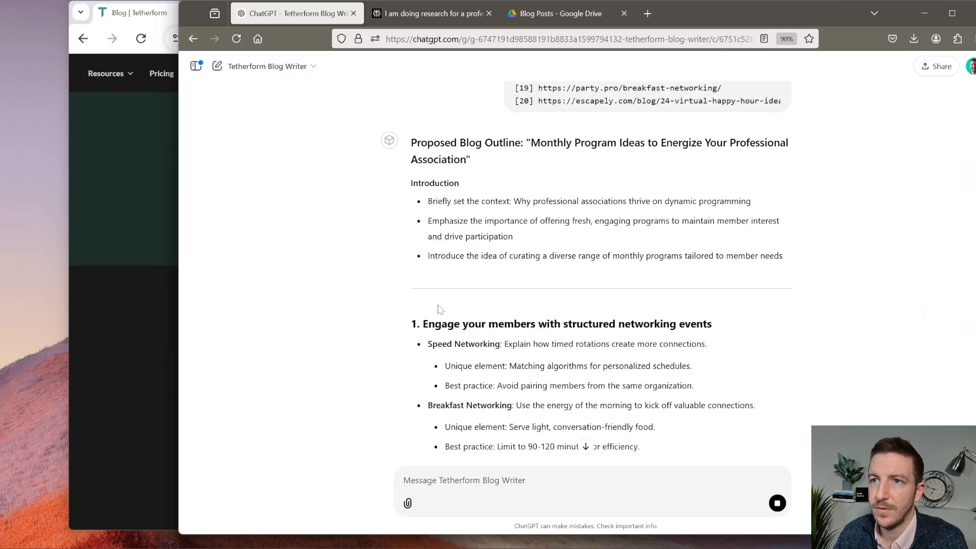
Read the remaining outline sections from professional development programs through the call-to-action, checking the wording of the section 2 and 3 headings.
{"action": "scroll", "coordinate": [440, 310], "scroll_direction": "down", "scroll_amount": 6}
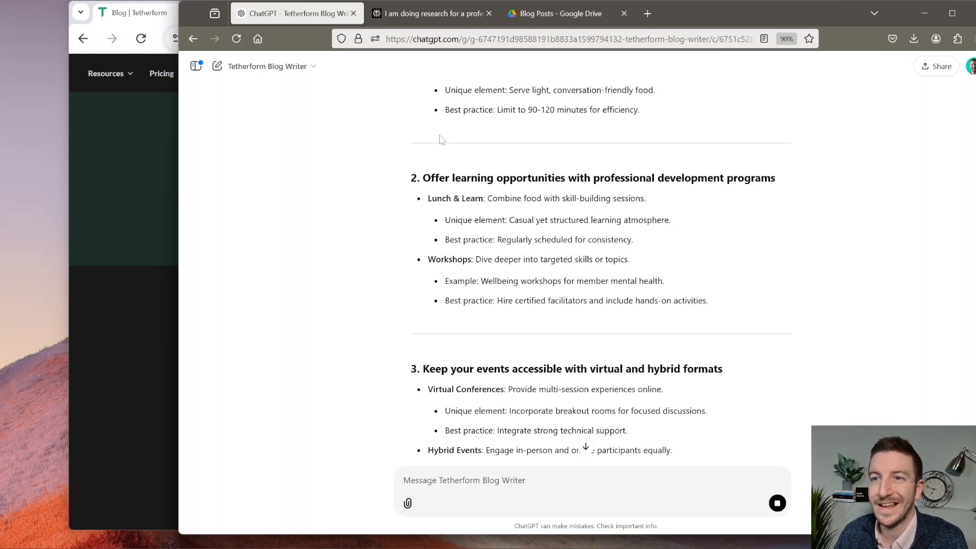
{"action": "left_click_drag", "start_coordinate": [420, 177], "coordinate": [796, 186]}
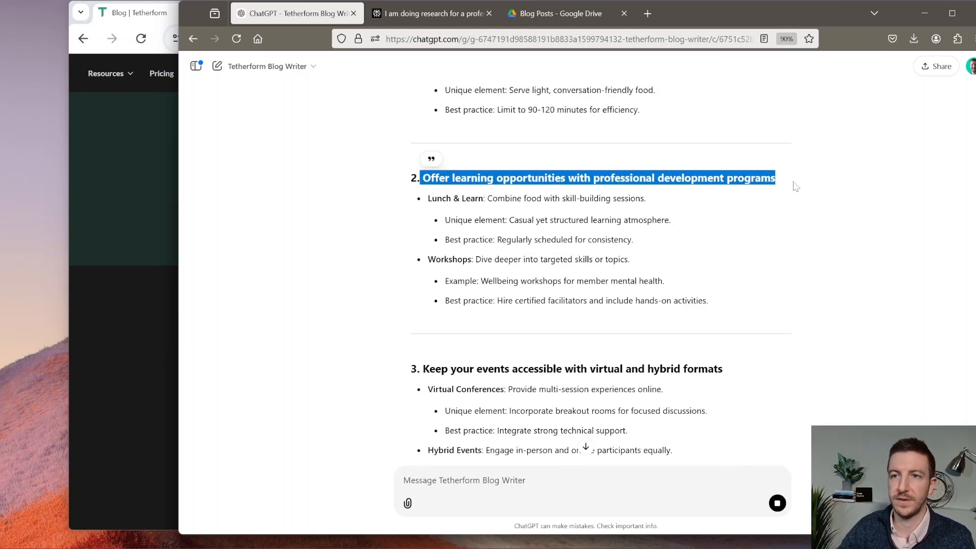
{"action": "scroll", "coordinate": [639, 327], "scroll_direction": "down", "scroll_amount": 2}
{"action": "scroll", "coordinate": [638, 327], "scroll_direction": "down", "scroll_amount": 3}
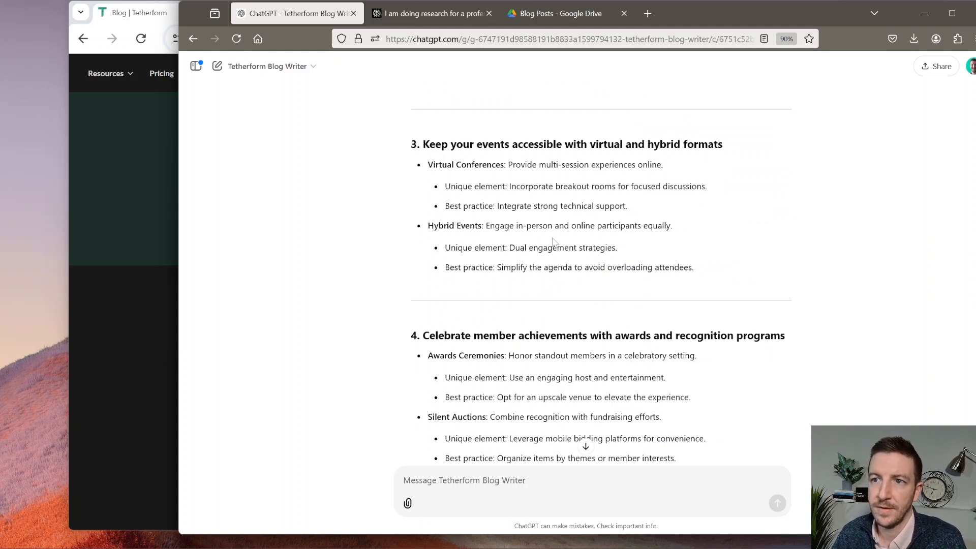
{"action": "left_click_drag", "start_coordinate": [429, 144], "coordinate": [727, 153]}
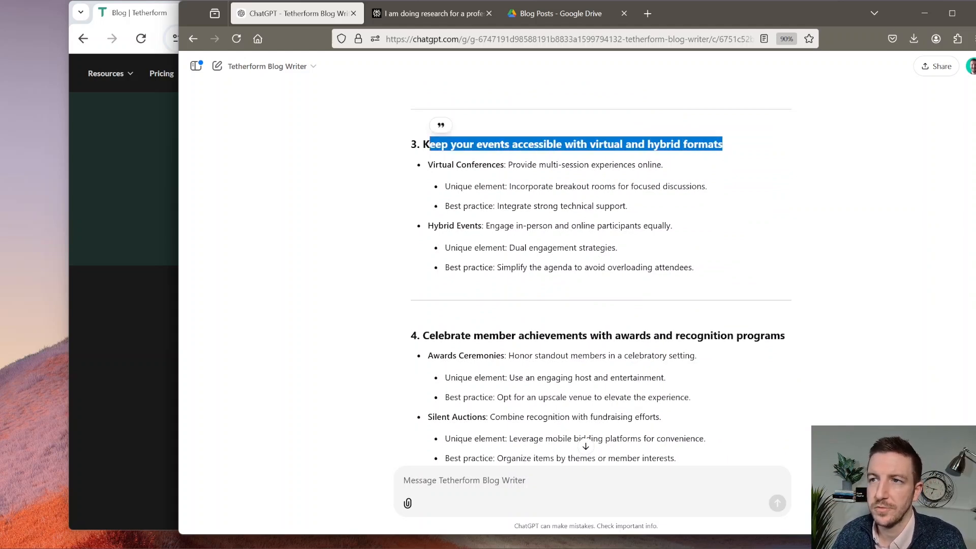
{"action": "scroll", "coordinate": [642, 254], "scroll_direction": "down", "scroll_amount": 5}
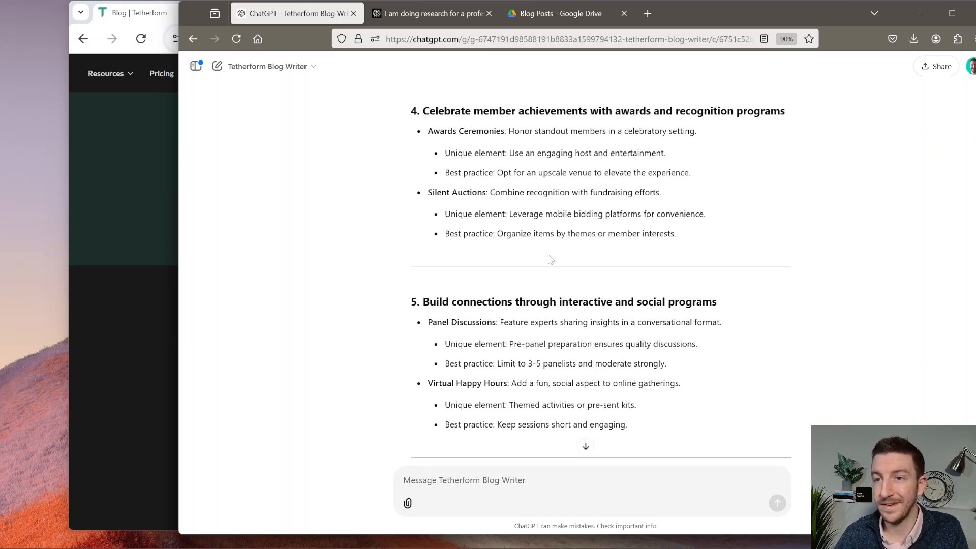
{"action": "scroll", "coordinate": [603, 300], "scroll_direction": "down", "scroll_amount": 7}
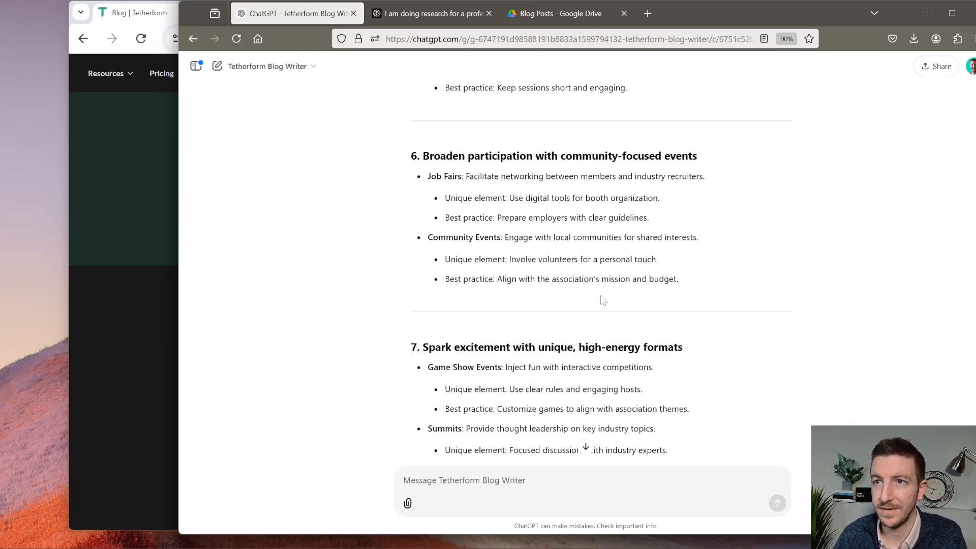
{"action": "scroll", "coordinate": [603, 300], "scroll_direction": "down", "scroll_amount": 8}
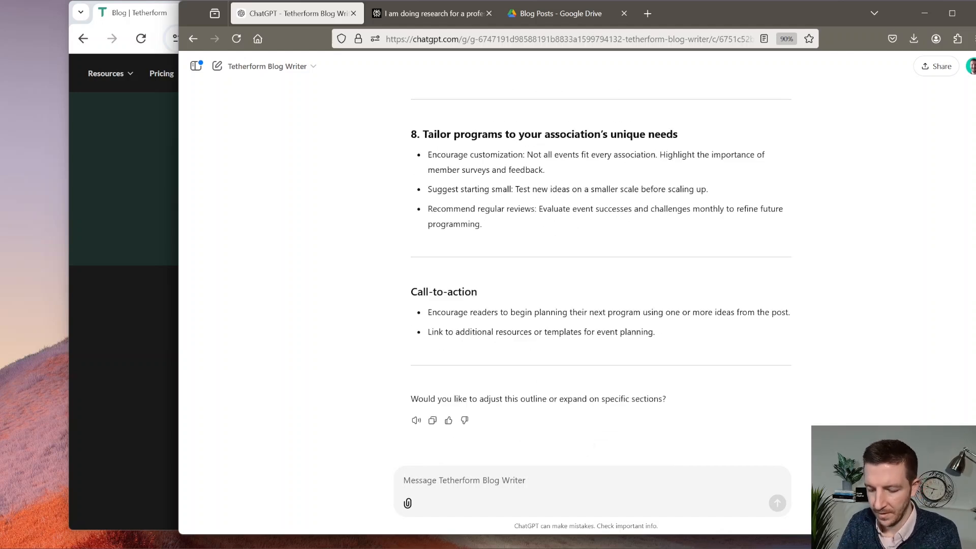
Begin a follow-up prompt: "Rebuild the outline to focus more on these ideas as a listicle. Something that could be used as a reference.".
{"action": "type", "text": "Rebuild the "}
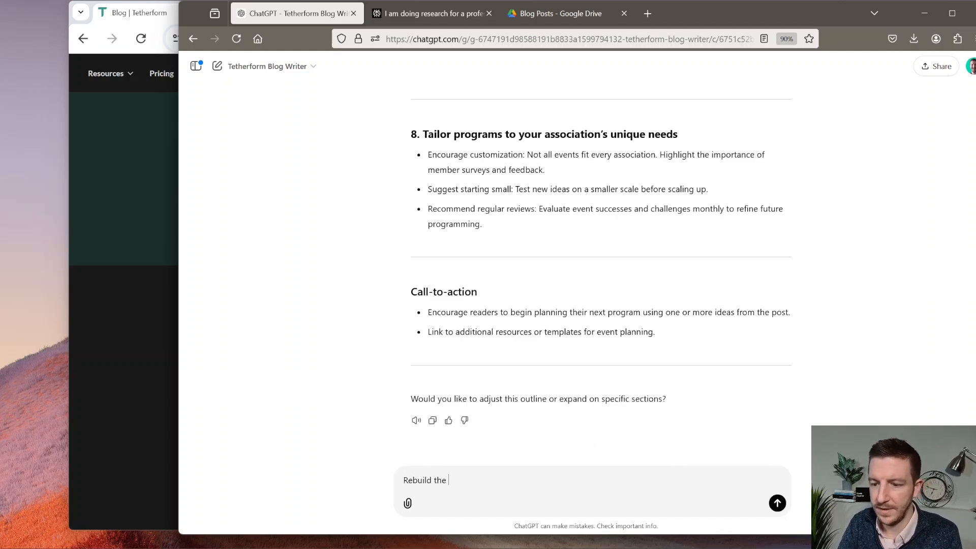
{"action": "type", "text": "outline to focus mo"}
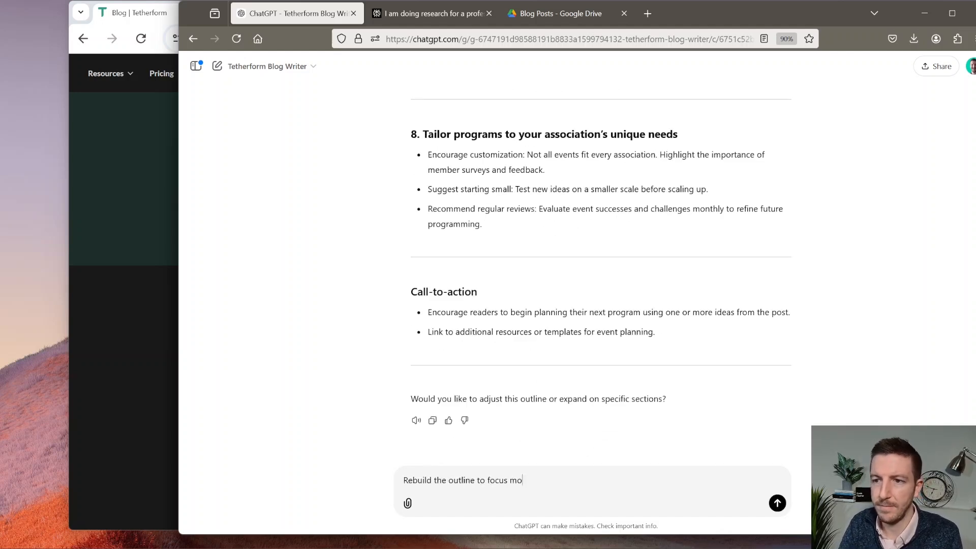
{"action": "type", "text": "re on thes"}
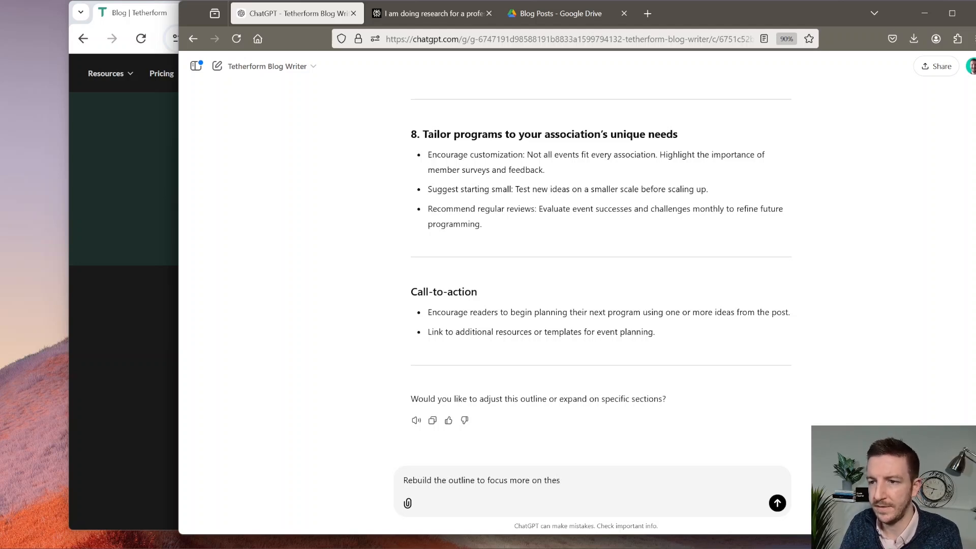
{"action": "type", "text": "e ideas as a list"}
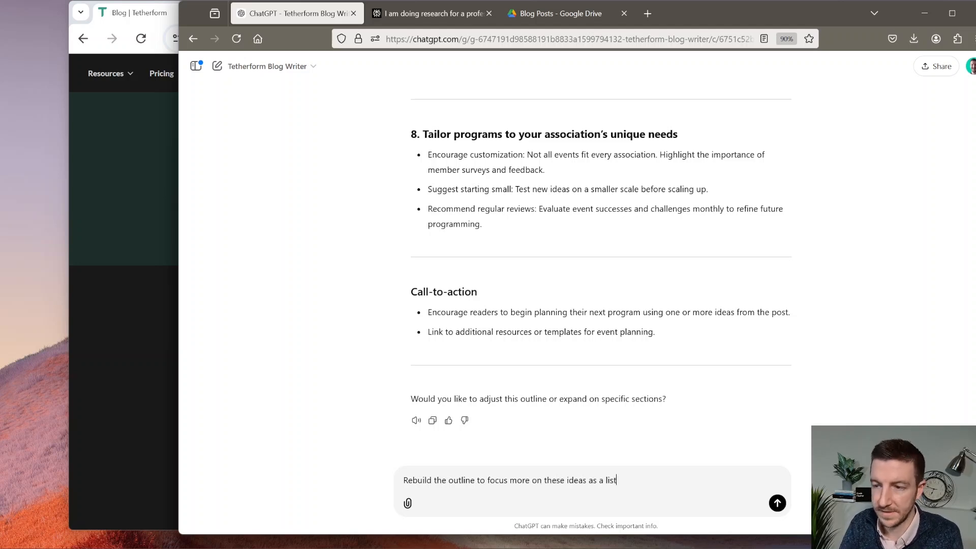
{"action": "type", "text": "icle. Something"}
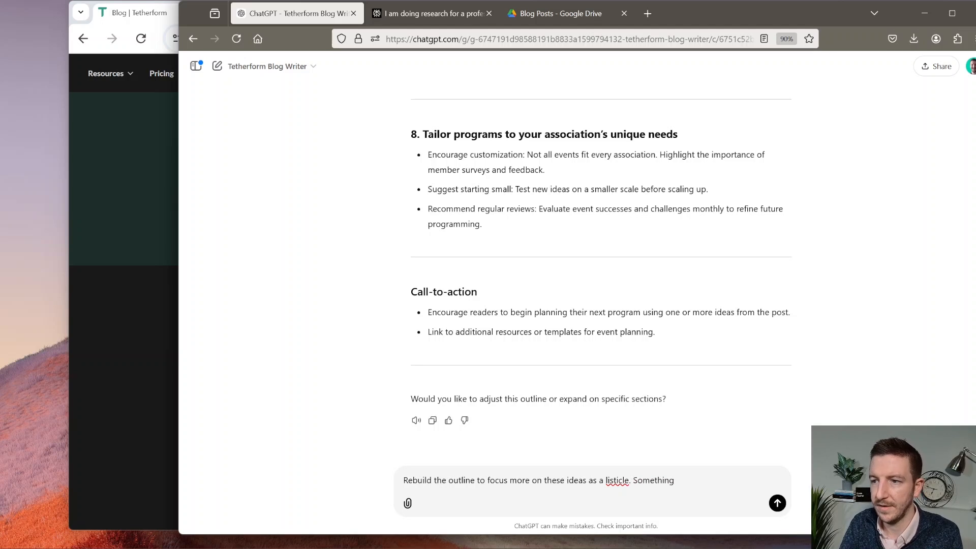
{"action": "type", "text": " that could be used as a reference. "}
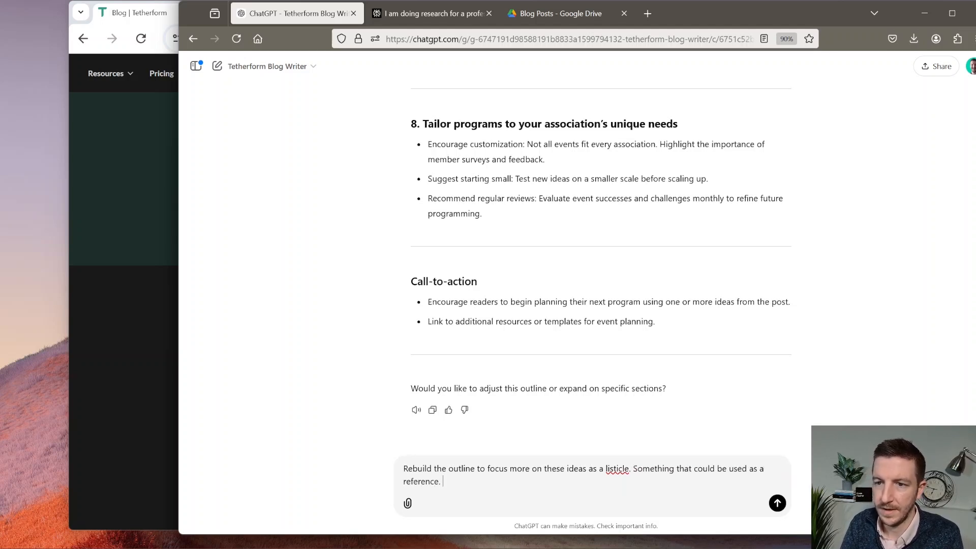
Add to the prompt "Each section should spell out when these formats are appropriate, what their main purposes are".
{"action": "type", "text": "Each section"}
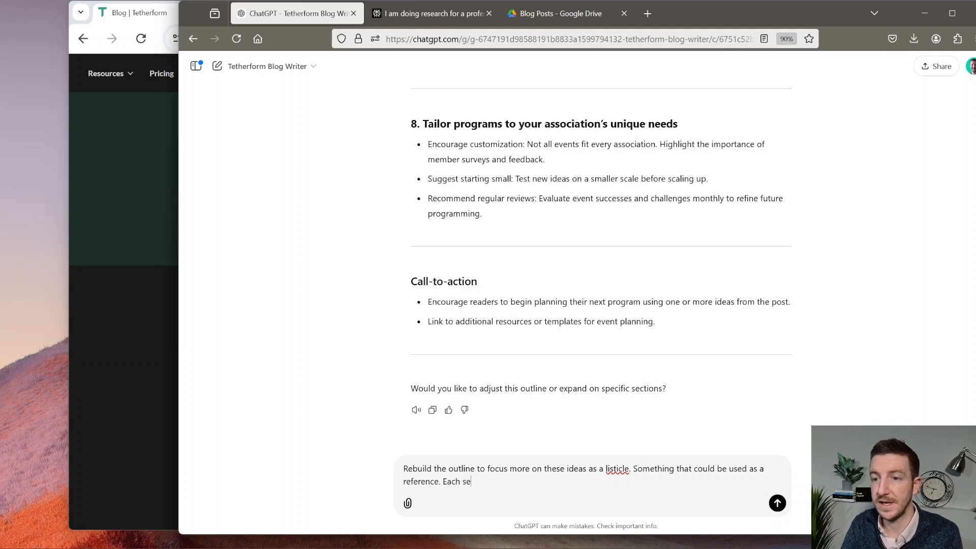
{"action": "type", "text": " should spell out whe"}
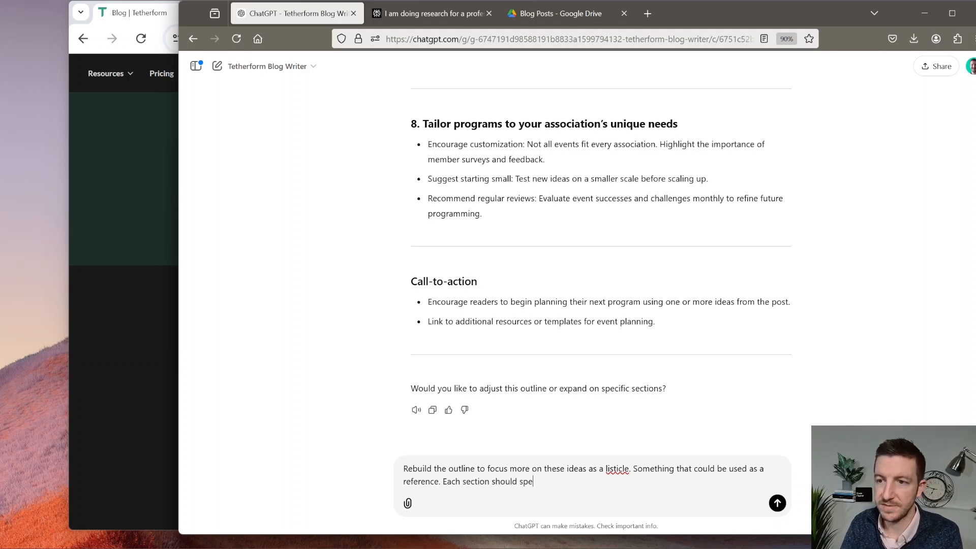
{"action": "type", "text": "n these "}
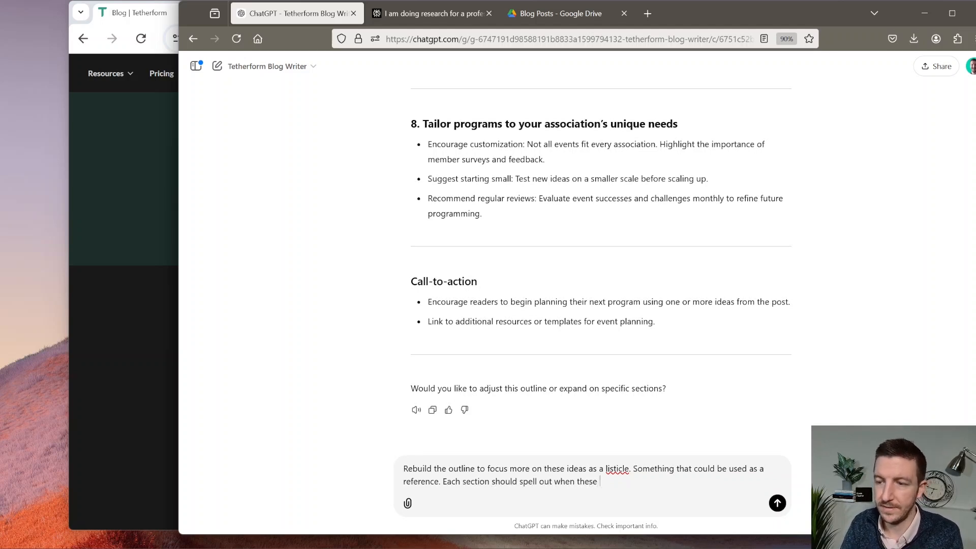
{"action": "type", "text": "formats are a"}
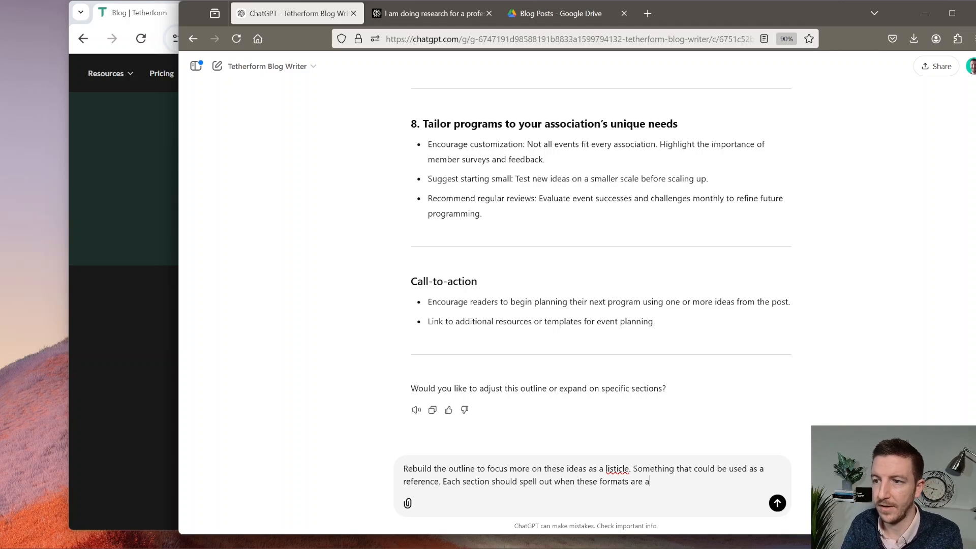
{"action": "type", "text": "ppropriate, what thei"}
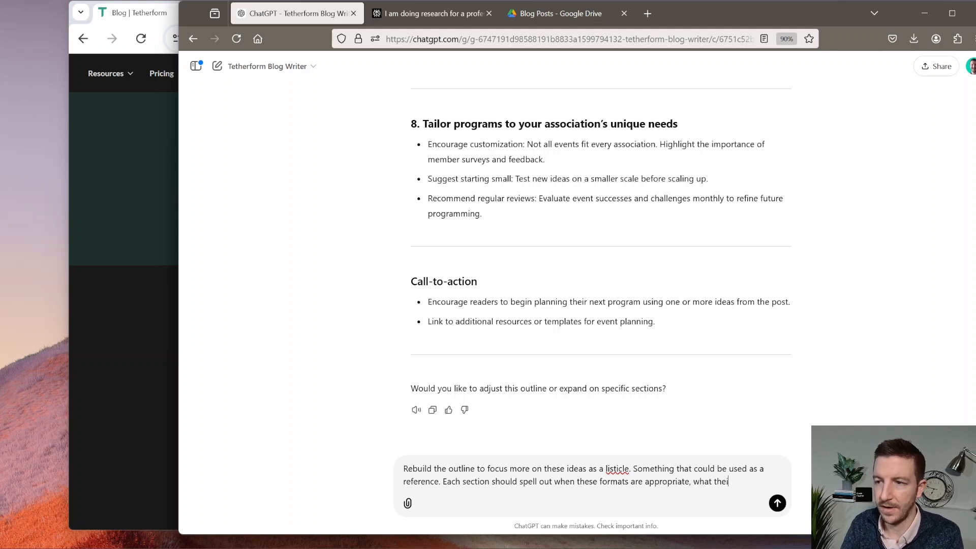
{"action": "type", "text": "r main purposes are"}
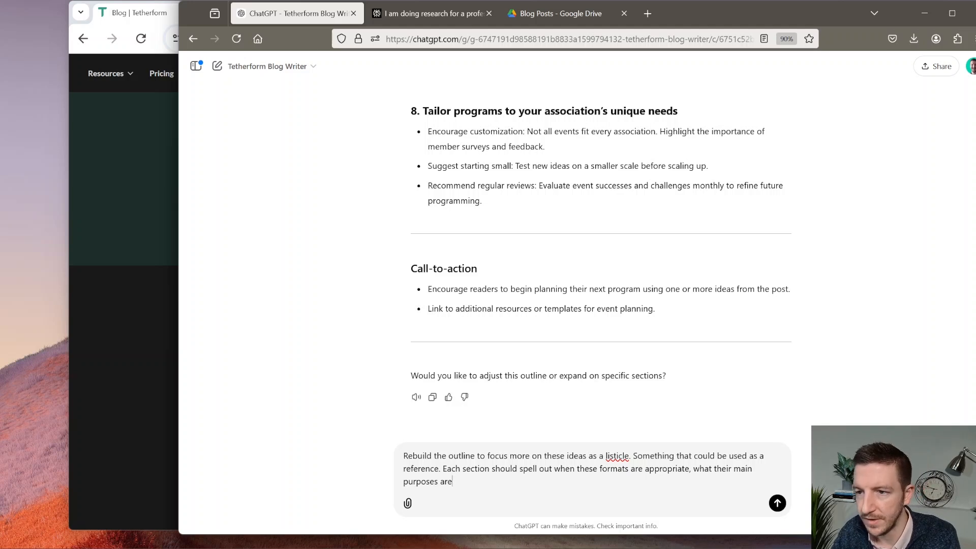
In the prompt's last sentence, replace "spell out" with "include info about".
{"action": "left_click_drag", "start_coordinate": [519, 468], "coordinate": [554, 468]}
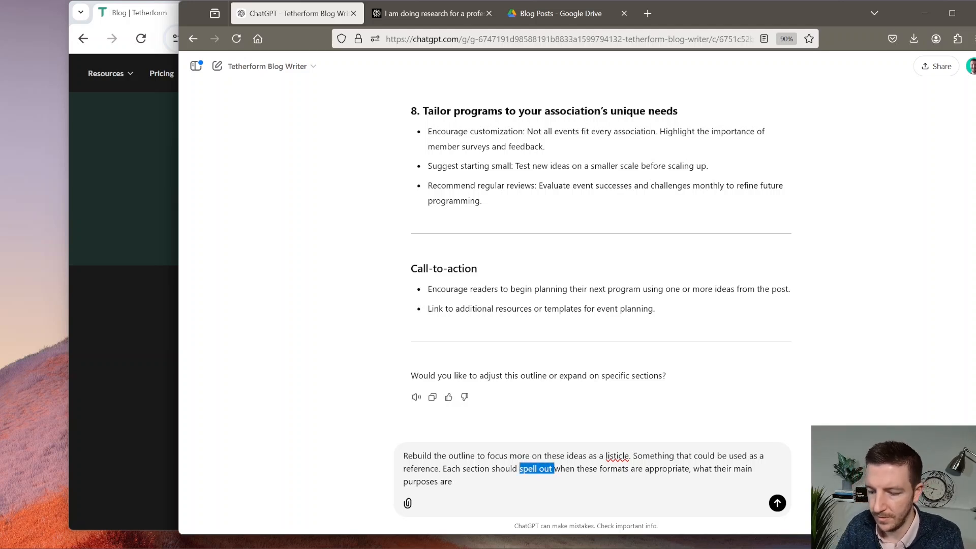
{"action": "type", "text": "include informoatio"}
{"action": "key", "text": "BackSpace"}
{"action": "key", "text": "BackSpace"}
{"action": "key", "text": "BackSpace"}
{"action": "key", "text": "BackSpace"}
{"action": "key", "text": "BackSpace"}
{"action": "key", "text": "BackSpace"}
{"action": "key", "text": "BackSpace"}
{"action": "key", "text": "BackSpace"}
{"action": "key", "text": "BackSpace"}
{"action": "key", "text": "BackSpace"}
{"action": "key", "text": "BackSpace"}
{"action": "type", "text": "info "}
{"action": "type", "text": "about "}
Finish the prompt with ", and any real-world references or statistics (found in the provided table)" and send it.
{"action": "type", "text": ", and"}
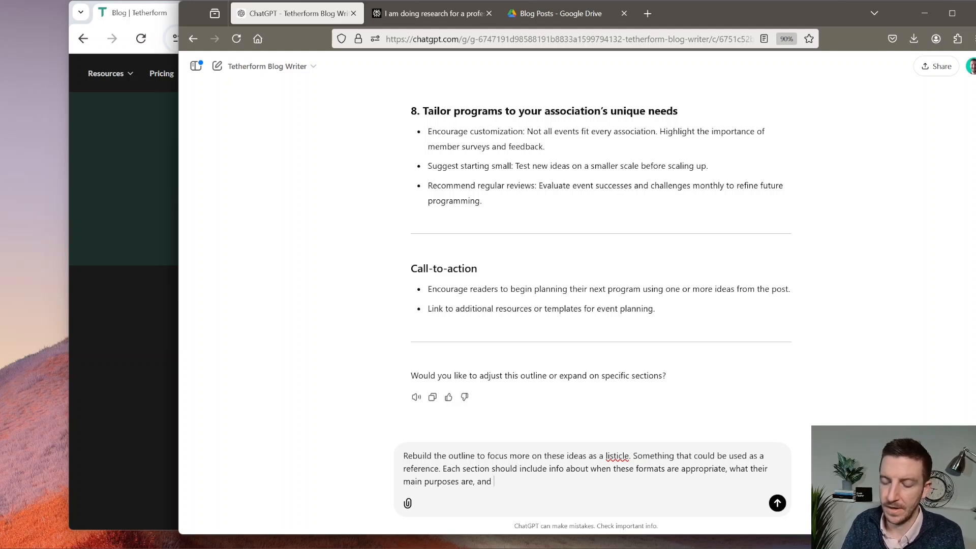
{"action": "type", "text": " any real"}
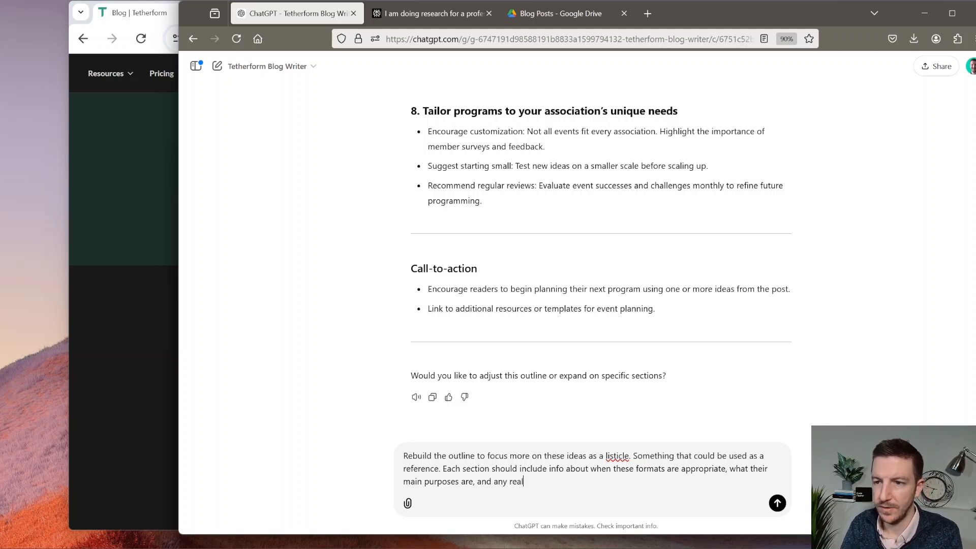
{"action": "type", "text": "-world references or statis"}
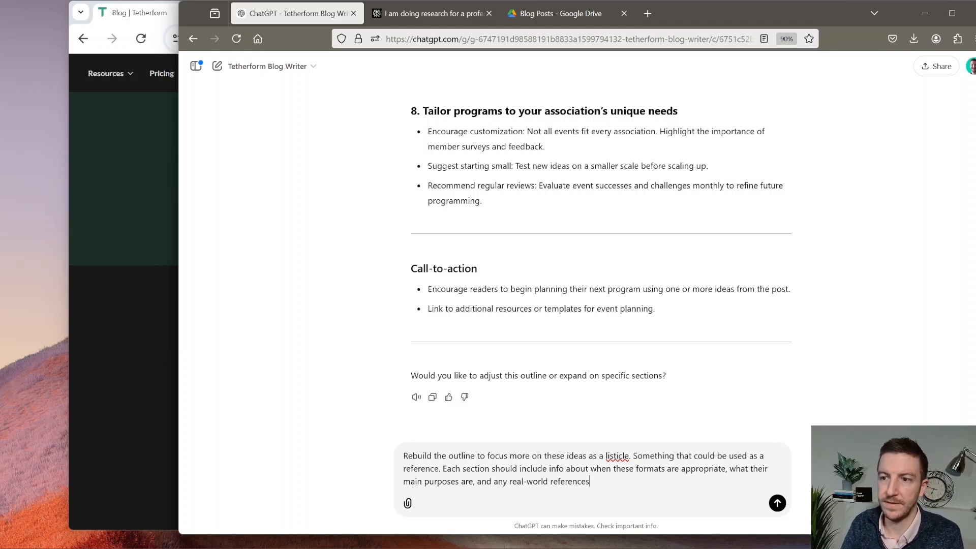
{"action": "key", "text": "BackSpace"}
{"action": "key", "text": "BackSpace"}
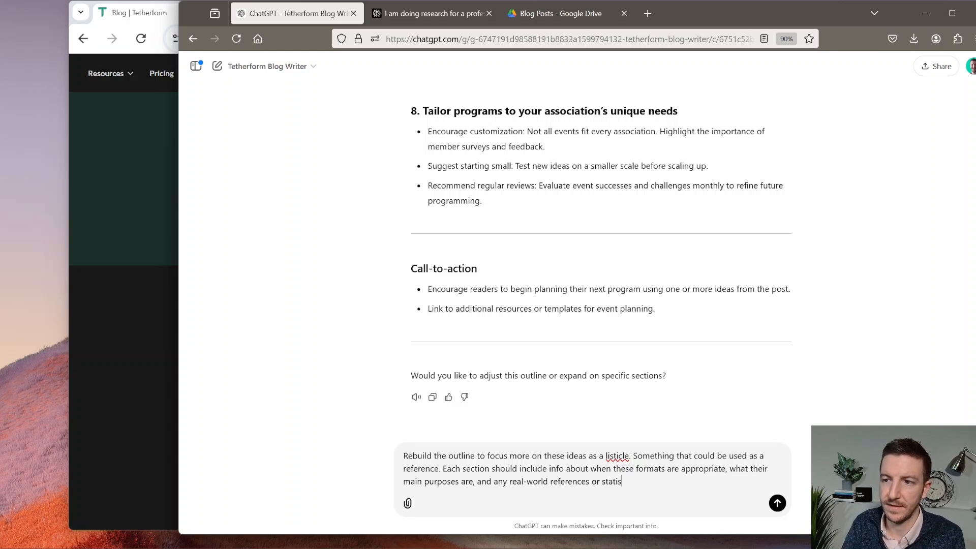
{"action": "type", "text": "tics (found in the provided table"}
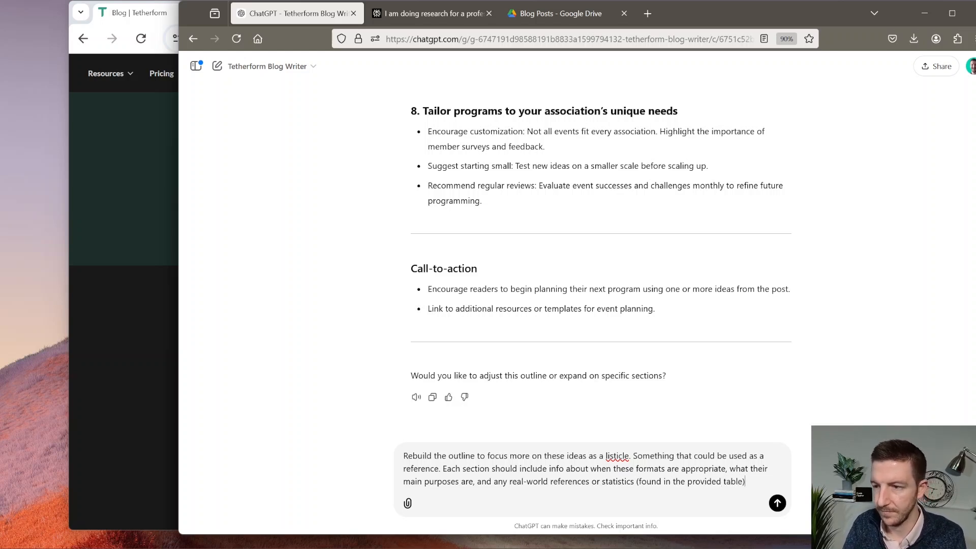
{"action": "key", "text": "Return"}
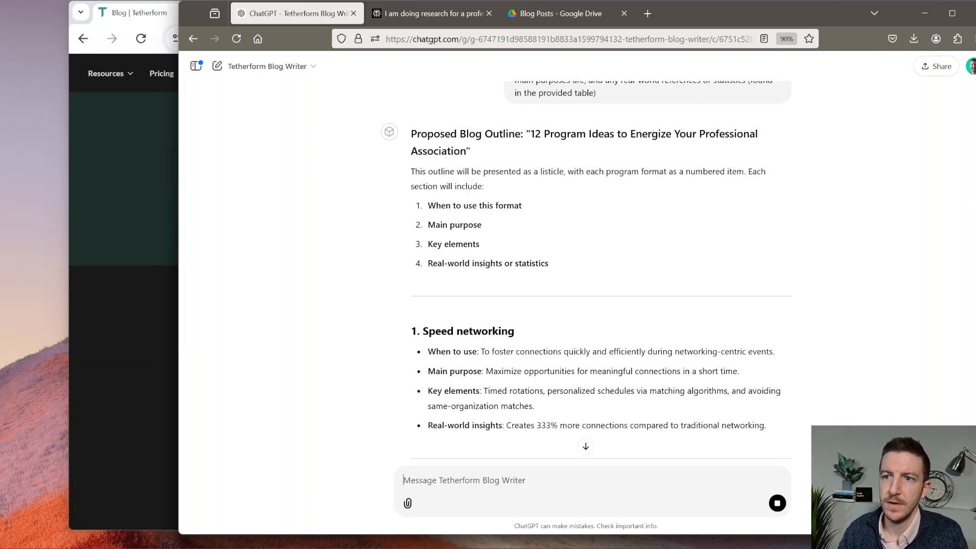
Review the rebuilt listicle outline's speed networking, virtual conferences and panel discussions sections, including their real-world insights.
{"action": "scroll", "coordinate": [444, 342], "scroll_direction": "down", "scroll_amount": 3}
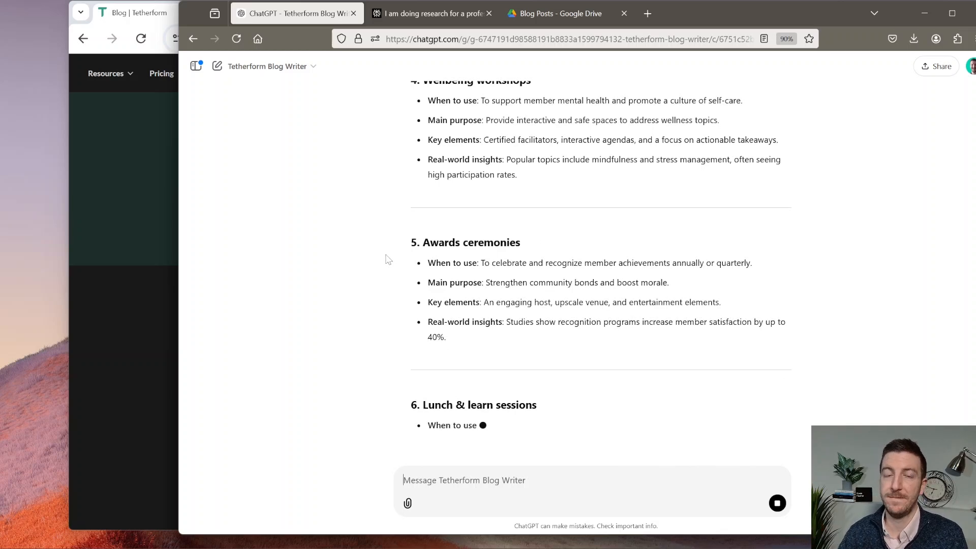
{"action": "scroll", "coordinate": [414, 254], "scroll_direction": "up", "scroll_amount": 1}
{"action": "scroll", "coordinate": [413, 254], "scroll_direction": "up", "scroll_amount": 10}
{"action": "scroll", "coordinate": [383, 274], "scroll_direction": "down", "scroll_amount": 2}
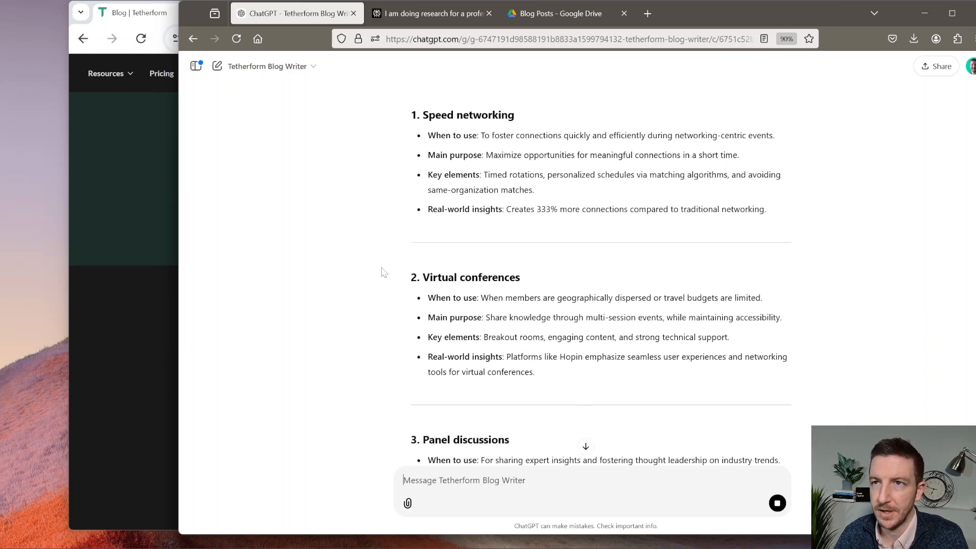
{"action": "scroll", "coordinate": [481, 222], "scroll_direction": "down", "scroll_amount": 3}
{"action": "scroll", "coordinate": [482, 219], "scroll_direction": "up", "scroll_amount": 5}
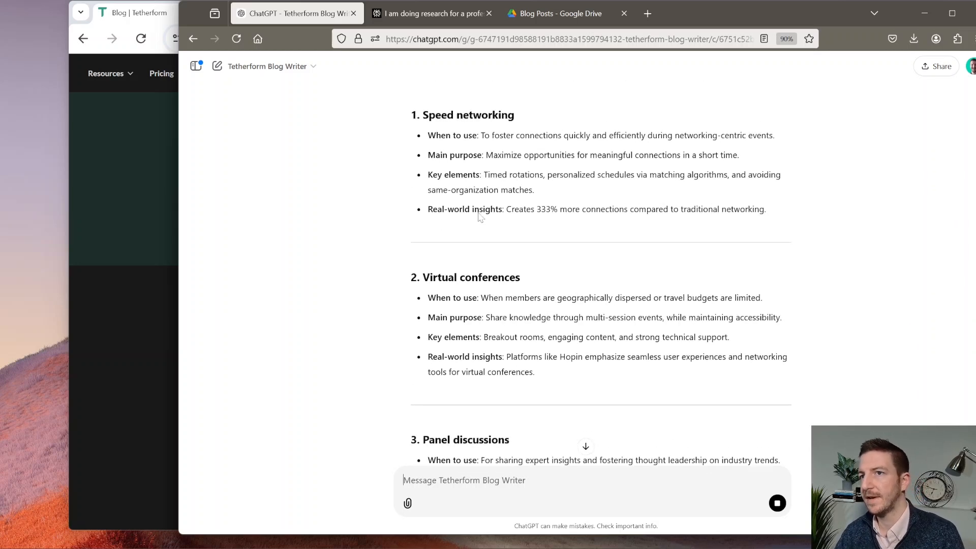
{"action": "scroll", "coordinate": [483, 217], "scroll_direction": "down", "scroll_amount": 2}
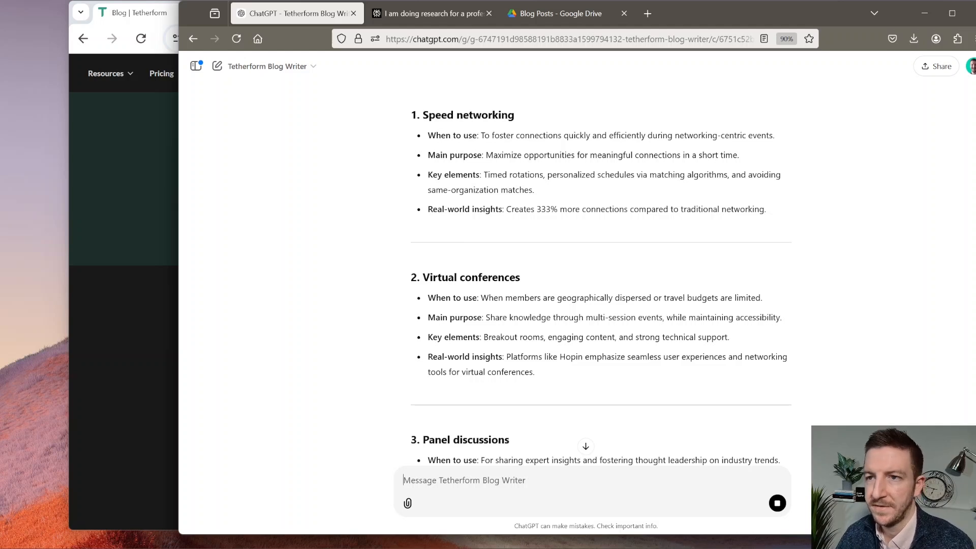
{"action": "scroll", "coordinate": [424, 260], "scroll_direction": "down", "scroll_amount": 2}
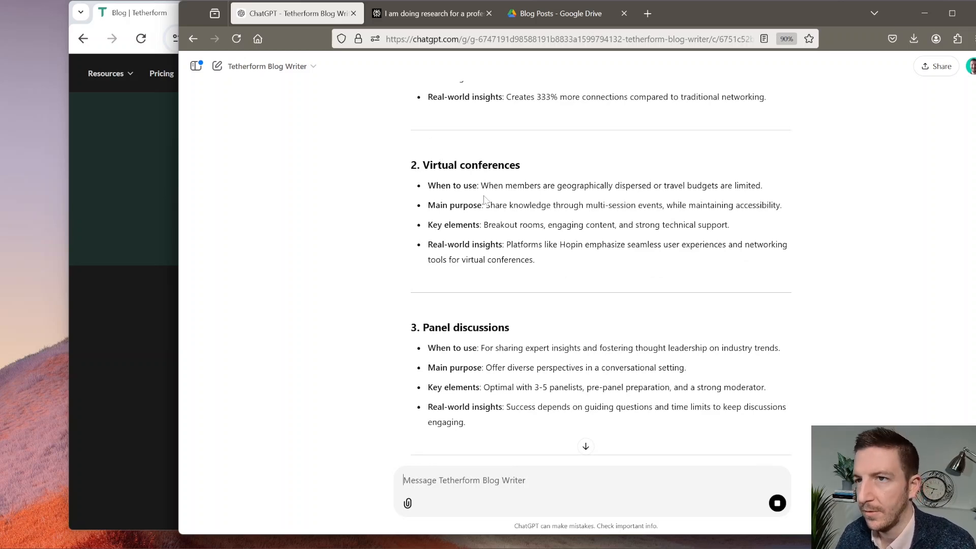
{"action": "scroll", "coordinate": [452, 199], "scroll_direction": "down", "scroll_amount": 5}
{"action": "scroll", "coordinate": [452, 198], "scroll_direction": "up", "scroll_amount": 5}
{"action": "scroll", "coordinate": [454, 202], "scroll_direction": "down", "scroll_amount": 2}
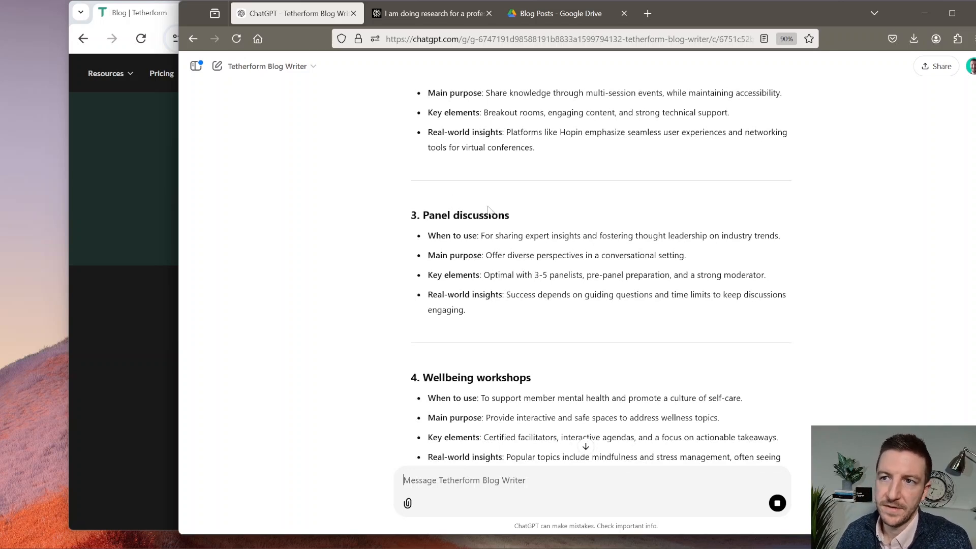
Review the outline's wellbeing workshops, awards ceremonies, lunch & learn and hybrid events sections, including their real-world insights.
{"action": "scroll", "coordinate": [517, 226], "scroll_direction": "down", "scroll_amount": 2}
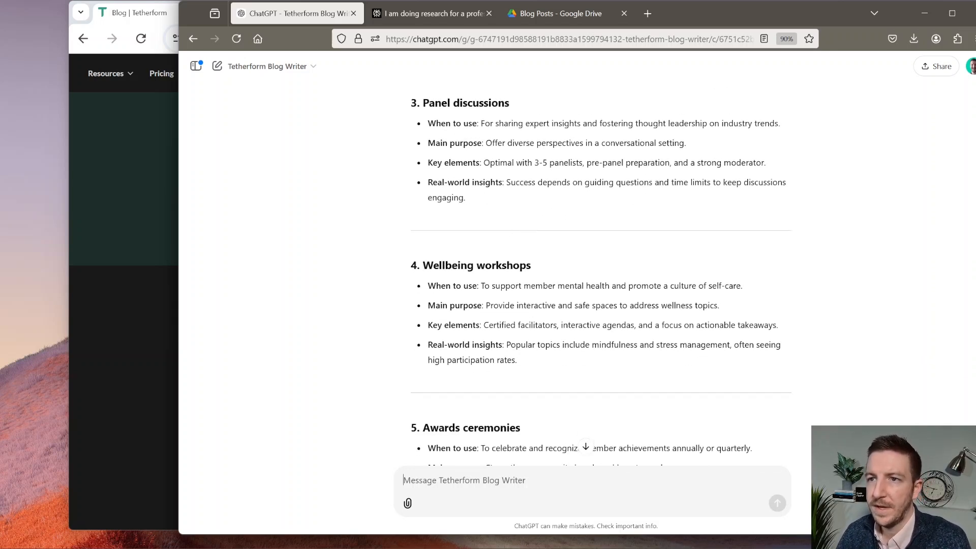
{"action": "scroll", "coordinate": [474, 275], "scroll_direction": "down", "scroll_amount": 2}
{"action": "scroll", "coordinate": [475, 275], "scroll_direction": "down", "scroll_amount": 2}
{"action": "scroll", "coordinate": [475, 275], "scroll_direction": "up", "scroll_amount": 2}
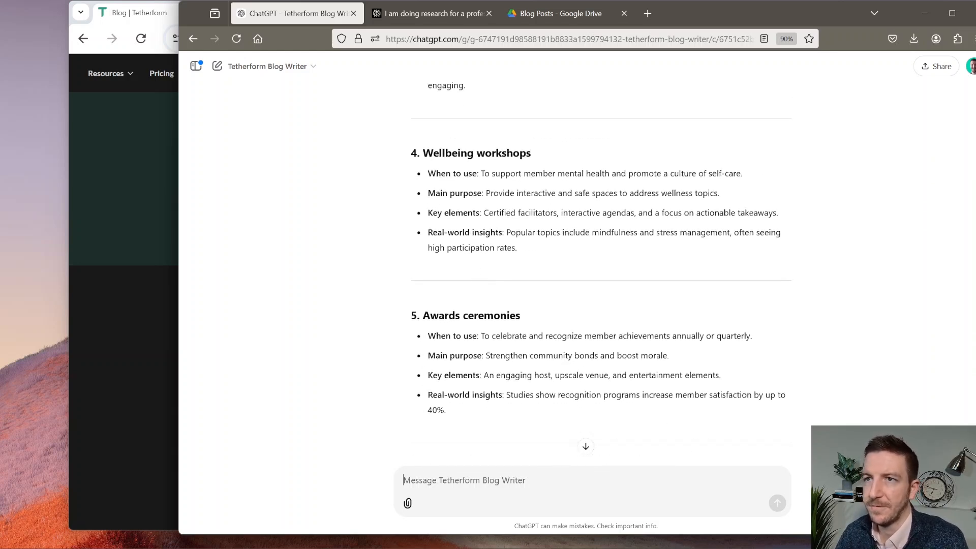
{"action": "scroll", "coordinate": [515, 256], "scroll_direction": "down", "scroll_amount": 2}
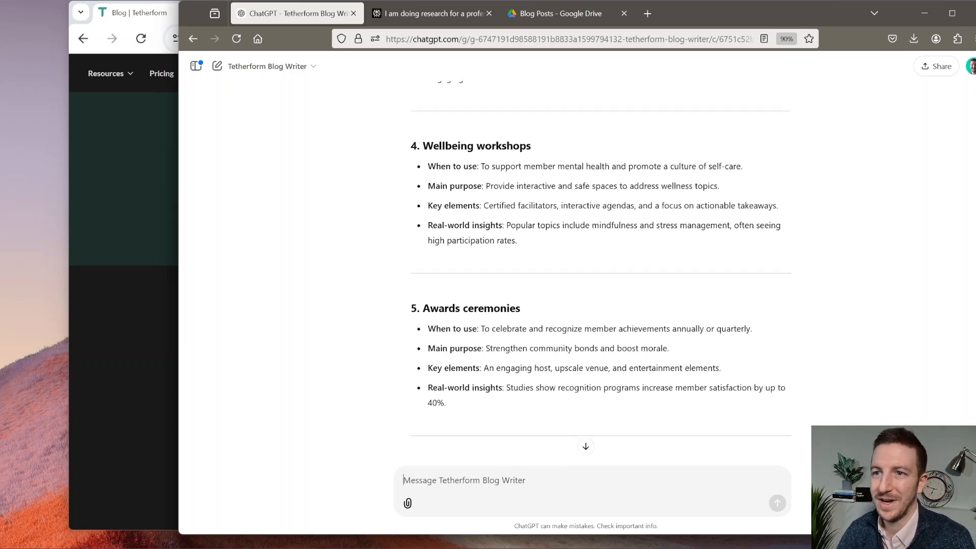
{"action": "scroll", "coordinate": [514, 257], "scroll_direction": "up", "scroll_amount": 2}
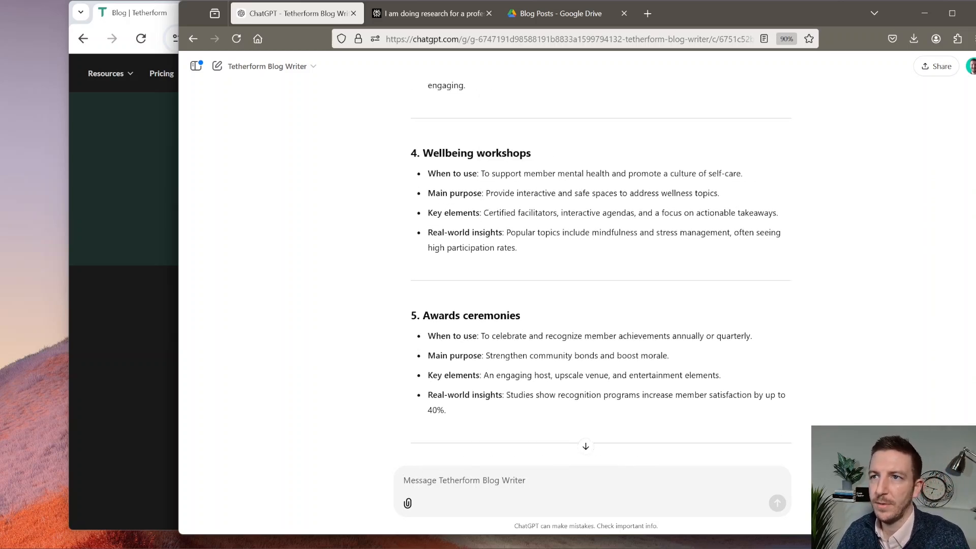
{"action": "scroll", "coordinate": [537, 370], "scroll_direction": "down", "scroll_amount": 2}
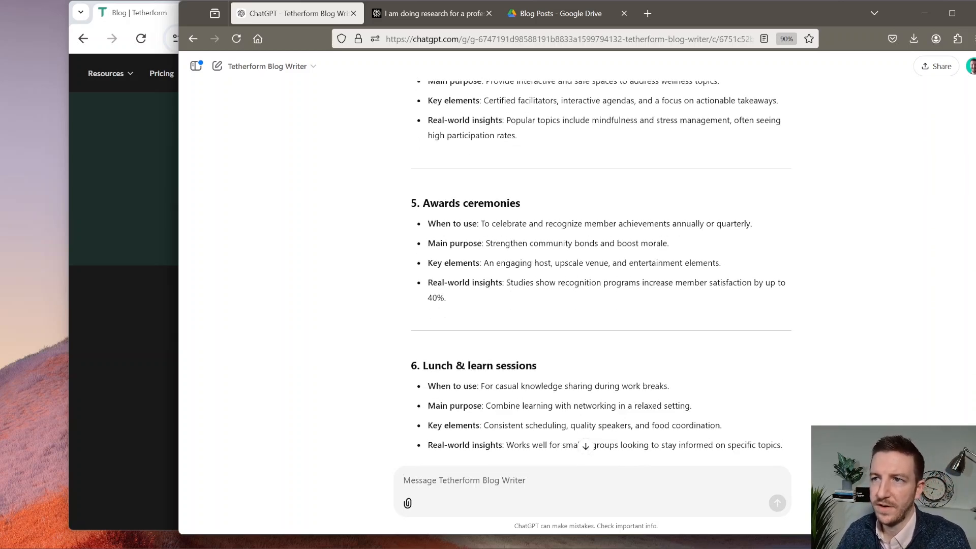
{"action": "scroll", "coordinate": [369, 298], "scroll_direction": "down", "scroll_amount": 4}
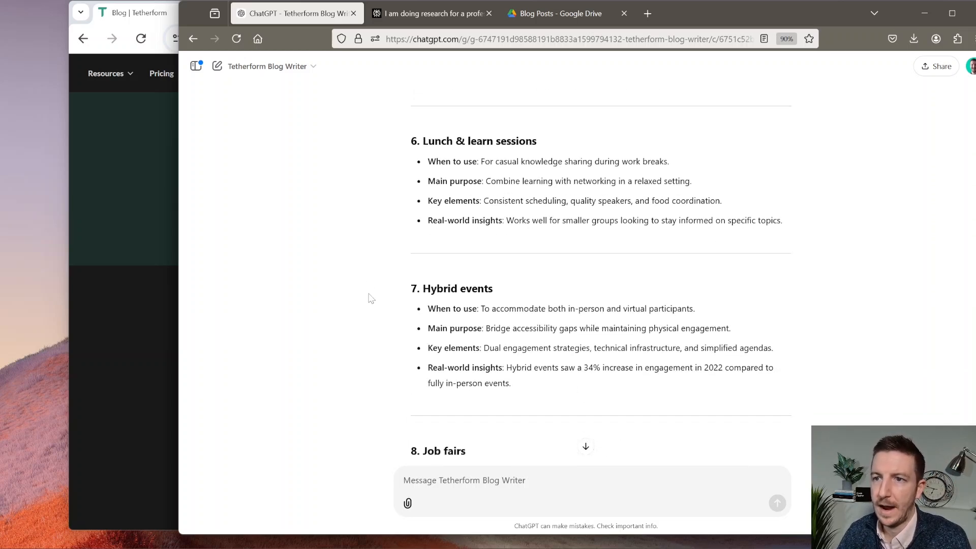
{"action": "scroll", "coordinate": [369, 298], "scroll_direction": "up", "scroll_amount": 2}
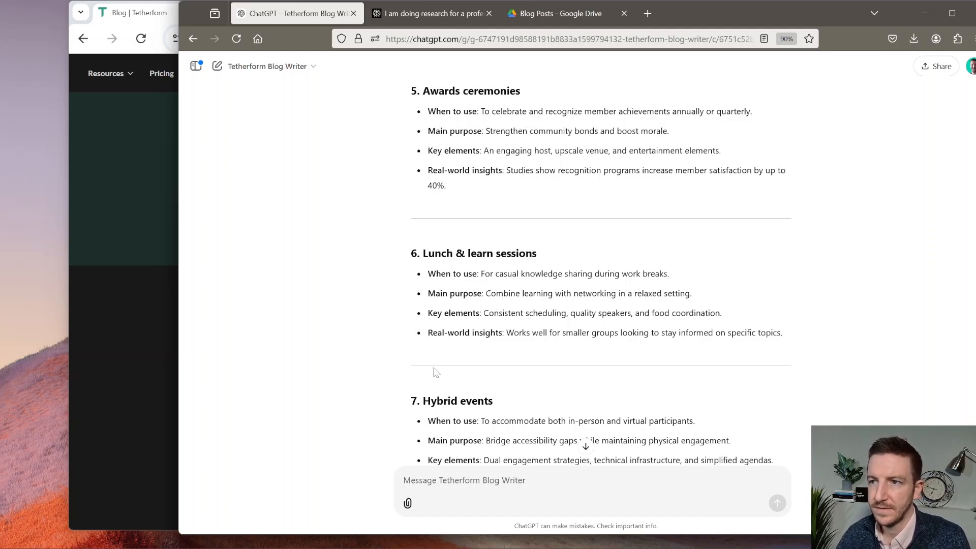
{"action": "scroll", "coordinate": [457, 422], "scroll_direction": "down", "scroll_amount": 4}
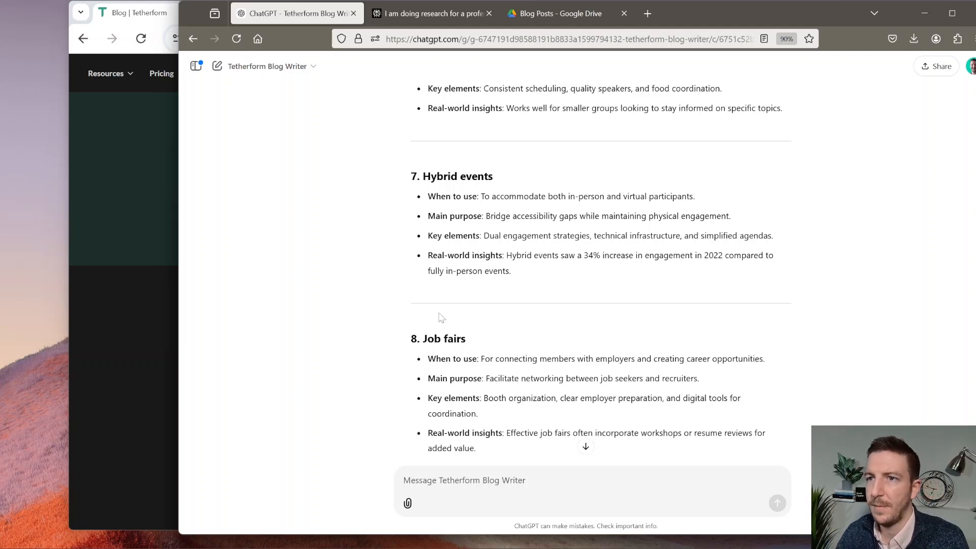
{"action": "scroll", "coordinate": [409, 298], "scroll_direction": "up", "scroll_amount": 2}
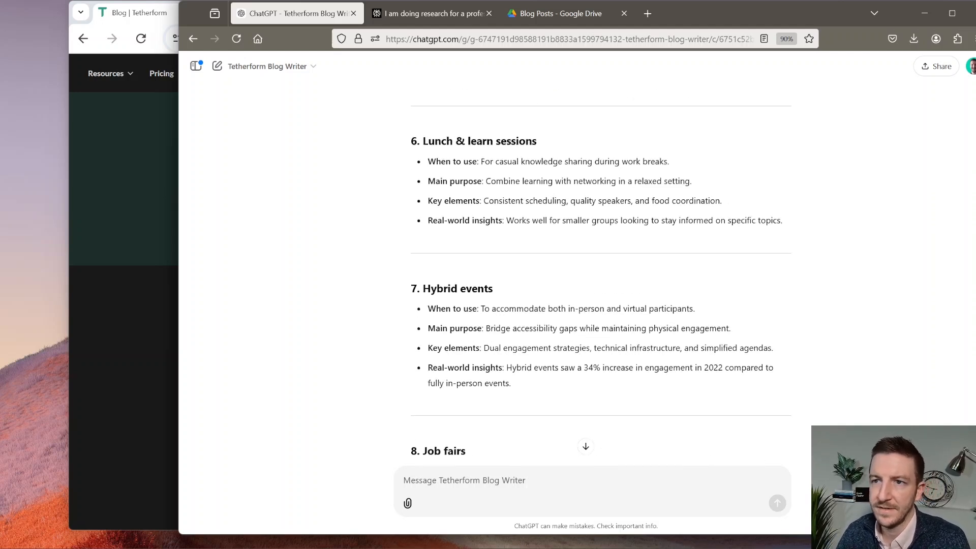
Review the remaining outline sections from job fairs through silent auctions and the call-to-action.
{"action": "scroll", "coordinate": [396, 318], "scroll_direction": "down", "scroll_amount": 4}
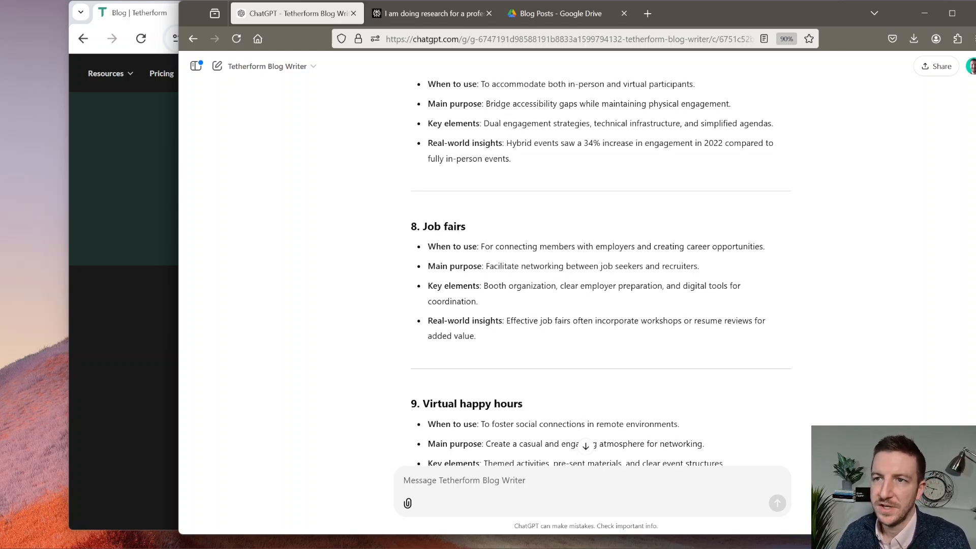
{"action": "scroll", "coordinate": [367, 336], "scroll_direction": "down", "scroll_amount": 4}
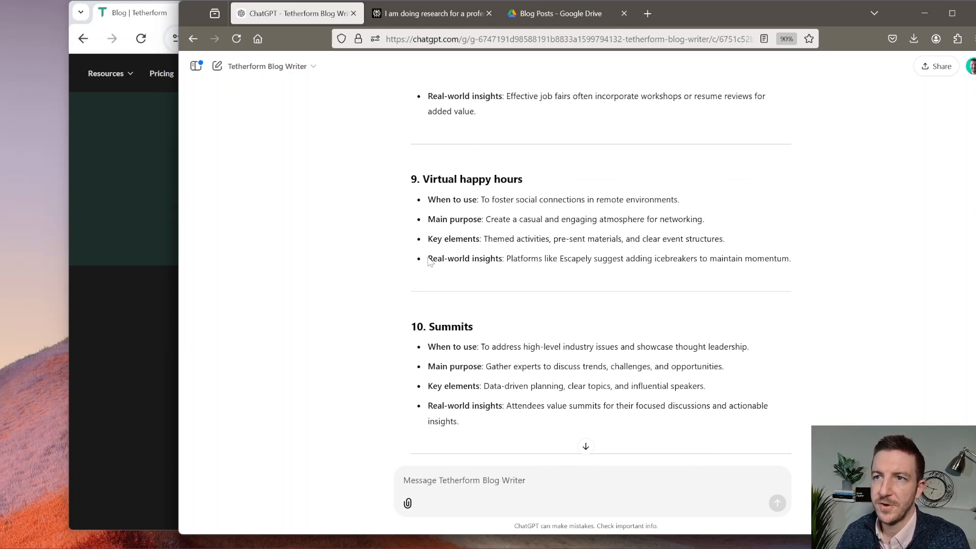
{"action": "scroll", "coordinate": [428, 261], "scroll_direction": "down", "scroll_amount": 2}
{"action": "scroll", "coordinate": [417, 261], "scroll_direction": "up", "scroll_amount": 2}
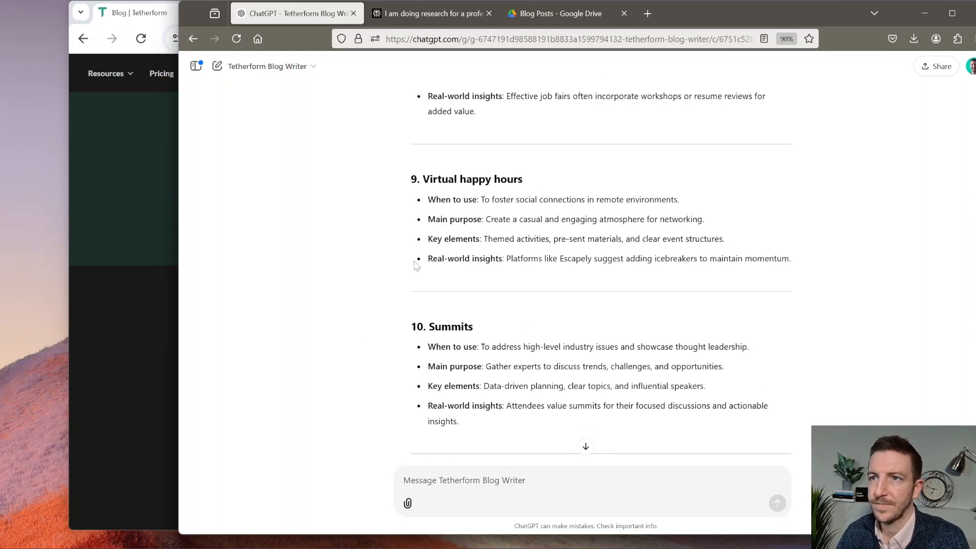
{"action": "scroll", "coordinate": [418, 261], "scroll_direction": "down", "scroll_amount": 2}
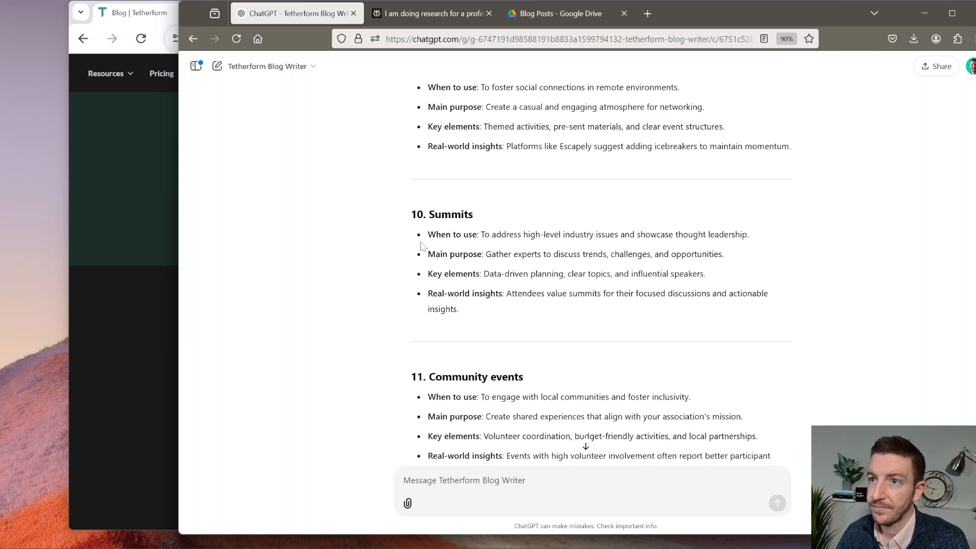
{"action": "scroll", "coordinate": [421, 264], "scroll_direction": "down", "scroll_amount": 4}
{"action": "scroll", "coordinate": [421, 264], "scroll_direction": "down", "scroll_amount": 3}
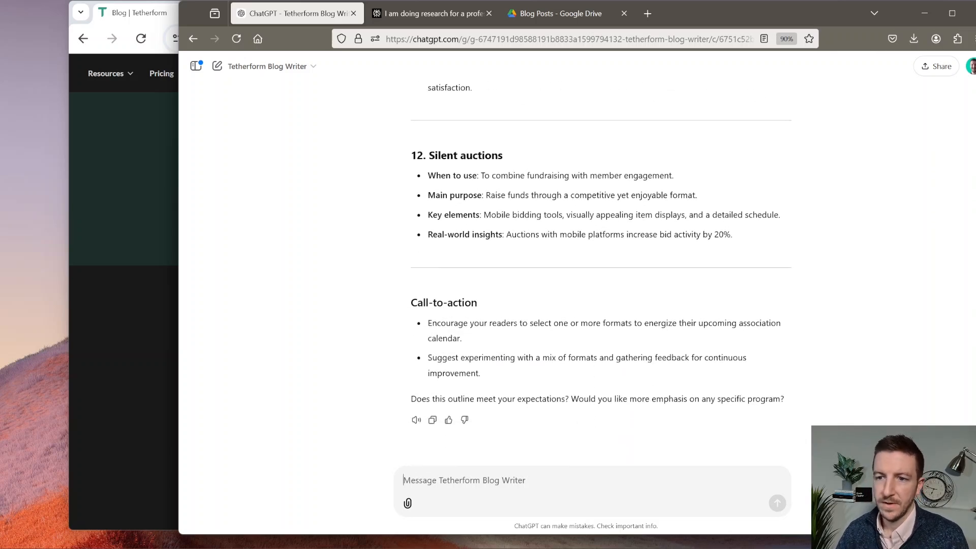
Begin a follow-up prompt with "Let's revise some of these ideas so there is a mix of proven".
{"action": "type", "text": "Let's revi"}
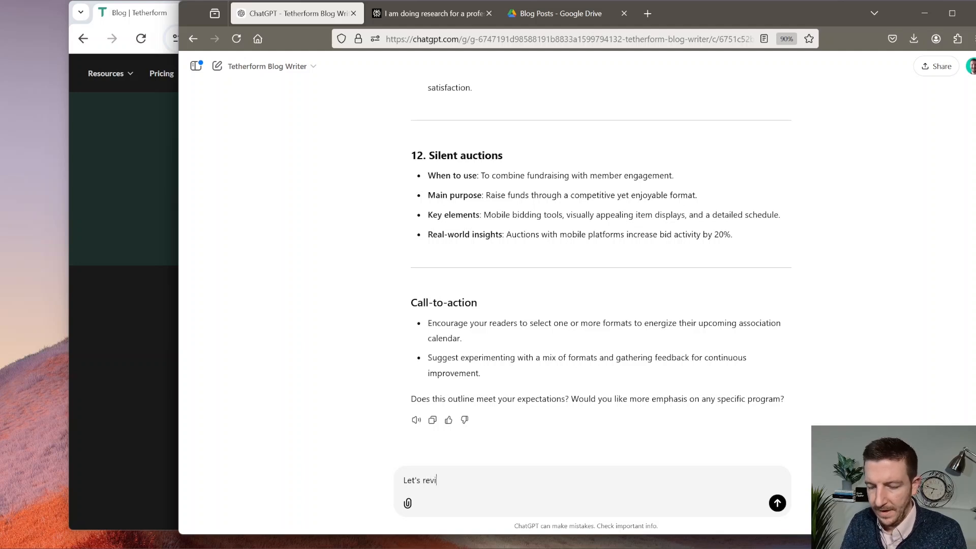
{"action": "type", "text": "se some of these id"}
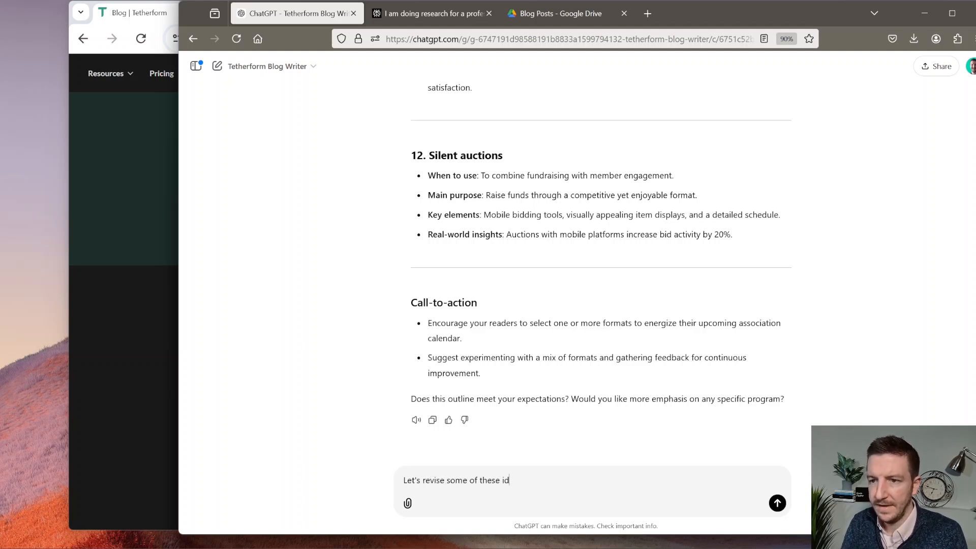
{"action": "type", "text": "eas so there is a mix of novel"}
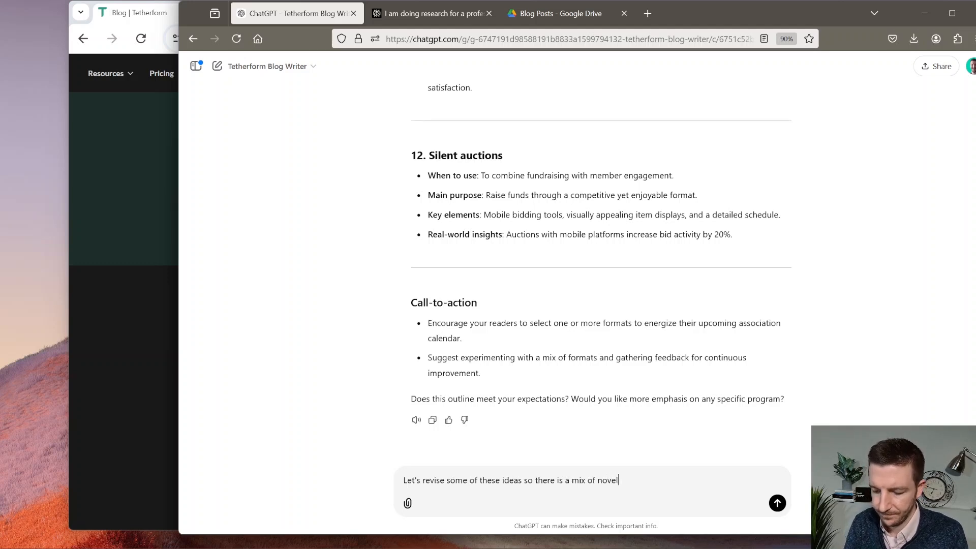
{"action": "type", "text": "/proven"}
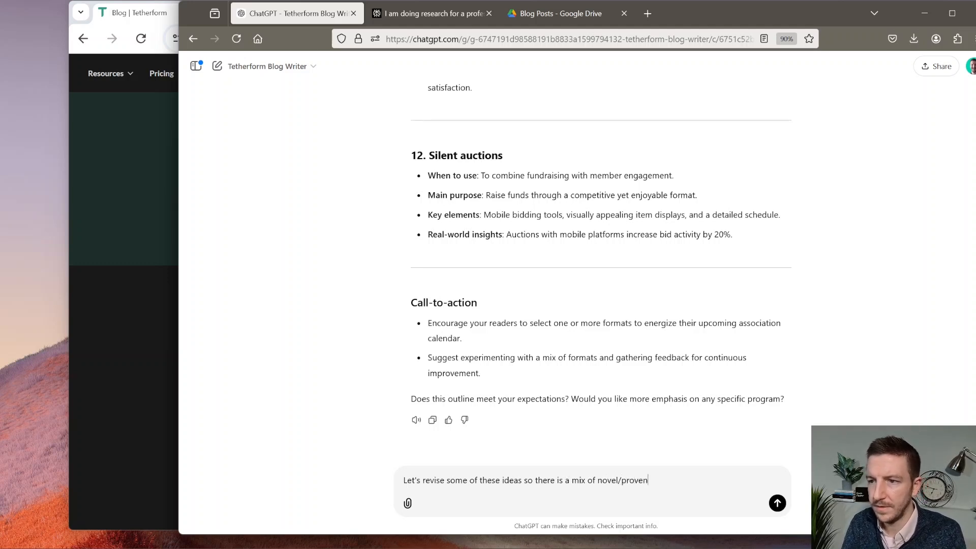
{"action": "key", "text": "ctrl+BackSpace"}
{"action": "key", "text": "ctrl+BackSpace"}
{"action": "type", "text": "proven"}
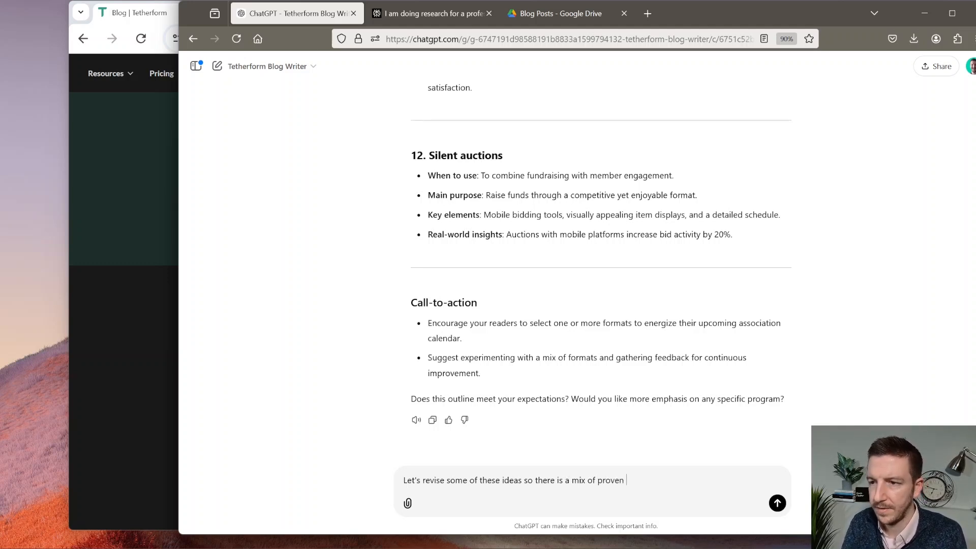
Continue the prompt with "formats and structures and some less popular formats that associations would like to".
{"action": "type", "text": " format"}
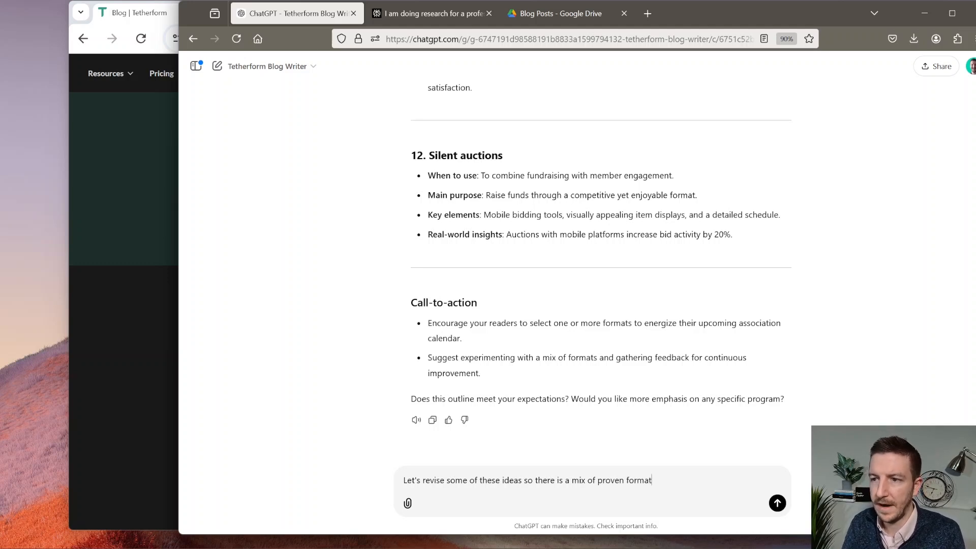
{"action": "type", "text": "s and structures and some lesser"}
{"action": "key", "text": "ctrl+BackSpace"}
{"action": "type", "text": "less p"}
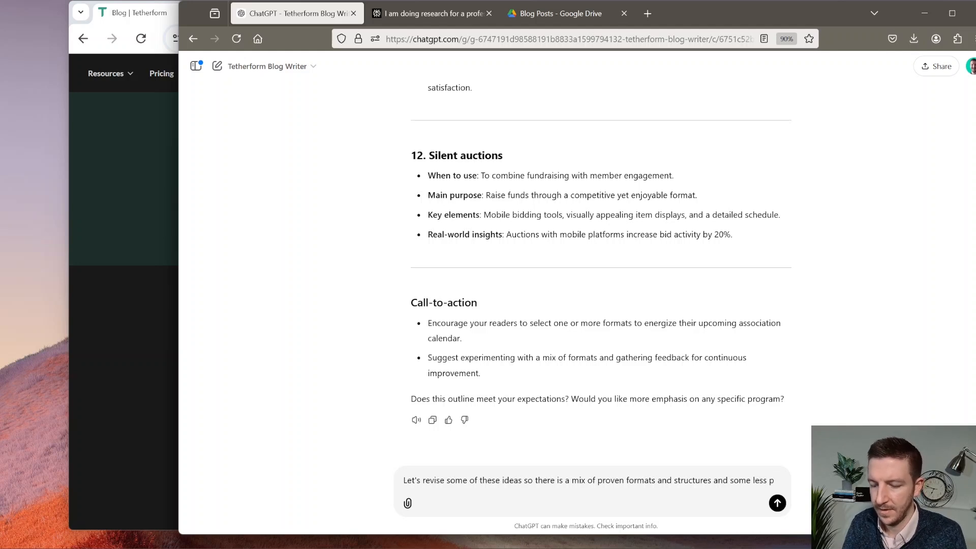
{"action": "type", "text": "opular formats that help solve"}
{"action": "key", "text": "ctrl+BackSpace"}
{"action": "key", "text": "ctrl+BackSpace"}
{"action": "type", "text": "associ"}
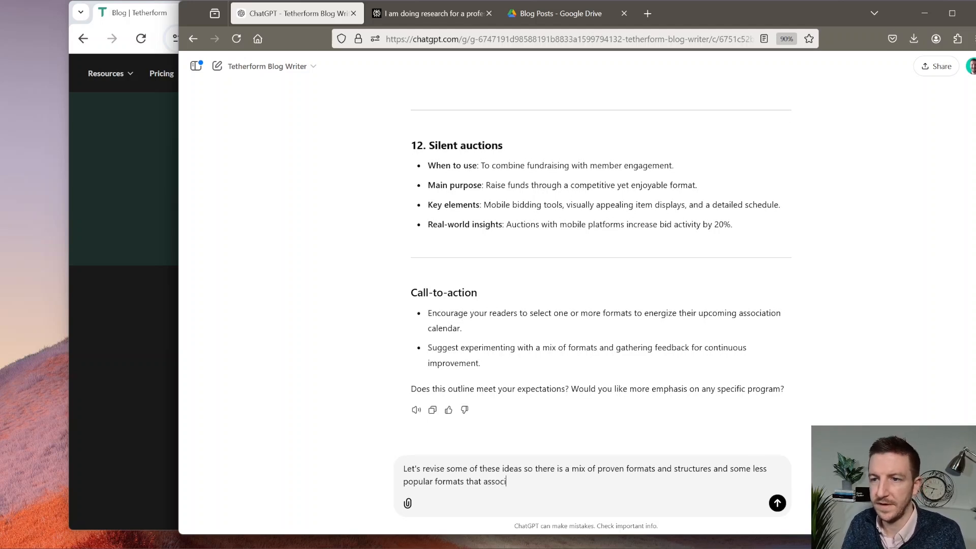
{"action": "type", "text": "ations would like to "}
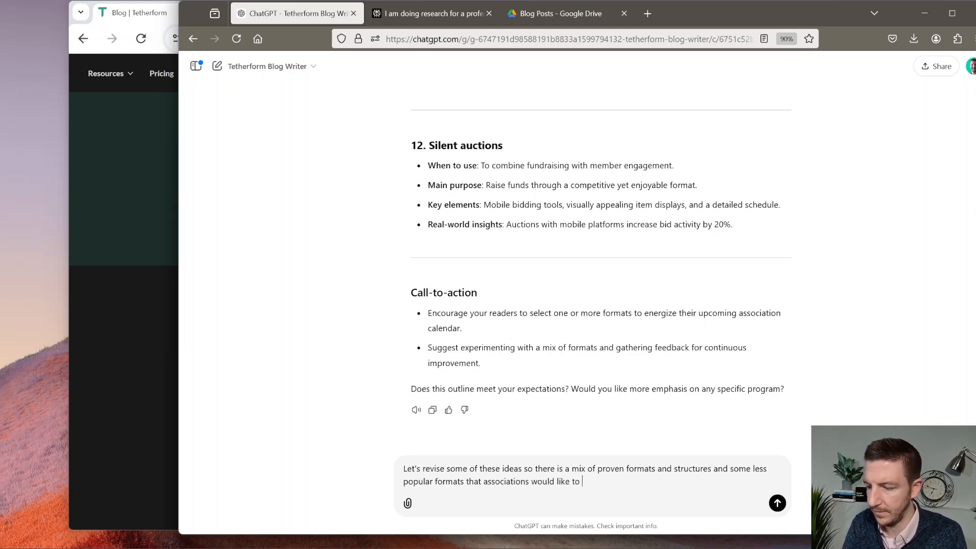
Add "use. Do not include any of the following:" to the prompt and start a dashed list below it.
{"action": "type", "text": "use. Do n"}
{"action": "type", "text": "lude "}
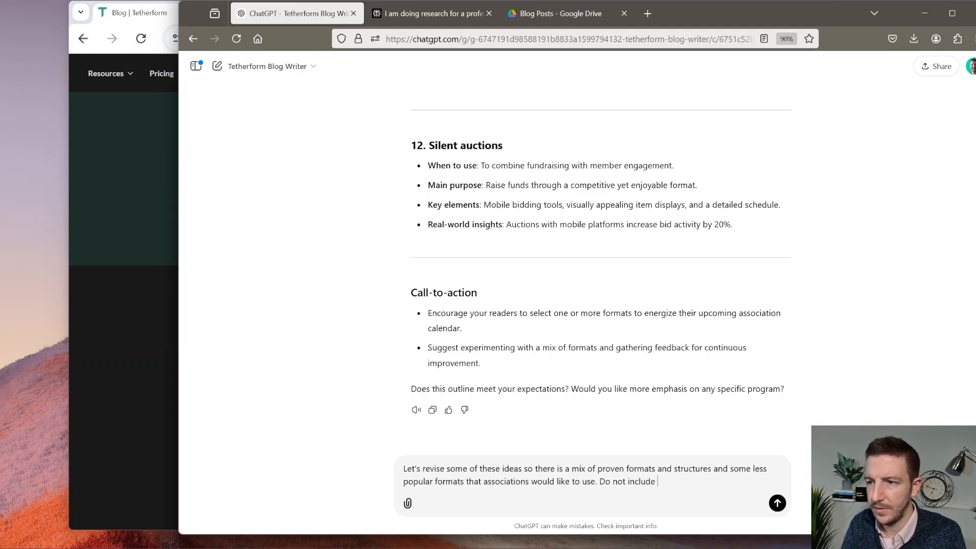
{"action": "type", "text": "any of the following:"}
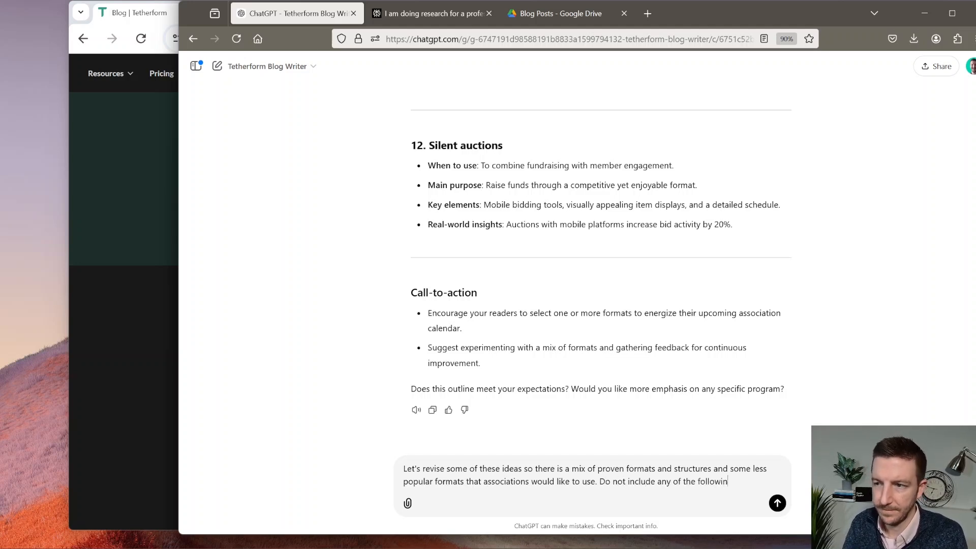
{"action": "key", "text": "shift+Return"}
{"action": "type", "text": "-"}
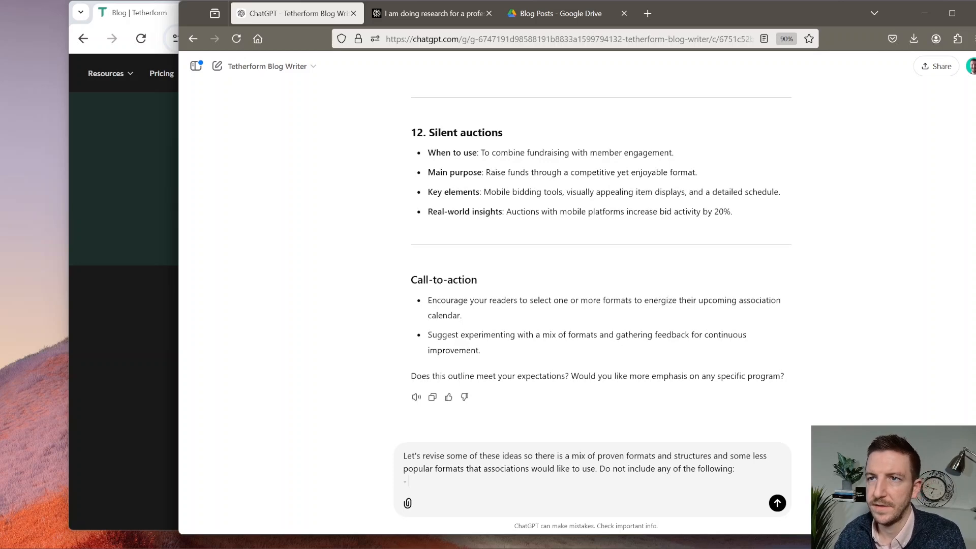
Copy the outline's first section title, "Speed networking", into the prompt as the first excluded idea.
{"action": "scroll", "coordinate": [523, 210], "scroll_direction": "up", "scroll_amount": 15}
{"action": "scroll", "coordinate": [524, 210], "scroll_direction": "down", "scroll_amount": 3}
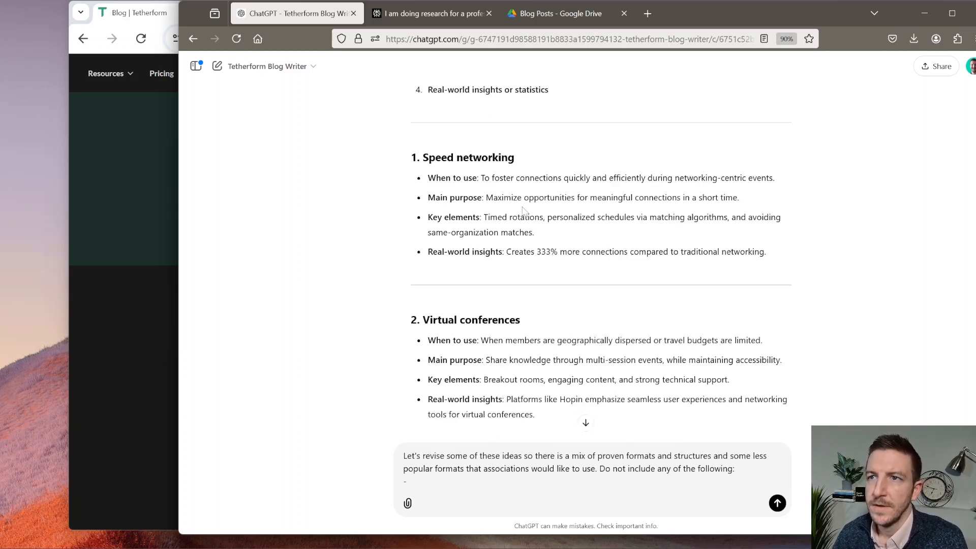
{"action": "scroll", "coordinate": [539, 277], "scroll_direction": "down", "scroll_amount": 3}
{"action": "scroll", "coordinate": [520, 183], "scroll_direction": "up", "scroll_amount": 3}
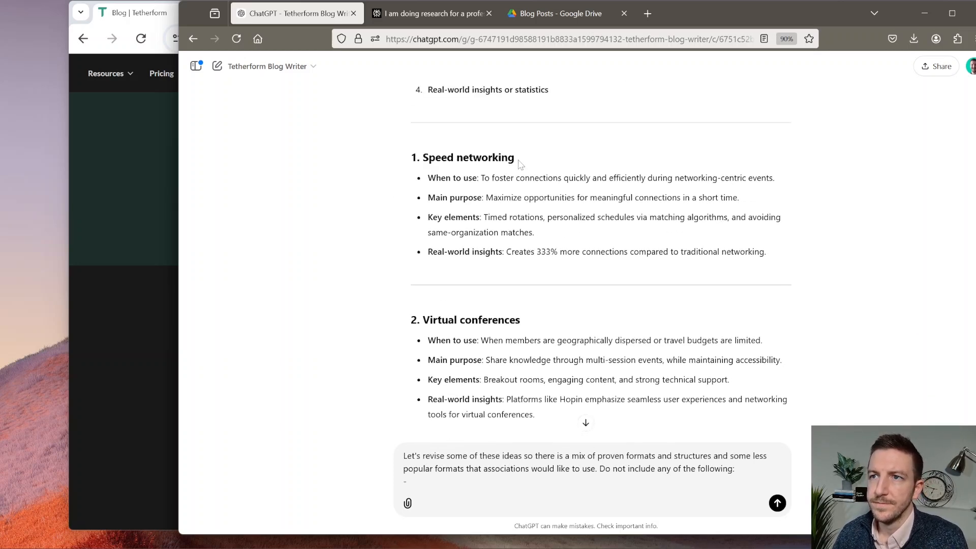
{"action": "left_click_drag", "start_coordinate": [515, 158], "coordinate": [423, 159]}
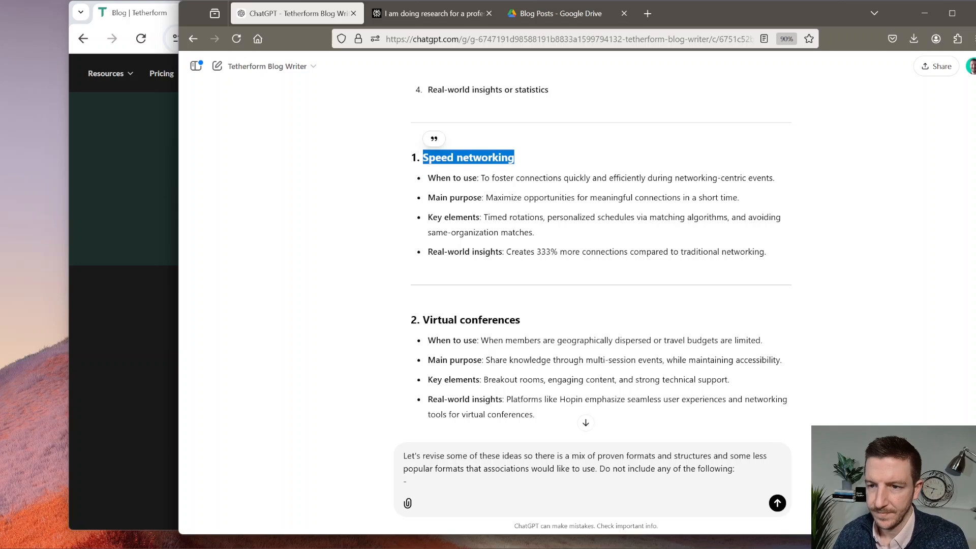
{"action": "key", "text": "ctrl+c"}
{"action": "key", "text": "ctrl+v"}
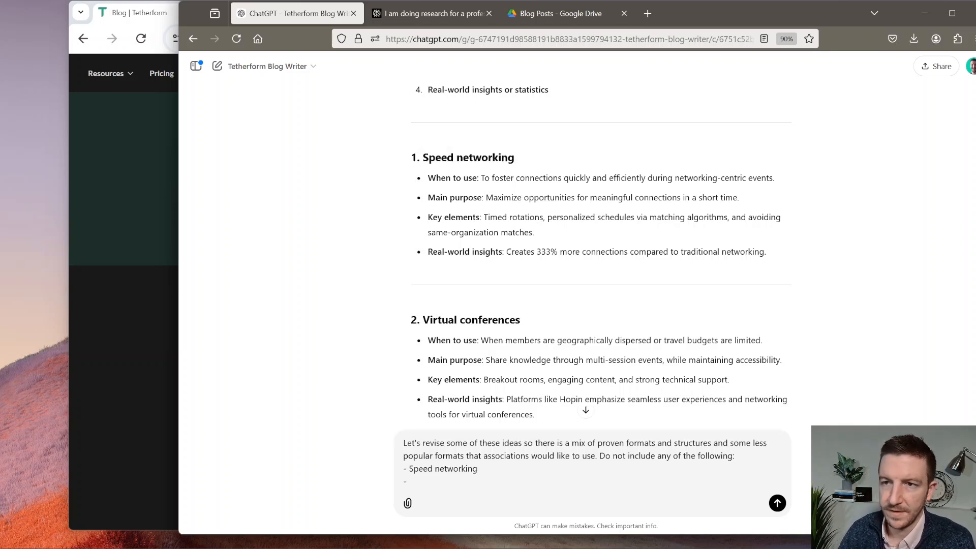
Copy the section title "Virtual conferences" into the exclusion list and start another list line.
{"action": "left_click_drag", "start_coordinate": [523, 320], "coordinate": [425, 320]}
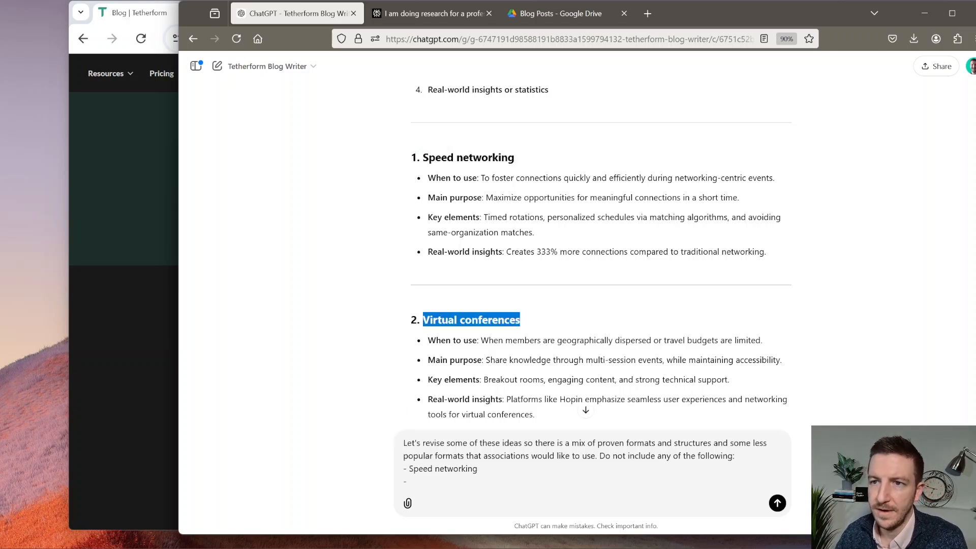
{"action": "key", "text": "ctrl+c"}
{"action": "key", "text": "ctrl+v"}
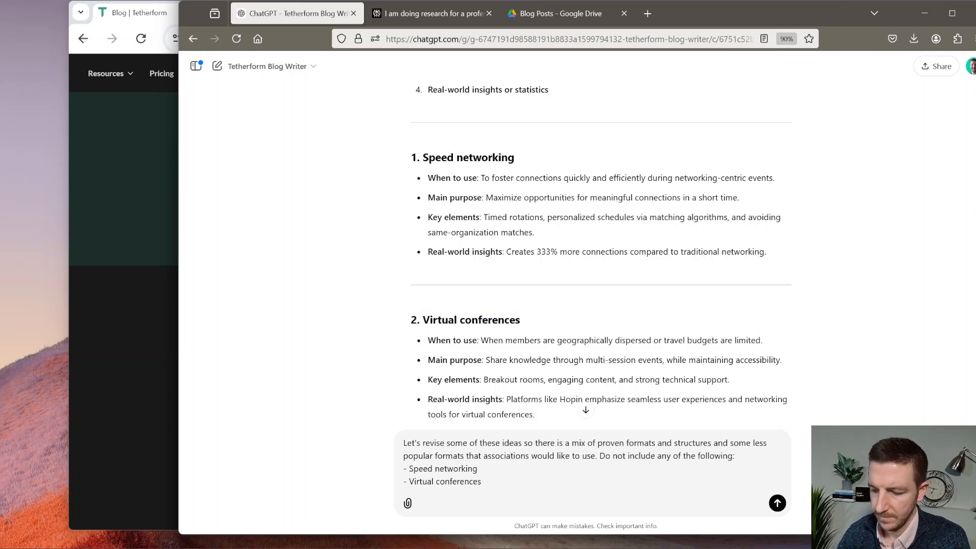
{"action": "key", "text": "Return"}
Copy the outline's fourth section title, "Wellbeing workshops", into the prompt's exclusion list.
{"action": "scroll", "coordinate": [513, 303], "scroll_direction": "down", "scroll_amount": 5}
{"action": "scroll", "coordinate": [513, 303], "scroll_direction": "up", "scroll_amount": 1}
{"action": "scroll", "coordinate": [513, 303], "scroll_direction": "down", "scroll_amount": 1}
{"action": "scroll", "coordinate": [512, 302], "scroll_direction": "down", "scroll_amount": 2}
{"action": "left_click_drag", "start_coordinate": [531, 197], "coordinate": [423, 197]}
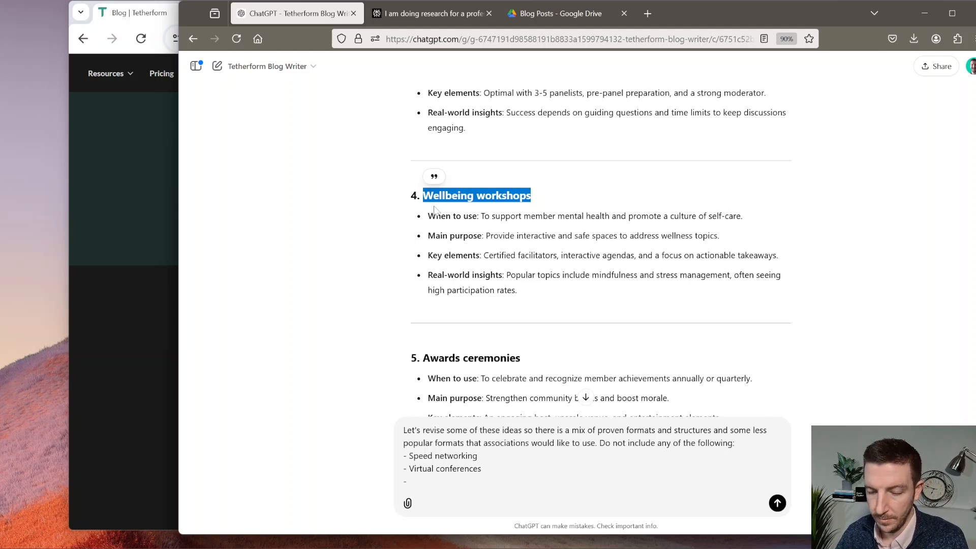
{"action": "key", "text": "ctrl+c"}
{"action": "key", "text": "ctrl+v"}
Add the note "(but keep the idea of workshops in play)" to the wellbeing workshops entry and start another dashed line.
{"action": "type", "text": "(but keep th"}
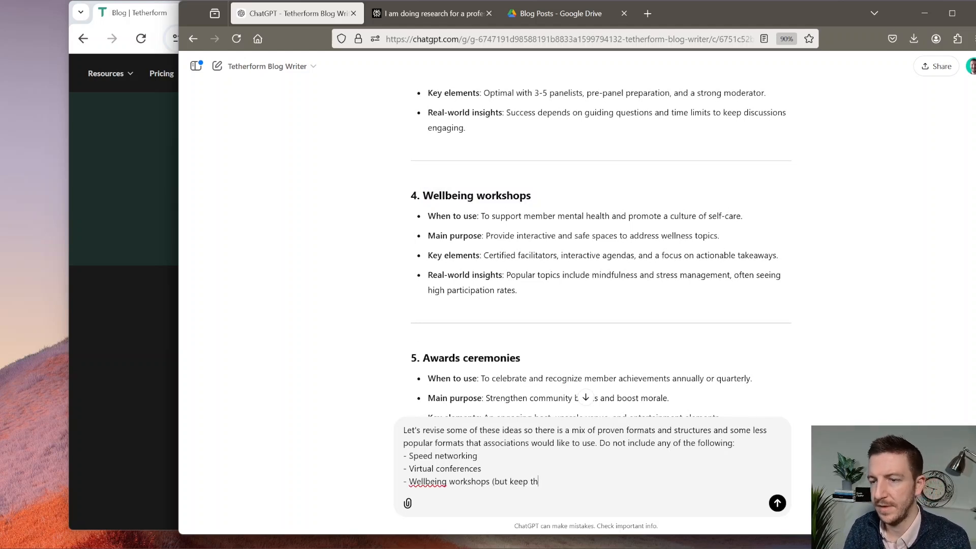
{"action": "type", "text": "e idea of "}
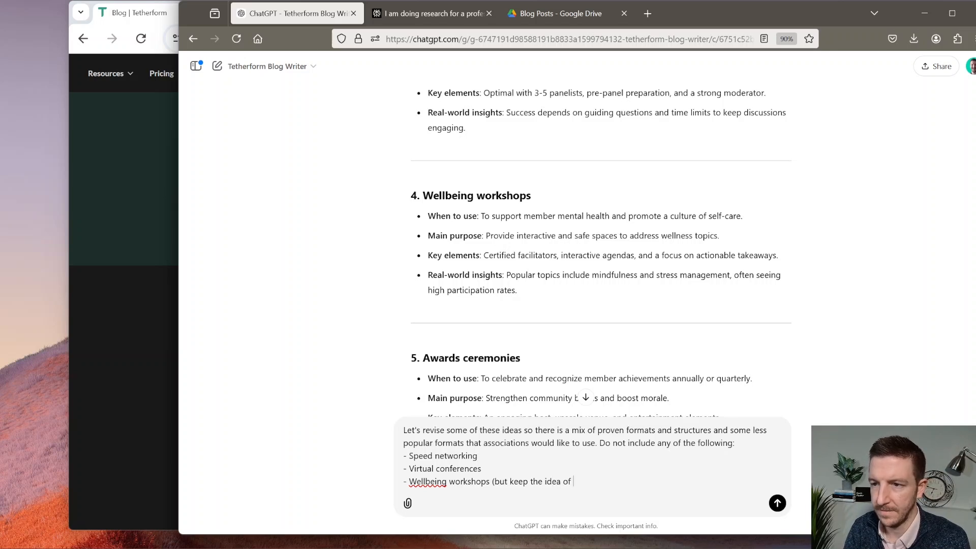
{"action": "type", "text": "workshops in"}
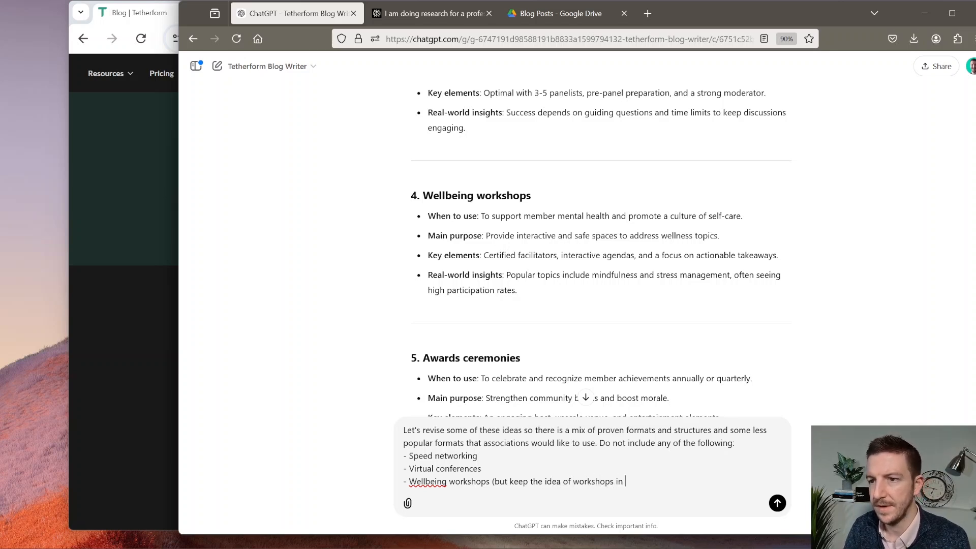
{"action": "type", "text": " play"}
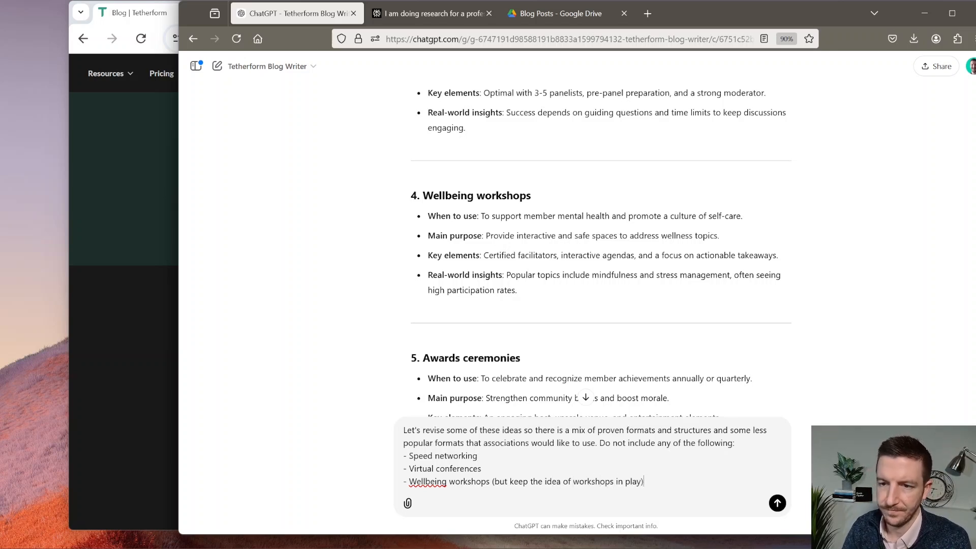
{"action": "type", "text": ")"}
{"action": "key", "text": "shift+Return"}
{"action": "type", "text": "0"}
{"action": "key", "text": "BackSpace"}
{"action": "type", "text": "-"}
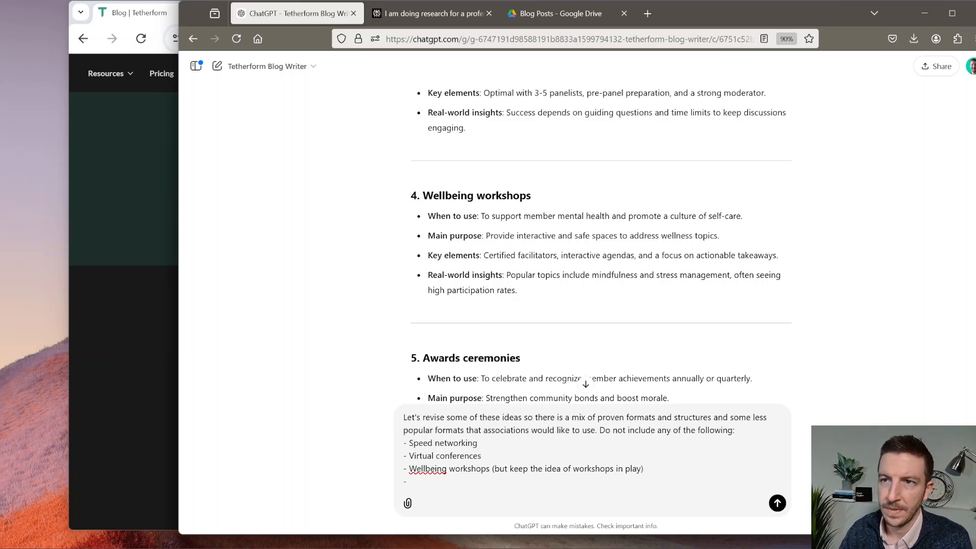
Copy the outline's seventh section title, "Hybrid events", into the prompt's exclusion list.
{"action": "scroll", "coordinate": [508, 340], "scroll_direction": "down", "scroll_amount": 2}
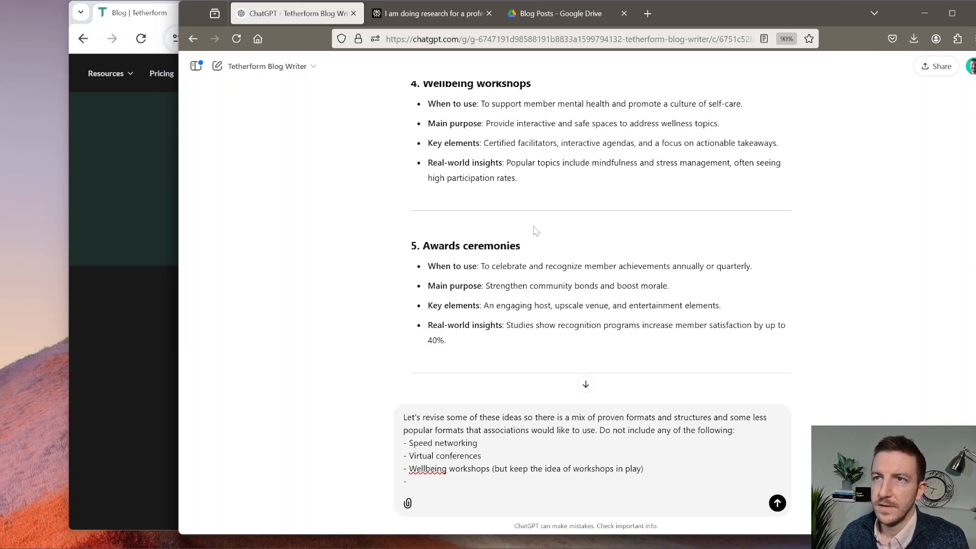
{"action": "scroll", "coordinate": [529, 254], "scroll_direction": "down", "scroll_amount": 4}
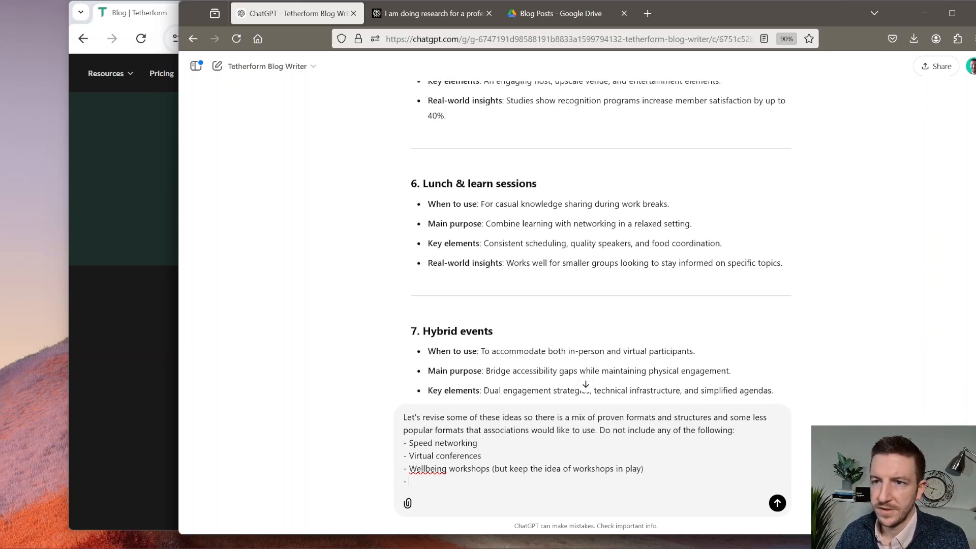
{"action": "scroll", "coordinate": [529, 254], "scroll_direction": "down", "scroll_amount": 2}
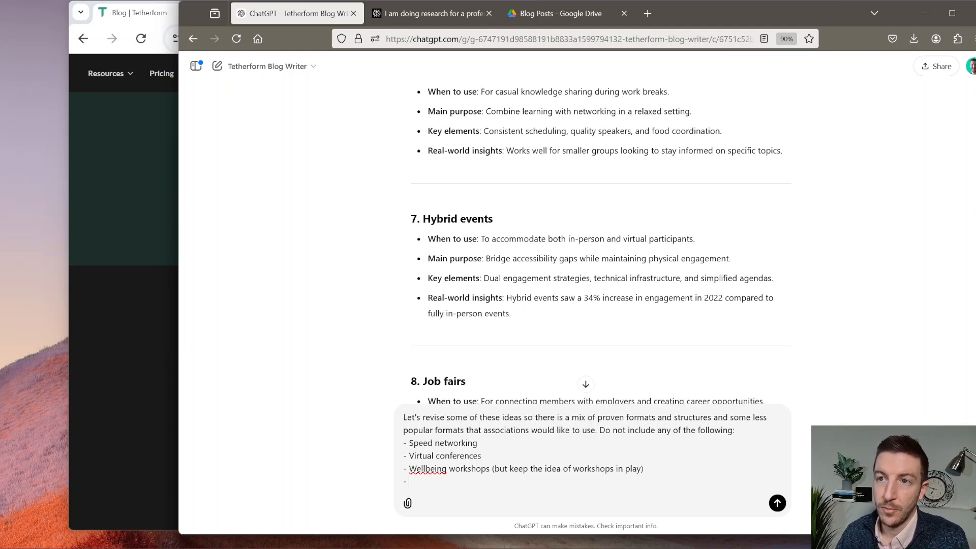
{"action": "left_click_drag", "start_coordinate": [494, 219], "coordinate": [422, 220]}
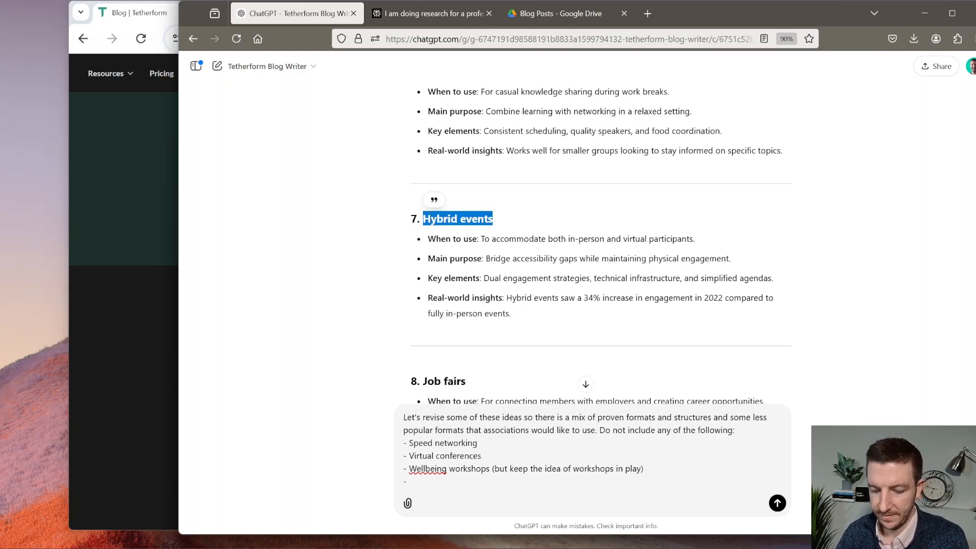
{"action": "left_click", "coordinate": [441, 481]}
{"action": "key", "text": "ctrl+v"}
Annotate the hybrid events entry with "(this is more of a technical implementation than a program idea)" and start another list line.
{"action": "type", "text": "(this is more of a technical implementation than a program idea"}
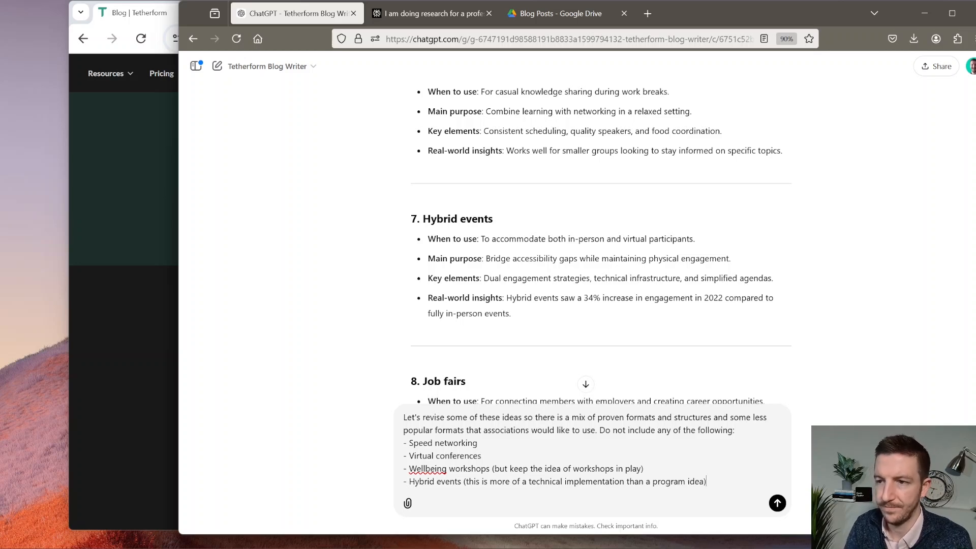
{"action": "type", "text": ")"}
{"action": "key", "text": "shift+Return"}
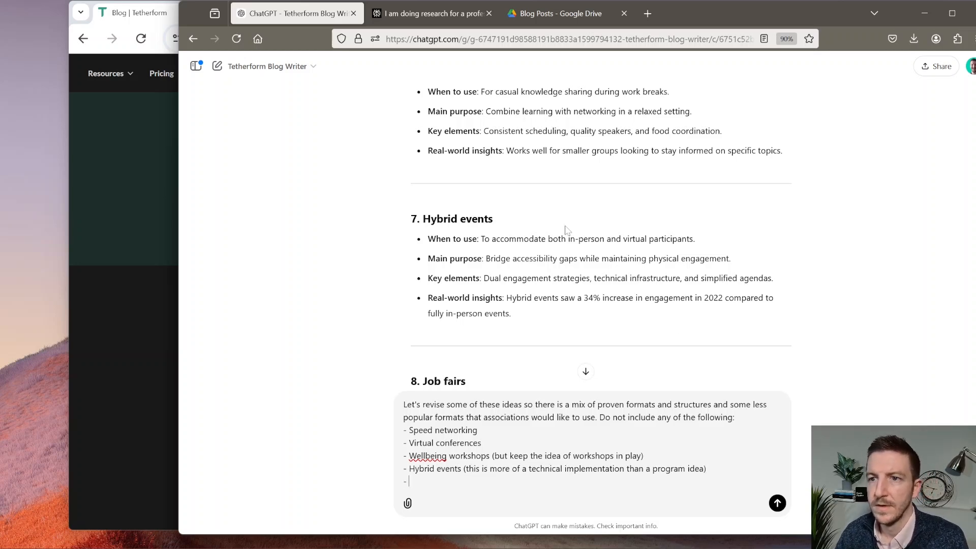
Review the outline sections after "Hybrid events" for further ideas to exclude.
{"action": "scroll", "coordinate": [567, 230], "scroll_direction": "down", "scroll_amount": 9}
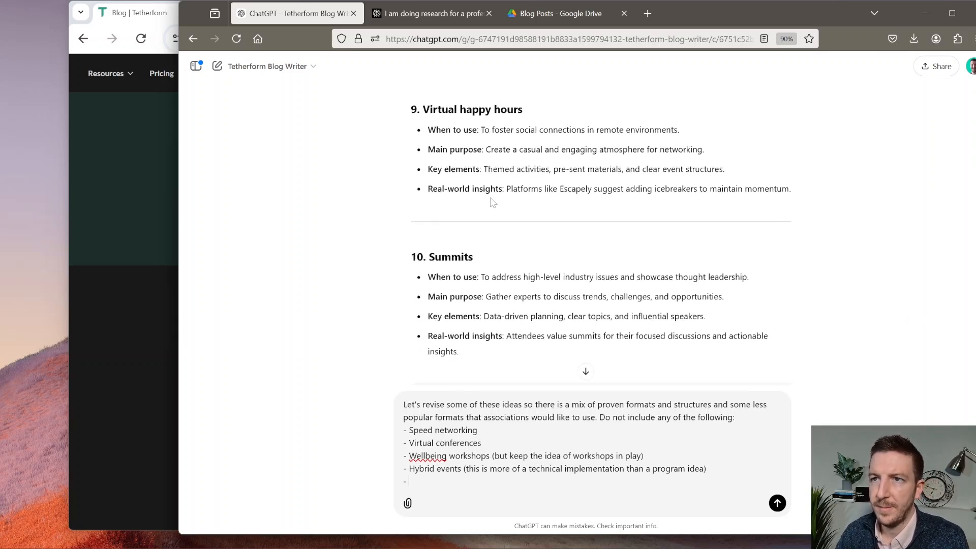
{"action": "scroll", "coordinate": [541, 160], "scroll_direction": "up", "scroll_amount": 3}
{"action": "scroll", "coordinate": [526, 200], "scroll_direction": "down", "scroll_amount": 3}
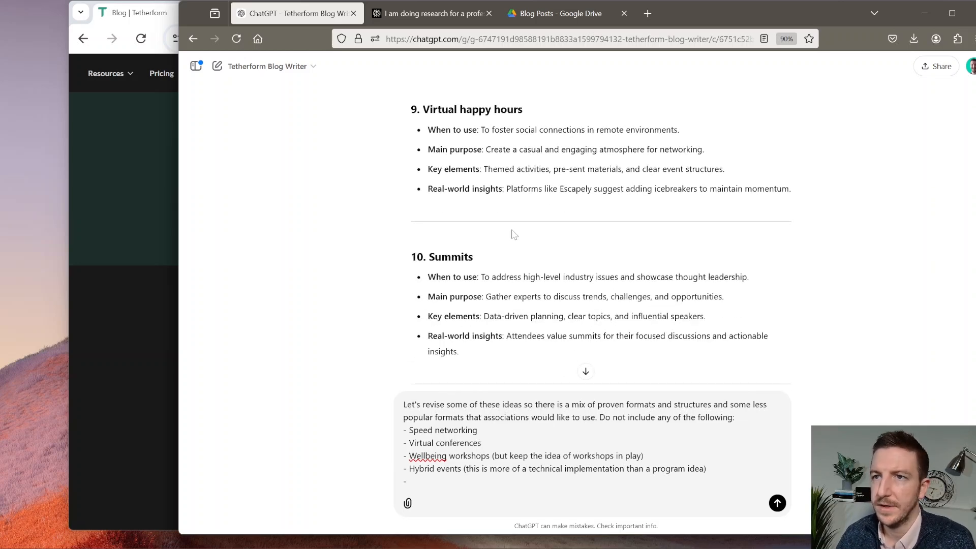
{"action": "scroll", "coordinate": [490, 235], "scroll_direction": "down", "scroll_amount": 4}
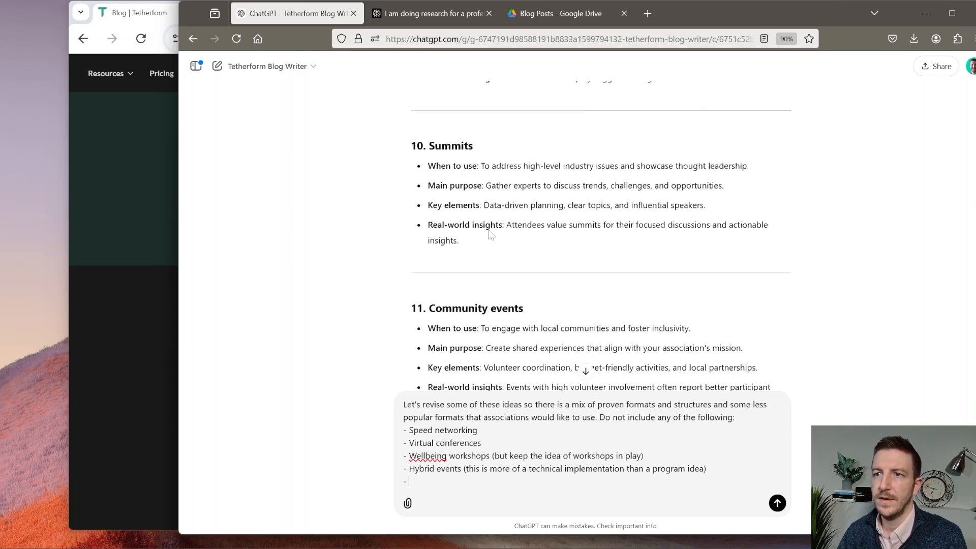
Add "Community events (not specific enough)" to the exclusion list in the draft prompt, copying the name from idea 11's heading.
{"action": "scroll", "coordinate": [600, 228], "scroll_direction": "down", "scroll_amount": 3}
{"action": "scroll", "coordinate": [599, 229], "scroll_direction": "up", "scroll_amount": 3}
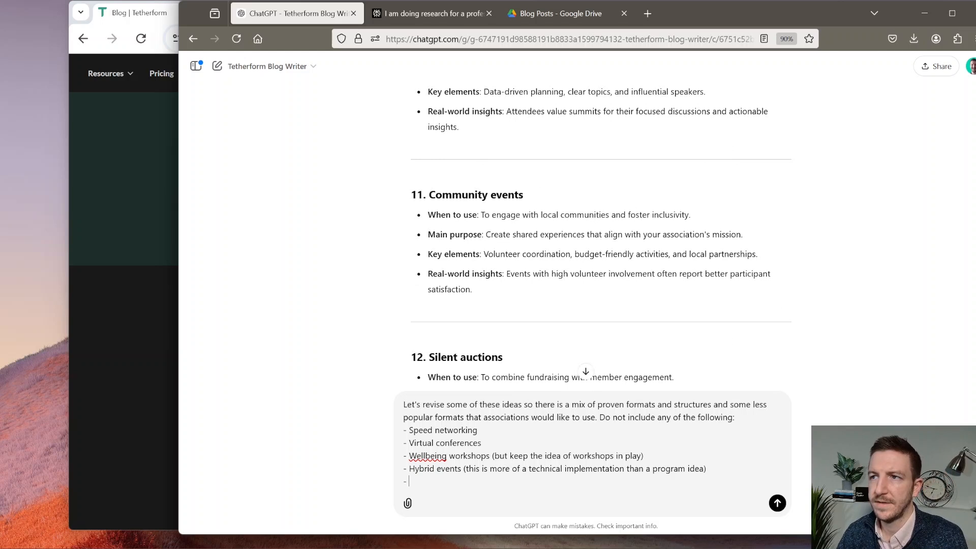
{"action": "left_click_drag", "start_coordinate": [523, 195], "coordinate": [427, 194]}
{"action": "key", "text": "ctrl+c"}
{"action": "left_click", "coordinate": [421, 481]}
{"action": "key", "text": "ctrl+v"}
{"action": "type", "text": "(not specific enough)"}
Add "Silent auctions" from idea 12's heading as a new line in the exclusion list and send the prompt.
{"action": "scroll", "coordinate": [500, 241], "scroll_direction": "down", "scroll_amount": 5}
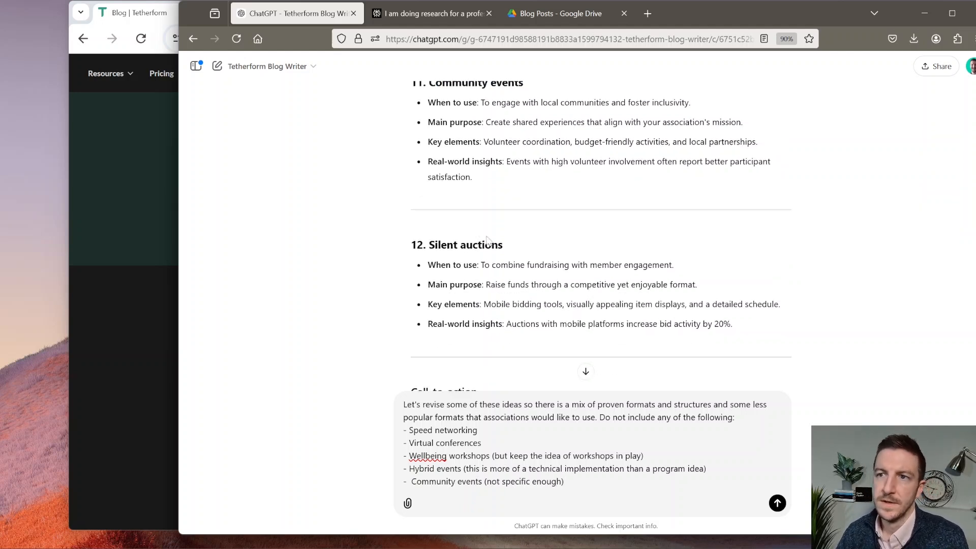
{"action": "scroll", "coordinate": [500, 240], "scroll_direction": "down", "scroll_amount": 1}
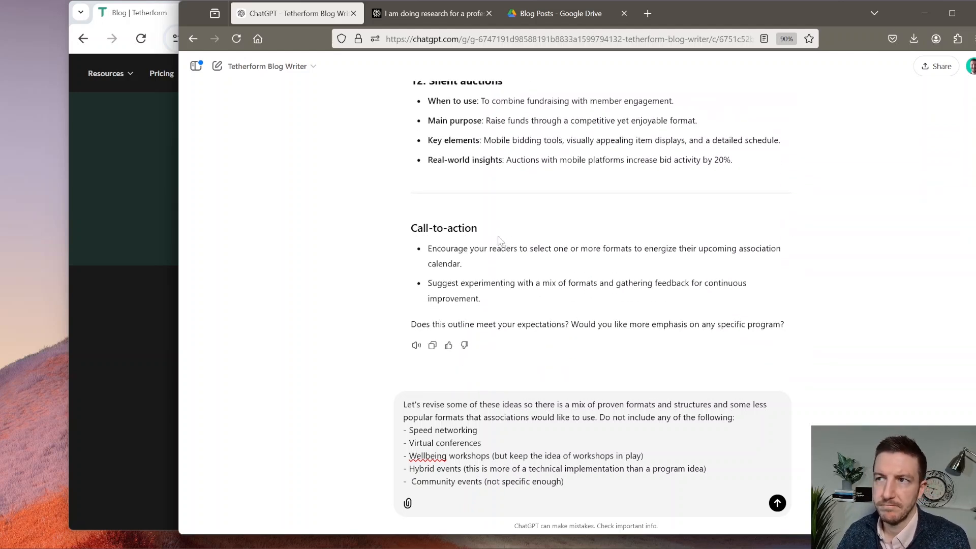
{"action": "scroll", "coordinate": [503, 222], "scroll_direction": "up", "scroll_amount": 3}
{"action": "left_click_drag", "start_coordinate": [502, 193], "coordinate": [429, 193]}
{"action": "key", "text": "ctrl+c"}
{"action": "left_click", "coordinate": [565, 481]}
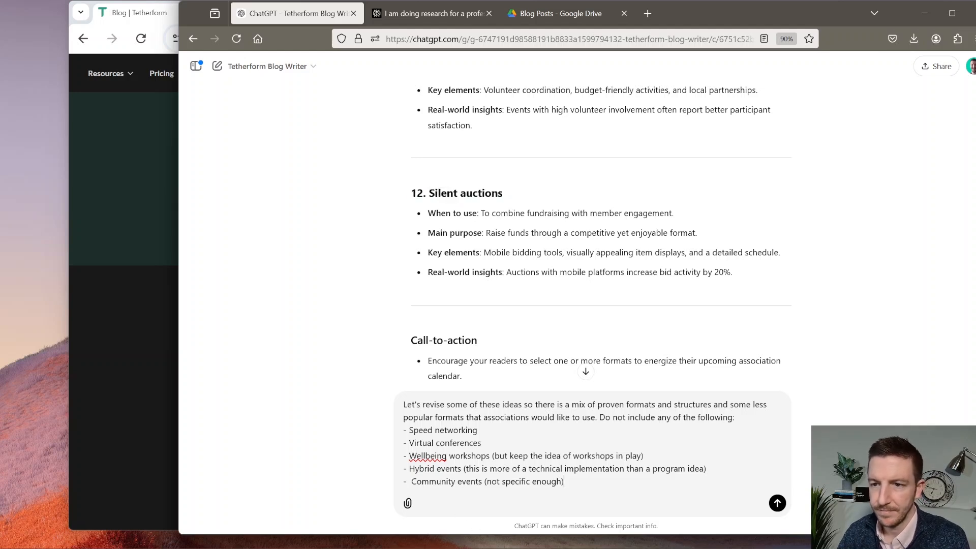
{"action": "key", "text": "shift+Return"}
{"action": "type", "text": "-"}
{"action": "key", "text": "ctrl+v"}
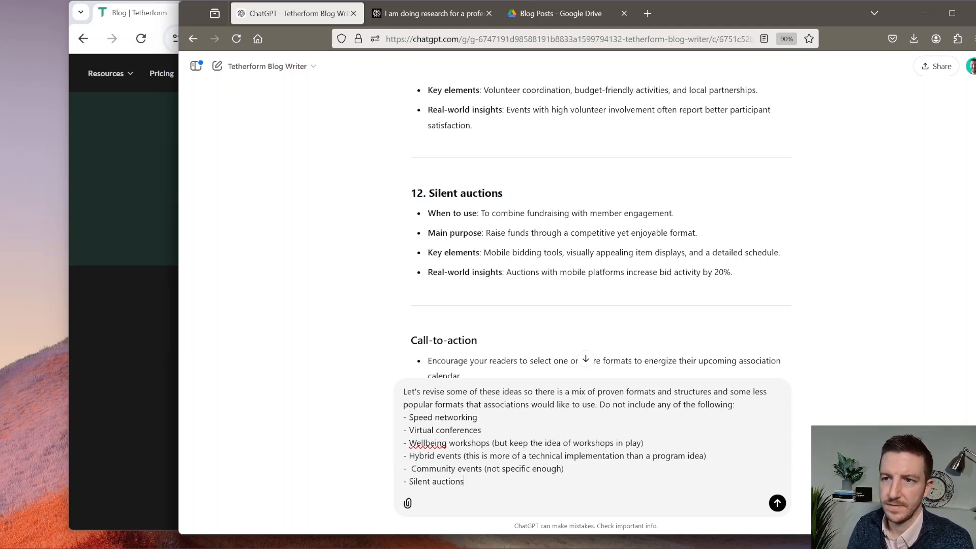
{"action": "key", "text": "Return"}
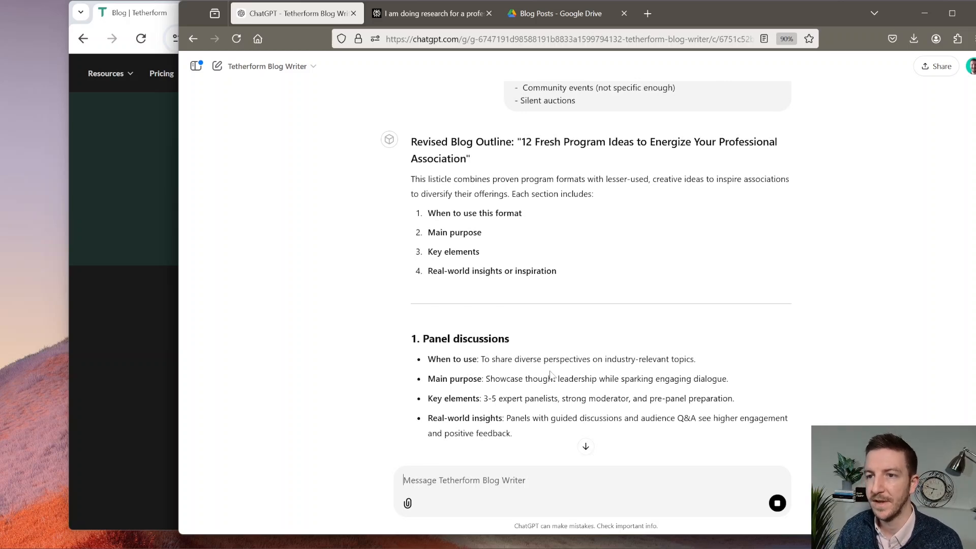
Read through the program ideas in the revised blog outline to check the mix of formats and spot overlaps.
{"action": "scroll", "coordinate": [457, 376], "scroll_direction": "down", "scroll_amount": 6}
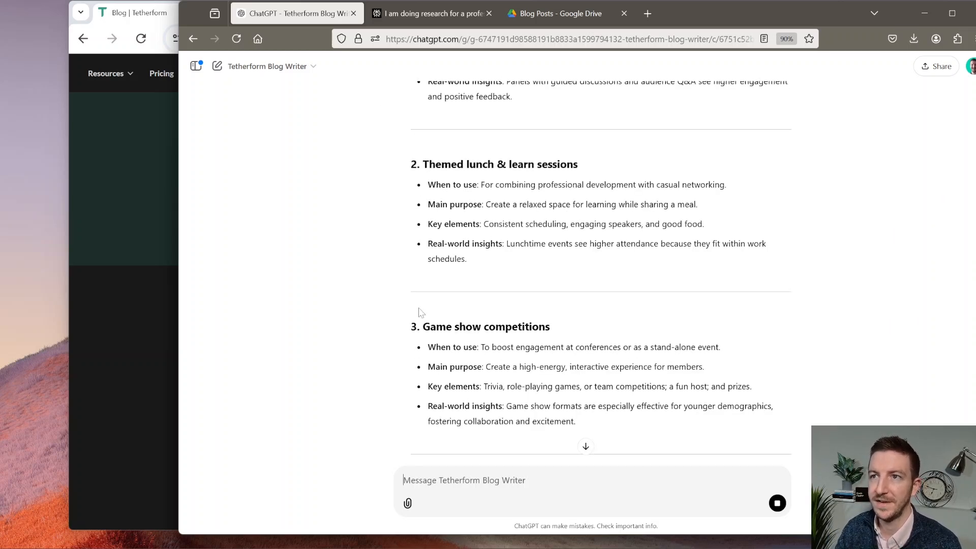
{"action": "scroll", "coordinate": [359, 271], "scroll_direction": "up", "scroll_amount": 4}
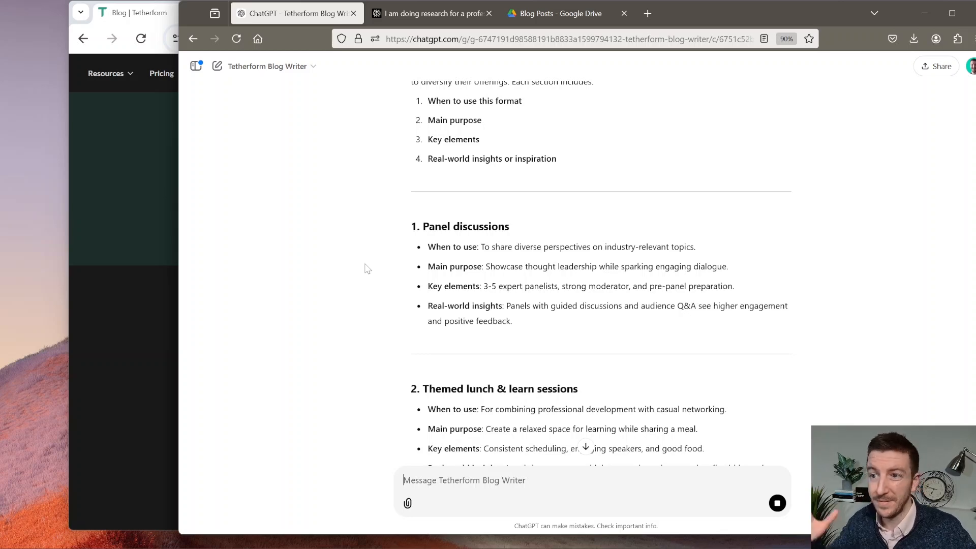
{"action": "scroll", "coordinate": [468, 266], "scroll_direction": "down", "scroll_amount": 4}
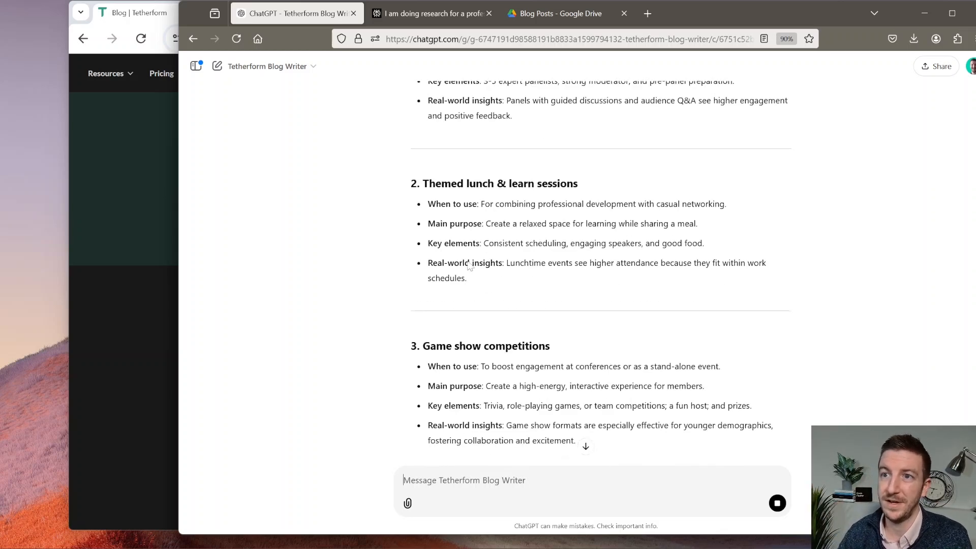
{"action": "scroll", "coordinate": [434, 238], "scroll_direction": "up", "scroll_amount": 4}
{"action": "scroll", "coordinate": [440, 256], "scroll_direction": "down", "scroll_amount": 2}
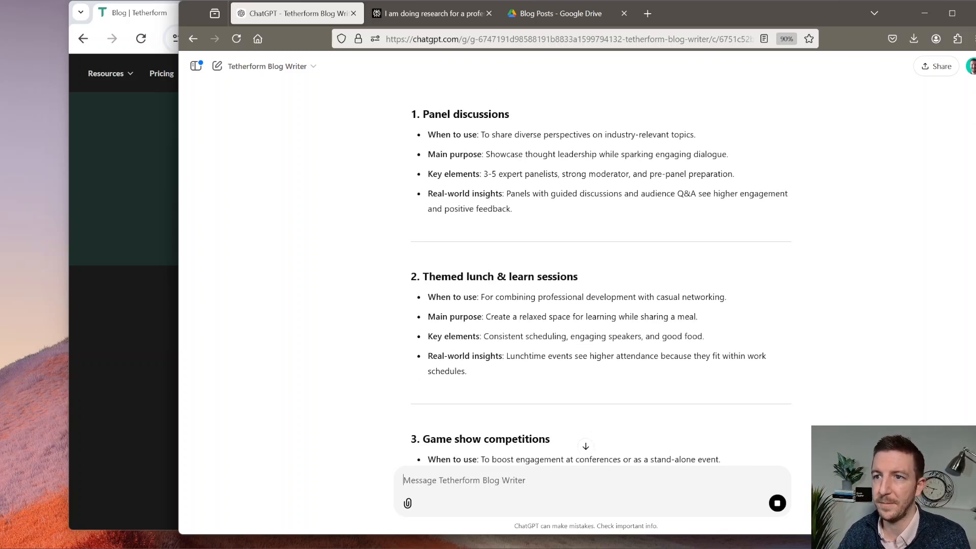
{"action": "scroll", "coordinate": [628, 267], "scroll_direction": "down", "scroll_amount": 4}
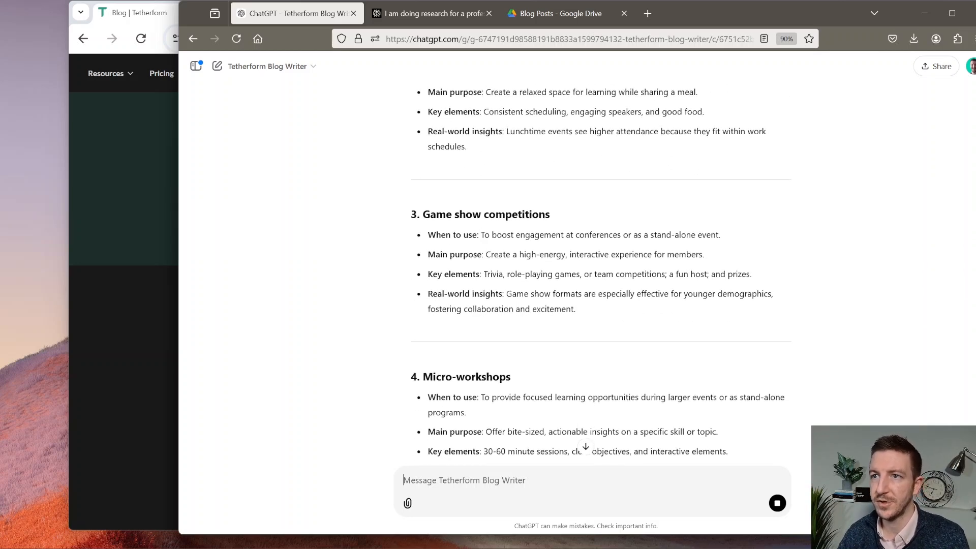
{"action": "scroll", "coordinate": [446, 256], "scroll_direction": "down", "scroll_amount": 2}
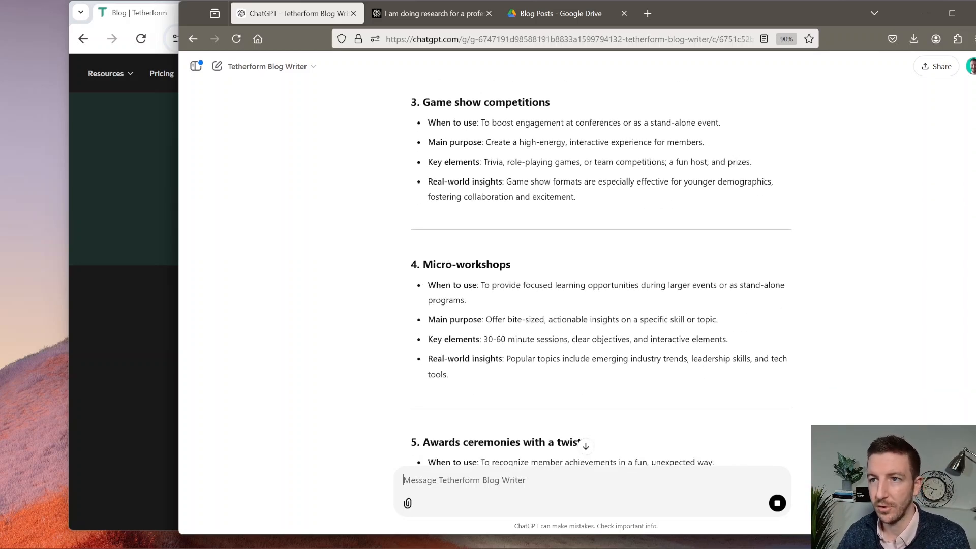
{"action": "scroll", "coordinate": [490, 283], "scroll_direction": "down", "scroll_amount": 2}
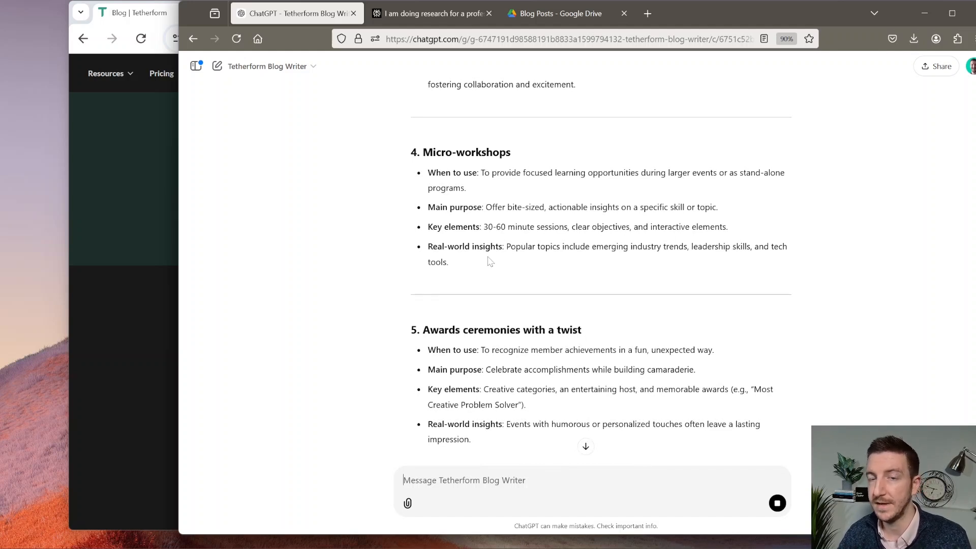
{"action": "scroll", "coordinate": [489, 262], "scroll_direction": "down", "scroll_amount": 2}
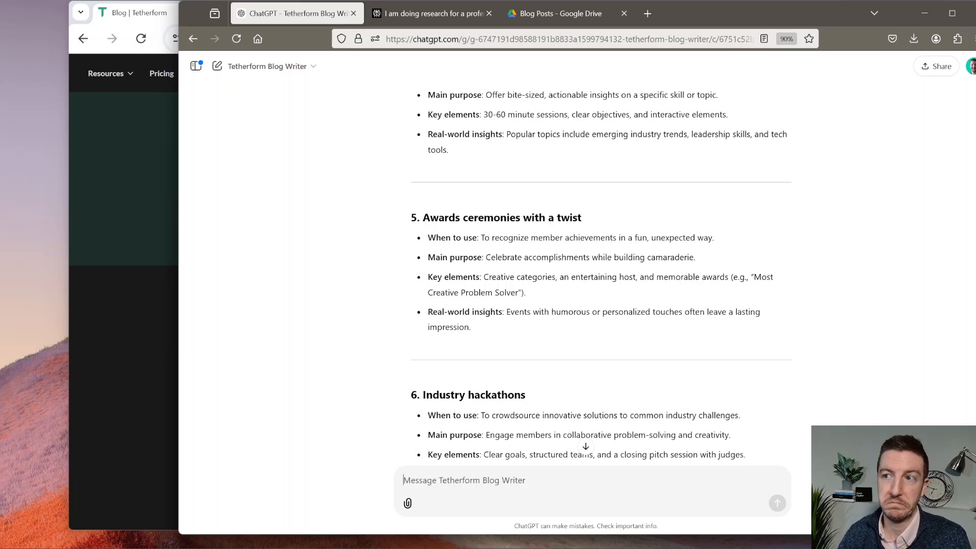
{"action": "scroll", "coordinate": [600, 270], "scroll_direction": "down", "scroll_amount": 2}
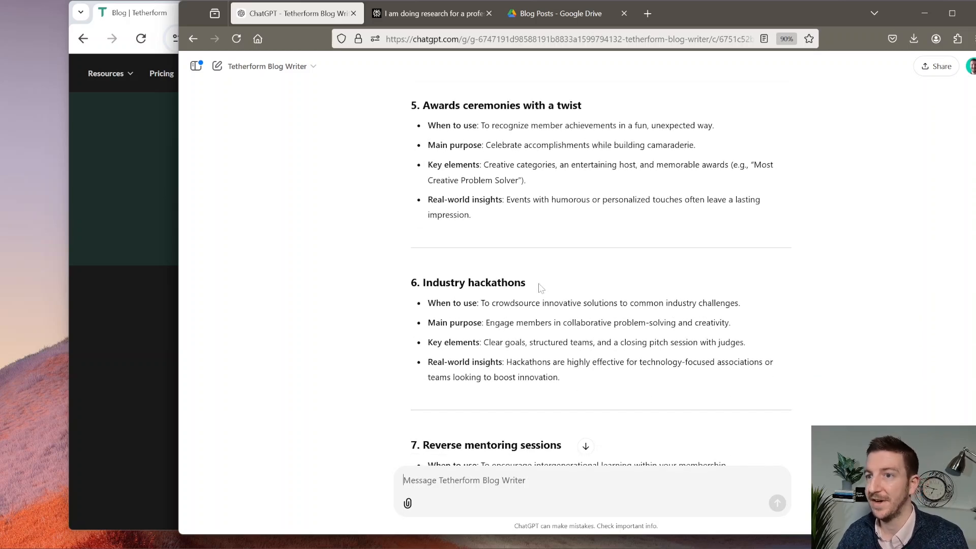
{"action": "scroll", "coordinate": [576, 291], "scroll_direction": "down", "scroll_amount": 2}
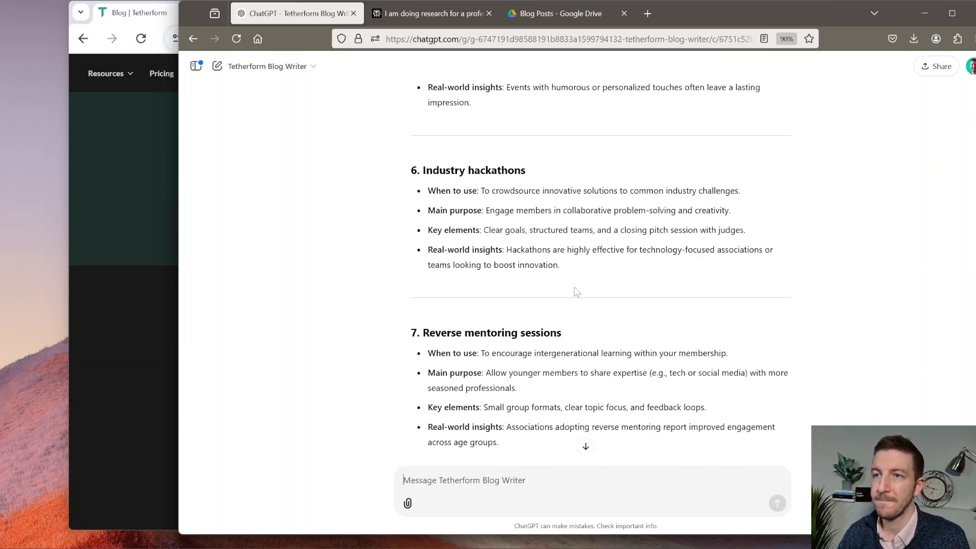
{"action": "scroll", "coordinate": [576, 291], "scroll_direction": "down", "scroll_amount": 2}
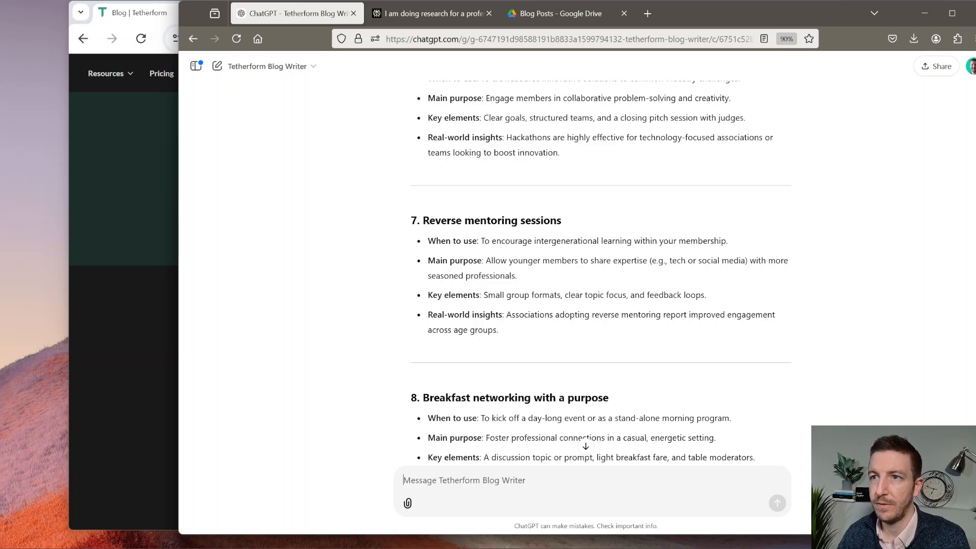
{"action": "scroll", "coordinate": [528, 311], "scroll_direction": "down", "scroll_amount": 2}
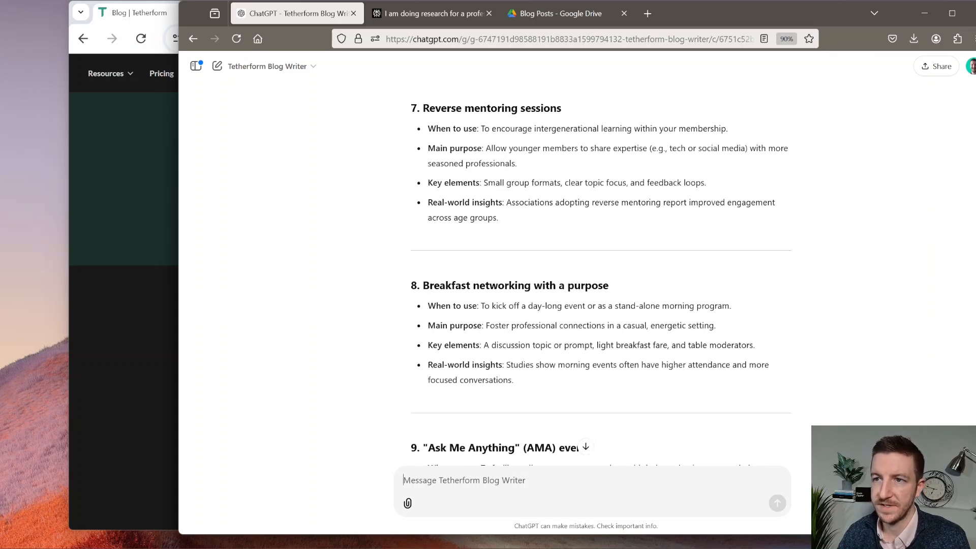
{"action": "scroll", "coordinate": [510, 285], "scroll_direction": "down", "scroll_amount": 4}
{"action": "scroll", "coordinate": [505, 261], "scroll_direction": "down", "scroll_amount": 4}
{"action": "scroll", "coordinate": [505, 260], "scroll_direction": "down", "scroll_amount": 4}
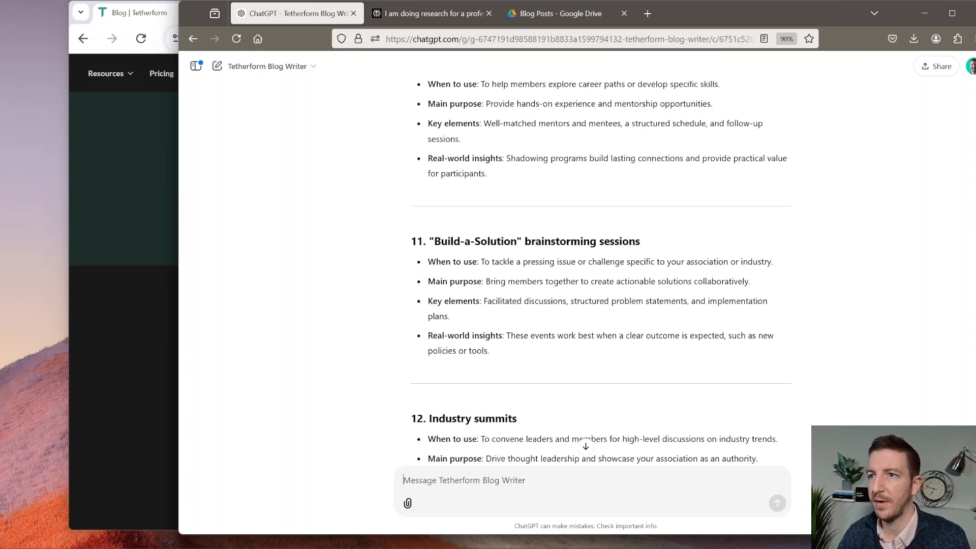
Start a follow-up prompt reading "Replace "Build-a-Solution" brainstorming sessions with", copying the name from idea 11's heading.
{"action": "scroll", "coordinate": [642, 235], "scroll_direction": "up", "scroll_amount": 2}
{"action": "left_click_drag", "start_coordinate": [661, 241], "coordinate": [429, 241]}
{"action": "key", "text": "ctrl+c"}
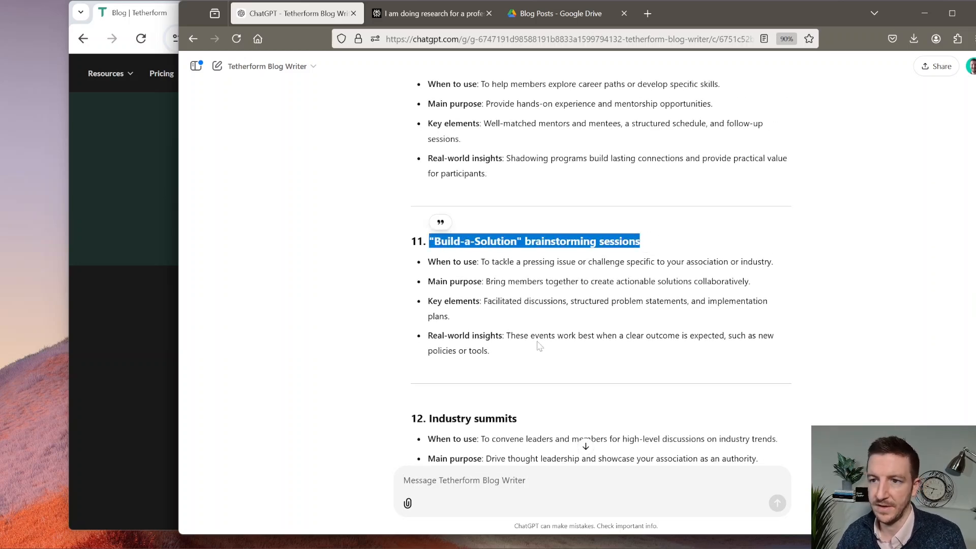
{"action": "scroll", "coordinate": [601, 272], "scroll_direction": "down", "scroll_amount": 4}
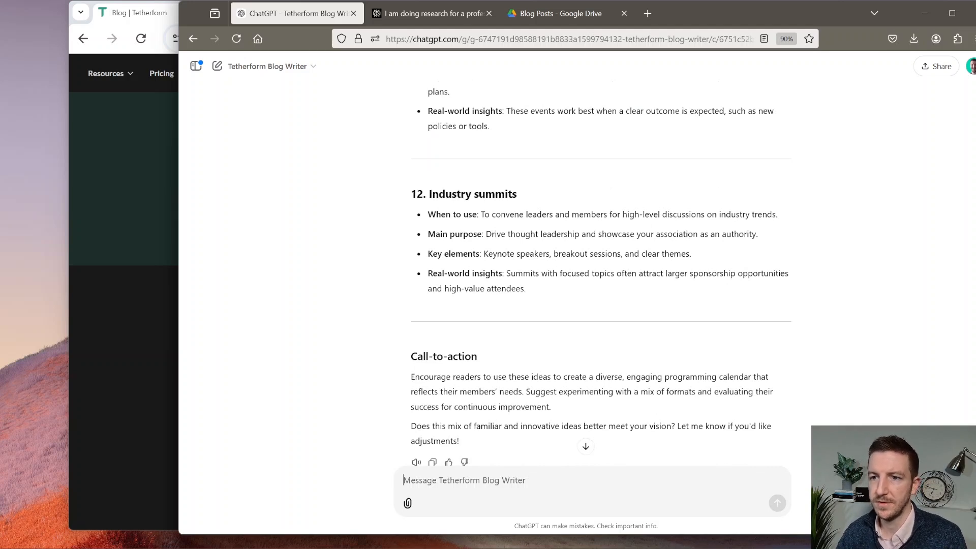
{"action": "type", "text": "Replace"}
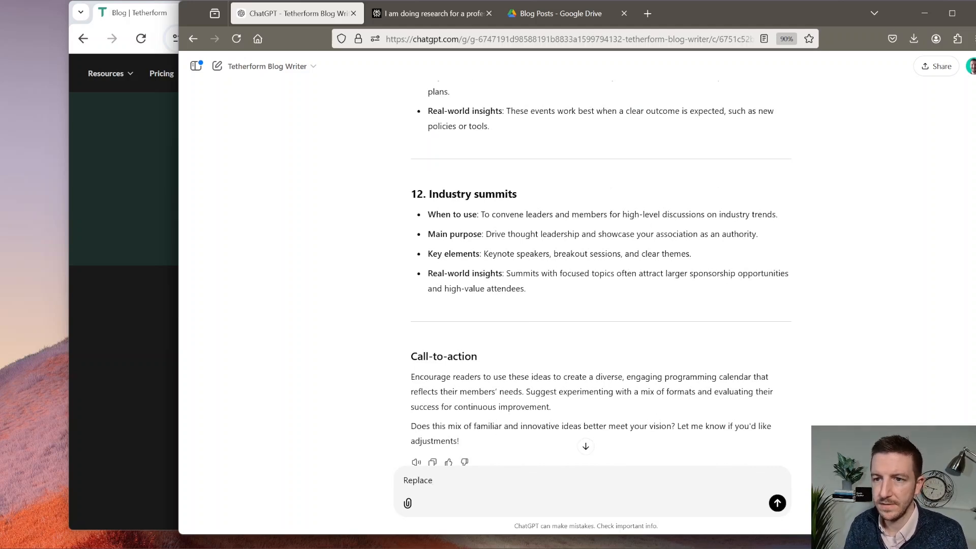
{"action": "key", "text": "ctrl+v"}
{"action": "type", "text": "i"}
{"action": "key", "text": "BackSpace"}
{"action": "type", "text": "witht o"}
{"action": "key", "text": "BackSpace"}
{"action": "key", "text": "BackSpace"}
{"action": "key", "text": "BackSpace"}
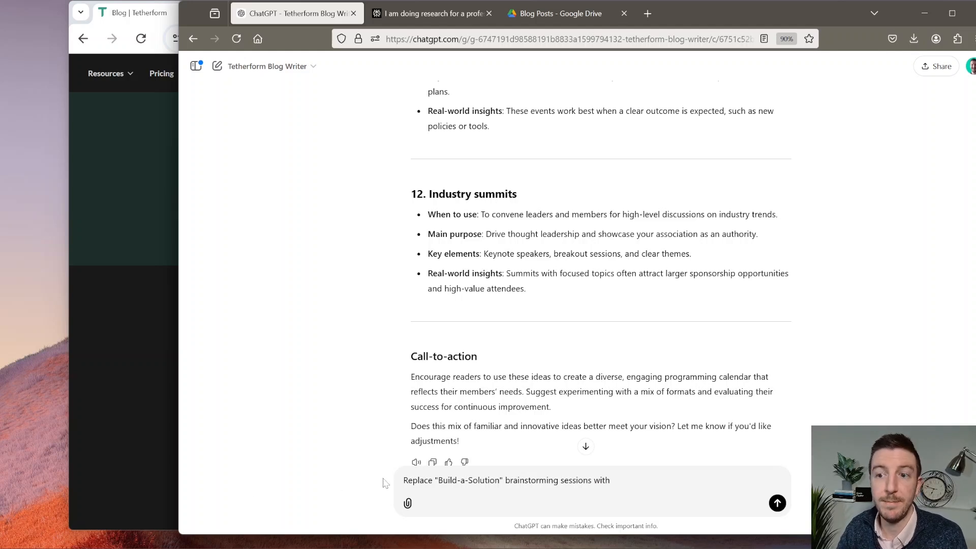
Reword the prompt to "Combine "Build-a-Solution" brainstorming sessions with the hackathon section and provide a separate 12th idea." and send it.
{"action": "double_click", "coordinate": [418, 480]}
{"action": "type", "text": "Combine \"Build-a-Solution\""}
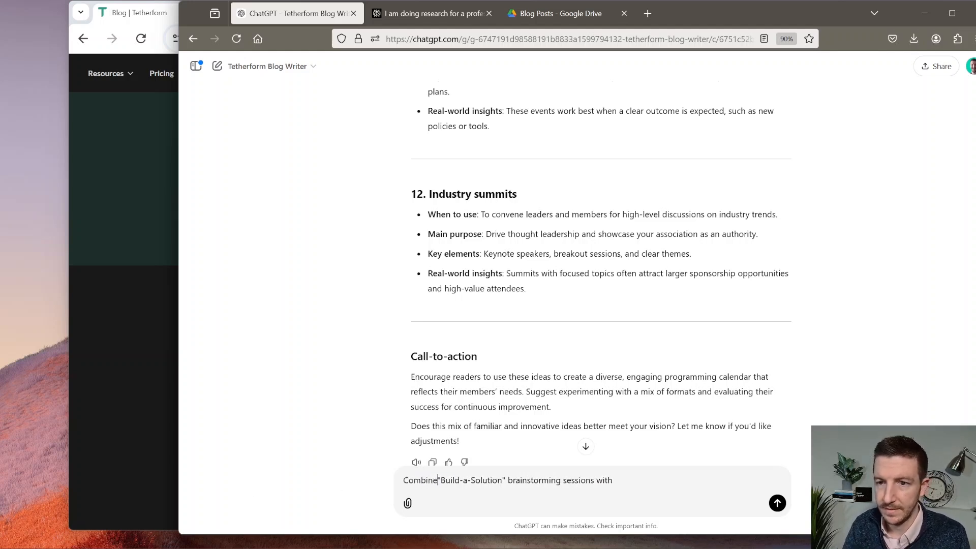
{"action": "type", "text": " brainstorming sessions with the hackathon "}
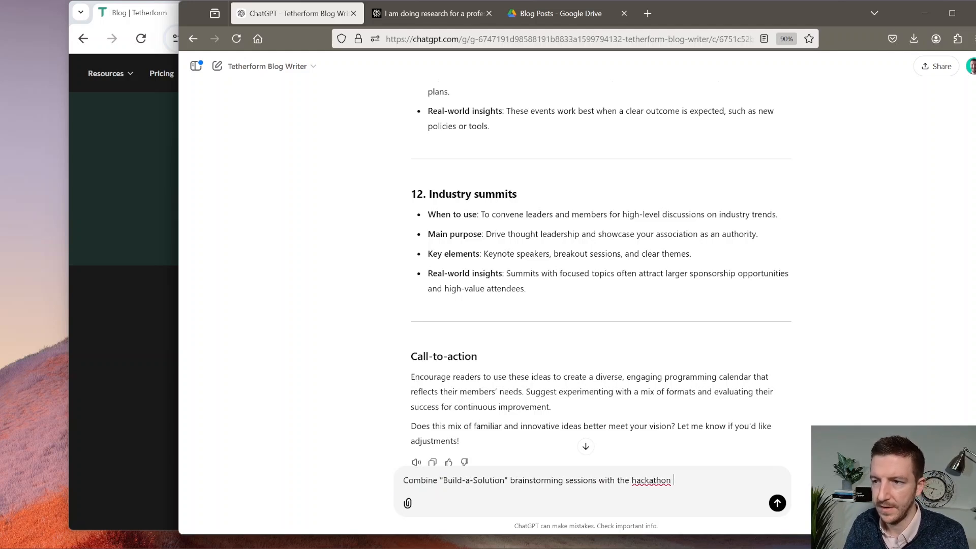
{"action": "type", "text": "section and provide a separate 12"}
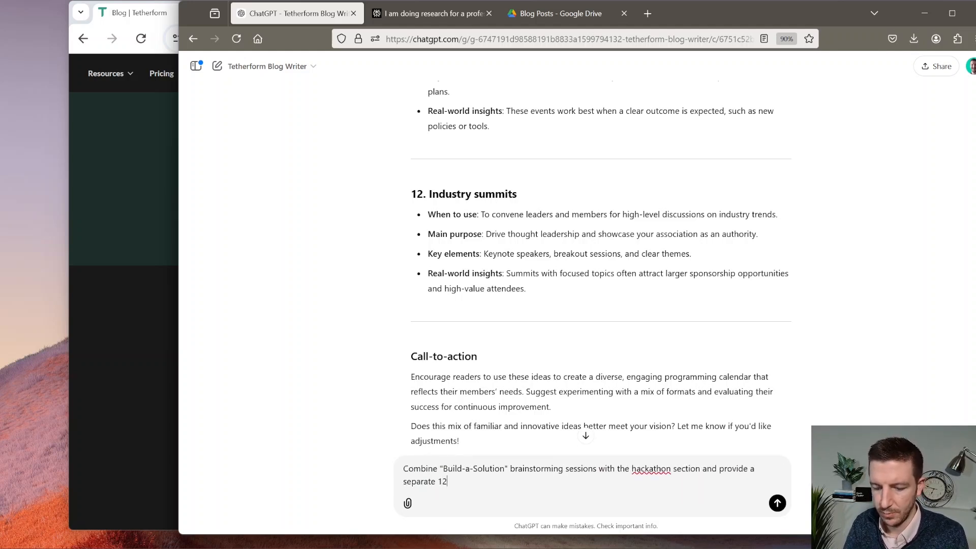
{"action": "type", "text": "th idea."}
{"action": "key", "text": "Return"}
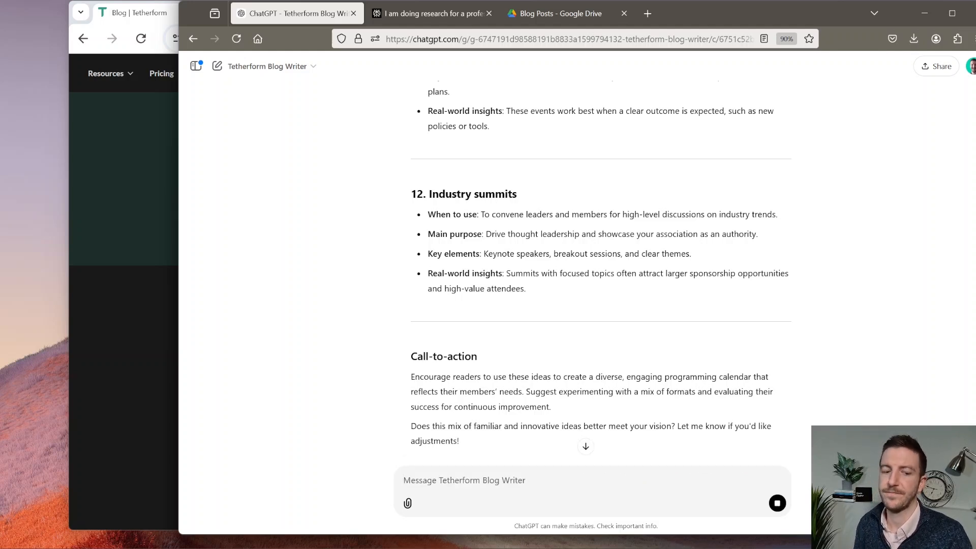
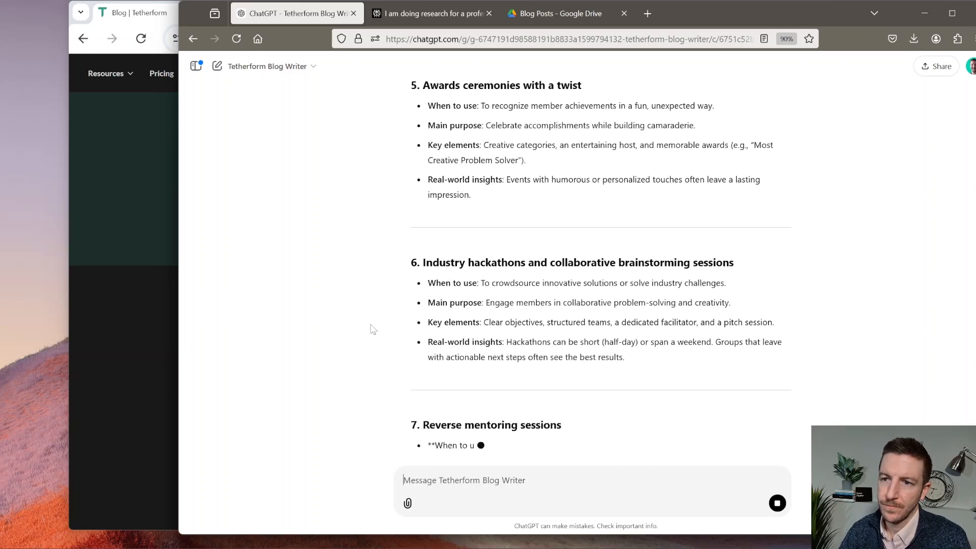
Switch to Google Drive, create a blank Google Docs document from the Blog Posts folder, and collapse the document's tab outline.
{"action": "left_click", "coordinate": [554, 14]}
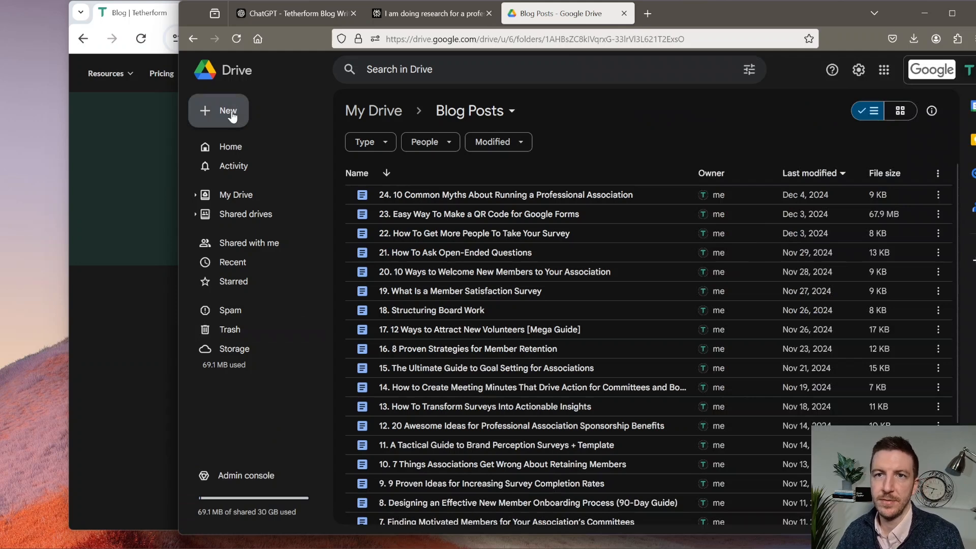
{"action": "scroll", "coordinate": [554, 284], "scroll_direction": "down", "scroll_amount": 3}
{"action": "scroll", "coordinate": [559, 305], "scroll_direction": "up", "scroll_amount": 3}
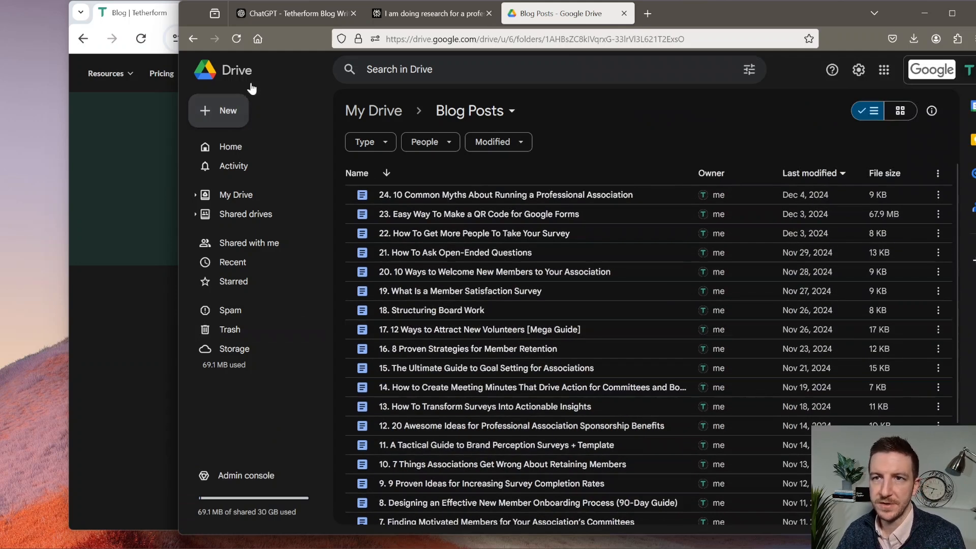
{"action": "left_click", "coordinate": [210, 110]}
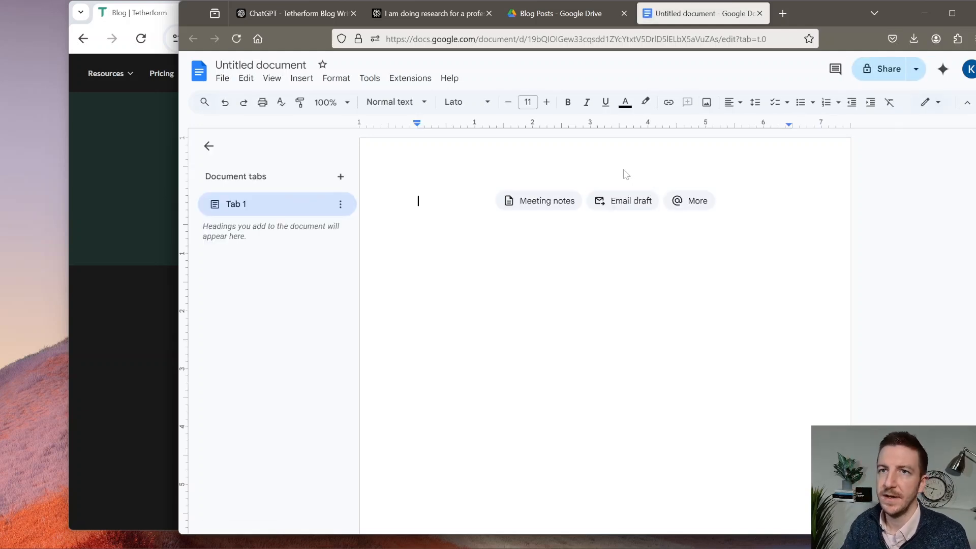
{"action": "left_click", "coordinate": [209, 147]}
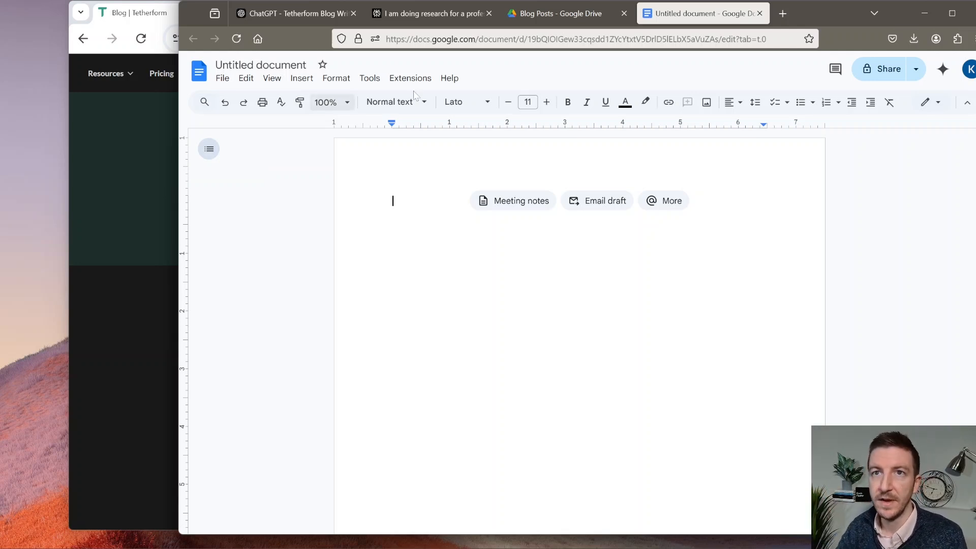
Check the post numbering in the Blog Posts folder and name the new document "25. Program Ideas for Associations".
{"action": "left_click", "coordinate": [559, 14]}
{"action": "left_click", "coordinate": [681, 21]}
{"action": "left_click", "coordinate": [260, 65]}
{"action": "type", "text": "25."}
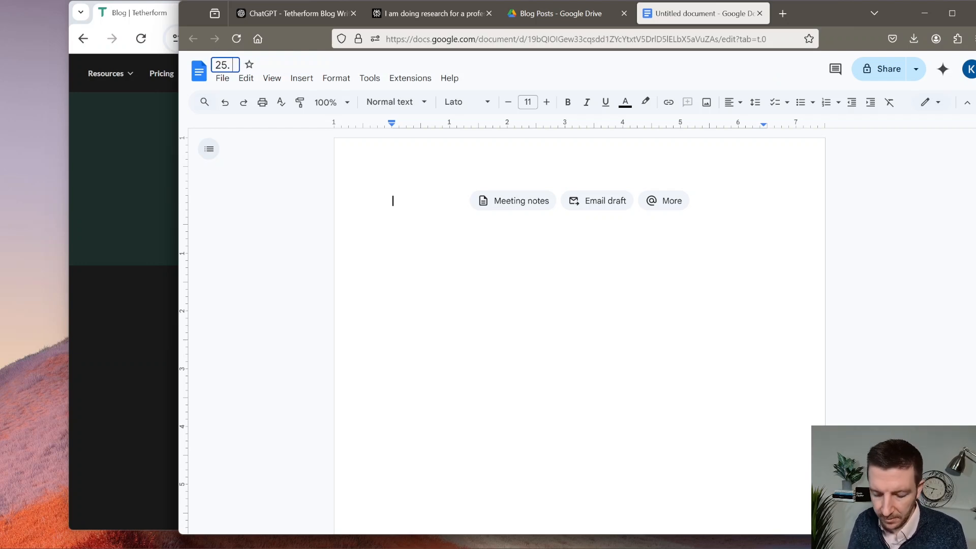
{"action": "type", "text": " Program Ideas"}
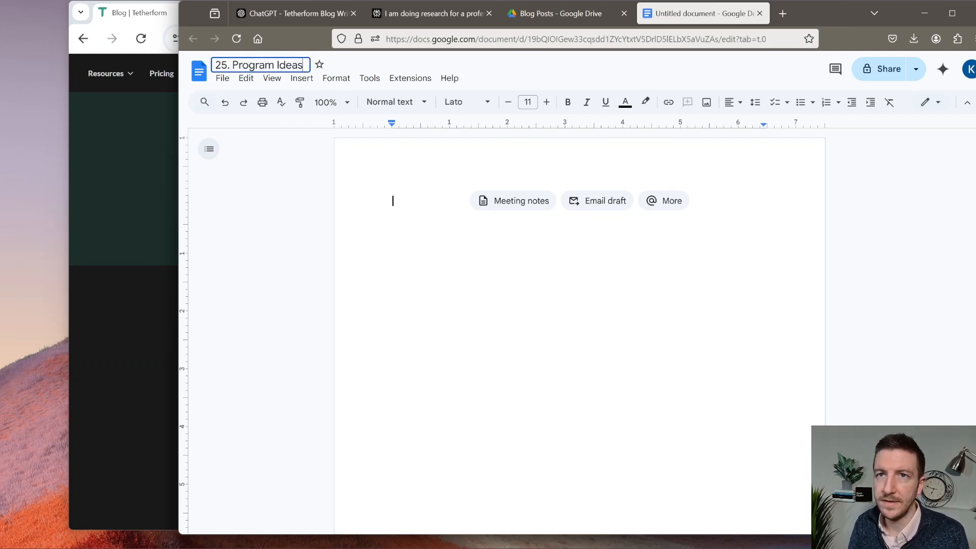
{"action": "type", "text": " for Associations"}
{"action": "key", "text": "Return"}
Reuse "Program Ideas for Associations" from the document name as a Title-styled heading in the body, and switch the document to pageless format.
{"action": "left_click", "coordinate": [232, 65]}
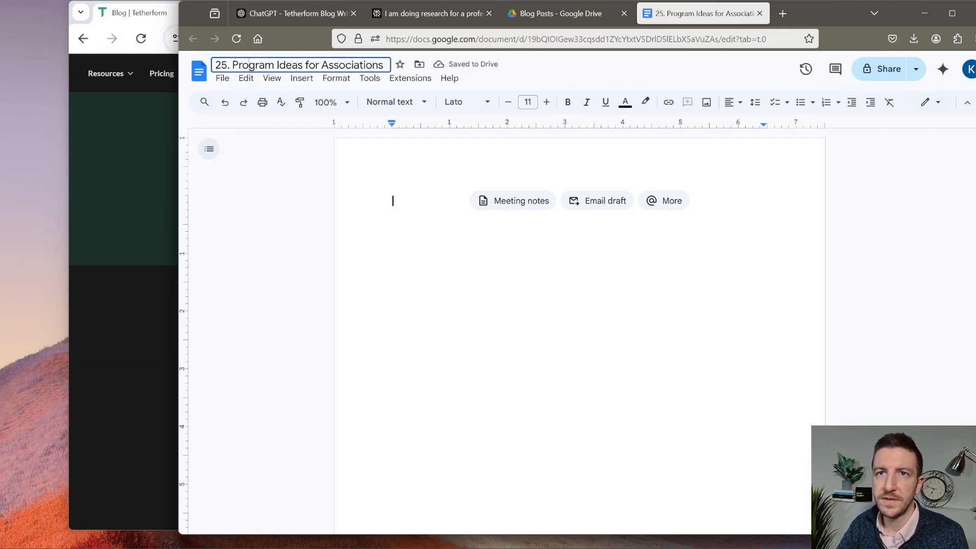
{"action": "key", "text": "shift+End"}
{"action": "left_click", "coordinate": [393, 201]}
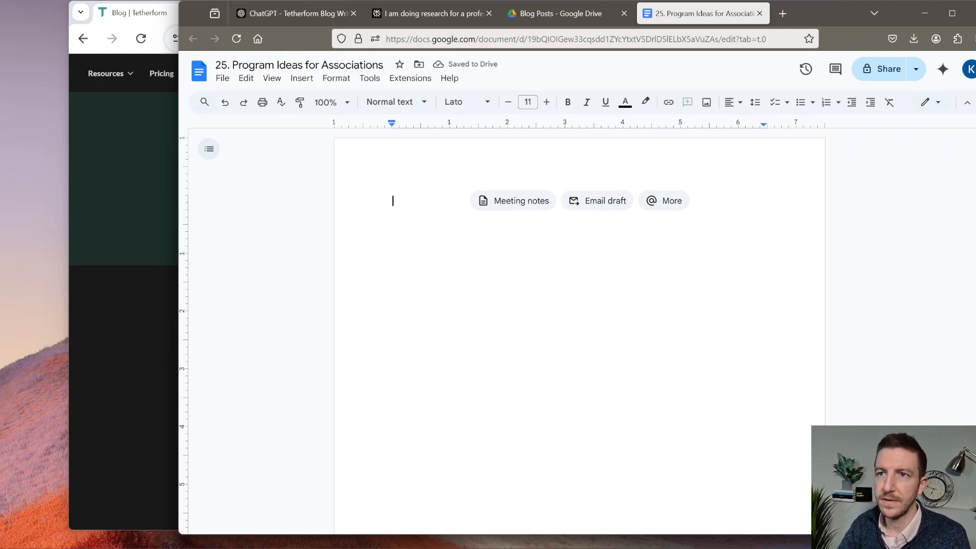
{"action": "type", "text": "Program Ideas for Associations"}
{"action": "left_click", "coordinate": [394, 102]}
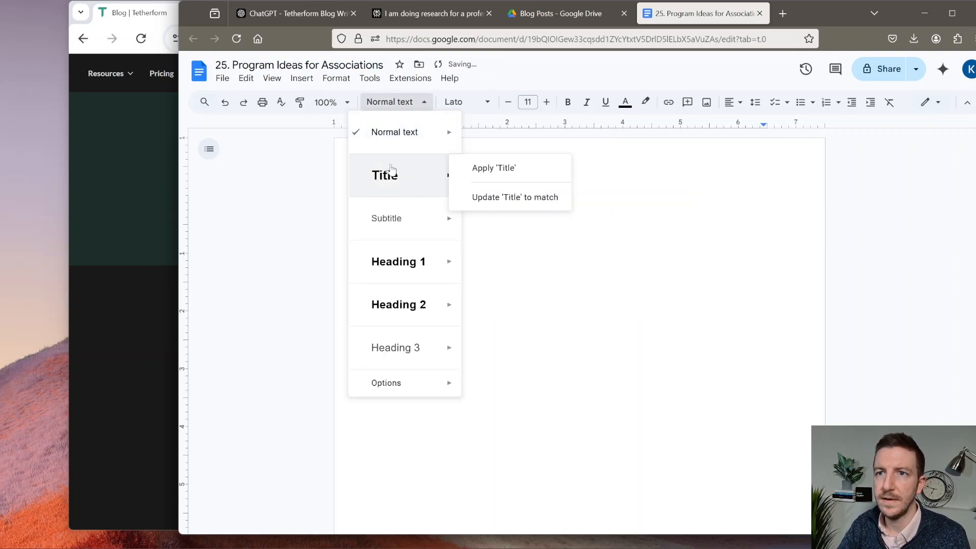
{"action": "left_click", "coordinate": [385, 170]}
{"action": "key", "text": "Return"}
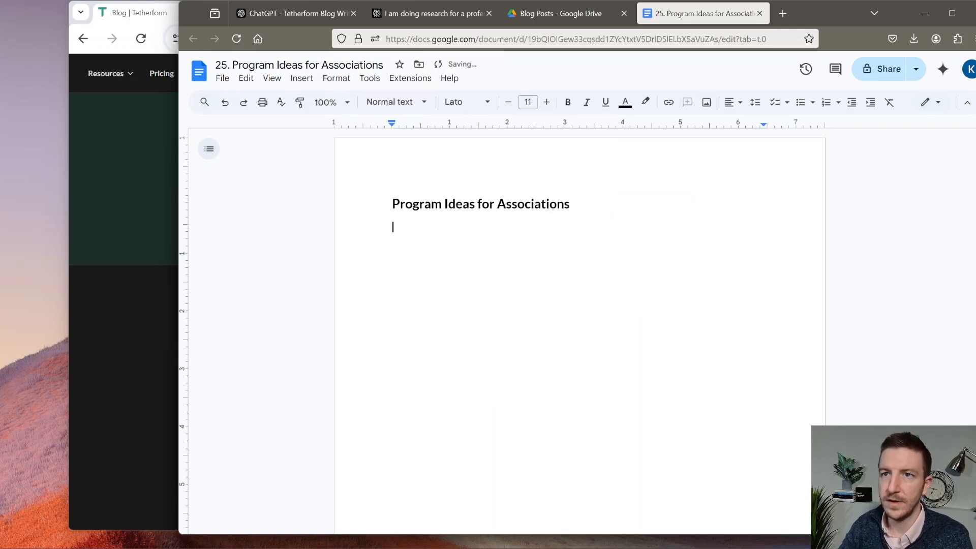
{"action": "left_click", "coordinate": [335, 77]}
{"action": "left_click", "coordinate": [375, 282]}
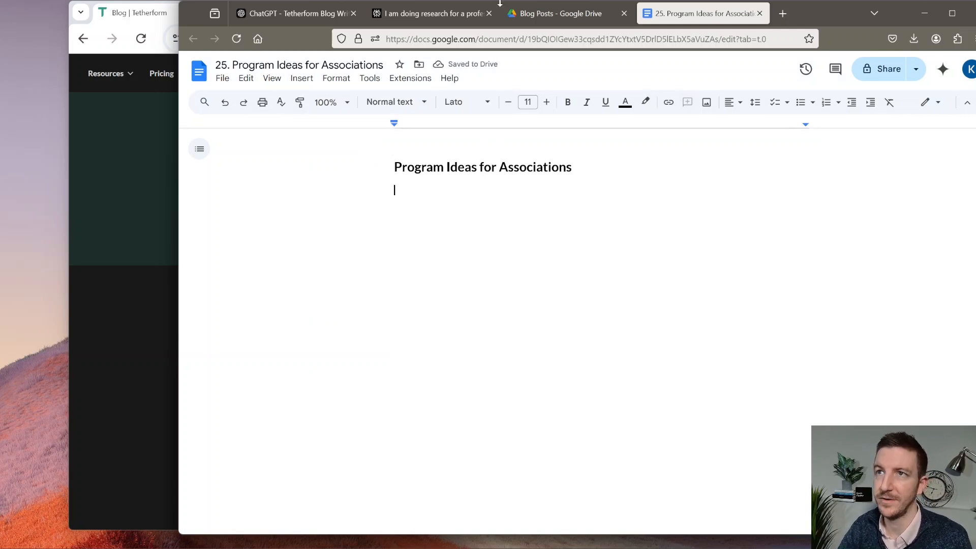
Switch to the ChatGPT conversation, check the end of the outline, and send the prompt "Please start writing".
{"action": "left_click", "coordinate": [305, 14]}
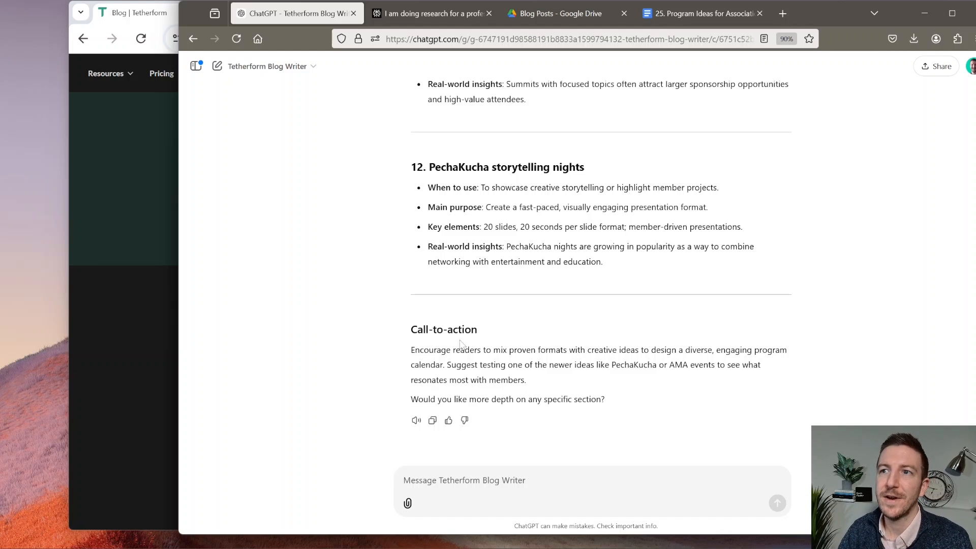
{"action": "scroll", "coordinate": [460, 344], "scroll_direction": "up", "scroll_amount": 2}
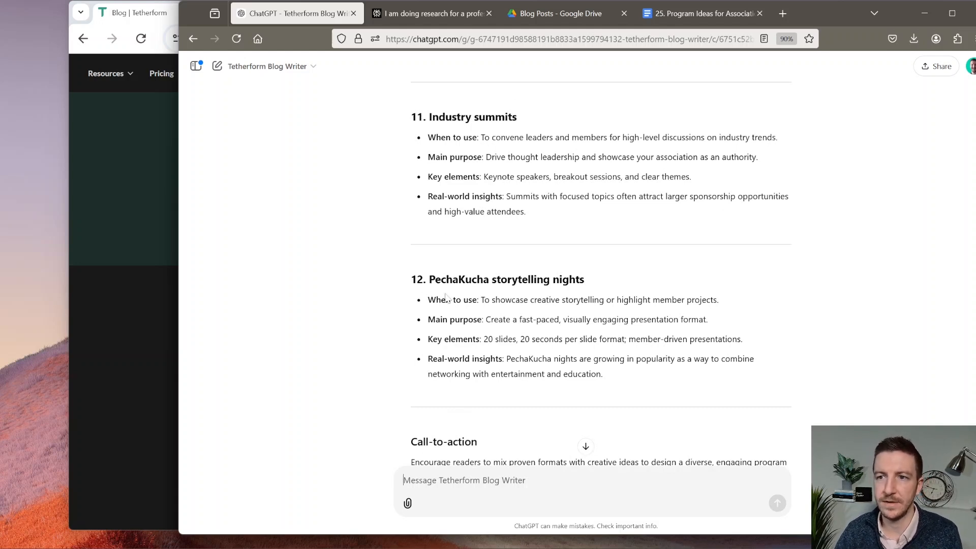
{"action": "scroll", "coordinate": [448, 298], "scroll_direction": "down", "scroll_amount": 2}
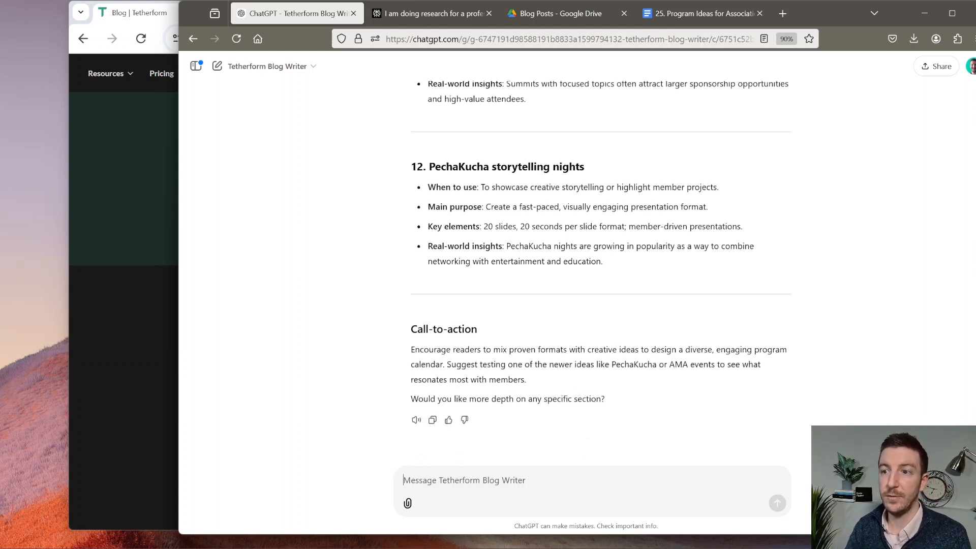
{"action": "type", "text": "Please st"}
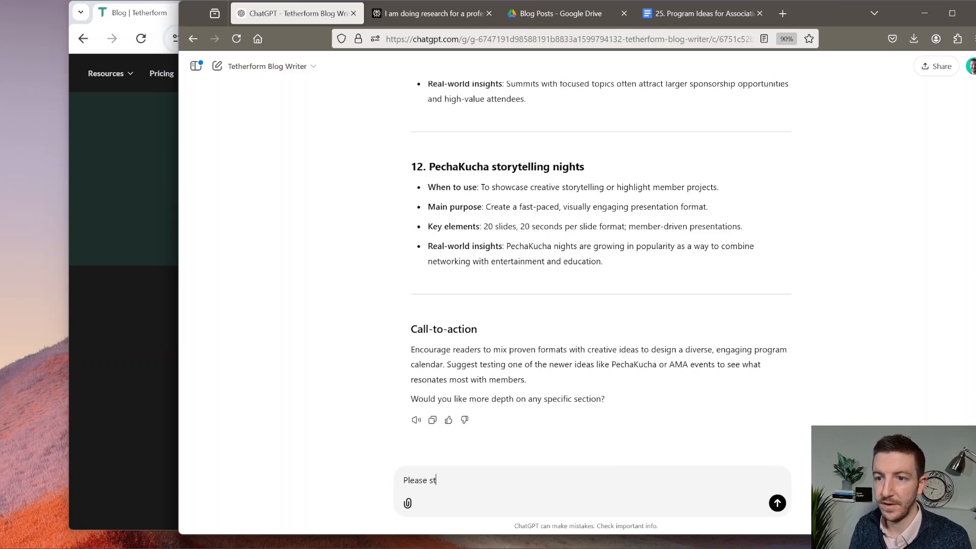
{"action": "type", "text": "art writing"}
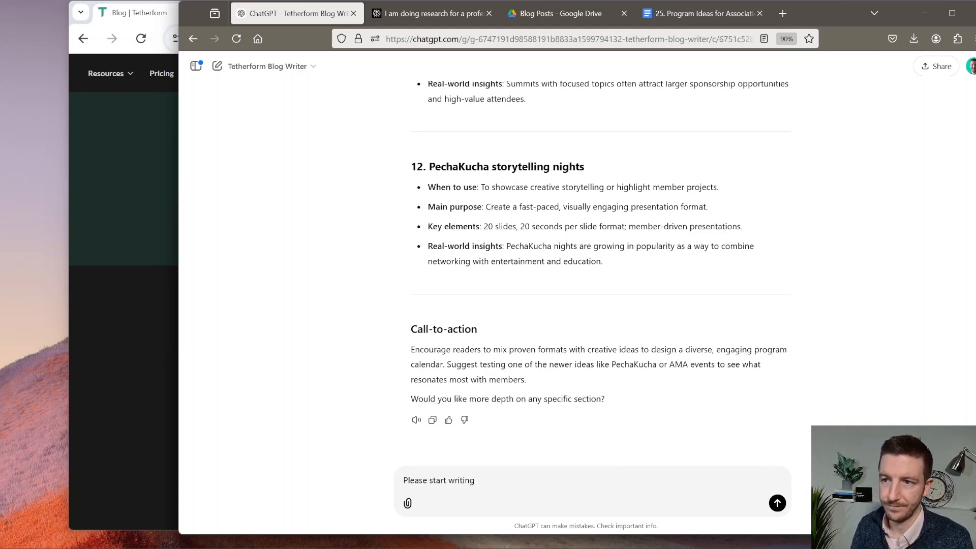
{"action": "key", "text": "Return"}
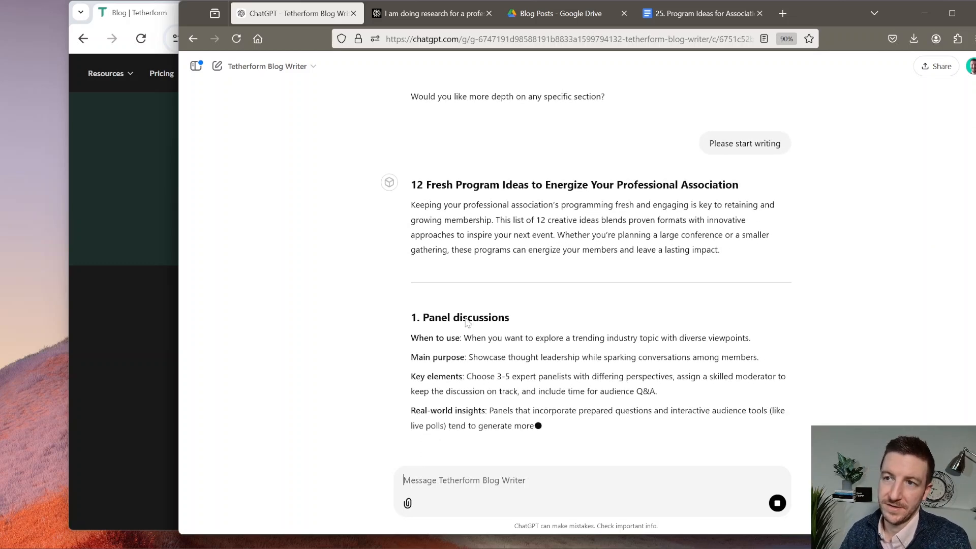
Copy the draft's introduction paragraph from ChatGPT into the Google Docs document below the title and start a new line after it.
{"action": "scroll", "coordinate": [466, 322], "scroll_direction": "up", "scroll_amount": 3}
{"action": "left_click_drag", "start_coordinate": [411, 316], "coordinate": [746, 357]}
{"action": "key", "text": "ctrl+c"}
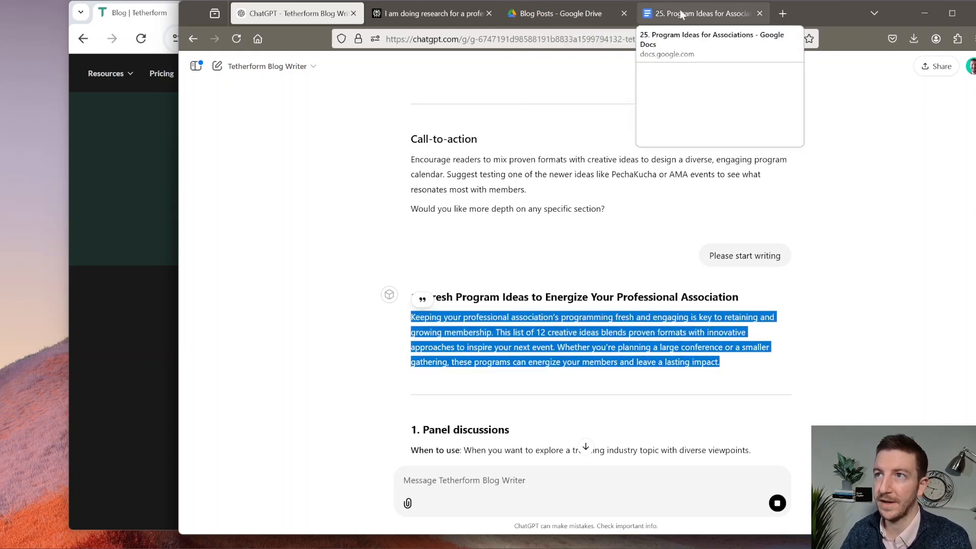
{"action": "left_click", "coordinate": [701, 13]}
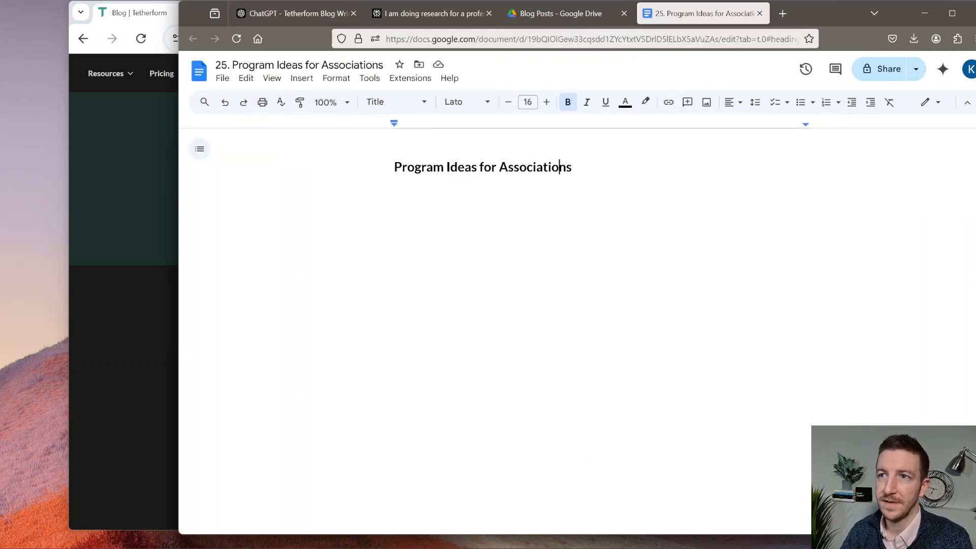
{"action": "double_click", "coordinate": [397, 195]}
{"action": "key", "text": "ctrl+v"}
{"action": "key", "text": "Return"}
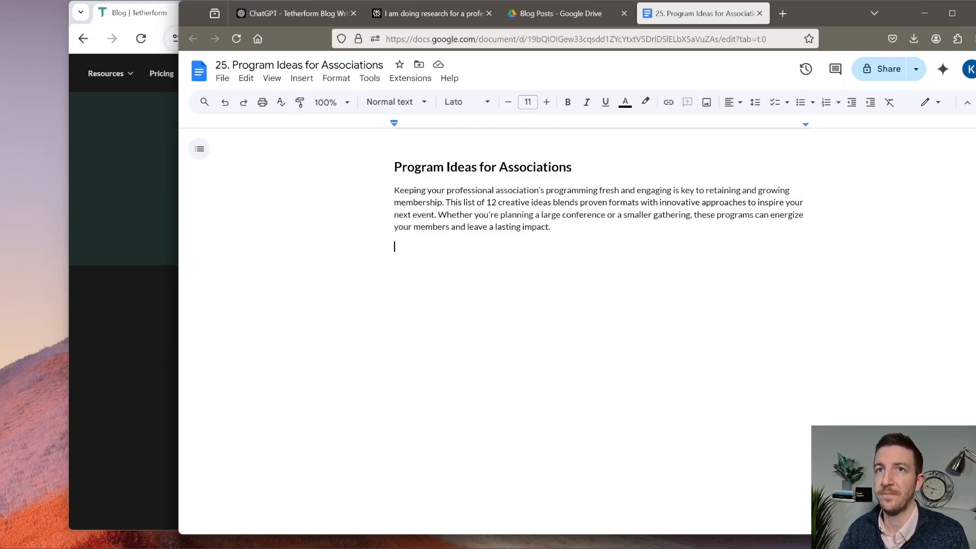
Return to ChatGPT and examine the format and depth of the drafted introduction and program idea sections.
{"action": "left_click", "coordinate": [297, 14]}
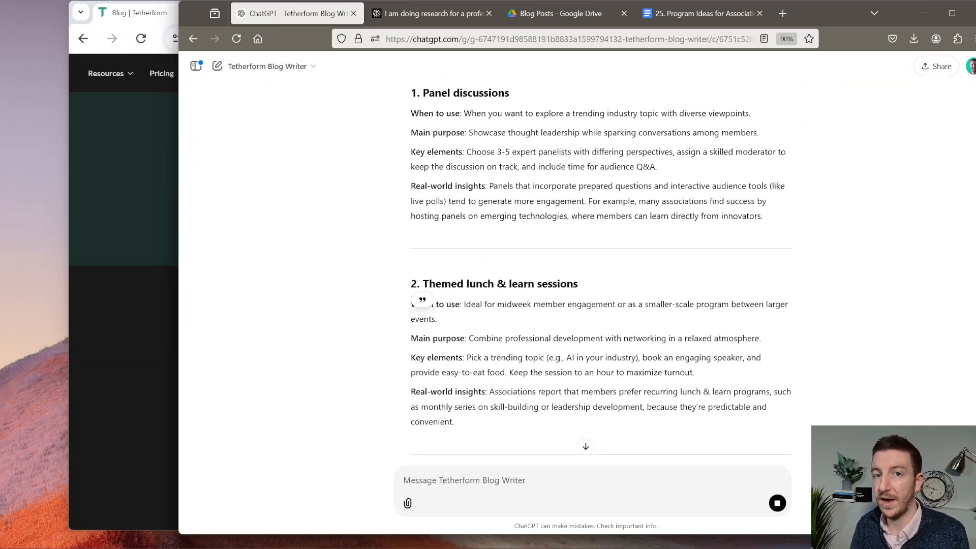
{"action": "scroll", "coordinate": [488, 283], "scroll_direction": "up", "scroll_amount": 4}
{"action": "scroll", "coordinate": [488, 283], "scroll_direction": "down", "scroll_amount": 20}
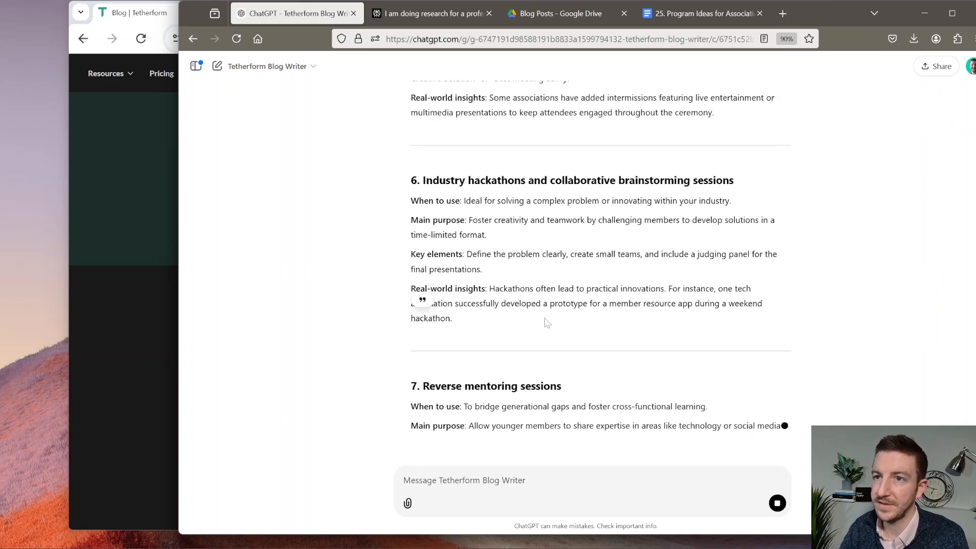
{"action": "scroll", "coordinate": [544, 322], "scroll_direction": "up", "scroll_amount": 20}
{"action": "scroll", "coordinate": [549, 324], "scroll_direction": "up", "scroll_amount": 7}
{"action": "scroll", "coordinate": [549, 324], "scroll_direction": "down", "scroll_amount": 4}
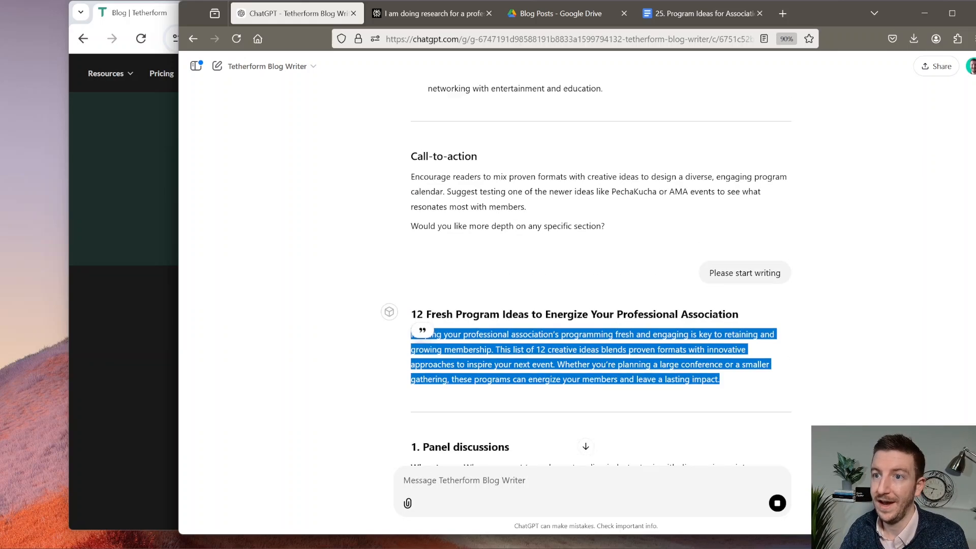
{"action": "left_click", "coordinate": [522, 278]}
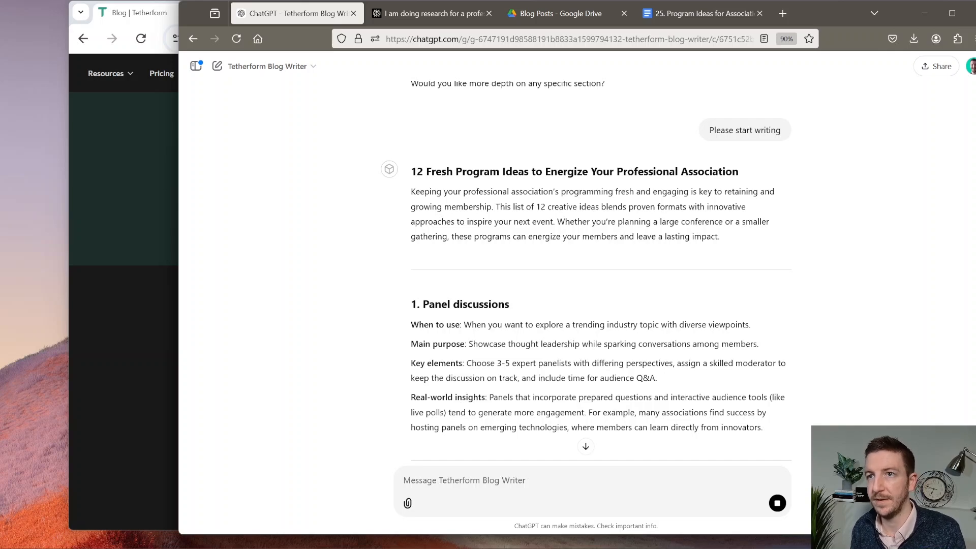
{"action": "scroll", "coordinate": [538, 350], "scroll_direction": "down", "scroll_amount": 10}
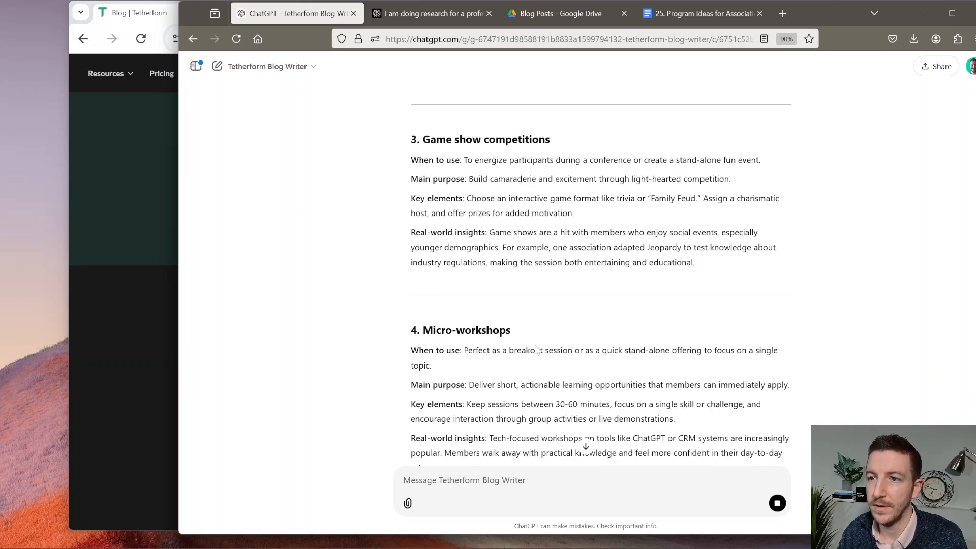
{"action": "scroll", "coordinate": [538, 351], "scroll_direction": "up", "scroll_amount": 8}
{"action": "scroll", "coordinate": [582, 377], "scroll_direction": "up", "scroll_amount": 4}
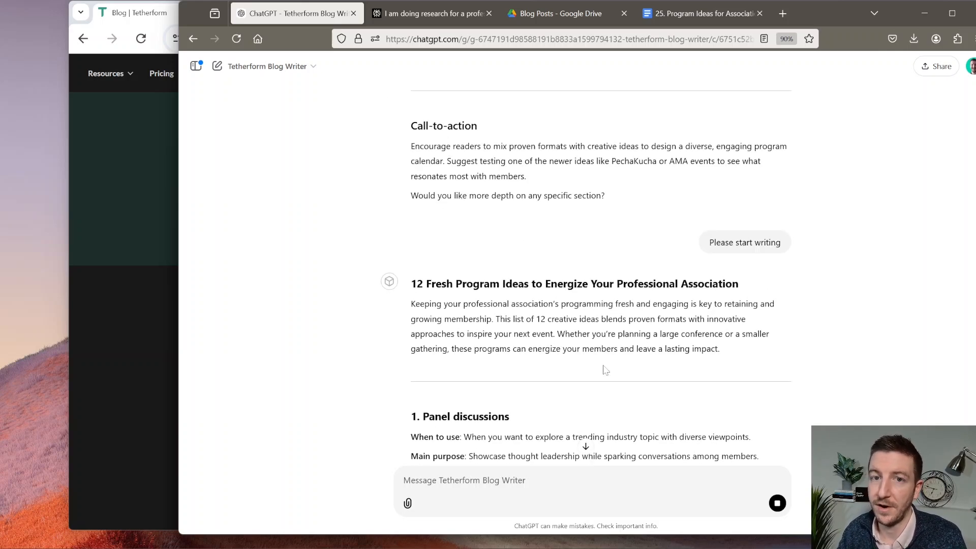
{"action": "scroll", "coordinate": [582, 377], "scroll_direction": "down", "scroll_amount": 12}
{"action": "scroll", "coordinate": [582, 377], "scroll_direction": "down", "scroll_amount": 12}
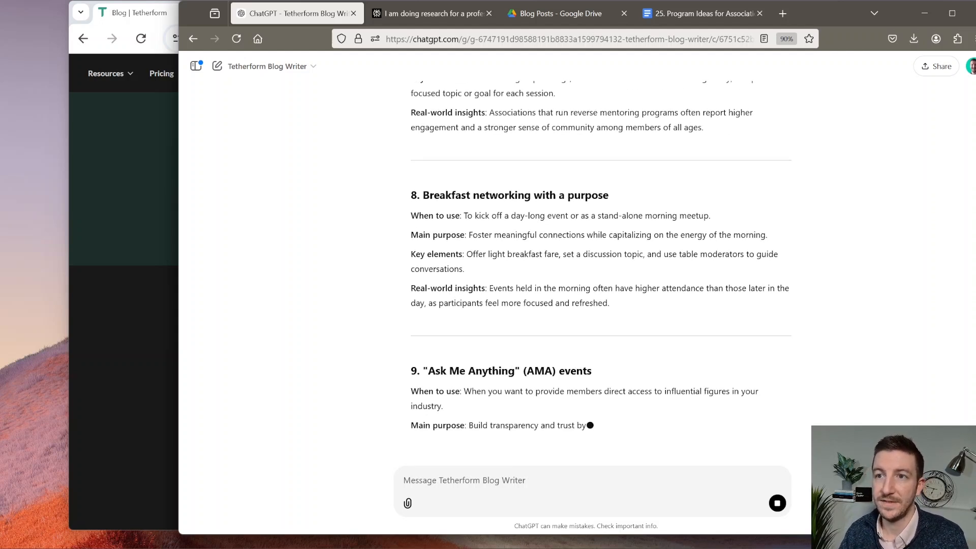
{"action": "left_click_drag", "start_coordinate": [607, 283], "coordinate": [413, 178]}
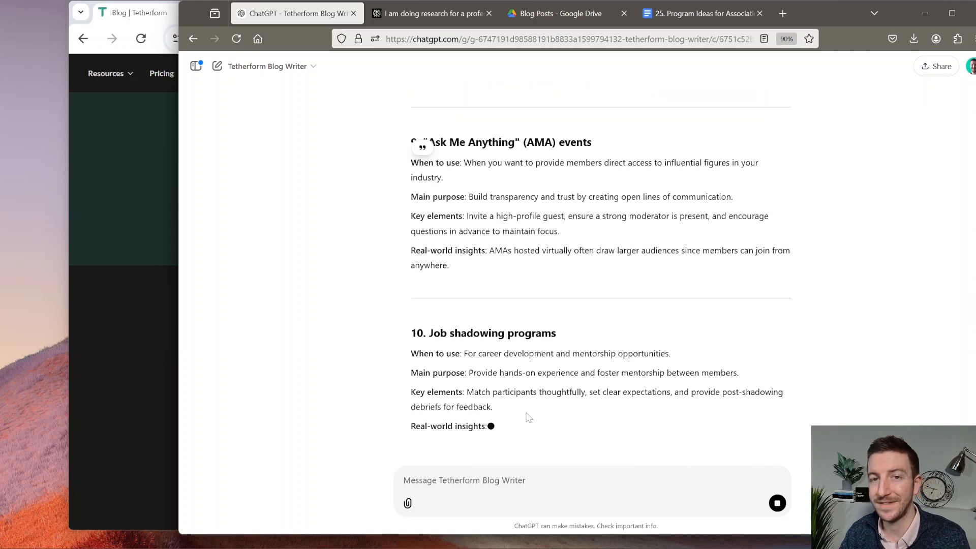
{"action": "scroll", "coordinate": [600, 274], "scroll_direction": "up", "scroll_amount": 8}
{"action": "scroll", "coordinate": [488, 305], "scroll_direction": "up", "scroll_amount": 12}
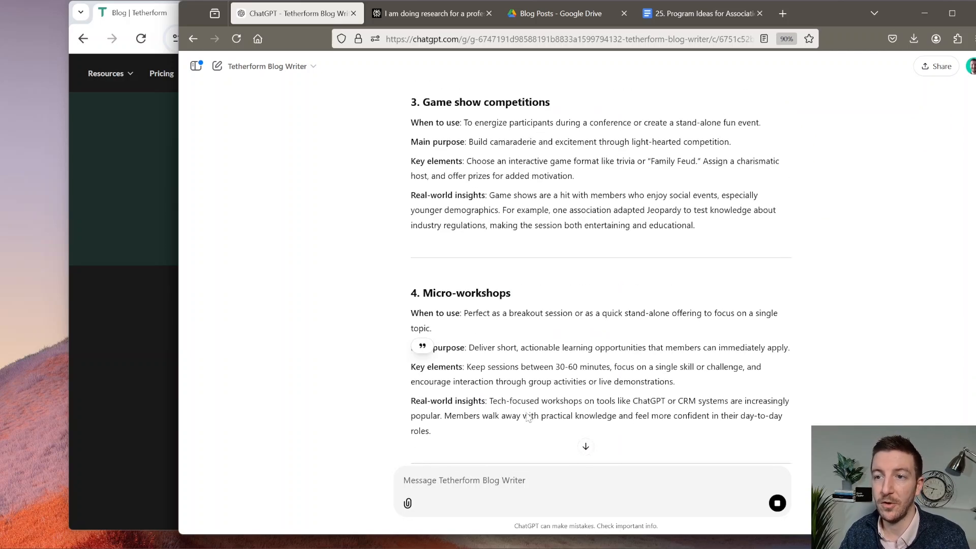
{"action": "scroll", "coordinate": [531, 416], "scroll_direction": "down", "scroll_amount": 14}
{"action": "scroll", "coordinate": [531, 416], "scroll_direction": "down", "scroll_amount": 10}
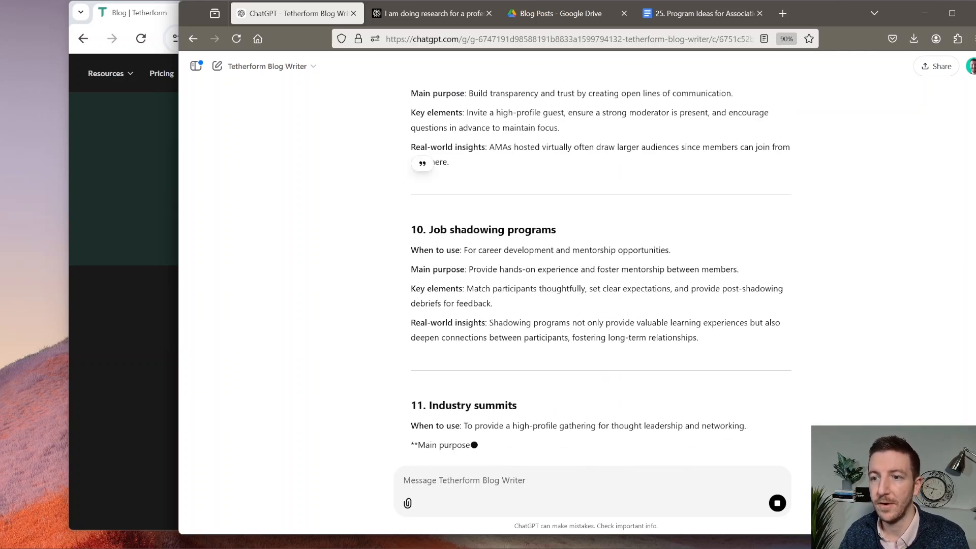
Send the prompt "Please start over with writing, one section at a time, like the instructions say. Start with section 1.".
{"action": "type", "text": "Please s"}
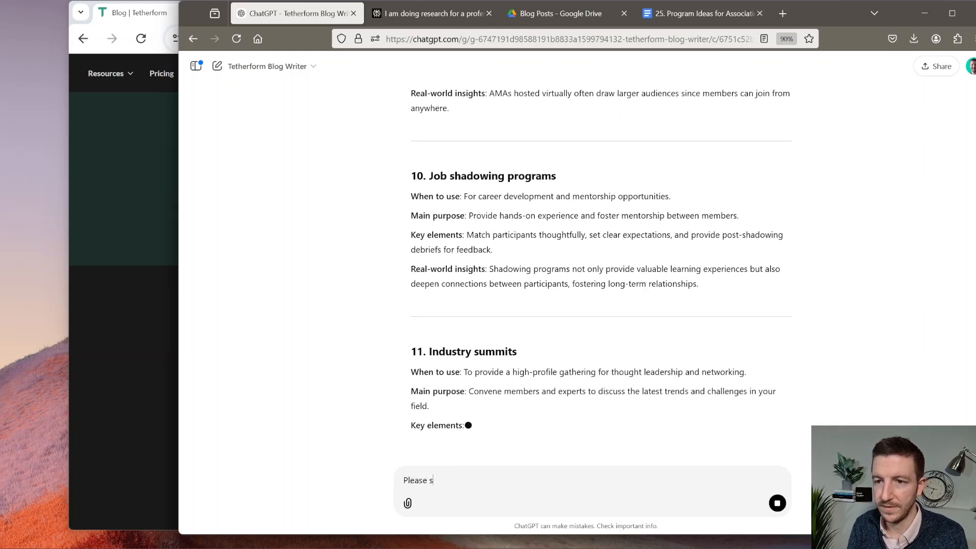
{"action": "type", "text": "tart over with writ"}
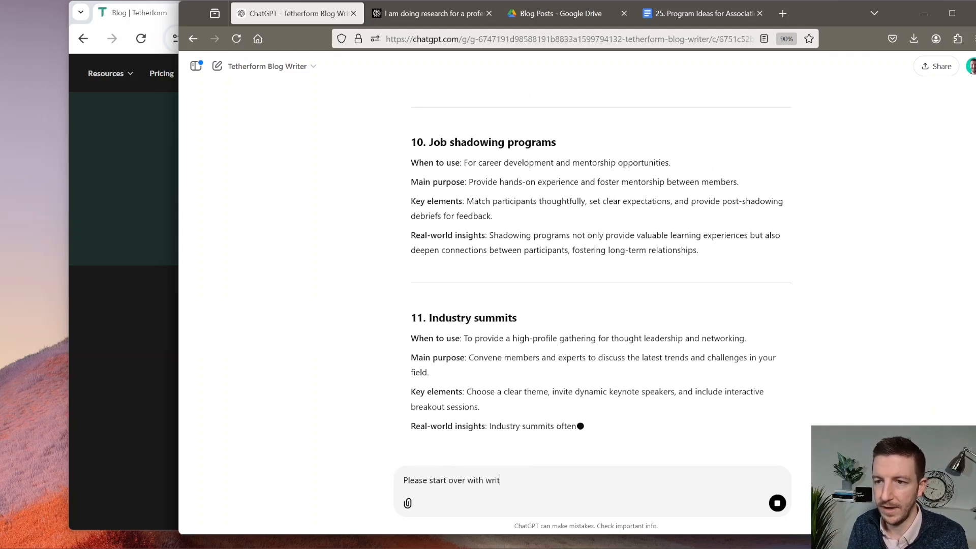
{"action": "type", "text": "ing, one section a"}
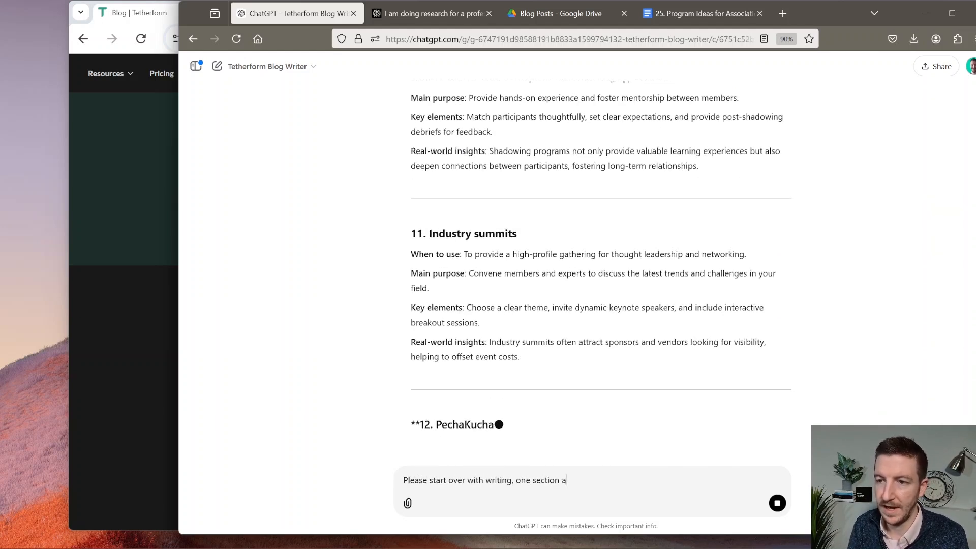
{"action": "type", "text": "t a time, like the insr"}
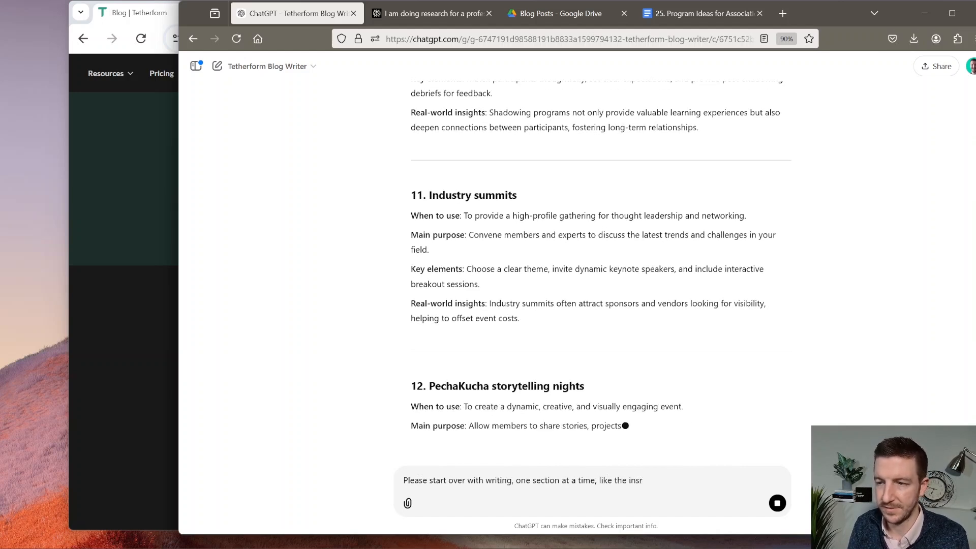
{"action": "key", "text": "BackSpace"}
{"action": "type", "text": "tructios"}
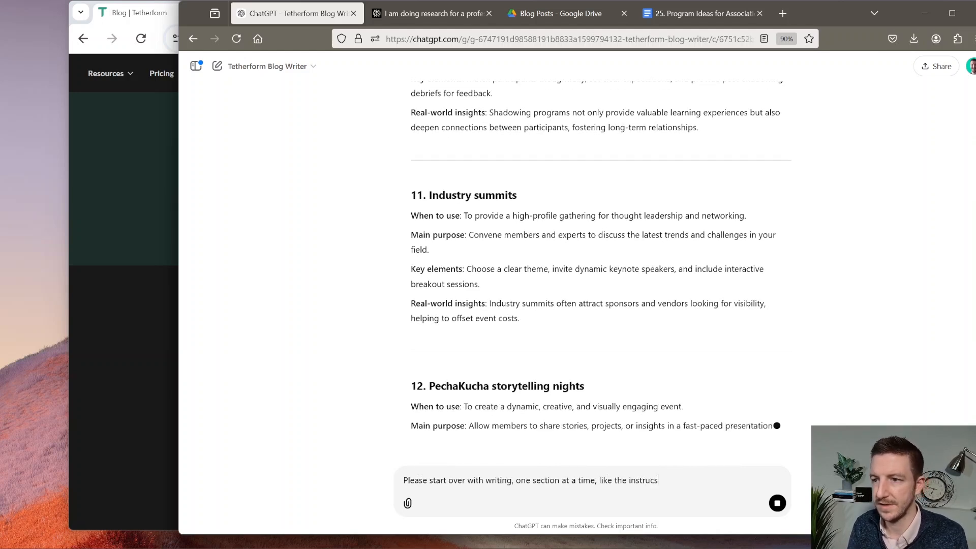
{"action": "key", "text": "BackSpace"}
{"action": "type", "text": "ns say."}
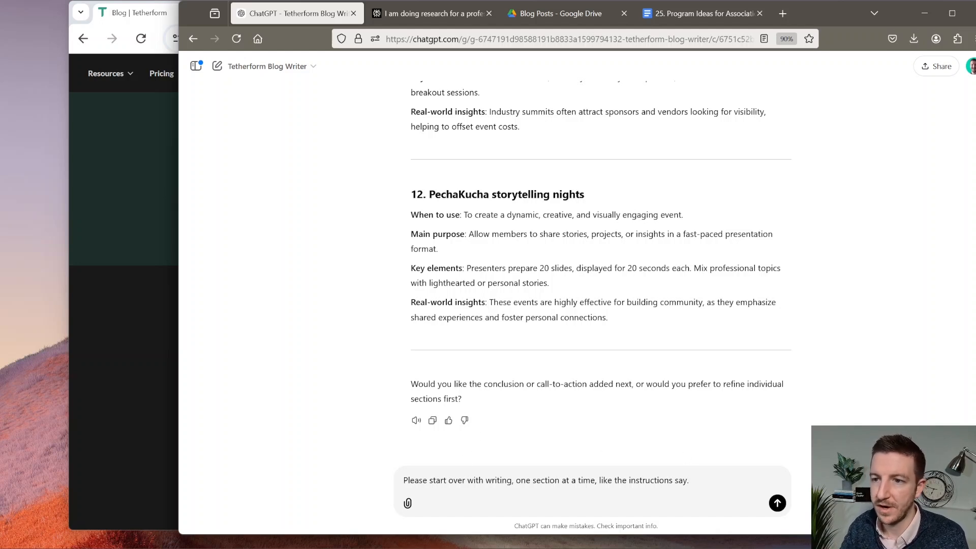
{"action": "type", "text": "Start with section 1."}
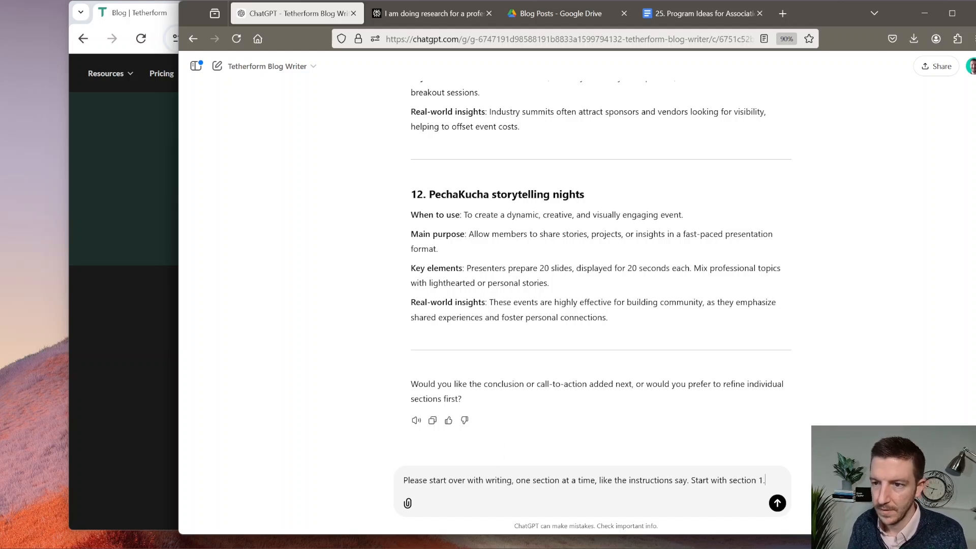
{"action": "key", "text": "Return"}
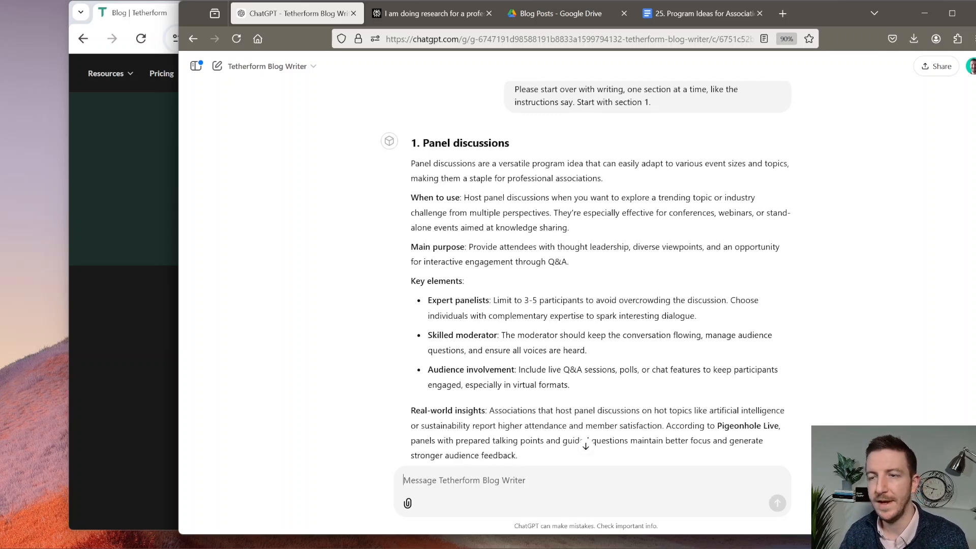
Copy the rewritten panel discussions text without its heading into the Google Docs document below the introduction, and insert an empty line above it.
{"action": "scroll", "coordinate": [581, 361], "scroll_direction": "down", "scroll_amount": 2}
{"action": "left_click_drag", "start_coordinate": [554, 381], "coordinate": [409, 319]}
{"action": "key", "text": "ctrl+c"}
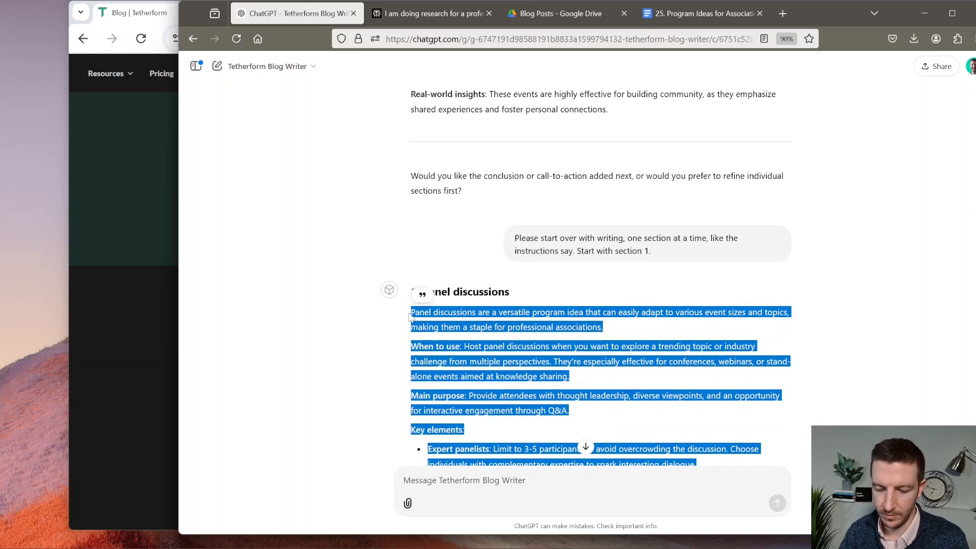
{"action": "left_click", "coordinate": [704, 13]}
{"action": "key", "text": "ctrl+v"}
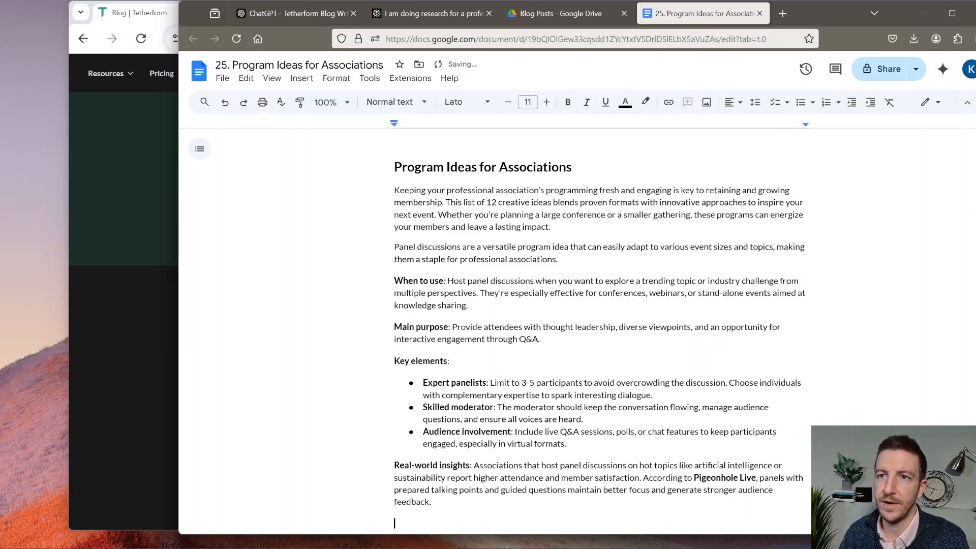
{"action": "left_click", "coordinate": [552, 226]}
{"action": "key", "text": "Return"}
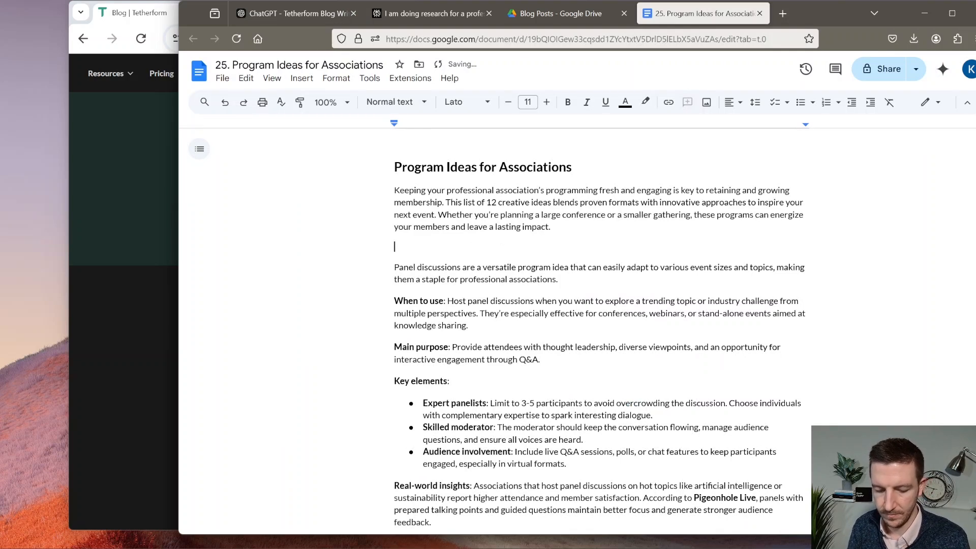
Enter "1 Panel Discussions" on the empty line above the panel discussions text and format it as Heading 2.
{"action": "type", "text": "1 Pla"}
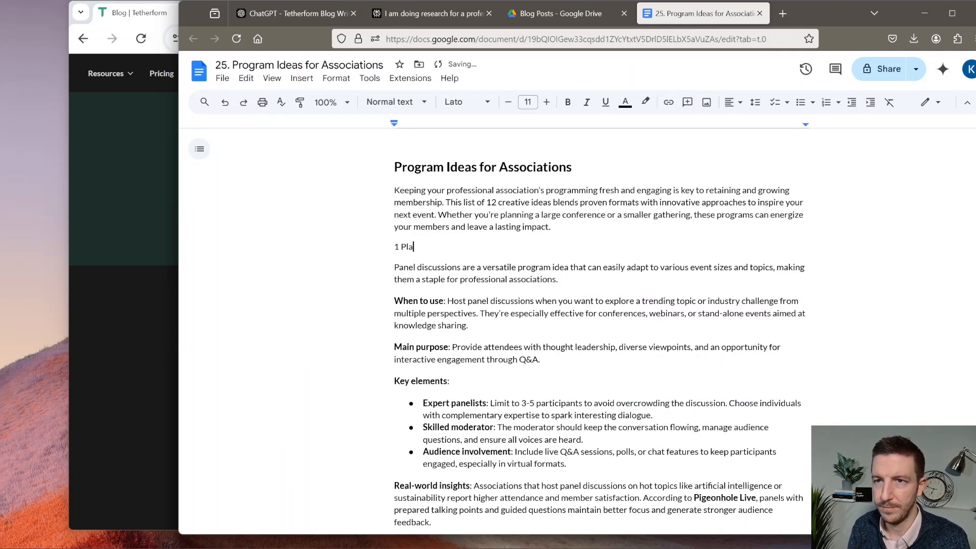
{"action": "key", "text": "BackSpace"}
{"action": "key", "text": "BackSpace"}
{"action": "type", "text": "an"}
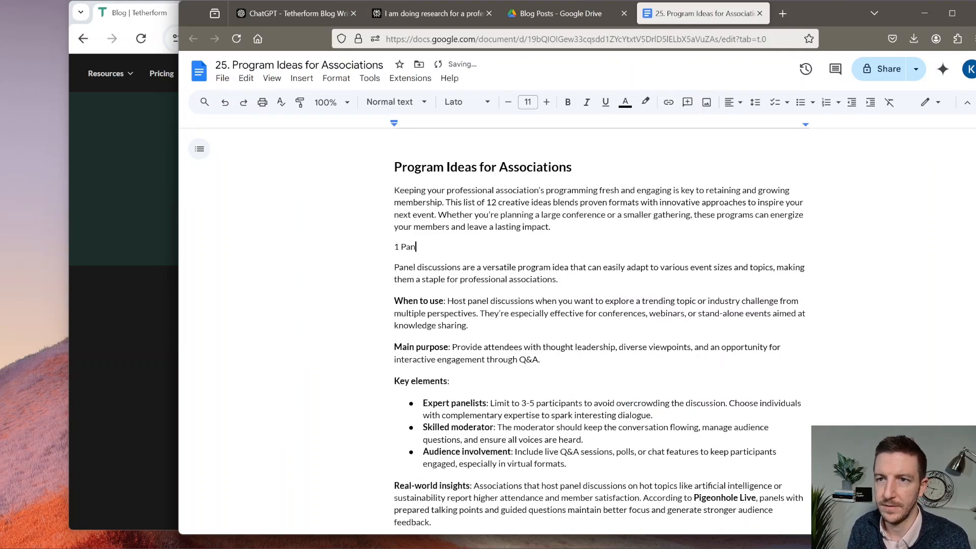
{"action": "type", "text": "el Deis"}
{"action": "type", "text": "iscussions"}
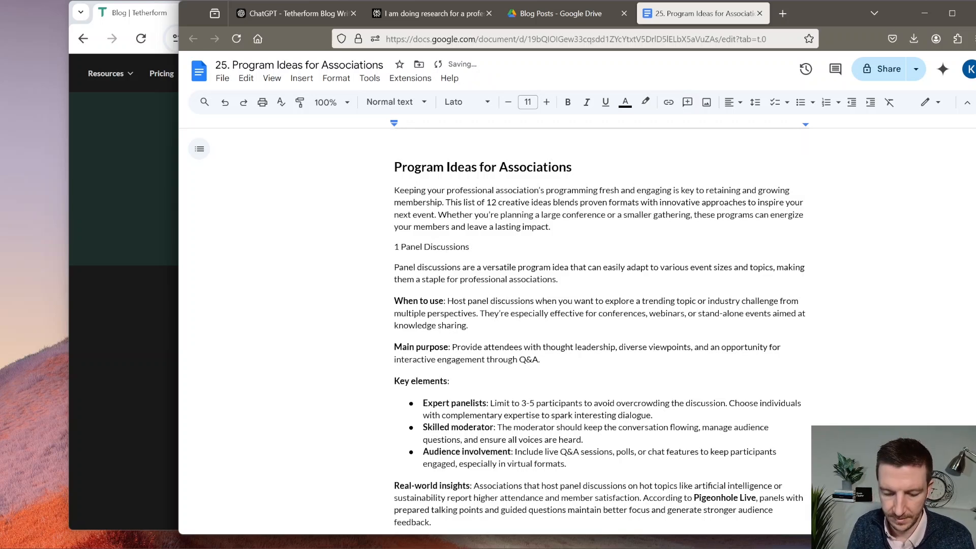
{"action": "key", "text": "ctrl+alt+2"}
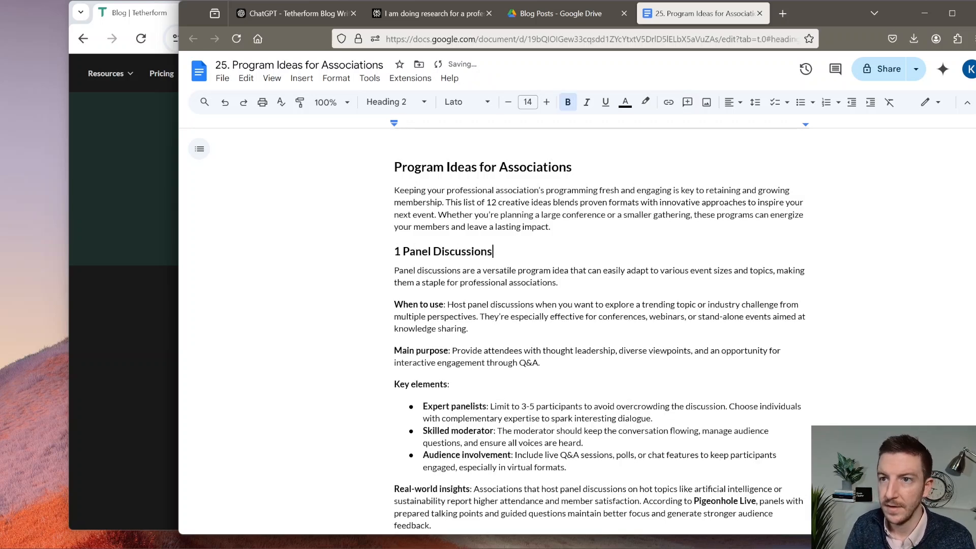
{"action": "key", "text": "ctrl+End"}
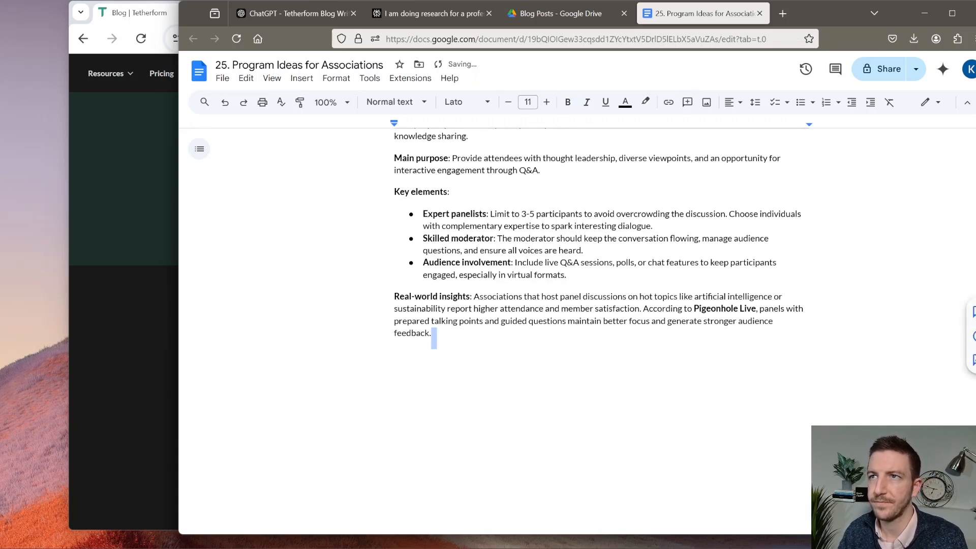
Return to ChatGPT and begin a prompt with "Rewrite to provide the "When to use" and "Main Purpose" information into a small, 2x2 table.".
{"action": "left_click", "coordinate": [296, 13]}
{"action": "left_click", "coordinate": [519, 378]}
{"action": "scroll", "coordinate": [520, 379], "scroll_direction": "down", "scroll_amount": 5}
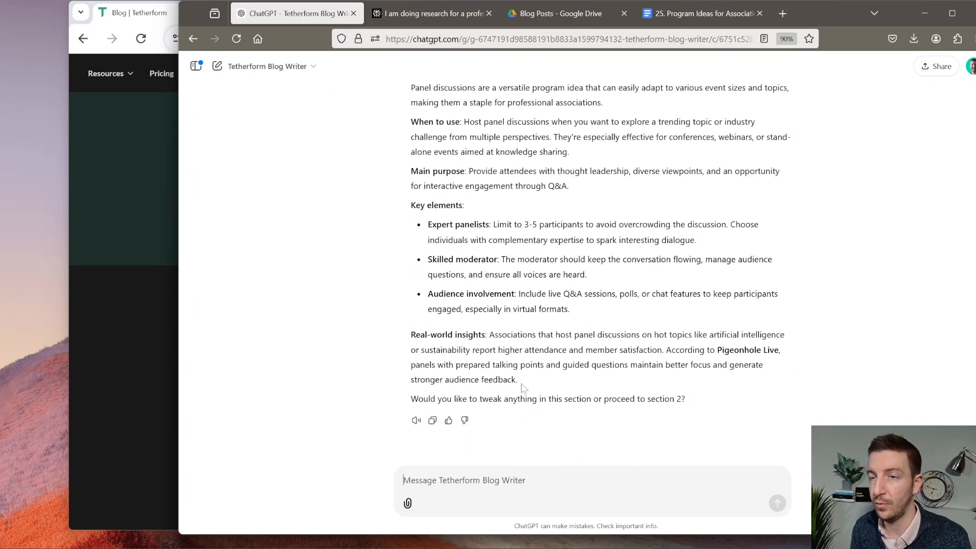
{"action": "scroll", "coordinate": [569, 360], "scroll_direction": "up", "scroll_amount": 3}
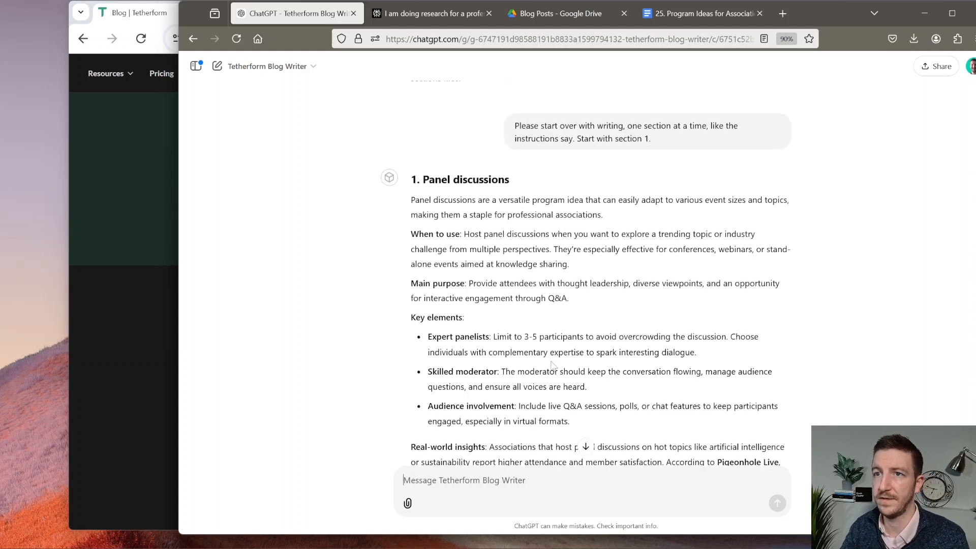
{"action": "scroll", "coordinate": [569, 360], "scroll_direction": "down", "scroll_amount": 3}
{"action": "type", "text": "Rewrite"}
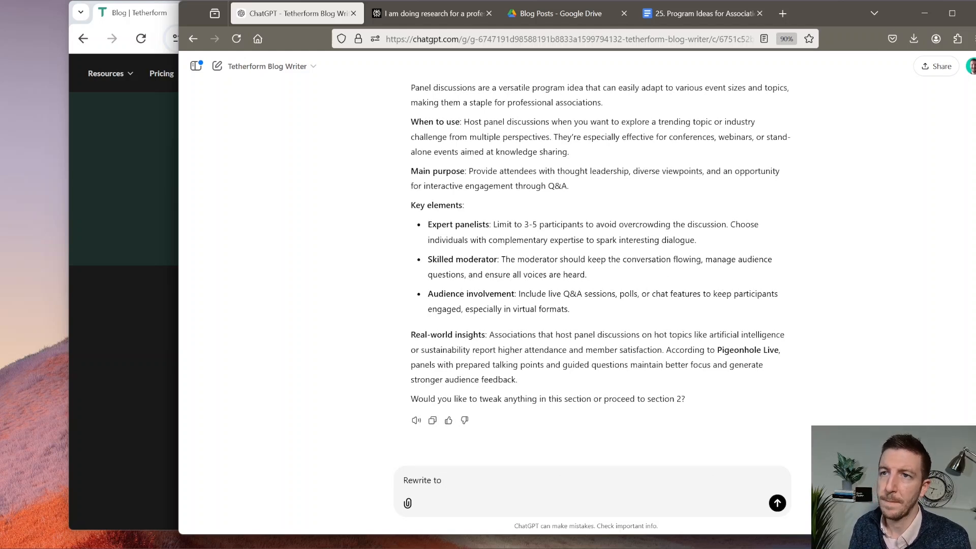
{"action": "type", "text": "to pr"}
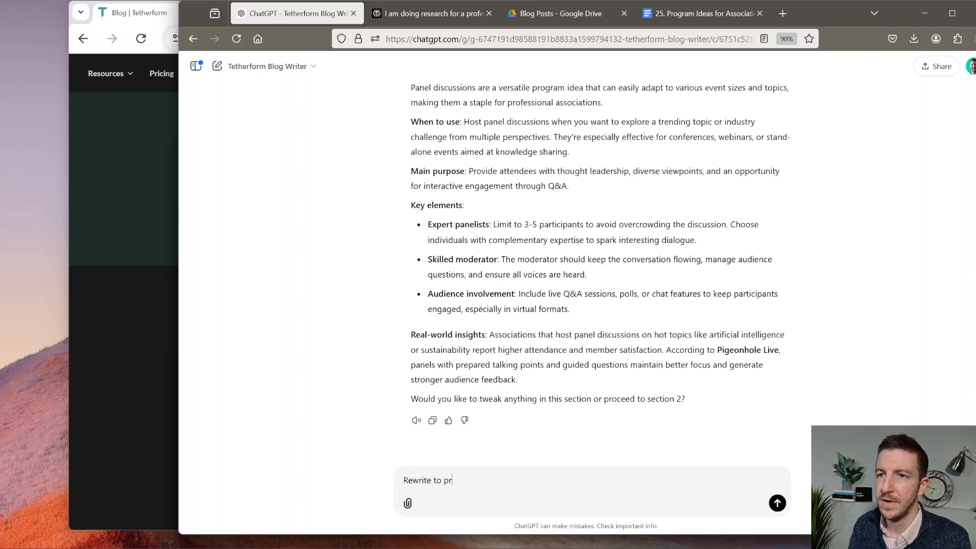
{"action": "type", "text": "ovide the \"Wehn"}
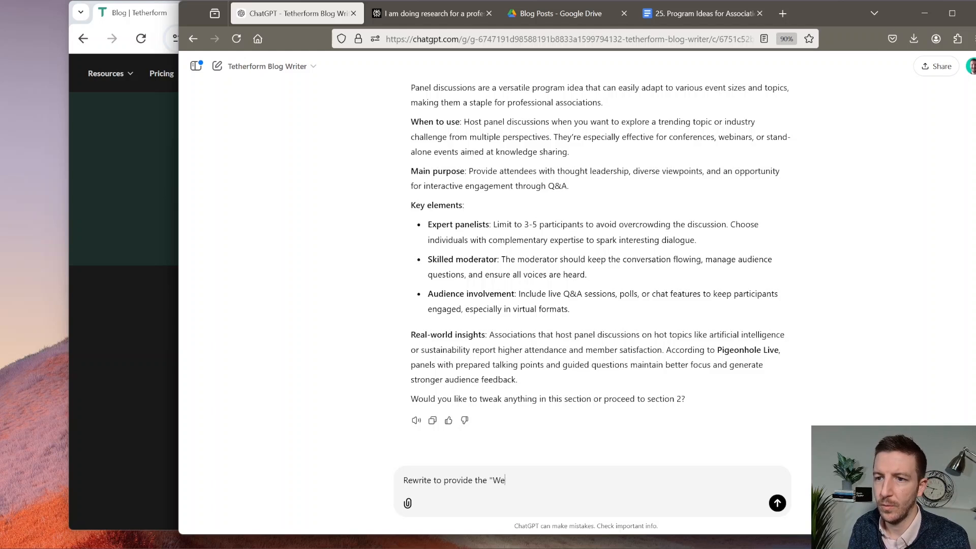
{"action": "key", "text": "BackSpace"}
{"action": "key", "text": "BackSpace"}
{"action": "type", "text": "hen to"}
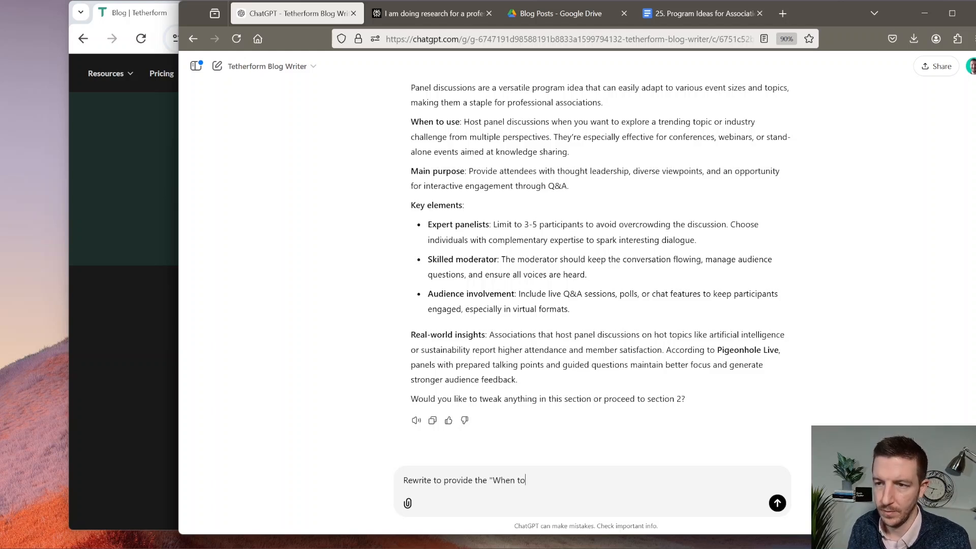
{"action": "type", "text": " use\" and \"Main Purpose\""}
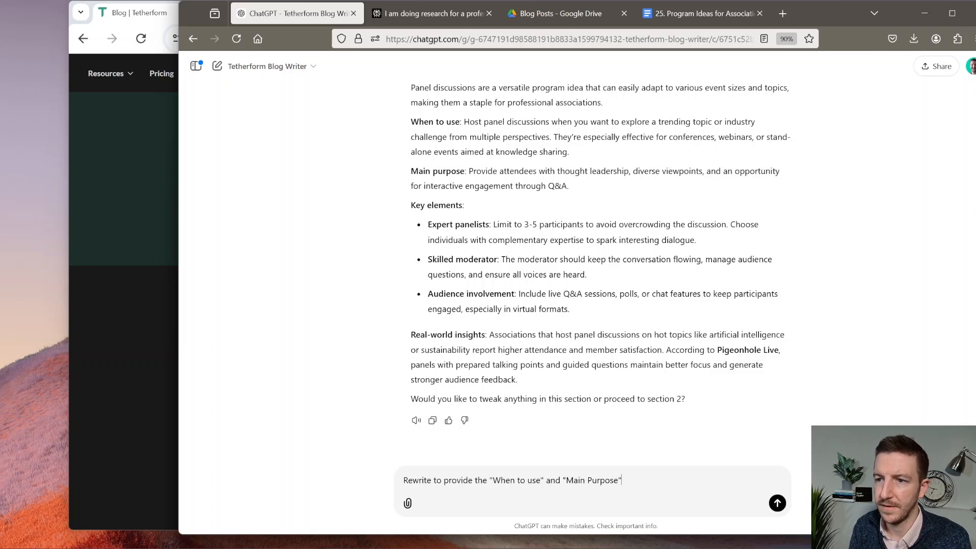
{"action": "type", "text": " s"}
{"action": "key", "text": "BackSpace"}
{"action": "type", "text": "informati"}
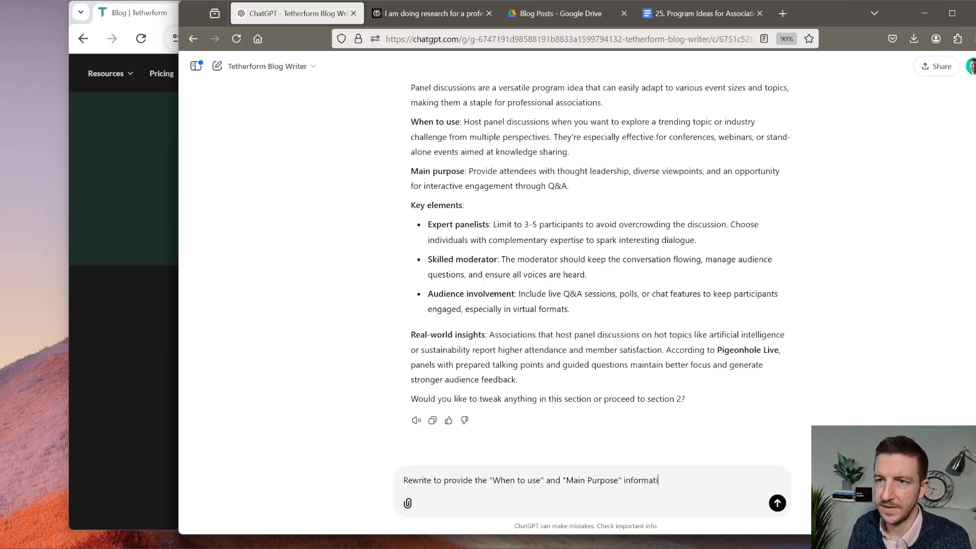
{"action": "type", "text": "on into a small,"}
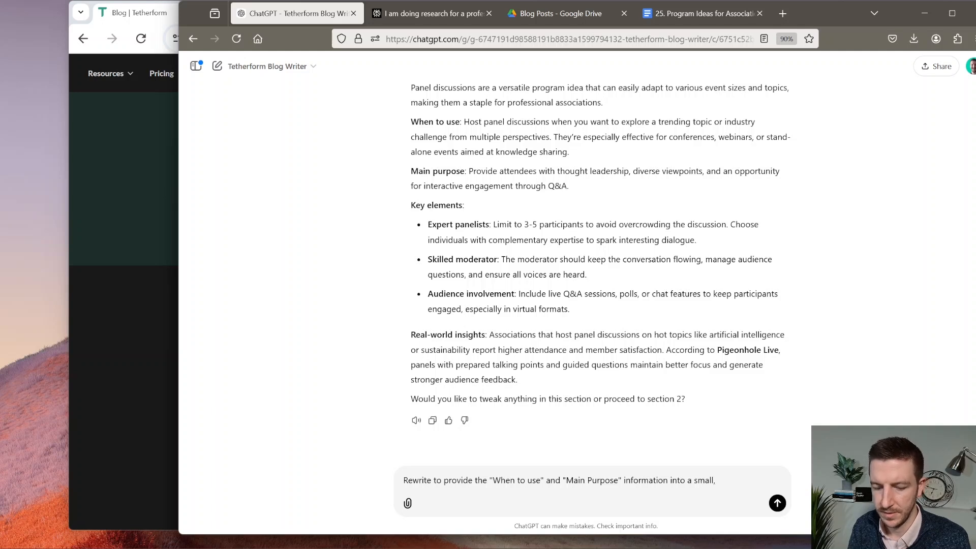
{"action": "type", "text": " 2-column, 2-row"}
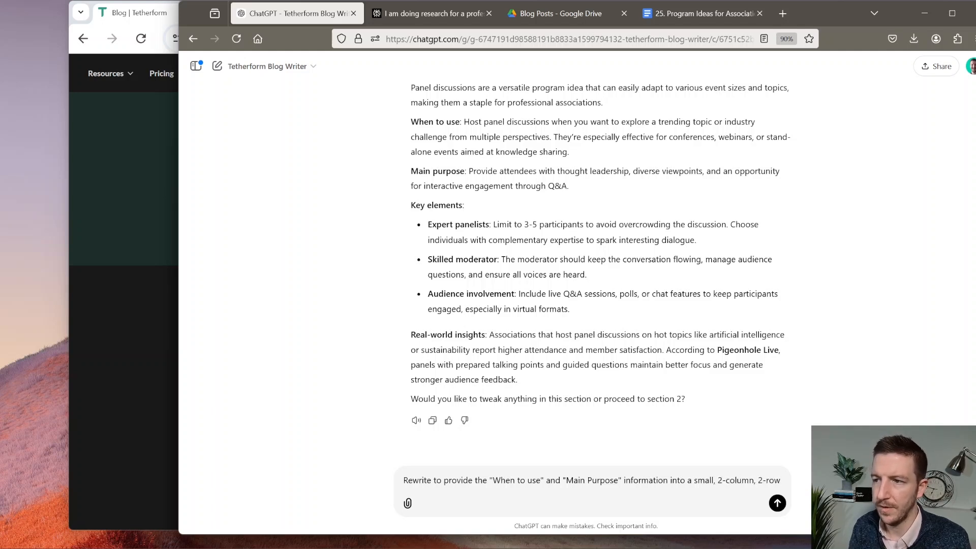
{"action": "type", "text": " table."}
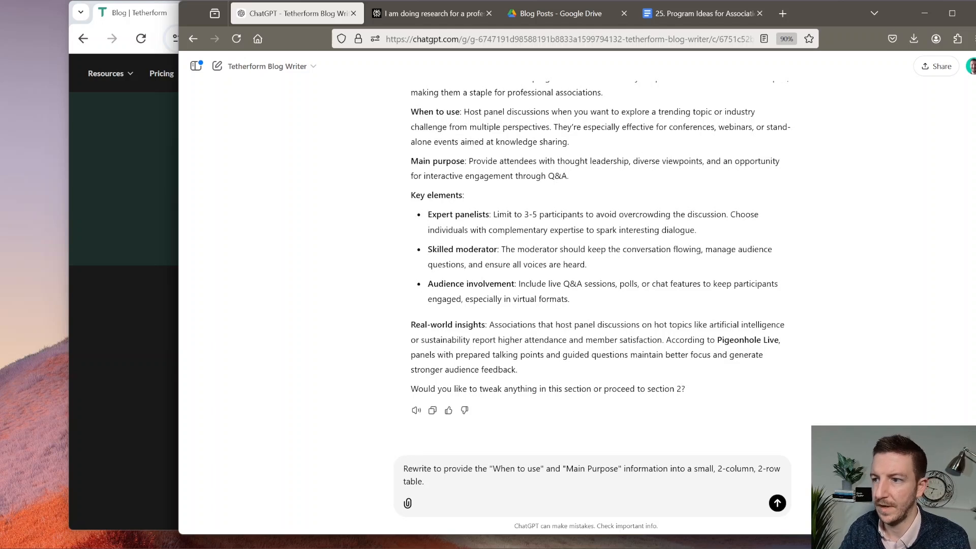
{"action": "left_click_drag", "start_coordinate": [781, 468], "coordinate": [722, 468]}
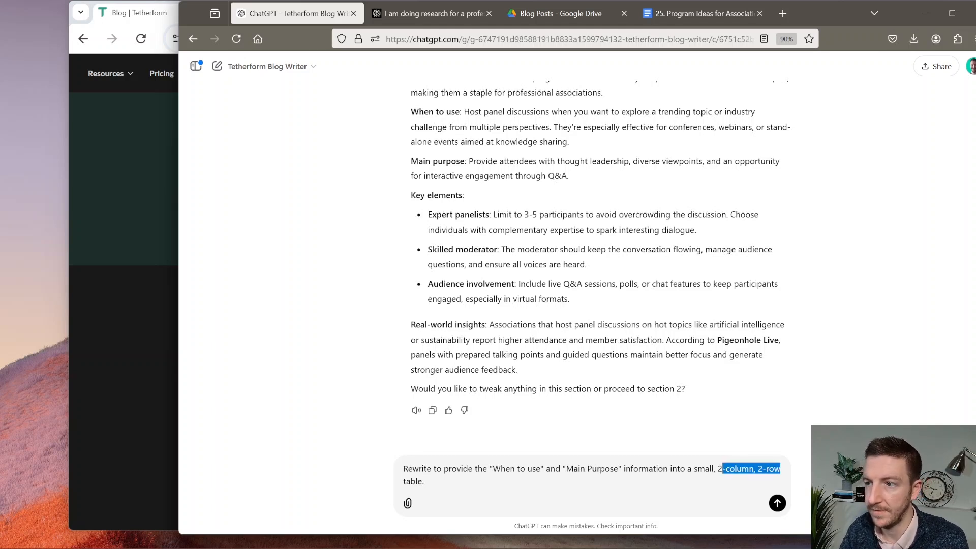
{"action": "type", "text": "x2"}
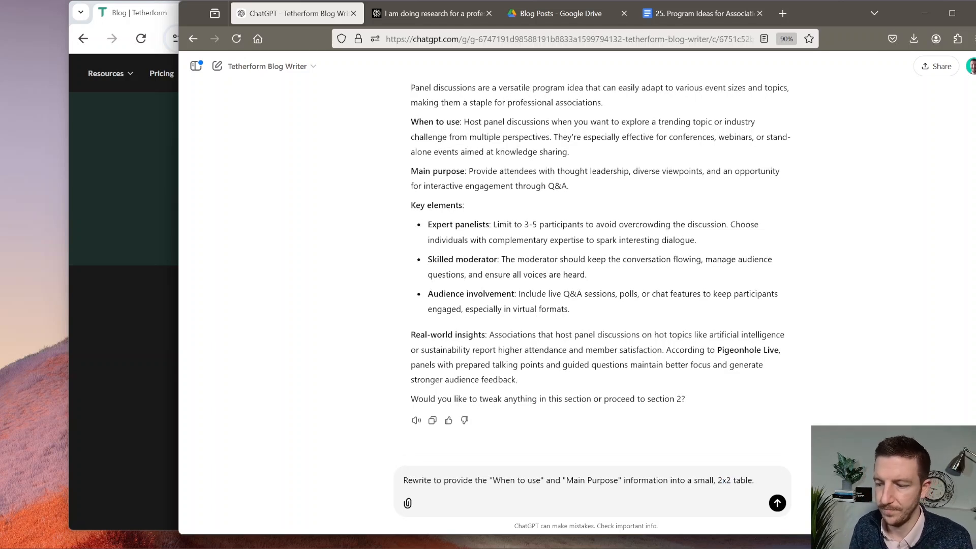
Continue the prompt with "The "Real-world insights" section should be integrated more naturally into the section without a literal header".
{"action": "type", "text": " table. The \"Real-world insights\" secti"}
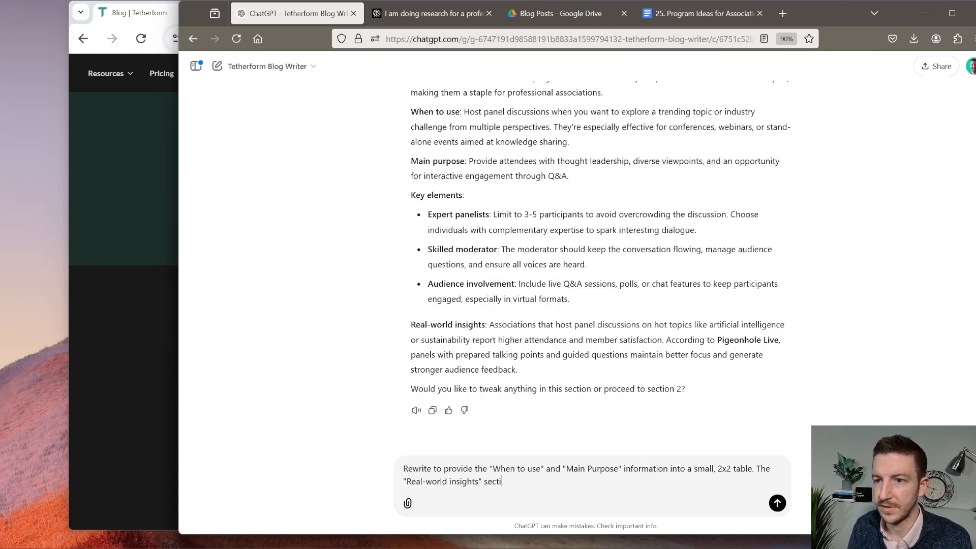
{"action": "type", "text": "on should be integra"}
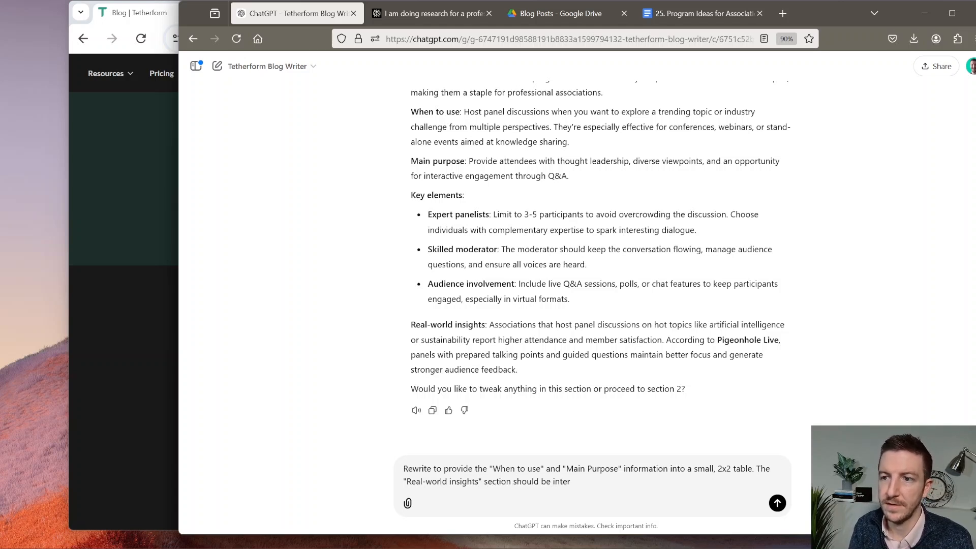
{"action": "type", "text": "ted more natuirall"}
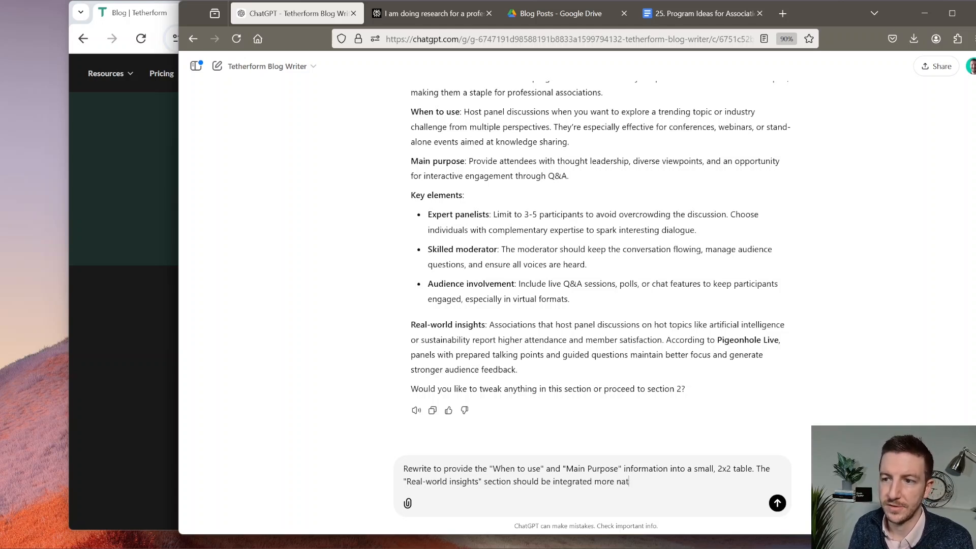
{"action": "key", "text": "BackSpace"}
{"action": "key", "text": "BackSpace"}
{"action": "key", "text": "BackSpace"}
{"action": "key", "text": "BackSpace"}
{"action": "key", "text": "BackSpace"}
{"action": "type", "text": "rally "}
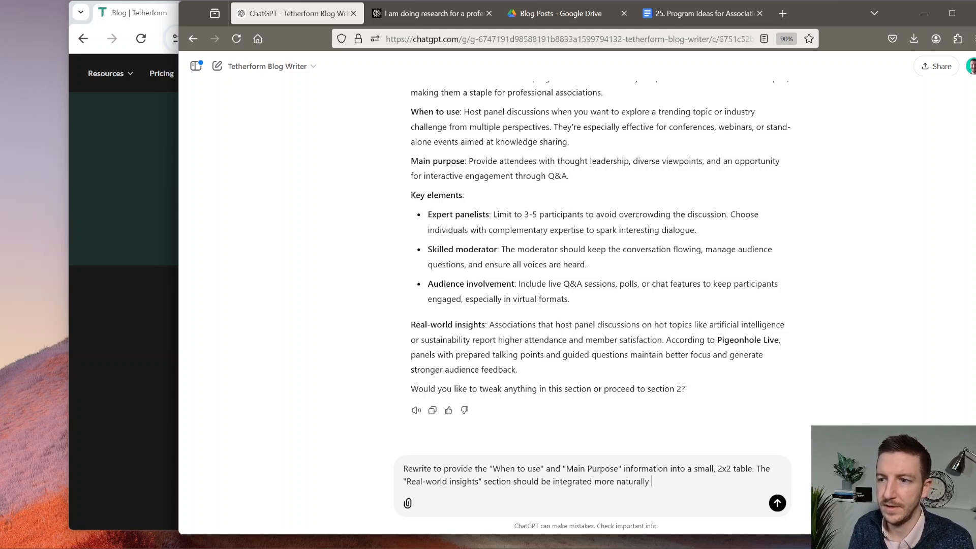
{"action": "type", "text": "into the section without a"}
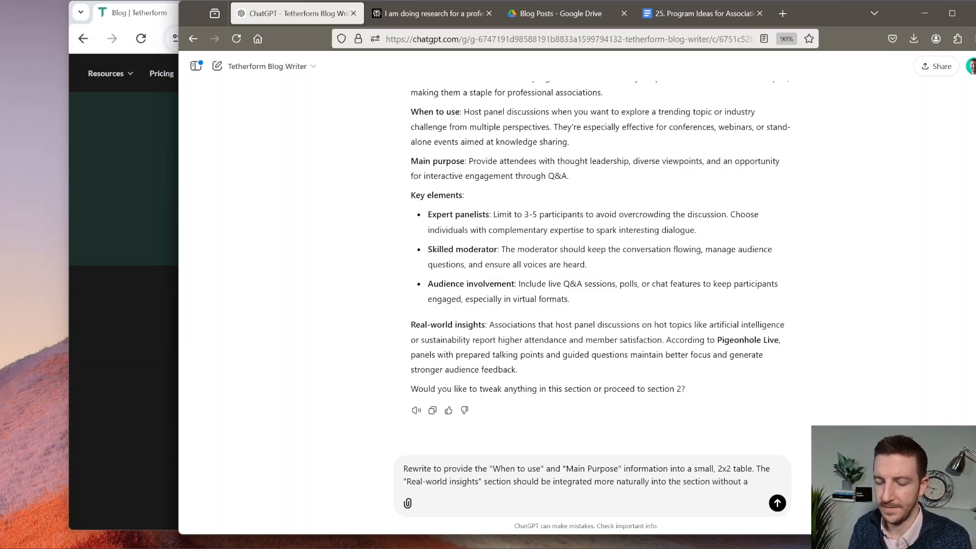
{"action": "type", "text": " literal header"}
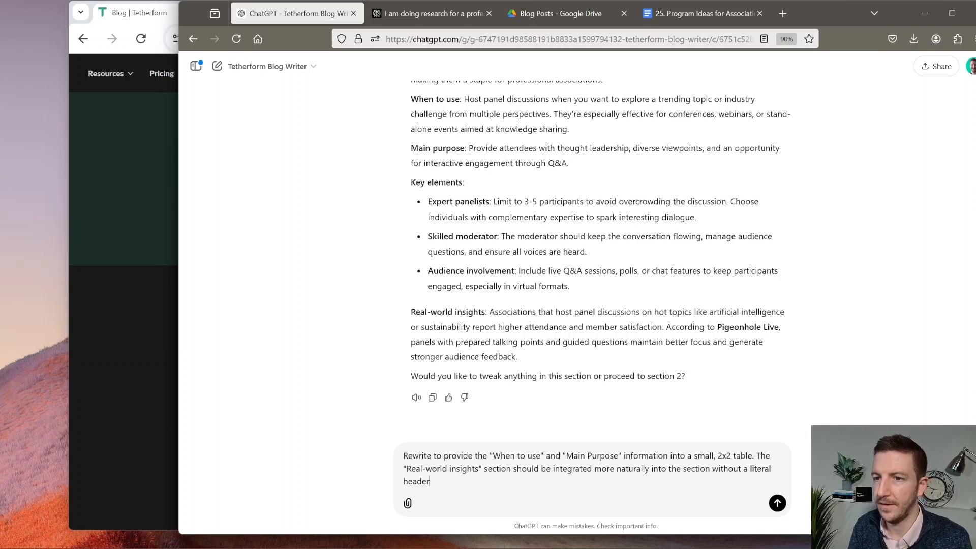
Complete the prompt with "or bolded text. Write naturally, adhering to the writing guidelines in your instructions." and send it.
{"action": "type", "text": " or bolded text. Write natur"}
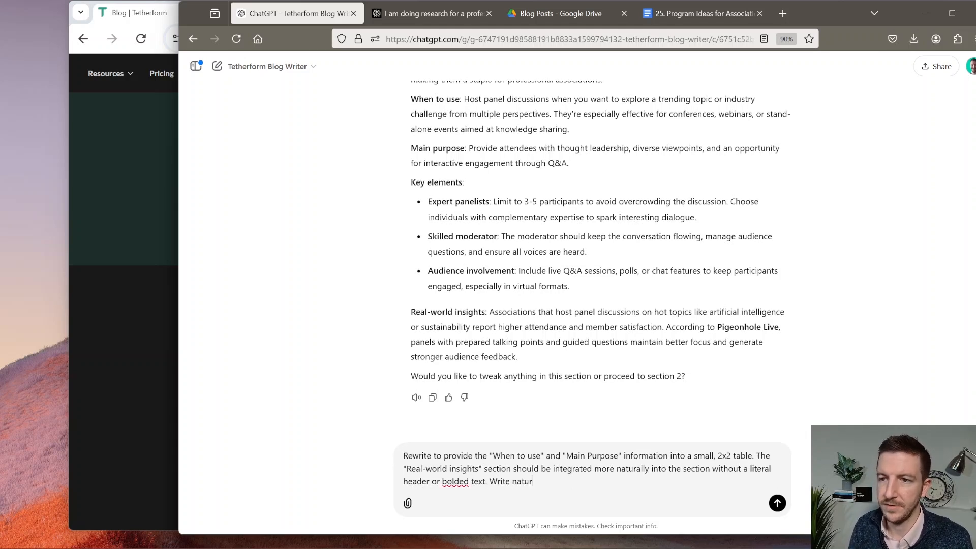
{"action": "type", "text": "ally, adhering to the in"}
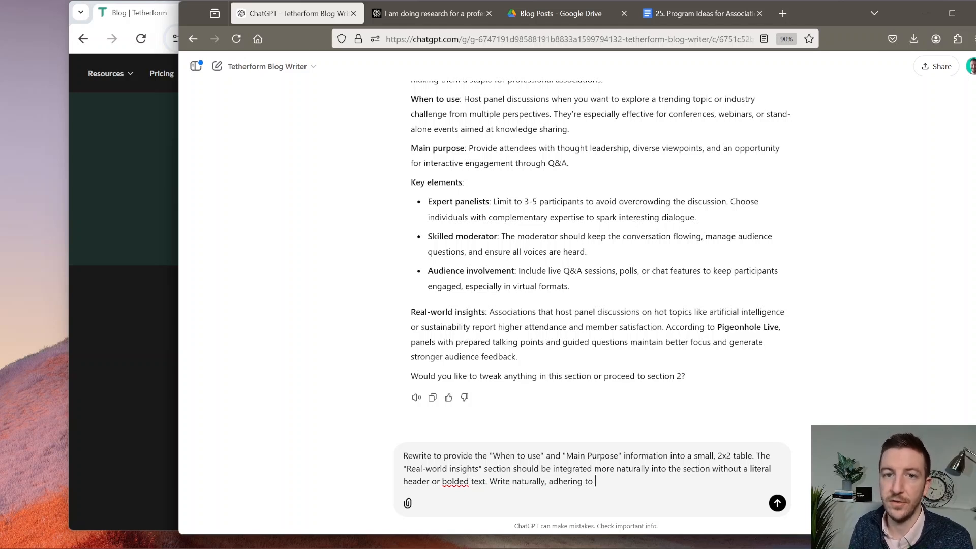
{"action": "key", "text": "BackSpace"}
{"action": "key", "text": "BackSpace"}
{"action": "type", "text": "writing"}
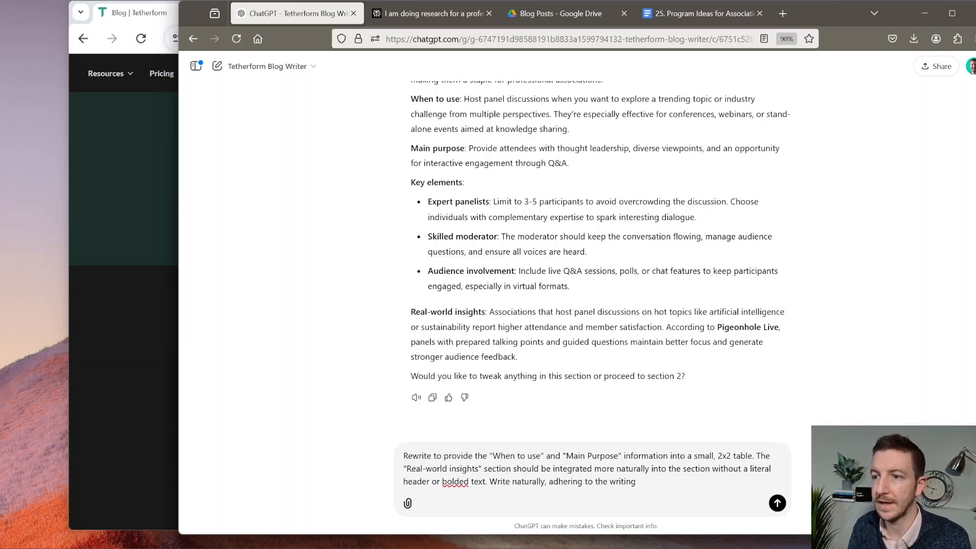
{"action": "type", "text": " guidelines in your instructions."}
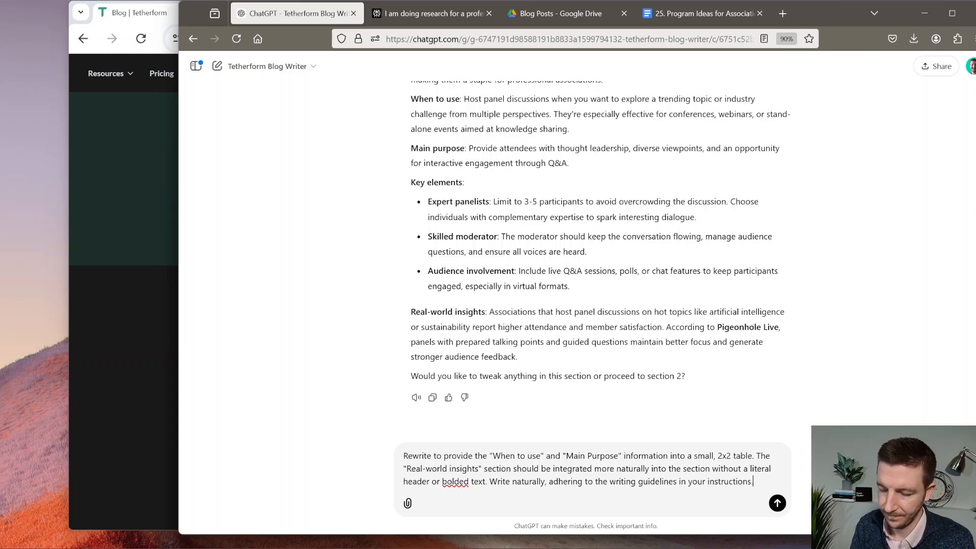
{"action": "key", "text": "Return"}
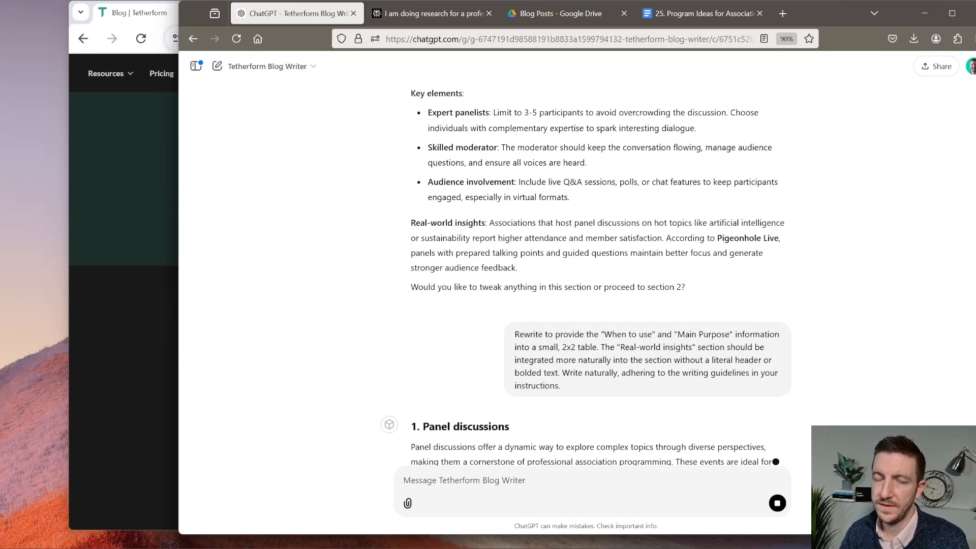
Examine the rewritten panel discussions section, including its table and closing paragraphs, and compare it with the previous version.
{"action": "scroll", "coordinate": [624, 399], "scroll_direction": "down", "scroll_amount": 2}
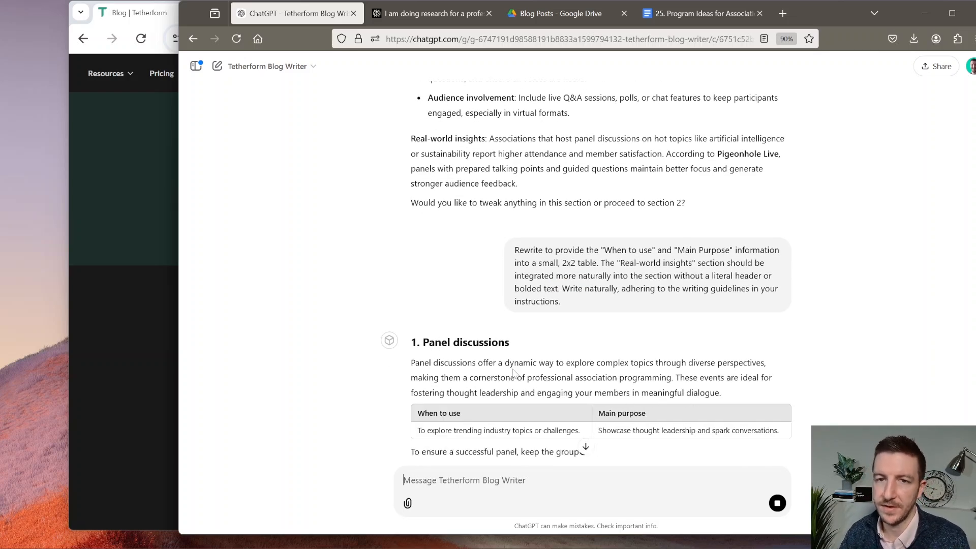
{"action": "scroll", "coordinate": [514, 381], "scroll_direction": "down", "scroll_amount": 1}
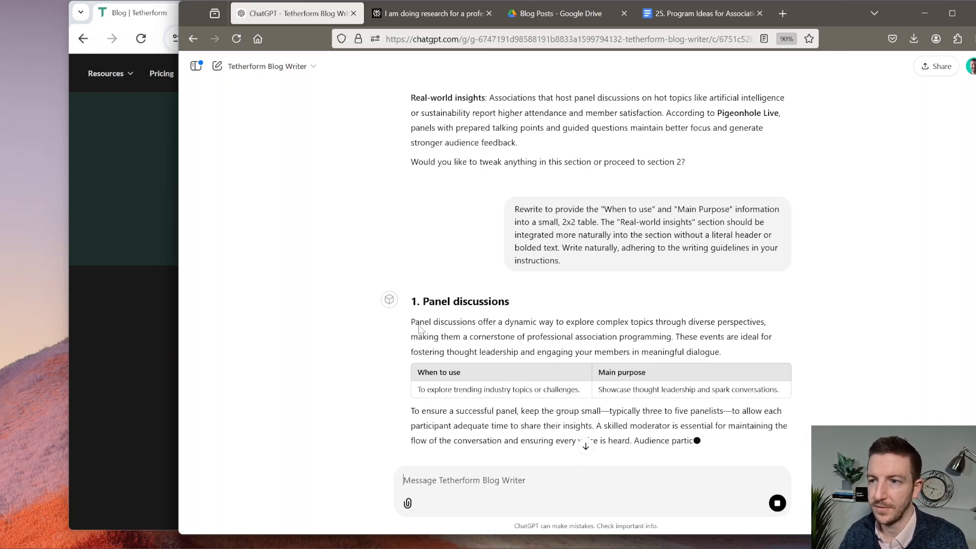
{"action": "scroll", "coordinate": [407, 323], "scroll_direction": "up", "scroll_amount": 5}
{"action": "scroll", "coordinate": [601, 275], "scroll_direction": "up", "scroll_amount": 5}
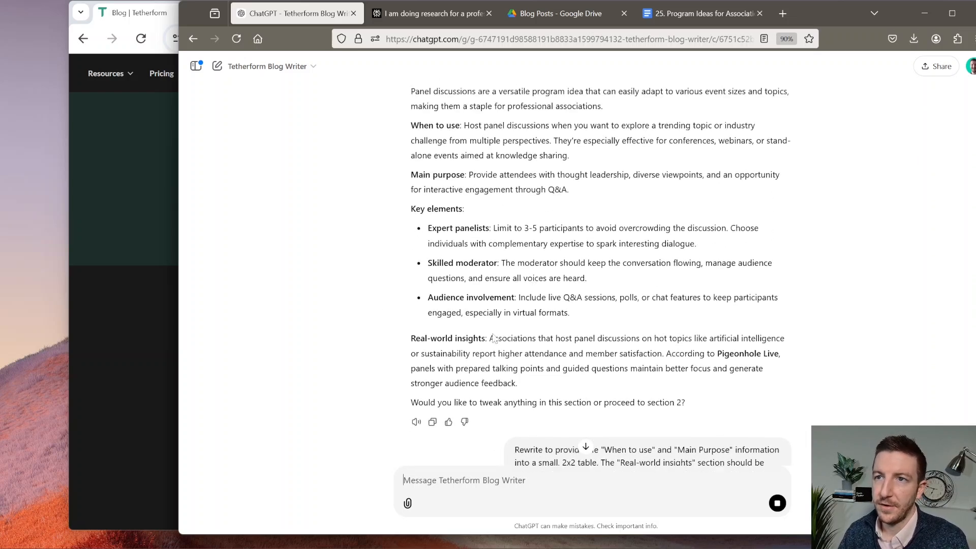
{"action": "scroll", "coordinate": [601, 275], "scroll_direction": "down", "scroll_amount": 12}
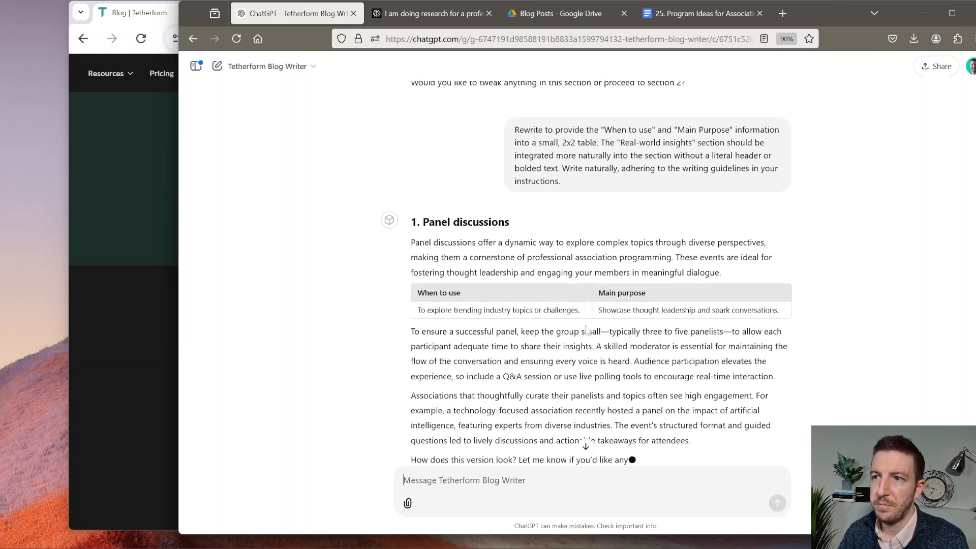
{"action": "scroll", "coordinate": [624, 331], "scroll_direction": "down", "scroll_amount": 2}
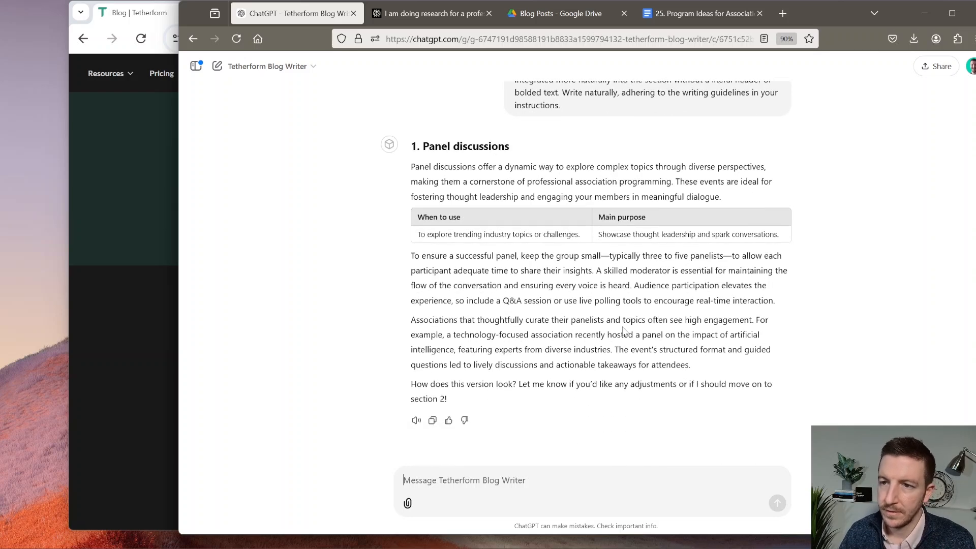
{"action": "left_click_drag", "start_coordinate": [727, 370], "coordinate": [409, 165]}
{"action": "left_click", "coordinate": [408, 171]}
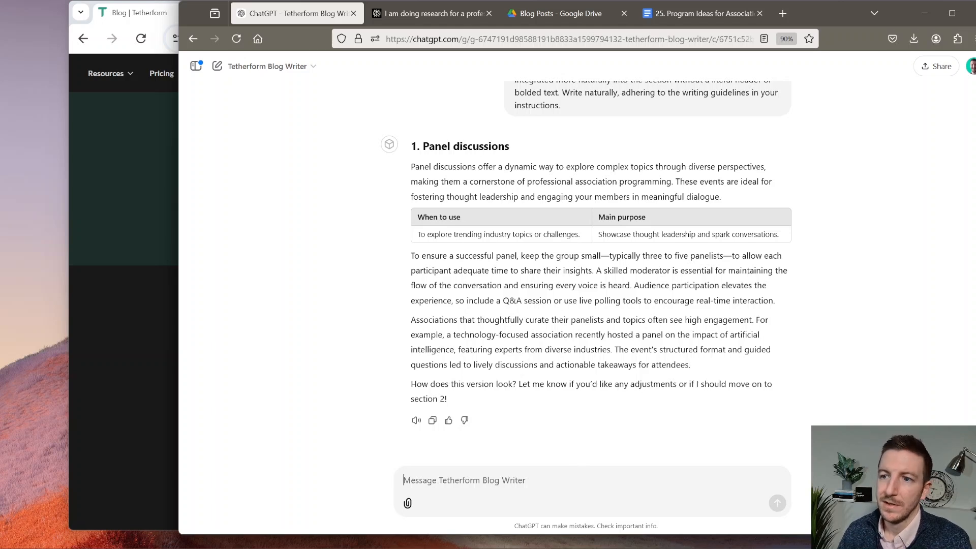
Copy the rewritten panel discussions section and ask ChatGPT to "Proceed to section 2".
{"action": "left_click", "coordinate": [432, 421]}
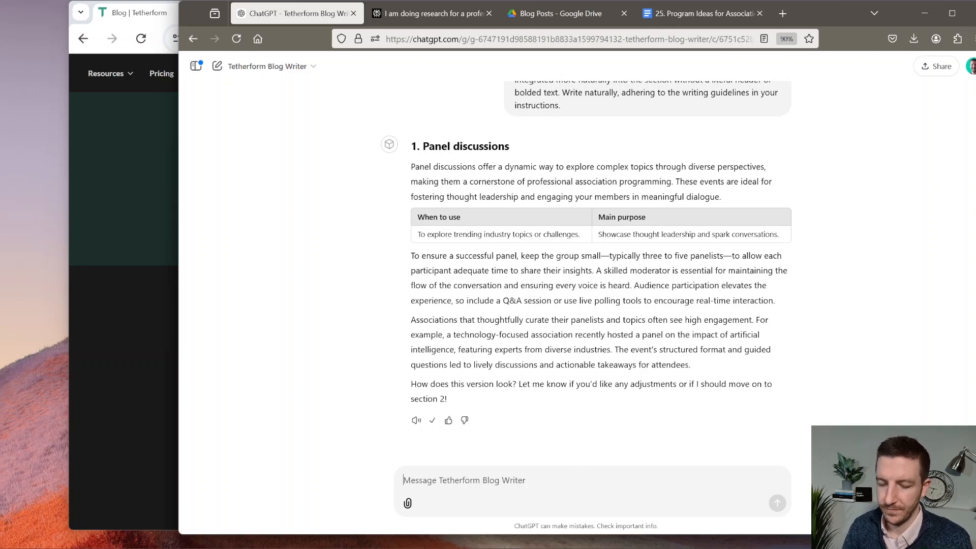
{"action": "type", "text": "Proceed to section 2"}
{"action": "key", "text": "Return"}
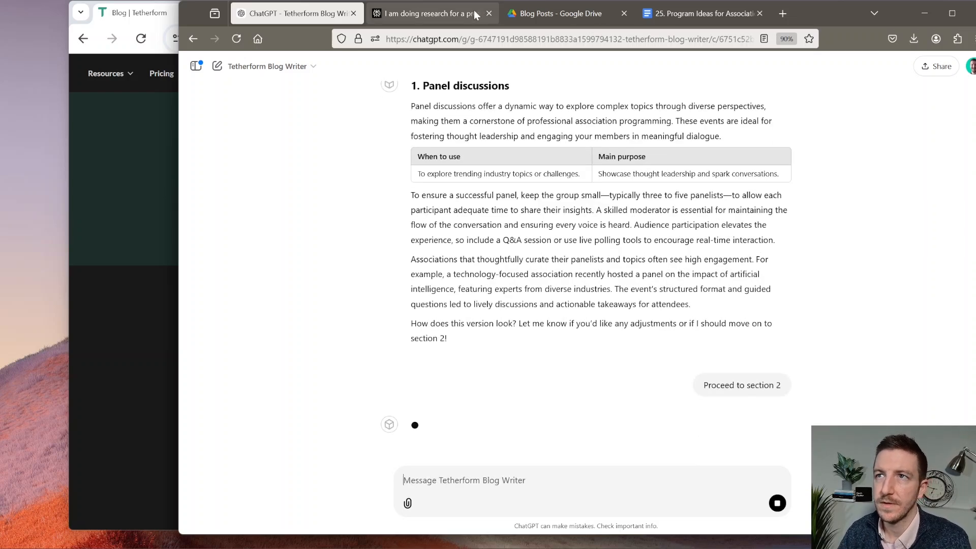
In Google Docs, replace the old panel discussions draft with the copied section and format its title as Heading 2.
{"action": "left_click", "coordinate": [709, 17]}
{"action": "left_click_drag", "start_coordinate": [434, 335], "coordinate": [395, 251]}
{"action": "scroll", "coordinate": [470, 305], "scroll_direction": "up", "scroll_amount": 4}
{"action": "key", "text": "ctrl+v"}
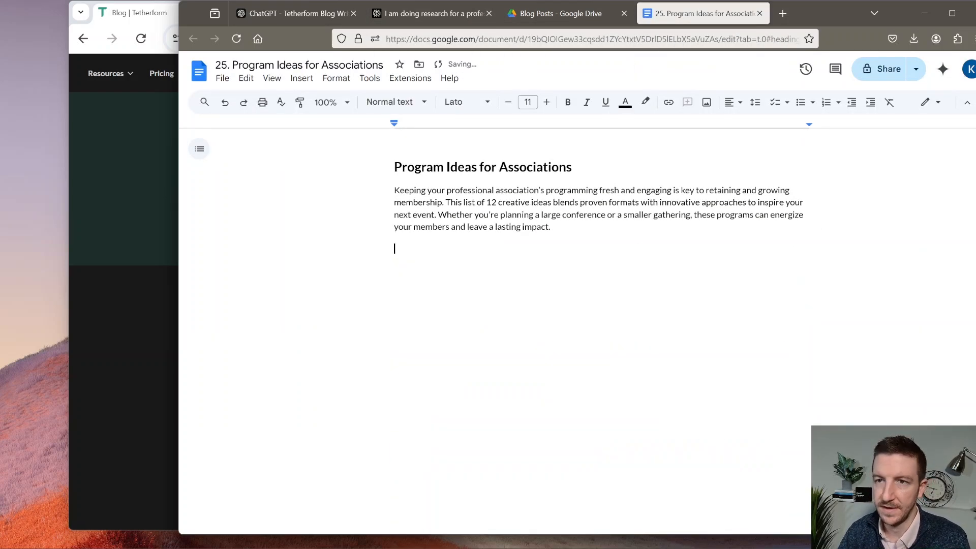
{"action": "left_click", "coordinate": [457, 184]}
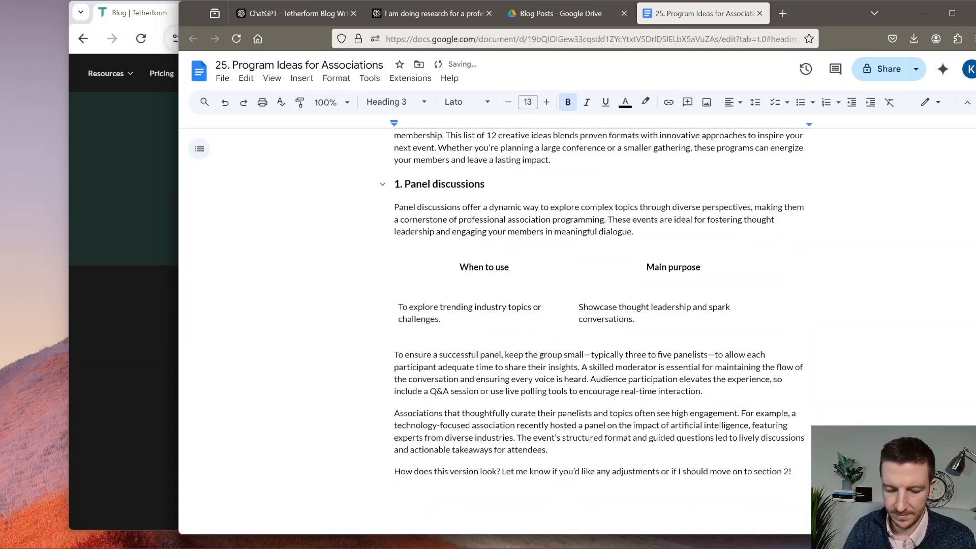
{"action": "key", "text": "ctrl+alt+2"}
Check the pasted panel discussions table and the paragraphs that follow it.
{"action": "left_click_drag", "start_coordinate": [676, 322], "coordinate": [457, 268]}
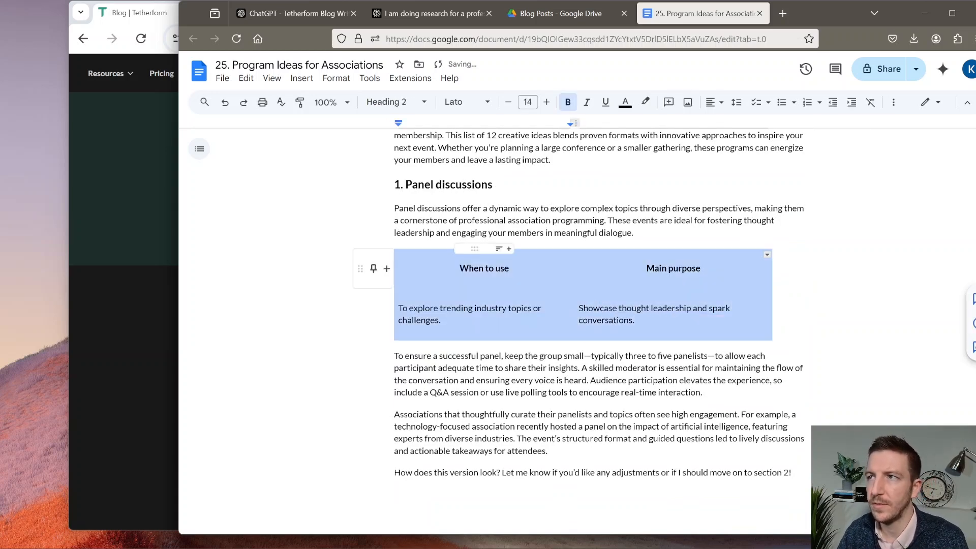
{"action": "scroll", "coordinate": [674, 310], "scroll_direction": "down", "scroll_amount": 2}
{"action": "scroll", "coordinate": [585, 335], "scroll_direction": "down", "scroll_amount": 1}
{"action": "left_click", "coordinate": [564, 351]}
{"action": "scroll", "coordinate": [563, 355], "scroll_direction": "up", "scroll_amount": 4}
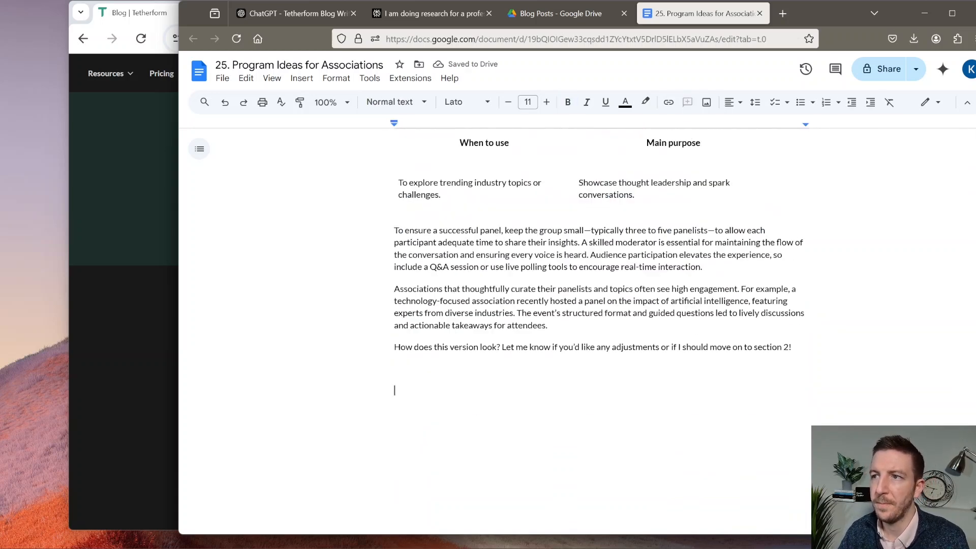
{"action": "scroll", "coordinate": [563, 360], "scroll_direction": "down", "scroll_amount": 2}
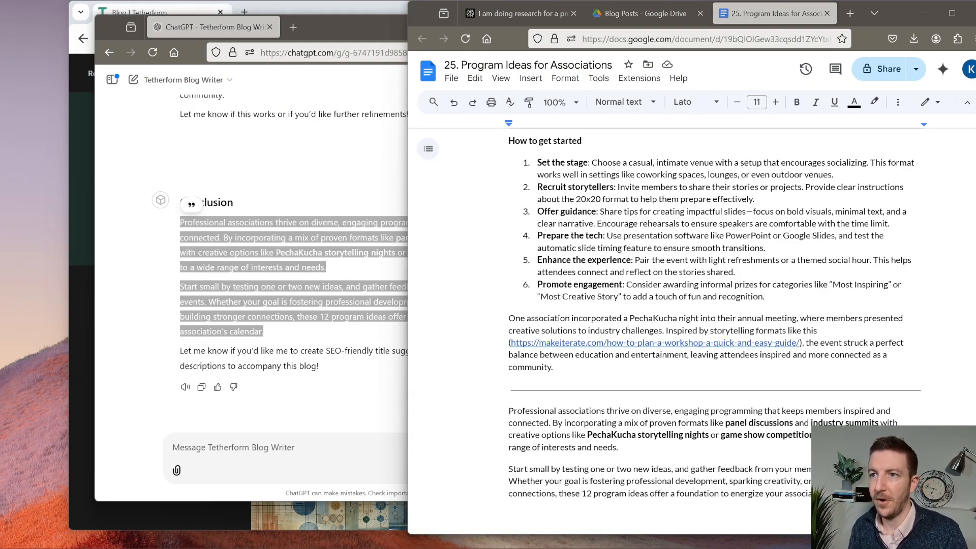
Look through the assembled blog post from the introduction to the conclusion.
{"action": "scroll", "coordinate": [712, 305], "scroll_direction": "up", "scroll_amount": 20}
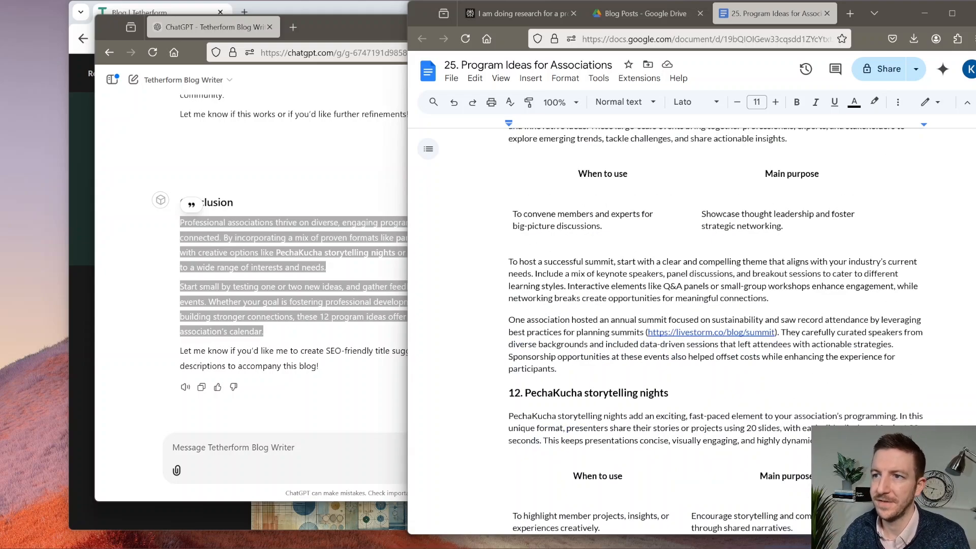
{"action": "scroll", "coordinate": [601, 328], "scroll_direction": "up", "scroll_amount": 20}
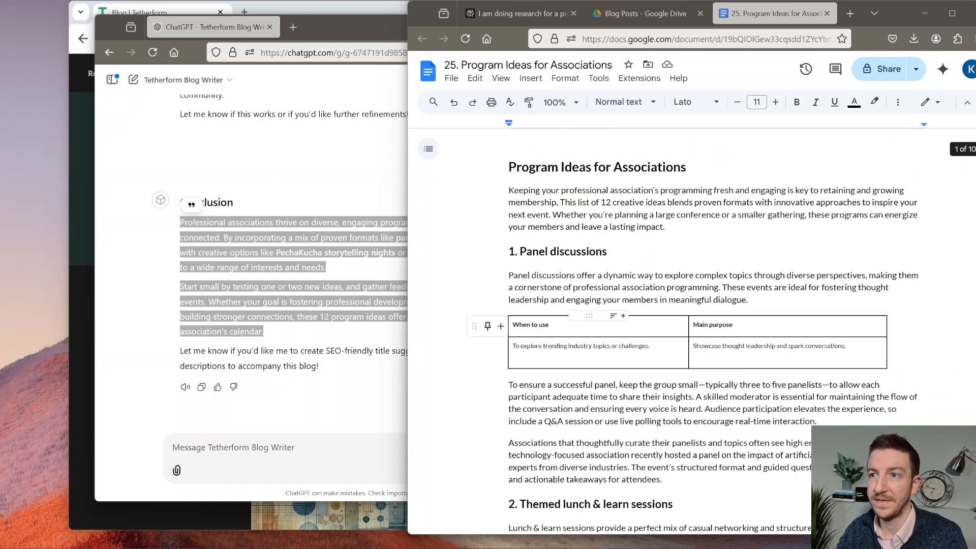
{"action": "scroll", "coordinate": [601, 329], "scroll_direction": "down", "scroll_amount": 20}
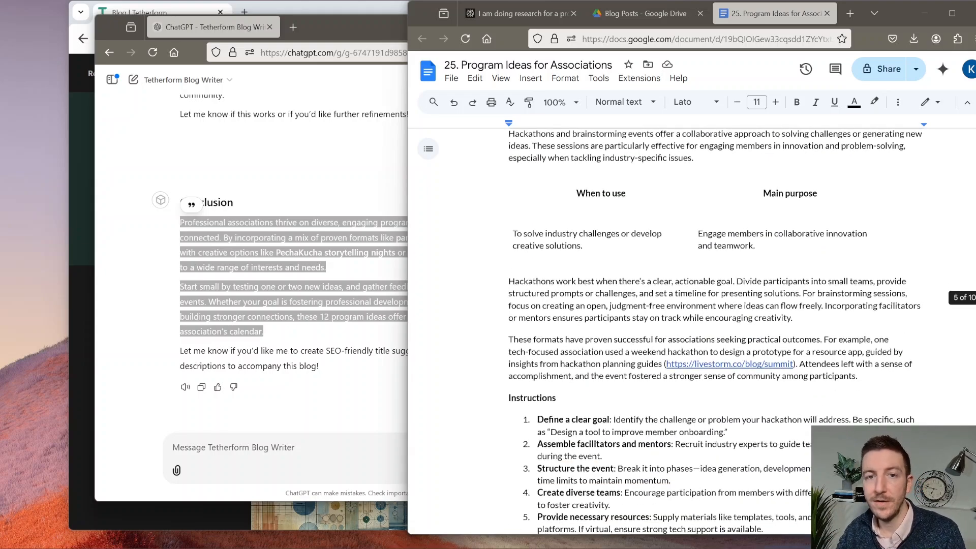
{"action": "scroll", "coordinate": [711, 330], "scroll_direction": "down", "scroll_amount": 15}
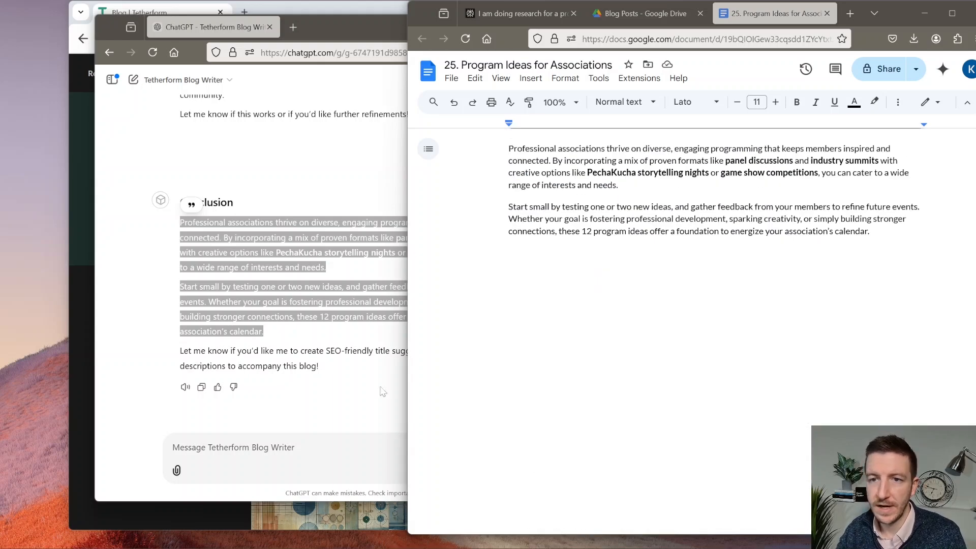
Return to ChatGPT and send "Please continue" after the conclusion.
{"action": "left_click", "coordinate": [244, 447]}
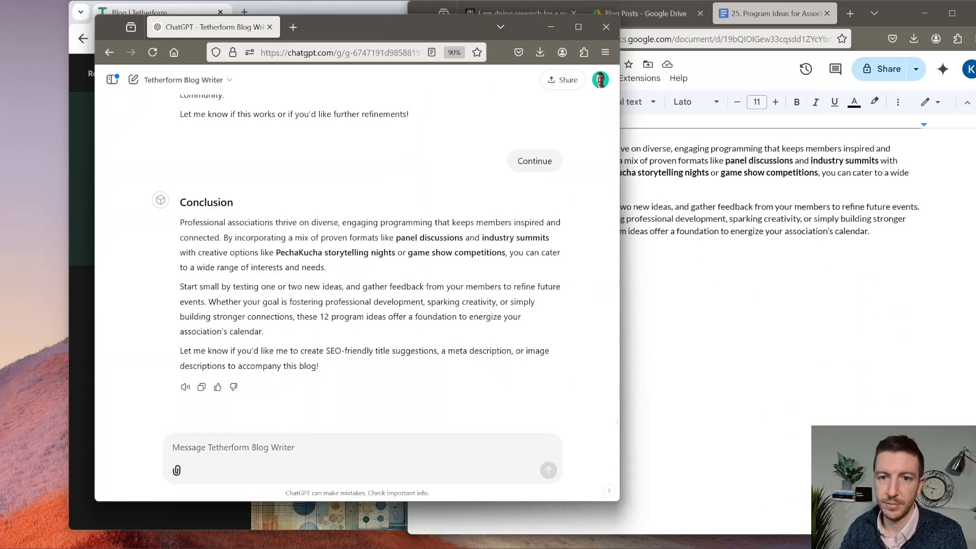
{"action": "type", "text": "Please con"}
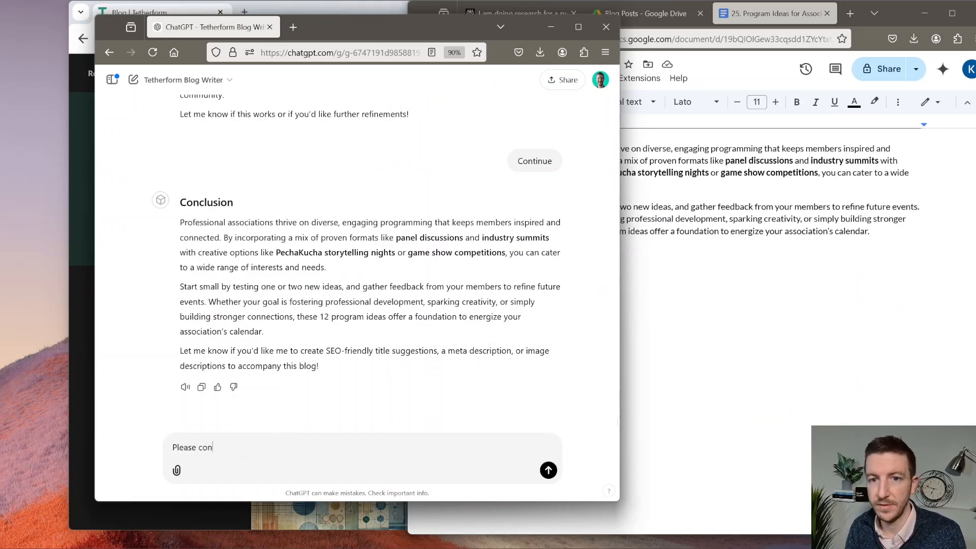
{"action": "type", "text": "tinue"}
{"action": "key", "text": "Return"}
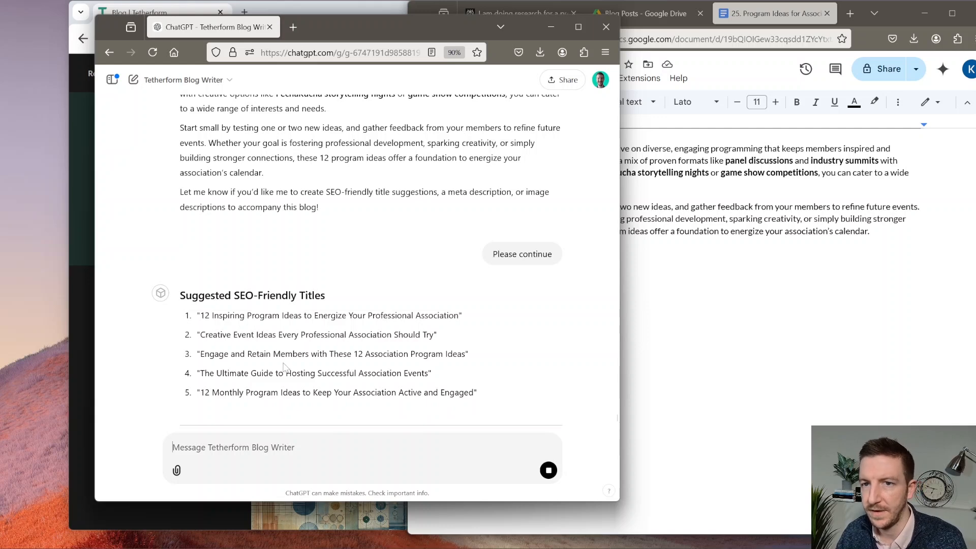
Copy the first suggested SEO-friendly title, "12 Inspiring Program Ideas to Energize Your Professional Association", without its quotation marks.
{"action": "scroll", "coordinate": [284, 367], "scroll_direction": "up", "scroll_amount": 3}
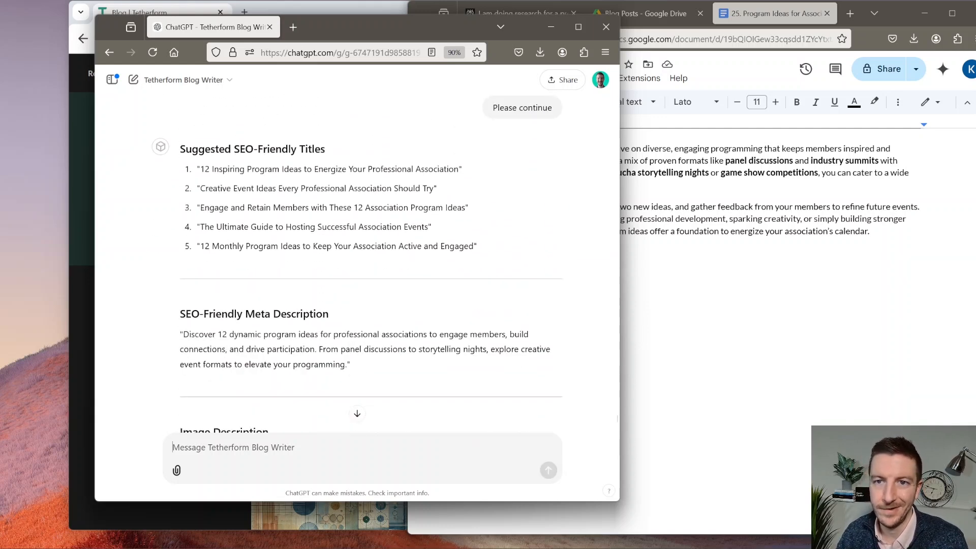
{"action": "scroll", "coordinate": [356, 254], "scroll_direction": "up", "scroll_amount": 3}
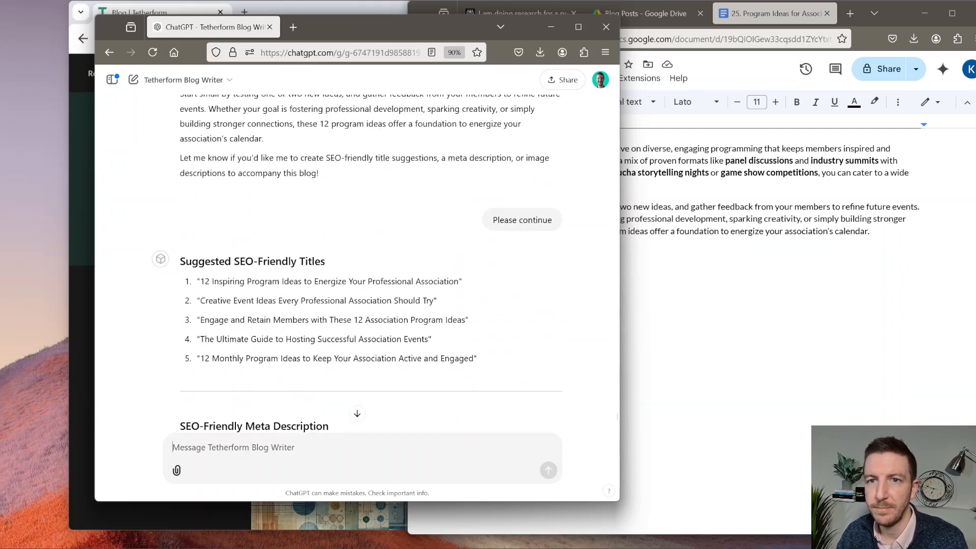
{"action": "left_click_drag", "start_coordinate": [199, 281], "coordinate": [459, 281]}
{"action": "key", "text": "ctrl+c"}
In Google Docs, replace the post's title with the copied title and rename the document "25. 12 Inspiring Program Ideas to Energize Your Professional Association".
{"action": "left_click", "coordinate": [765, 320]}
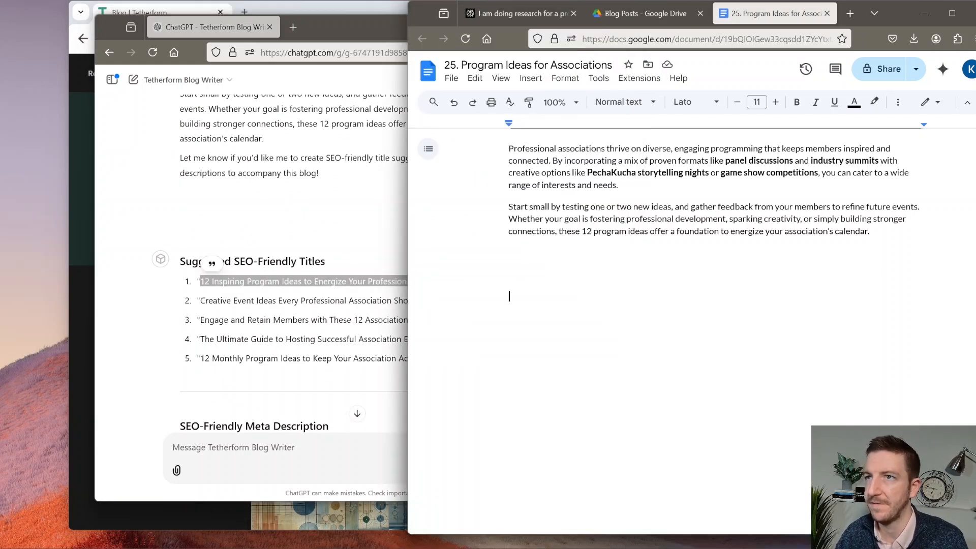
{"action": "scroll", "coordinate": [765, 320], "scroll_direction": "up", "scroll_amount": 20}
{"action": "scroll", "coordinate": [765, 320], "scroll_direction": "up", "scroll_amount": 20}
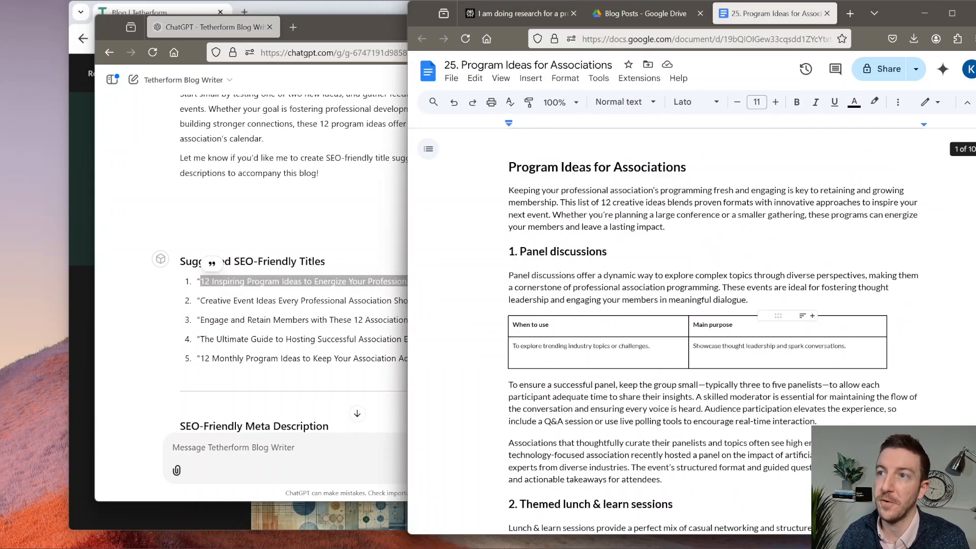
{"action": "left_click", "coordinate": [689, 167]}
{"action": "left_click_drag", "start_coordinate": [690, 167], "coordinate": [507, 167]}
{"action": "key", "text": "ctrl+v"}
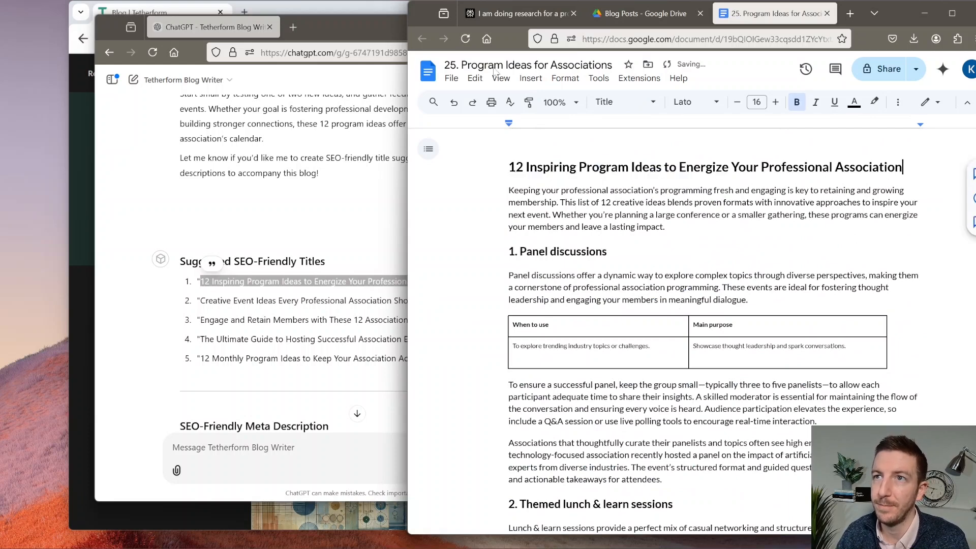
{"action": "left_click_drag", "start_coordinate": [466, 65], "coordinate": [613, 65]}
{"action": "key", "text": "ctrl+v"}
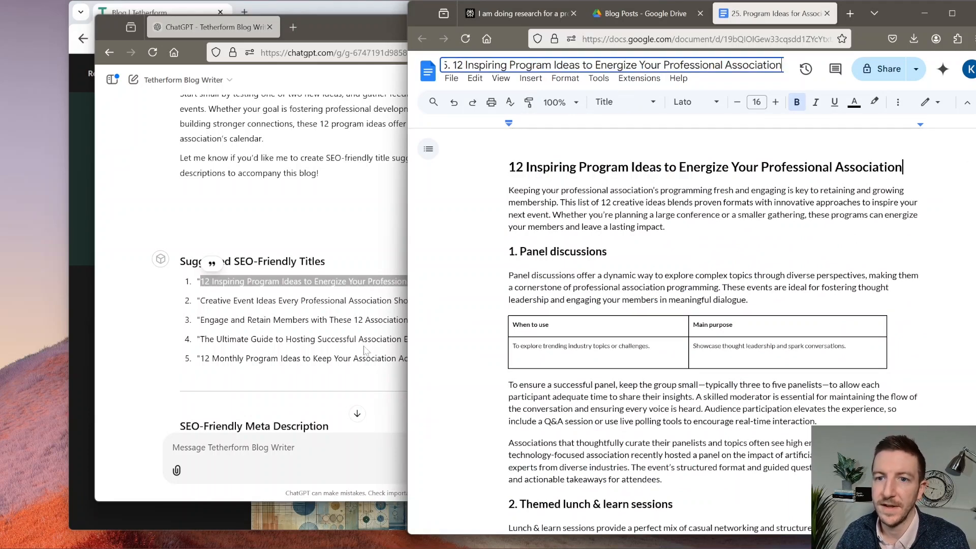
In ChatGPT, copy the meta description's second sentence, starting "From panel discussions to storytelling nights".
{"action": "scroll", "coordinate": [294, 399], "scroll_direction": "down", "scroll_amount": 4}
{"action": "scroll", "coordinate": [294, 399], "scroll_direction": "down", "scroll_amount": 1}
{"action": "left_click", "coordinate": [282, 249]}
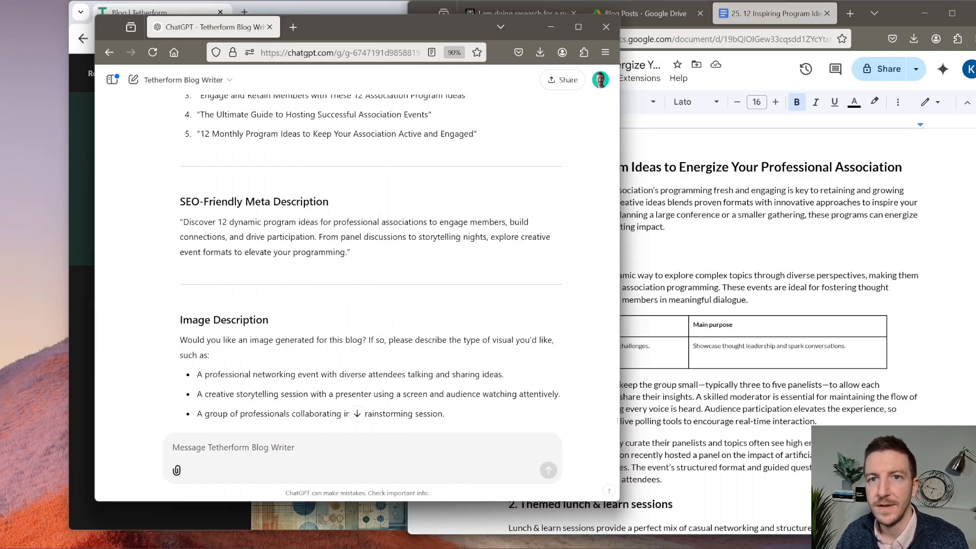
{"action": "left_click_drag", "start_coordinate": [183, 222], "coordinate": [346, 253]}
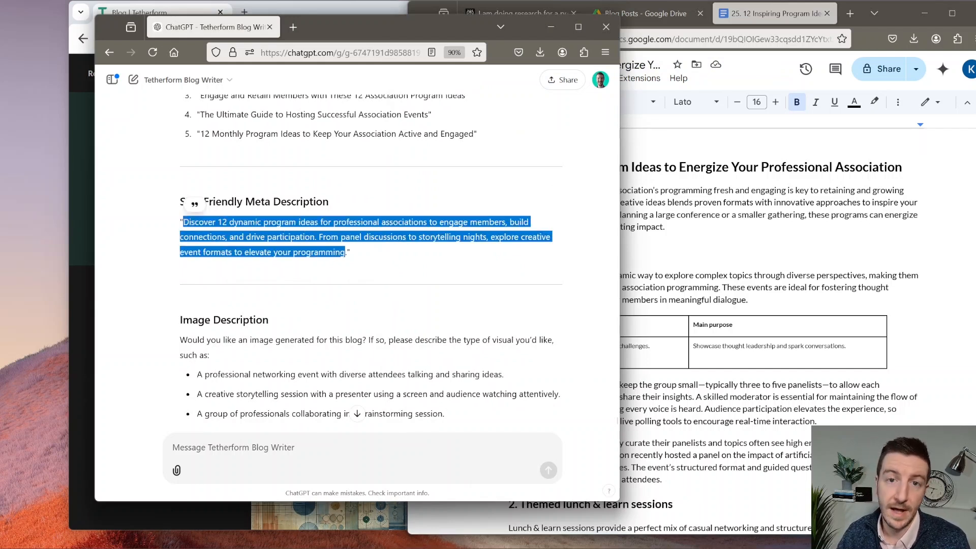
{"action": "left_click", "coordinate": [381, 260]}
{"action": "left_click_drag", "start_coordinate": [347, 252], "coordinate": [319, 237]}
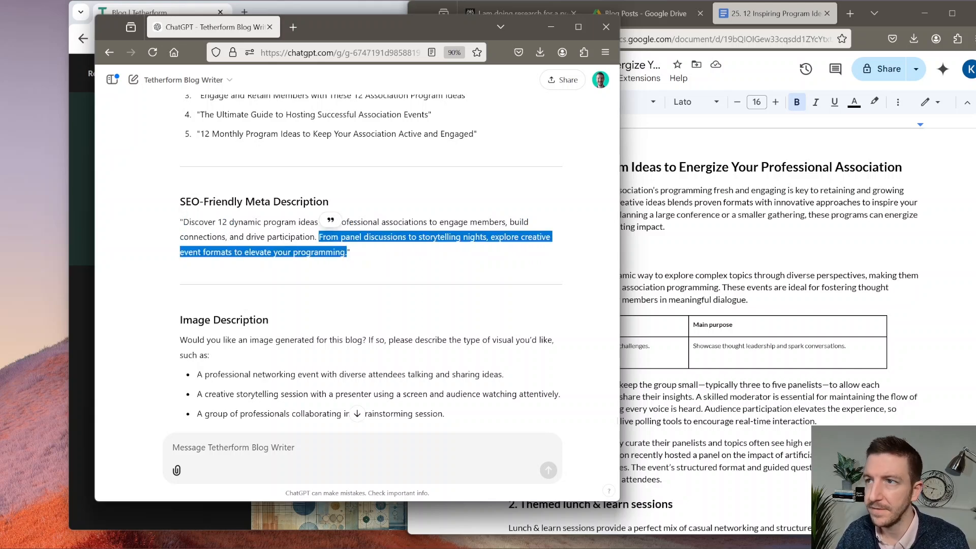
{"action": "key", "text": "ctrl+c"}
Back in Google Docs, insert the copied sentence as a new paragraph beneath the title and italicize it.
{"action": "key", "text": "alt+Tab"}
{"action": "key", "text": "Return"}
{"action": "key", "text": "ctrl+v"}
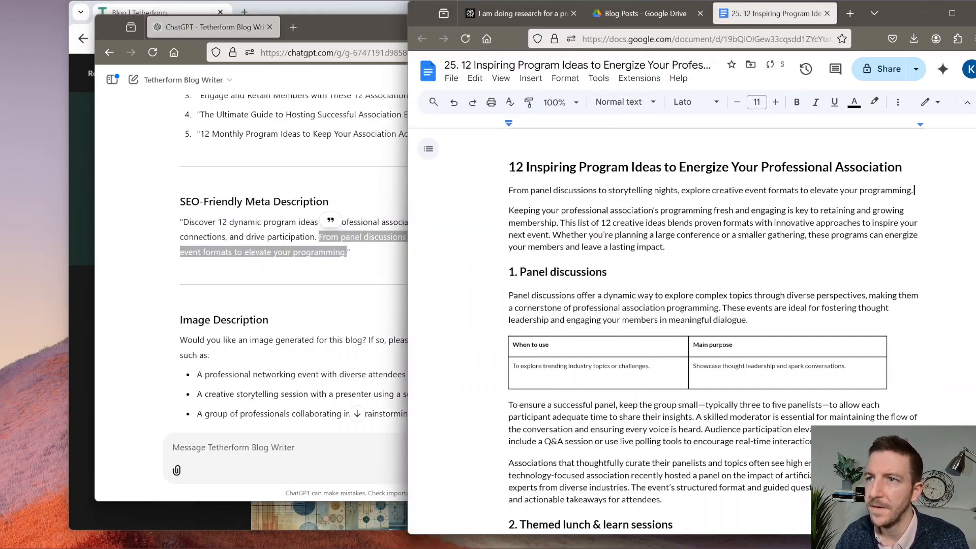
{"action": "key", "text": "shift+Home"}
{"action": "key", "text": "ctrl+i"}
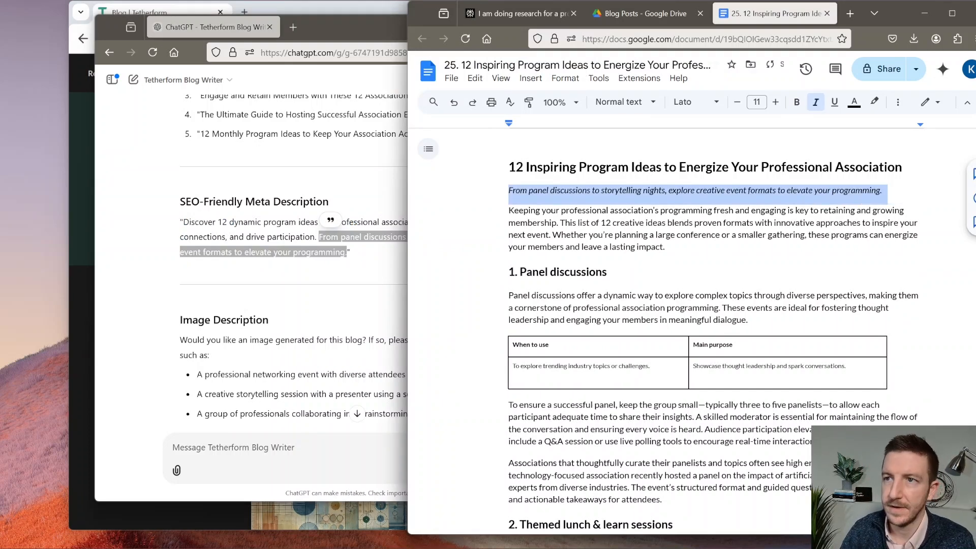
In ChatGPT, begin a prompt with "Let's generate an image of two people getting to know each other in a professional setting".
{"action": "left_click", "coordinate": [314, 348]}
{"action": "scroll", "coordinate": [308, 351], "scroll_direction": "down", "scroll_amount": 2}
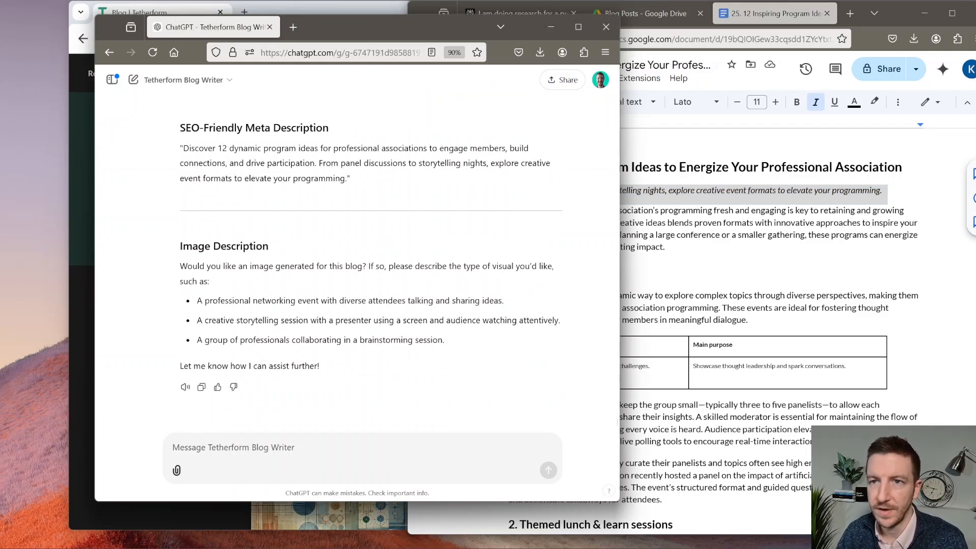
{"action": "type", "text": "Let's generate an"}
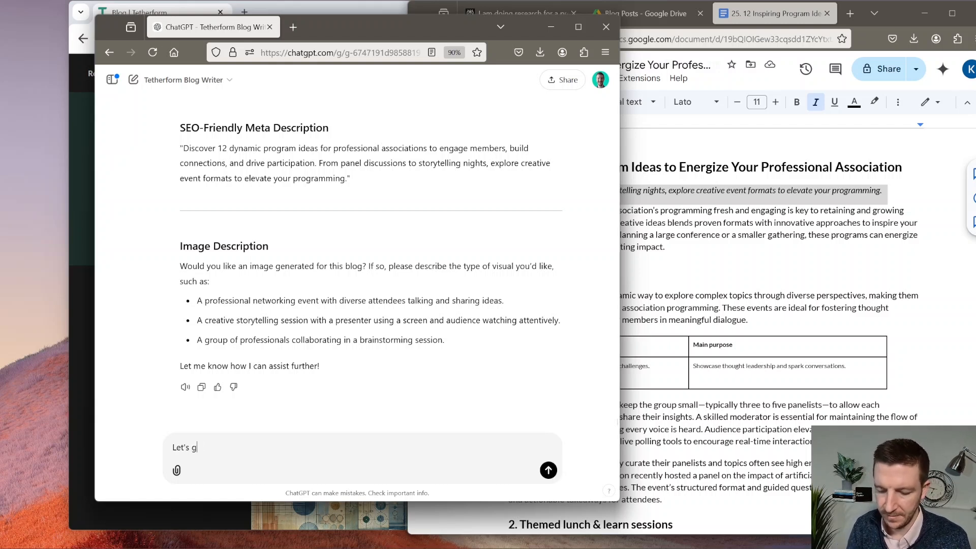
{"action": "type", "text": "mage of"}
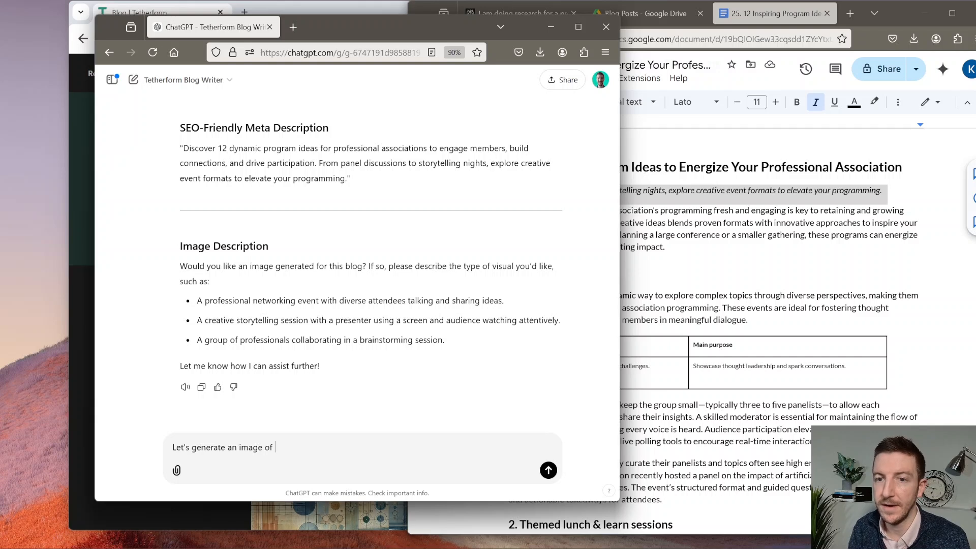
{"action": "type", "text": " two p"}
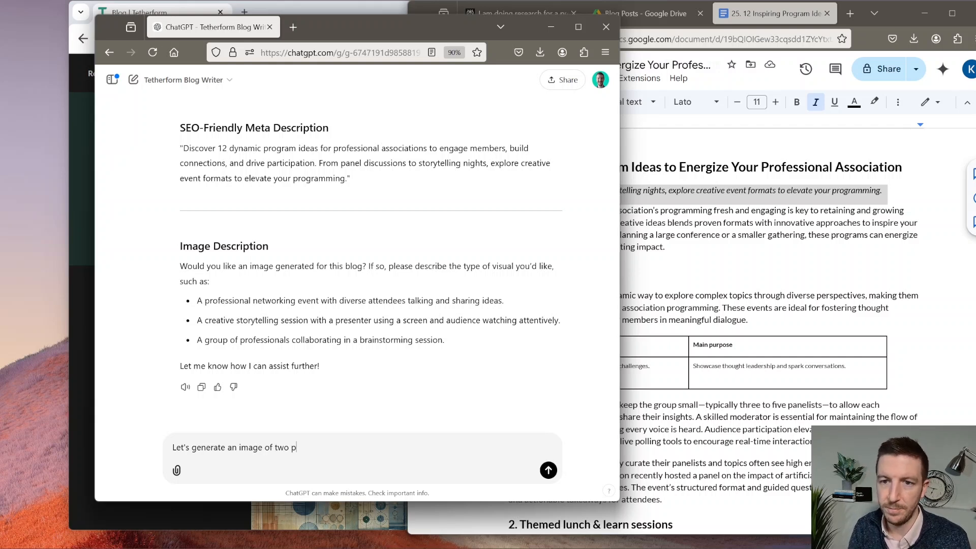
{"action": "type", "text": "eople getting to know"}
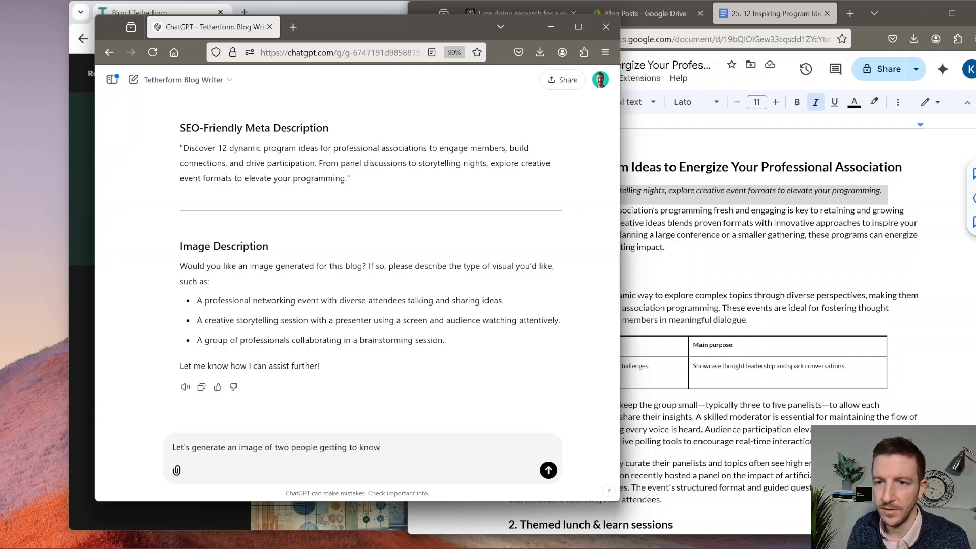
{"action": "type", "text": " each other in a professo"}
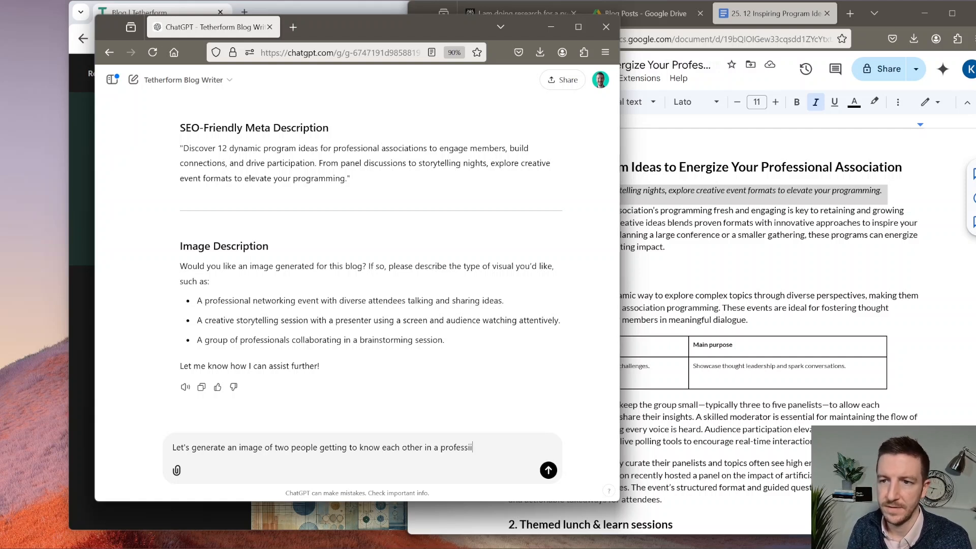
{"action": "type", "text": "onal setting"}
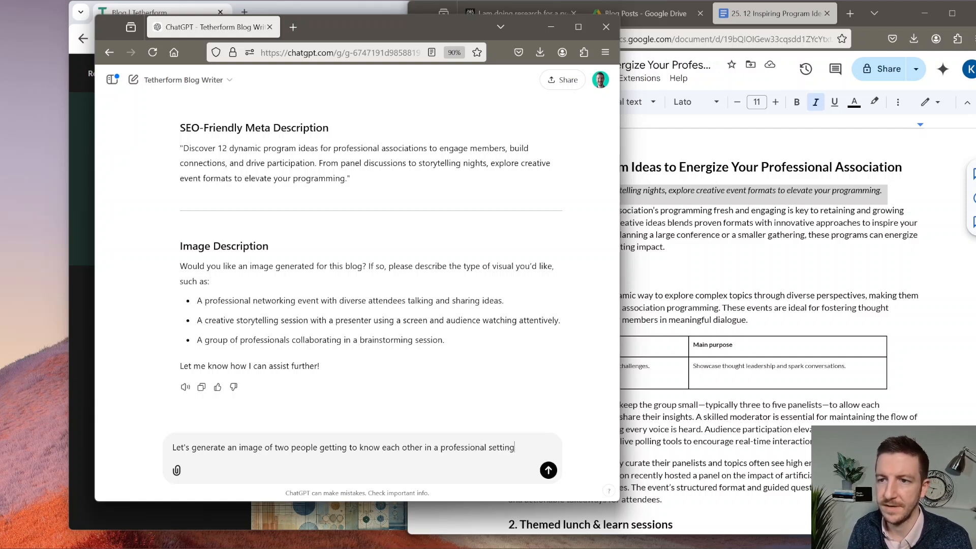
Complete the image prompt with "Use surrealism art as the foundation of the style." and send it.
{"action": "type", "text": ". Use "}
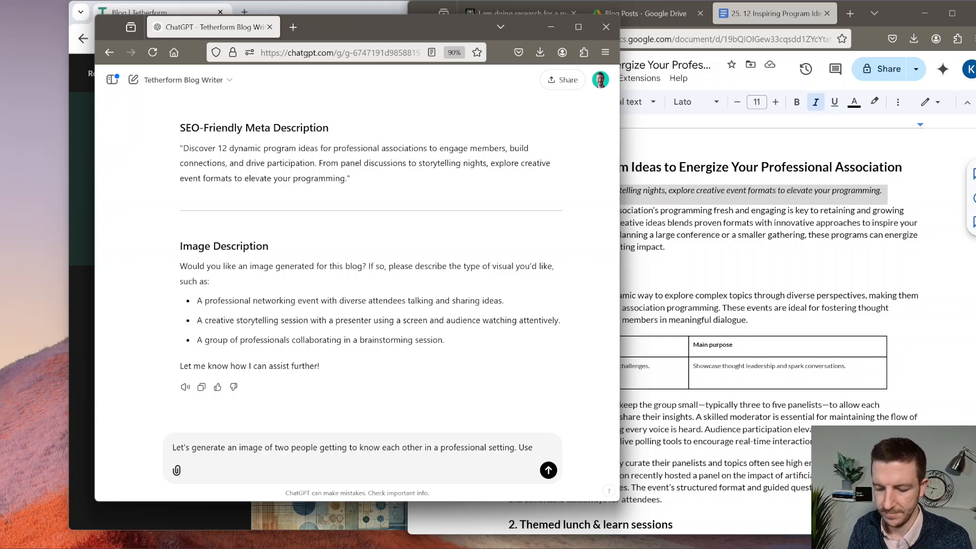
{"action": "type", "text": "surre"}
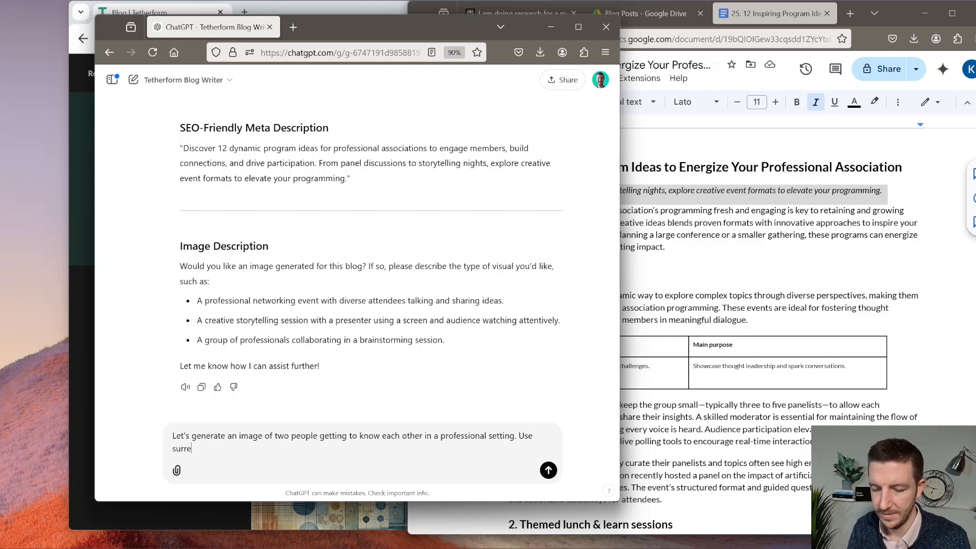
{"action": "type", "text": "alism art as thr"}
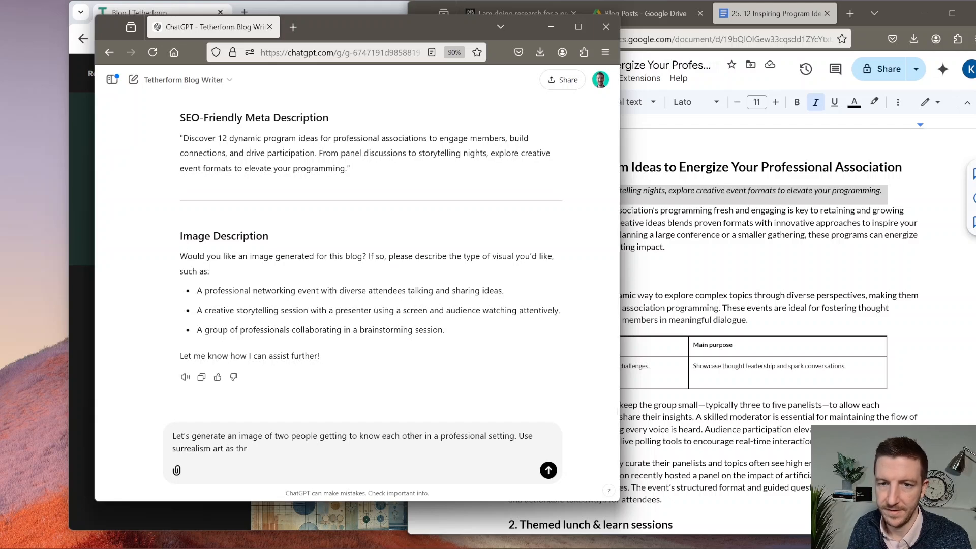
{"action": "type", "text": " foundation of the a"}
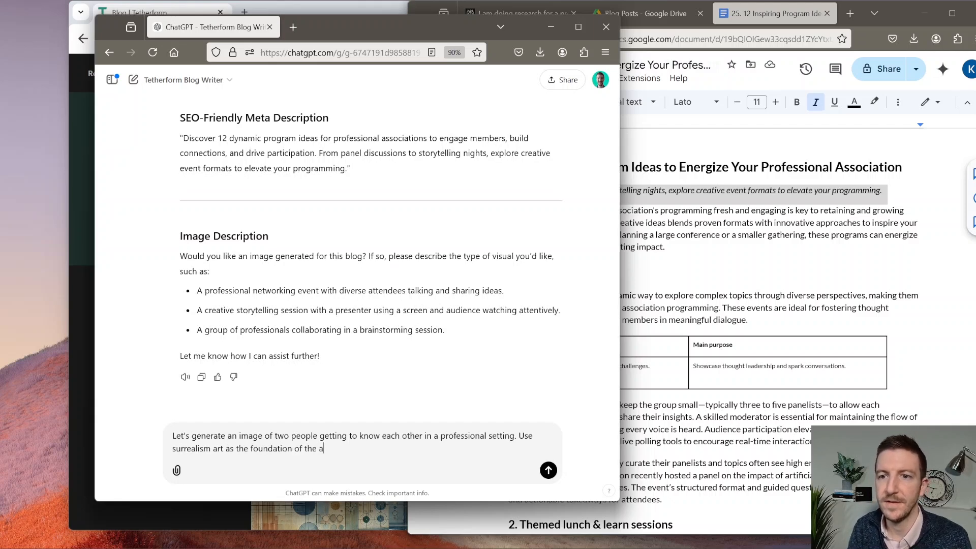
{"action": "key", "text": "BackSpace"}
{"action": "type", "text": "style."}
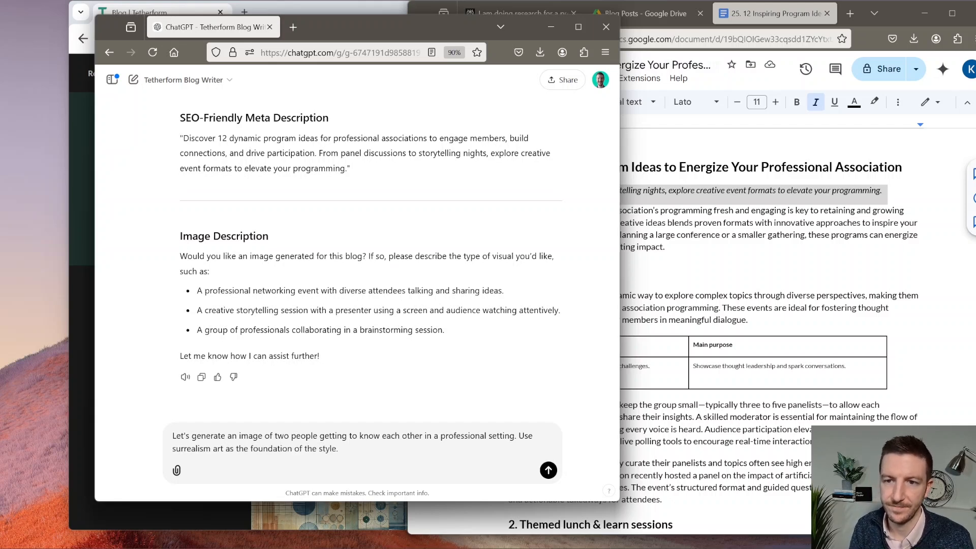
{"action": "key", "text": "Return"}
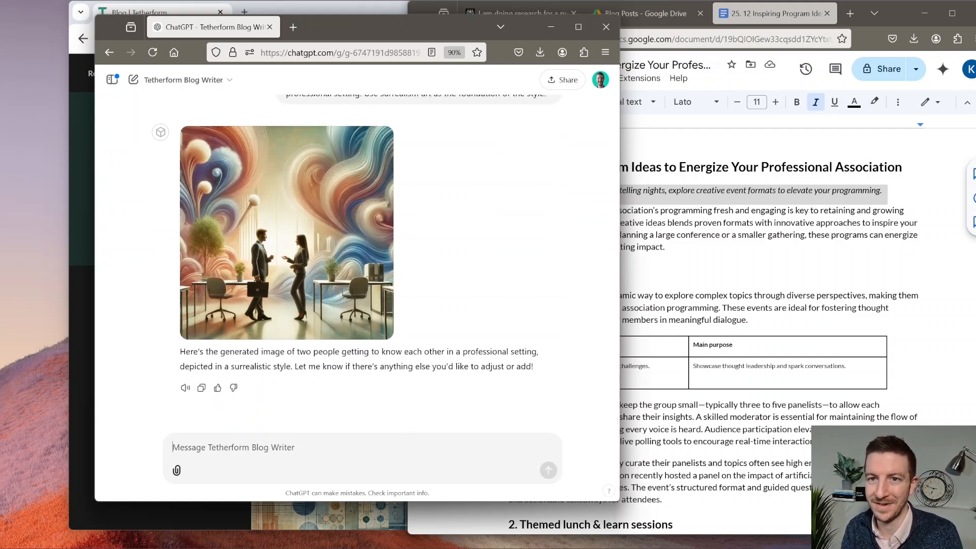
Send the follow-up prompt "Redo to be more creative and provide in a 1920 x 1080px size".
{"action": "type", "text": "Re"}
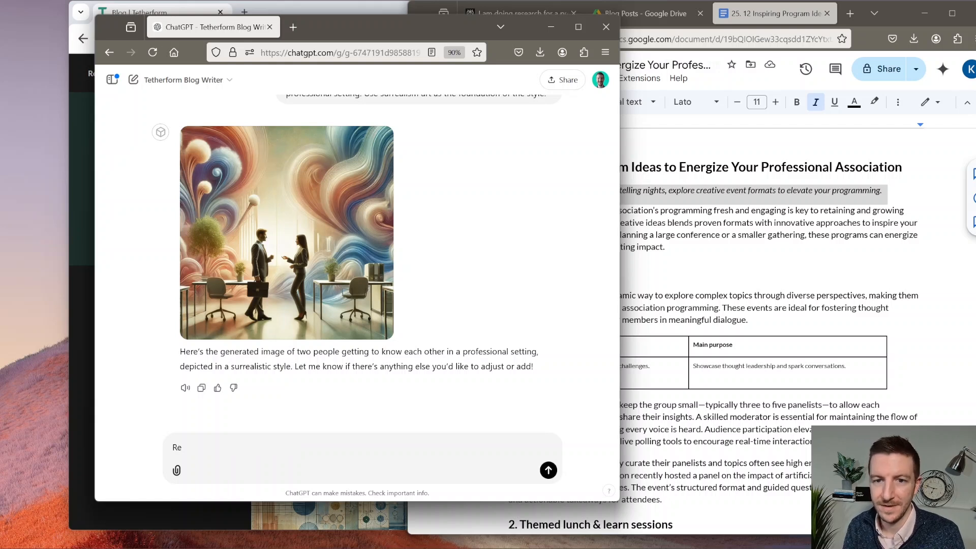
{"action": "type", "text": "do to be m"}
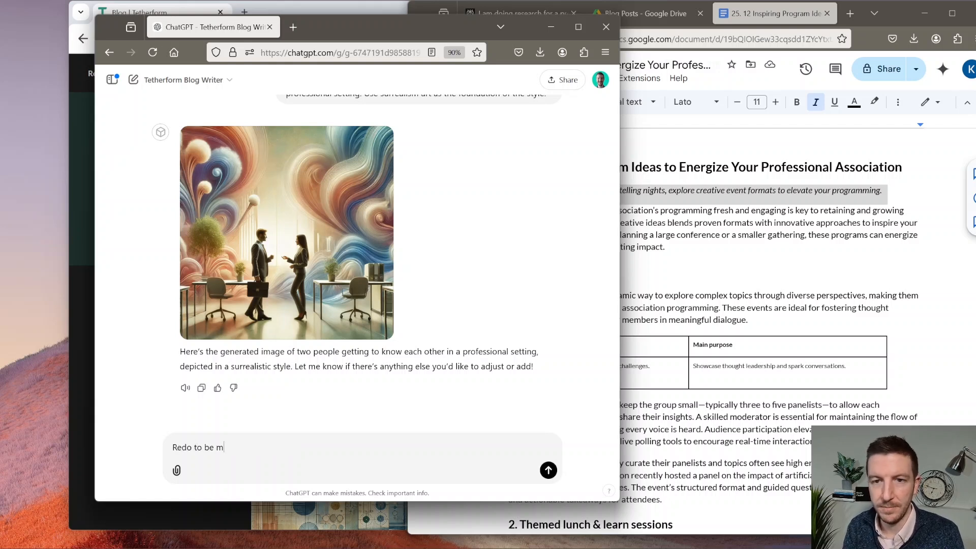
{"action": "type", "text": "ore creative and pr"}
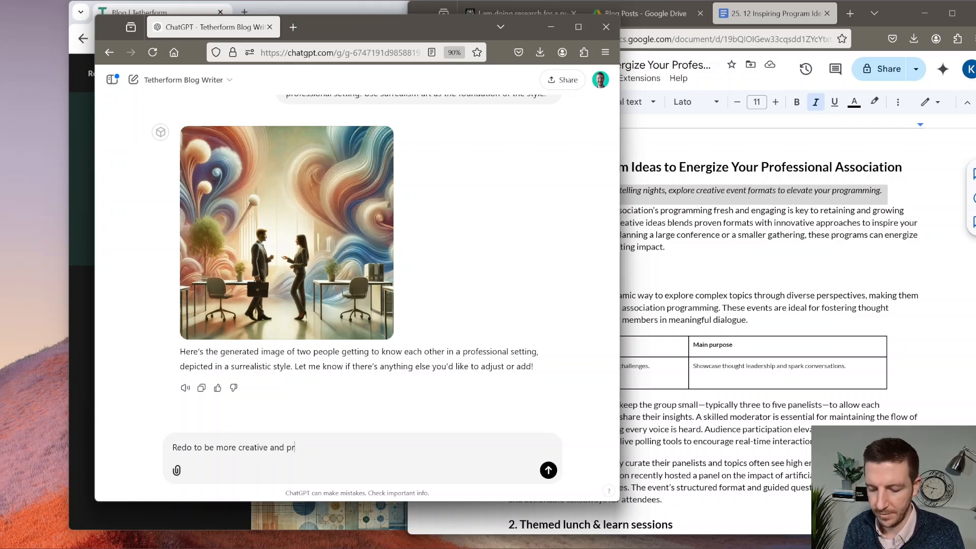
{"action": "type", "text": "ovide in a 1080"}
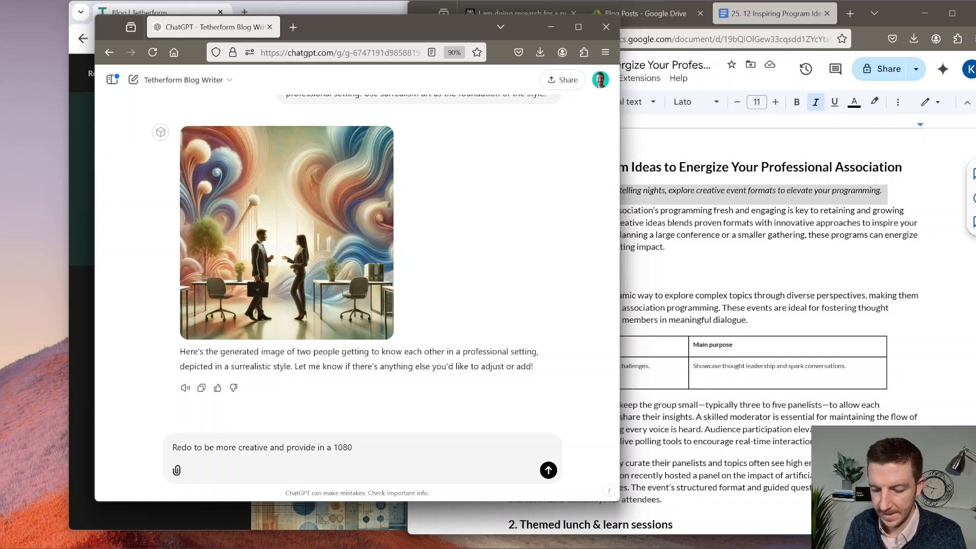
{"action": "key", "text": "BackSpace"}
{"action": "key", "text": "BackSpace"}
{"action": "key", "text": "BackSpace"}
{"action": "key", "text": "BackSpace"}
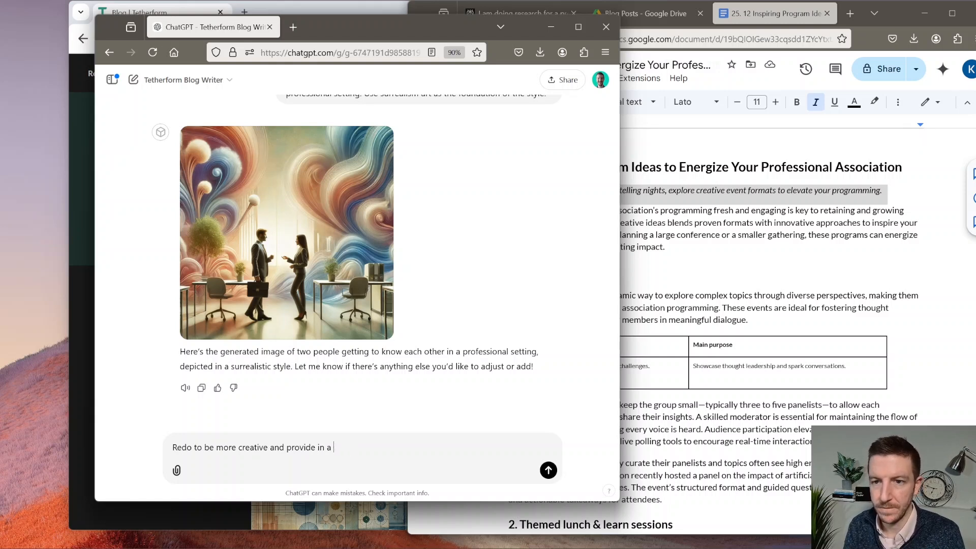
{"action": "type", "text": "1920 x 1080px"}
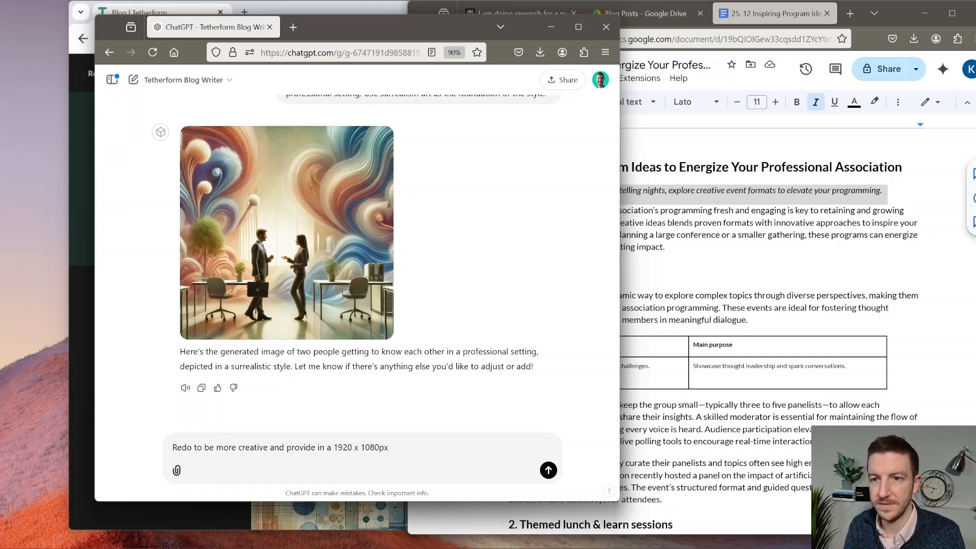
{"action": "type", "text": " rati"}
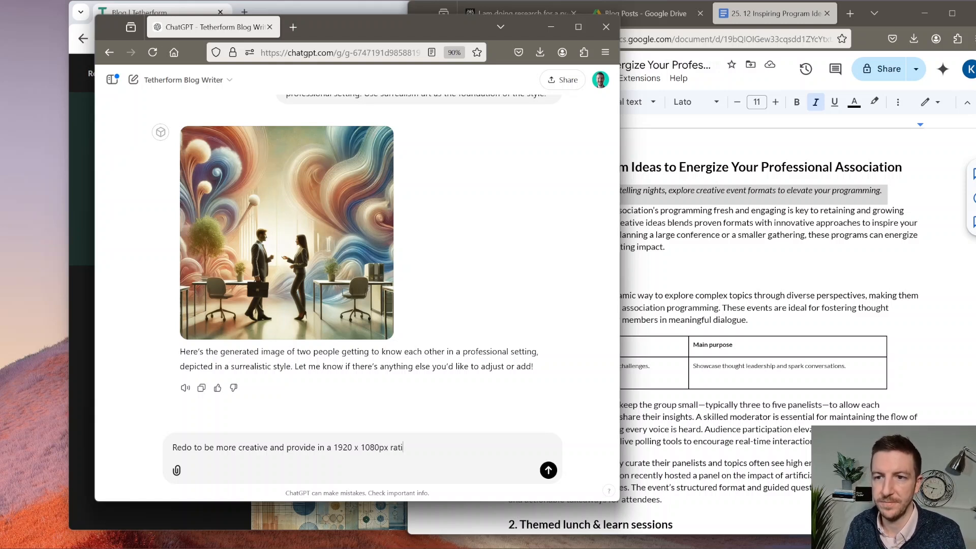
{"action": "type", "text": "o"}
{"action": "key", "text": "BackSpace"}
{"action": "key", "text": "BackSpace"}
{"action": "key", "text": "BackSpace"}
{"action": "key", "text": "BackSpace"}
{"action": "key", "text": "BackSpace"}
{"action": "type", "text": "size"}
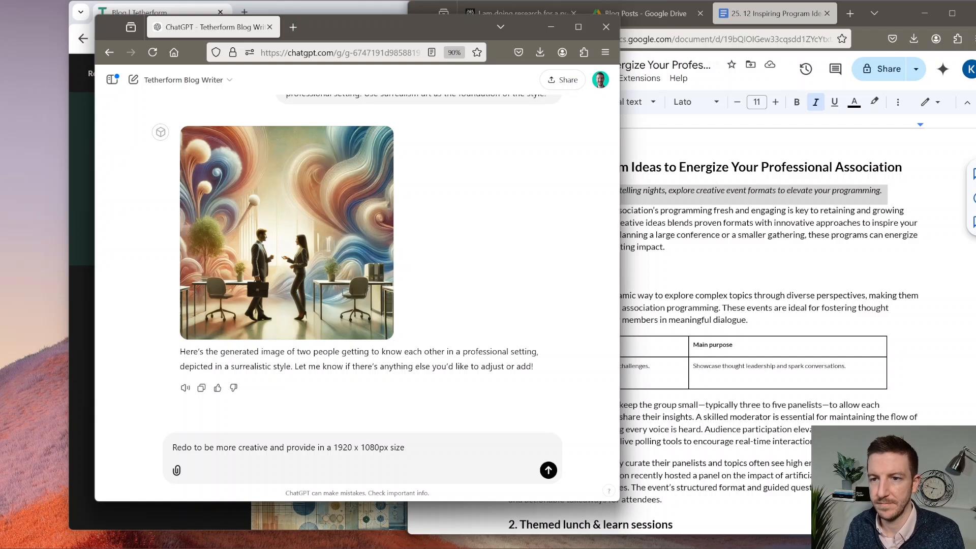
{"action": "key", "text": "Return"}
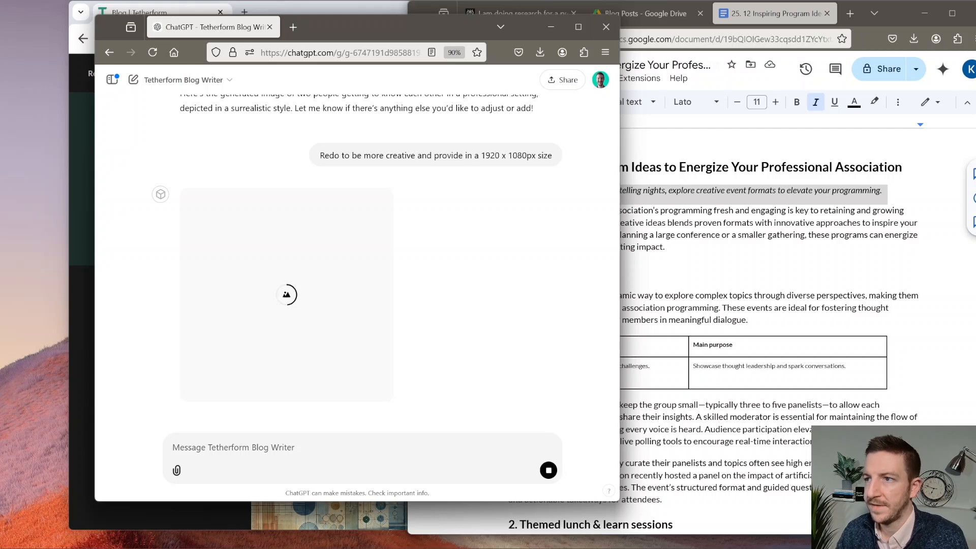
Skim the post in Google Docs while the image generates, and inspect the regenerated image in ChatGPT.
{"action": "key", "text": "alt+Tab"}
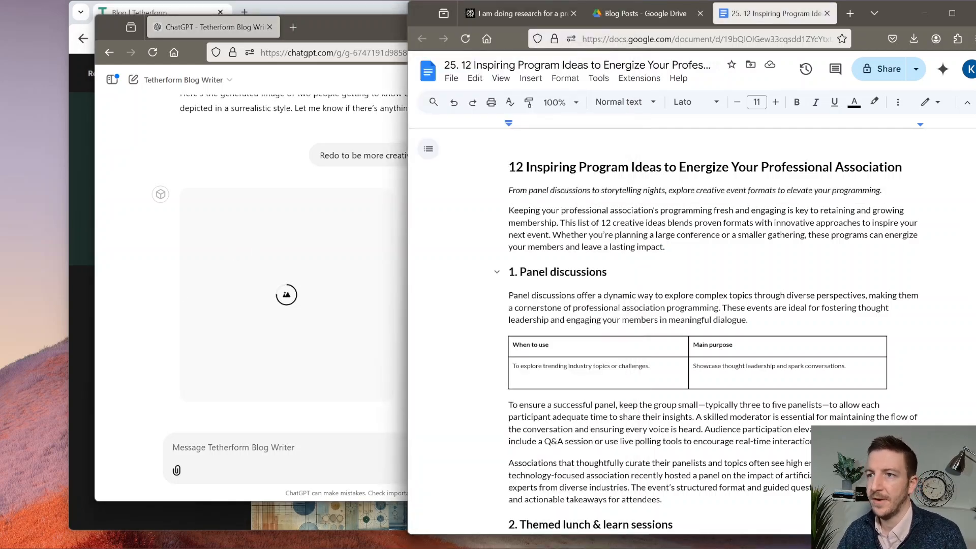
{"action": "scroll", "coordinate": [712, 330], "scroll_direction": "down", "scroll_amount": 4}
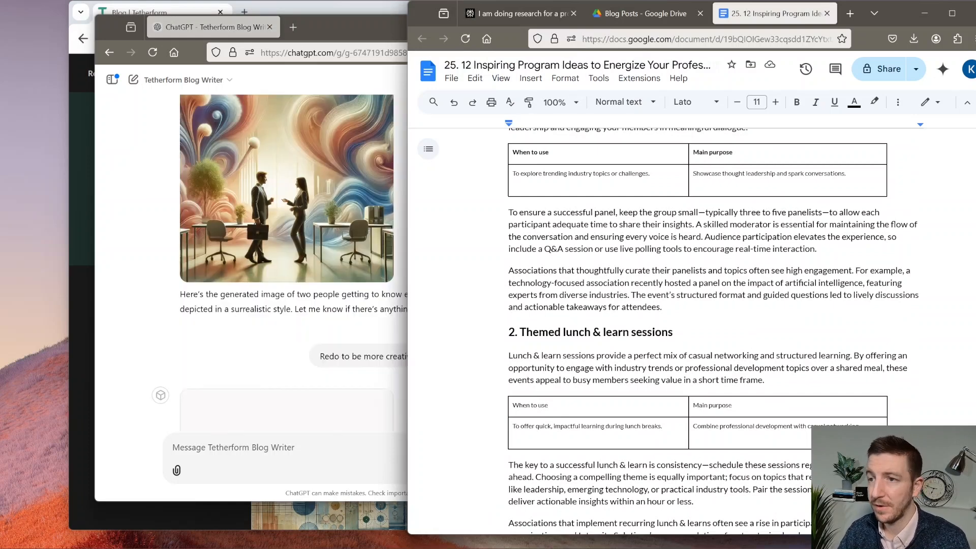
{"action": "scroll", "coordinate": [711, 330], "scroll_direction": "down", "scroll_amount": 5}
{"action": "left_click", "coordinate": [337, 276]}
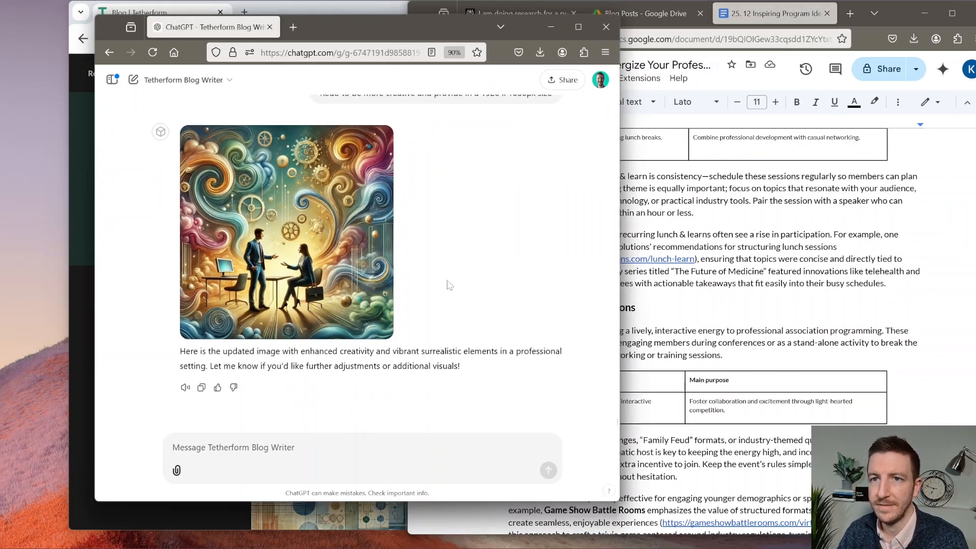
{"action": "scroll", "coordinate": [449, 259], "scroll_direction": "up", "scroll_amount": 3}
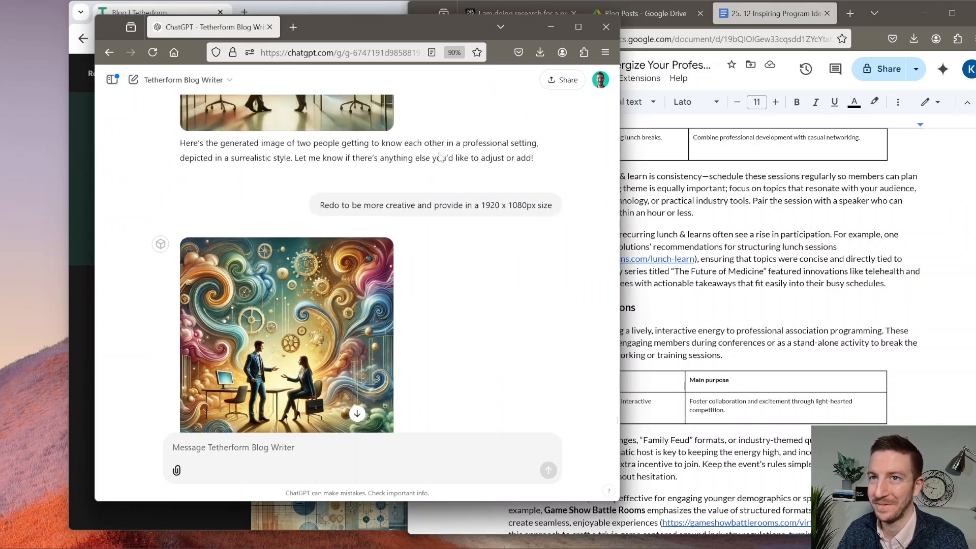
Minimize the ChatGPT window and reposition the Google Docs window so the whole page is in view.
{"action": "left_click", "coordinate": [550, 26]}
{"action": "left_click", "coordinate": [893, 15]}
{"action": "left_click_drag", "start_coordinate": [893, 16], "coordinate": [681, 25]}
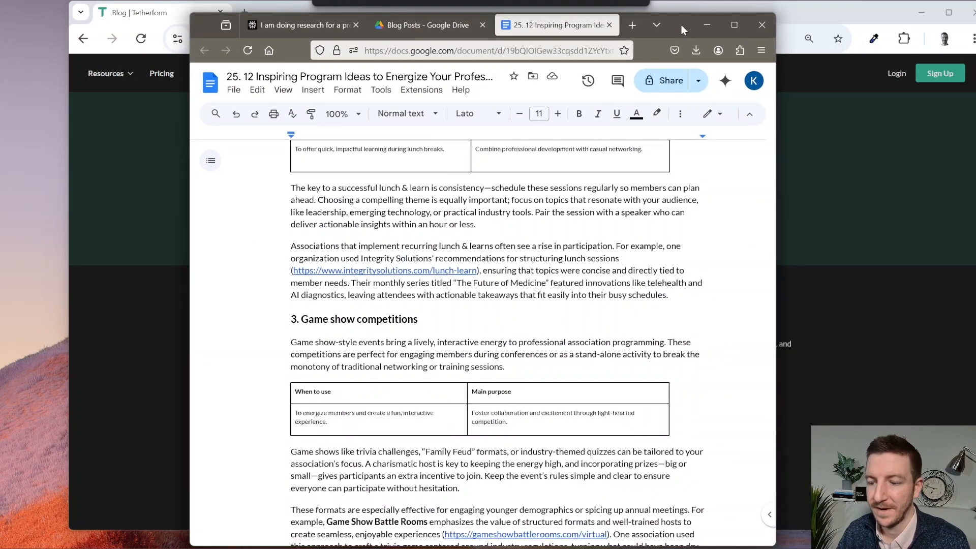
Review the post's title, introduction and panel discussions section in Google Docs.
{"action": "scroll", "coordinate": [381, 358], "scroll_direction": "up", "scroll_amount": 8}
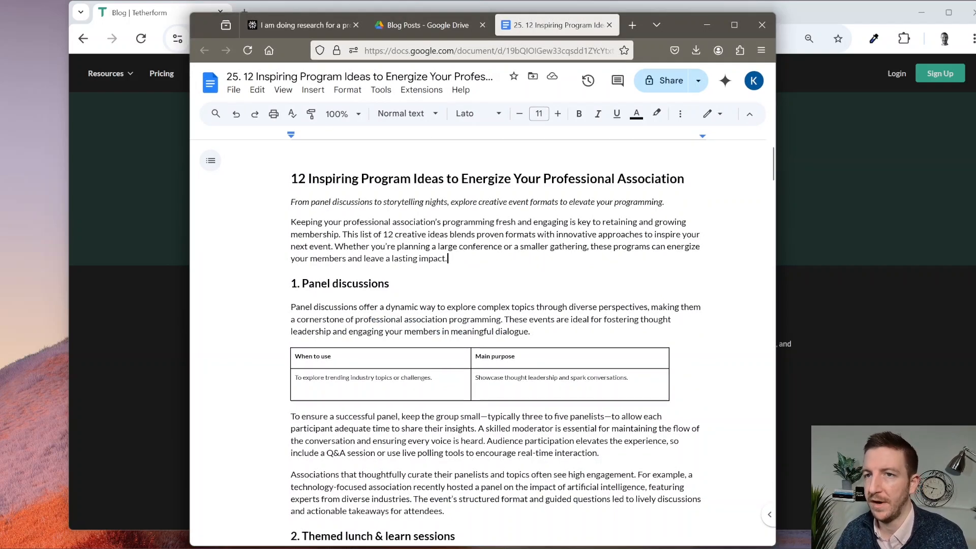
{"action": "scroll", "coordinate": [526, 342], "scroll_direction": "down", "scroll_amount": 10}
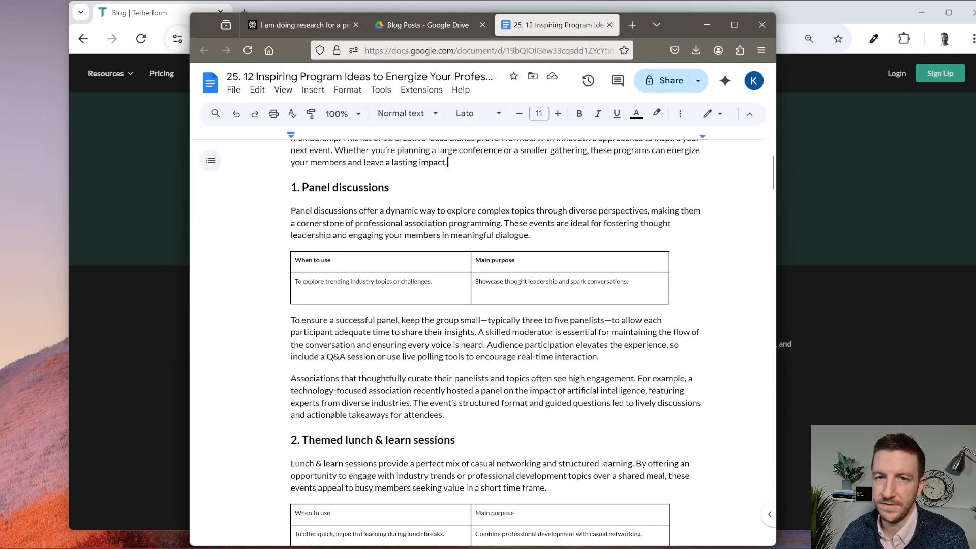
{"action": "scroll", "coordinate": [527, 342], "scroll_direction": "up", "scroll_amount": 10}
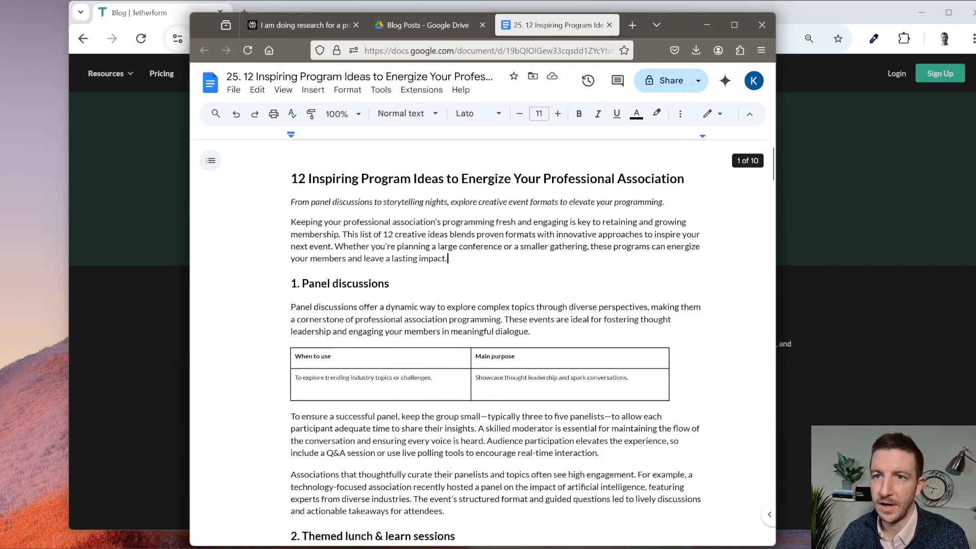
{"action": "left_click", "coordinate": [318, 222]}
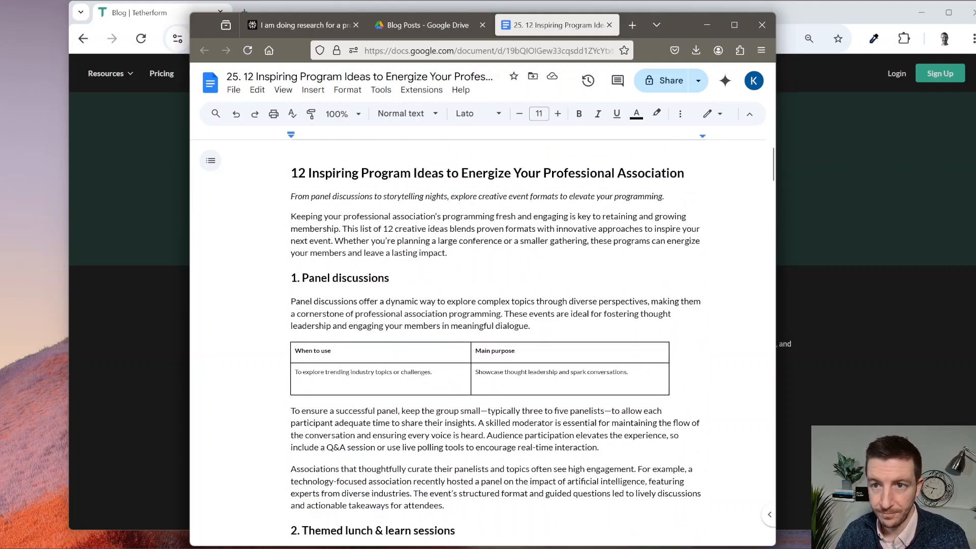
{"action": "scroll", "coordinate": [373, 441], "scroll_direction": "down", "scroll_amount": 4}
{"action": "scroll", "coordinate": [373, 440], "scroll_direction": "up", "scroll_amount": 4}
{"action": "left_click", "coordinate": [373, 440]}
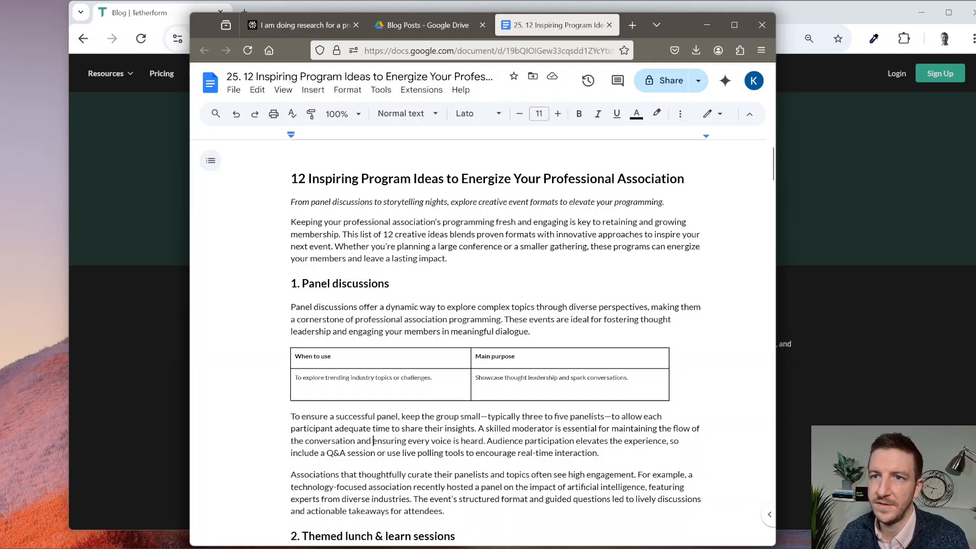
Split the introduction into a new paragraph after "membership." and replace "This list of" with "Here are".
{"action": "left_click", "coordinate": [343, 234]}
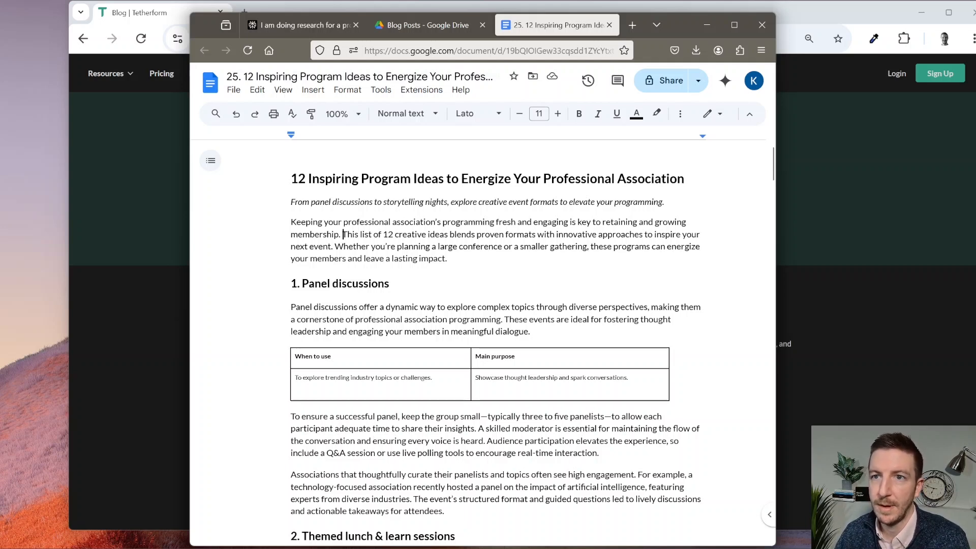
{"action": "key", "text": "BackSpace"}
{"action": "key", "text": "Return"}
{"action": "key", "text": "ctrl+shift+Right"}
{"action": "key", "text": "ctrl+shift+Right"}
{"action": "key", "text": "ctrl+shift+Right"}
{"action": "type", "text": "Here are"}
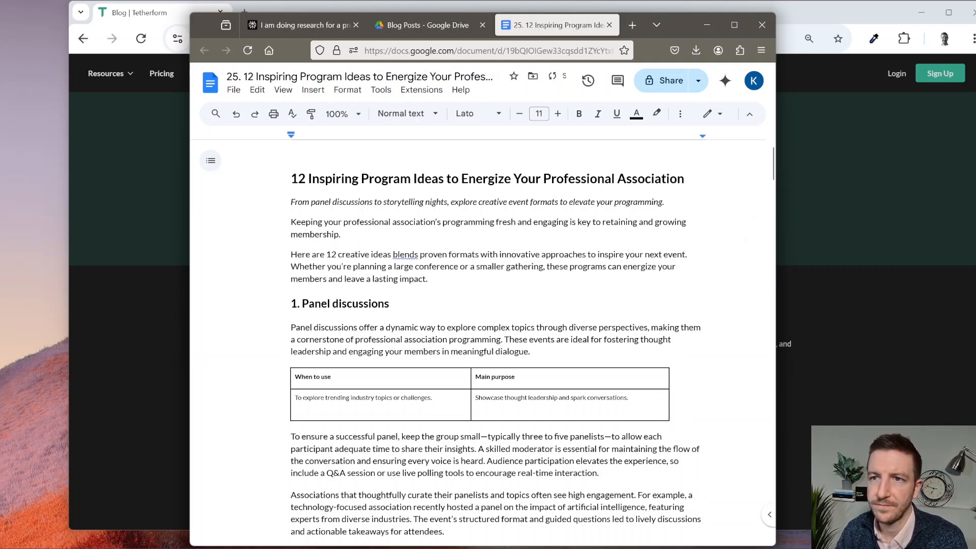
Reword the new paragraph's first sentence to "Here are 12 creative ideas to steal for your association's next event.".
{"action": "left_click_drag", "start_coordinate": [393, 254], "coordinate": [587, 255]}
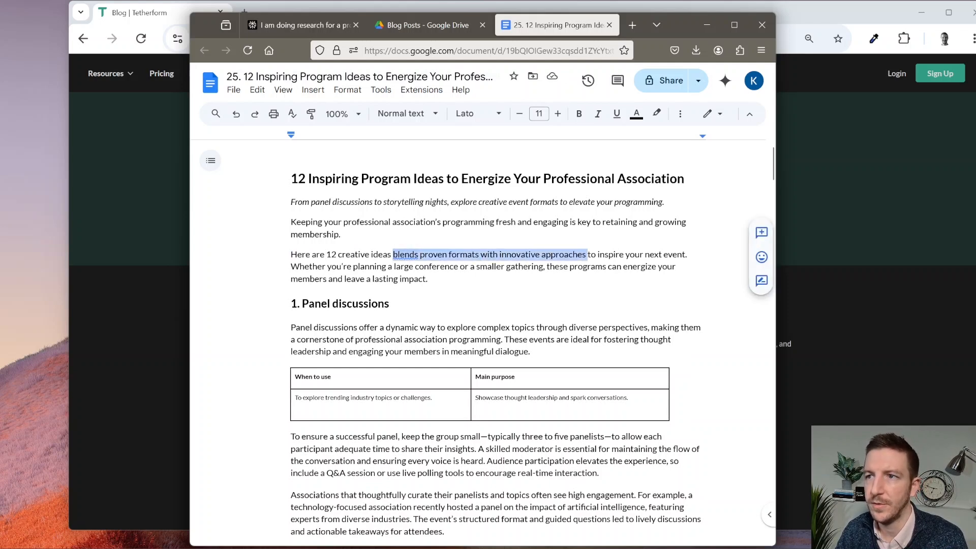
{"action": "key", "text": "BackSpace"}
{"action": "double_click", "coordinate": [410, 254]}
{"action": "type", "text": "steal for your next event. Whether you’re planning a large conference or"}
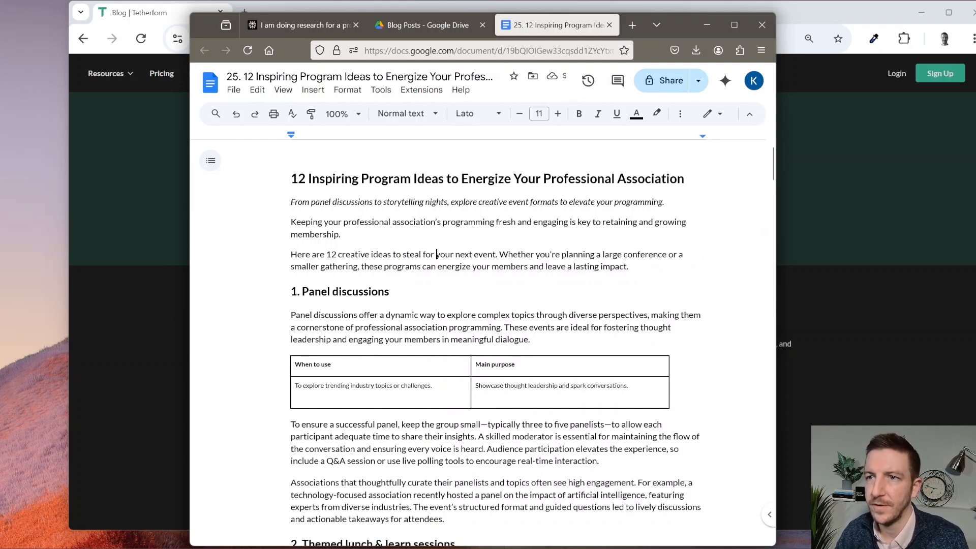
{"action": "type", "text": "association'"}
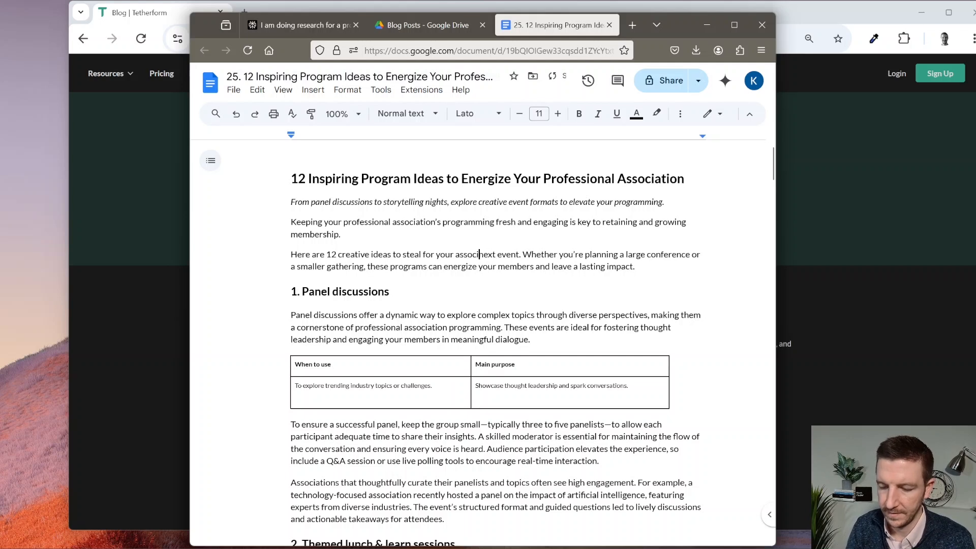
{"action": "type", "text": "s"}
Delete the introduction's "Whether you're planning" sentence and replace the period after "next event" with a downward-pointing hand emoji.
{"action": "left_click_drag", "start_coordinate": [690, 266], "coordinate": [548, 255]}
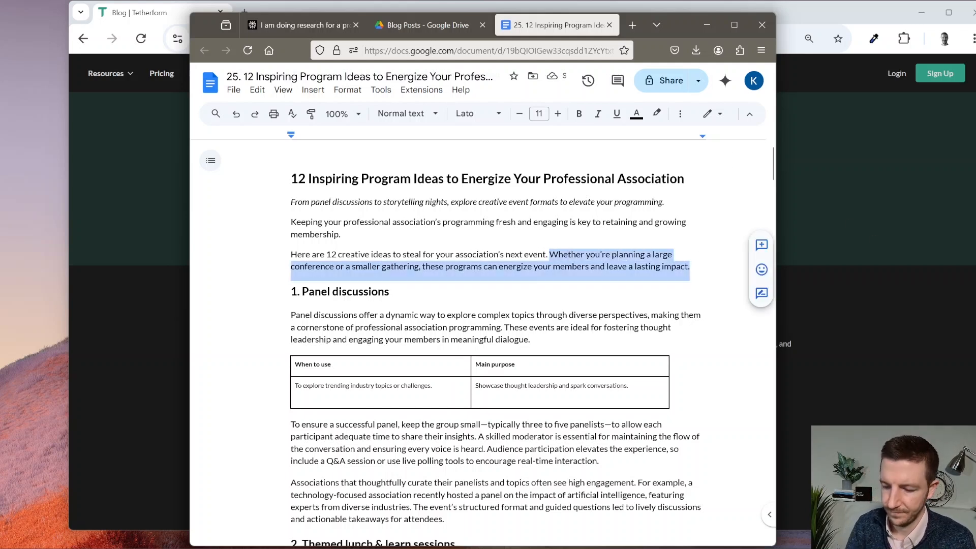
{"action": "key", "text": "BackSpace"}
{"action": "key", "text": "BackSpace"}
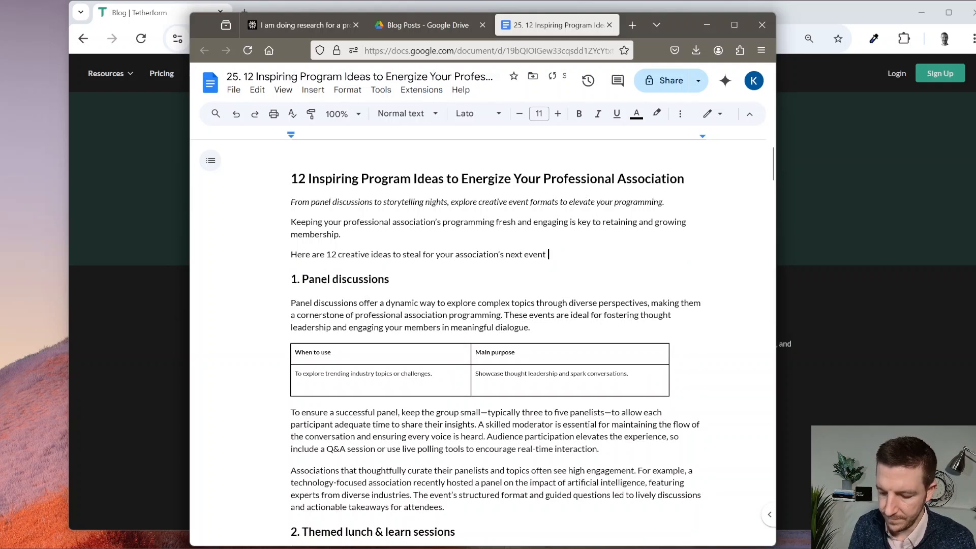
{"action": "key", "text": "super+period"}
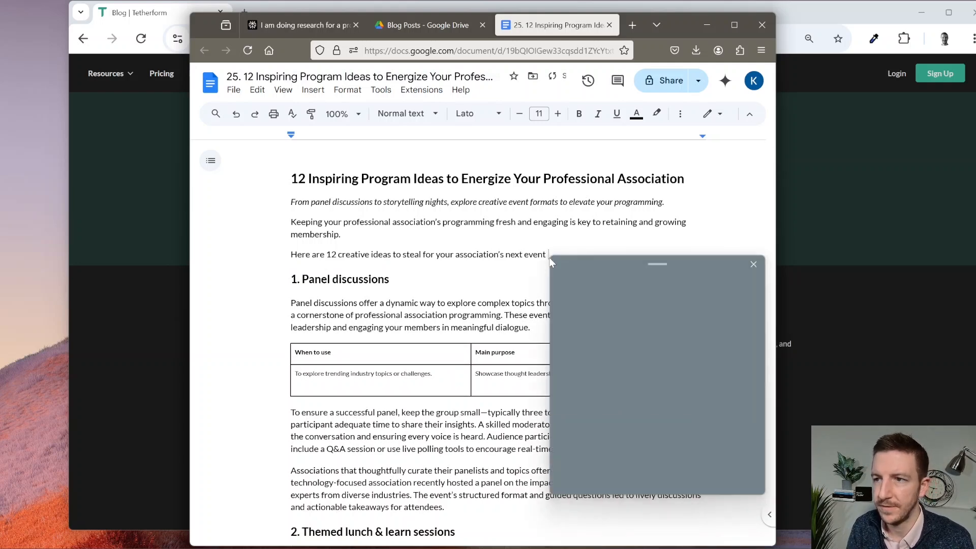
{"action": "type", "text": "down"}
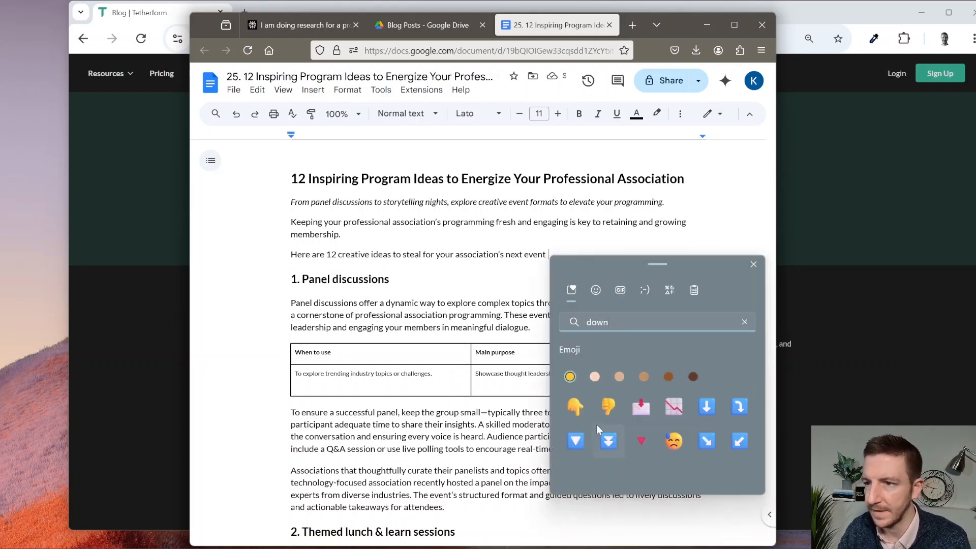
{"action": "left_click", "coordinate": [575, 409]}
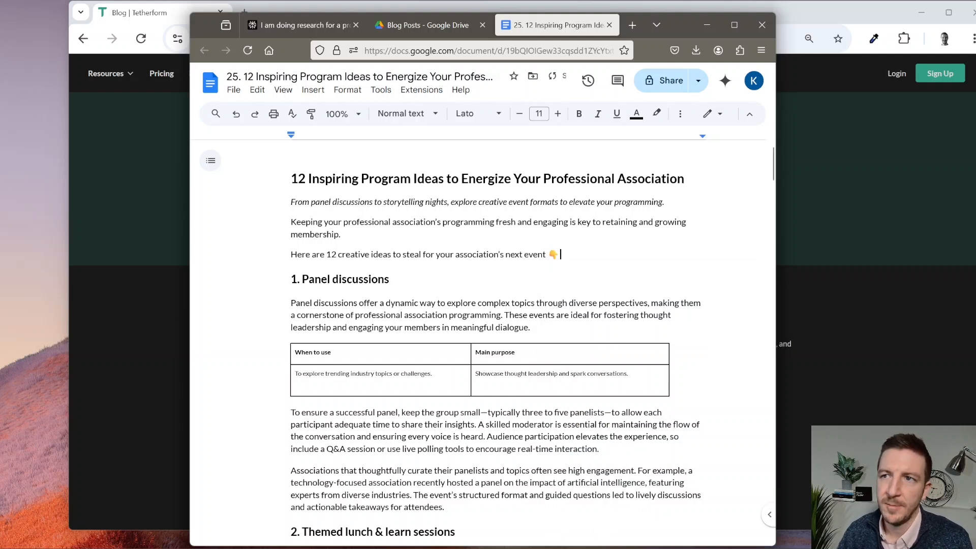
Check the section headings' styles and change the "4. Micro-workshops" heading to Heading 2.
{"action": "scroll", "coordinate": [483, 331], "scroll_direction": "down", "scroll_amount": 5}
{"action": "scroll", "coordinate": [483, 330], "scroll_direction": "up", "scroll_amount": 5}
{"action": "left_click_drag", "start_coordinate": [390, 279], "coordinate": [291, 279]}
{"action": "scroll", "coordinate": [483, 331], "scroll_direction": "down", "scroll_amount": 4}
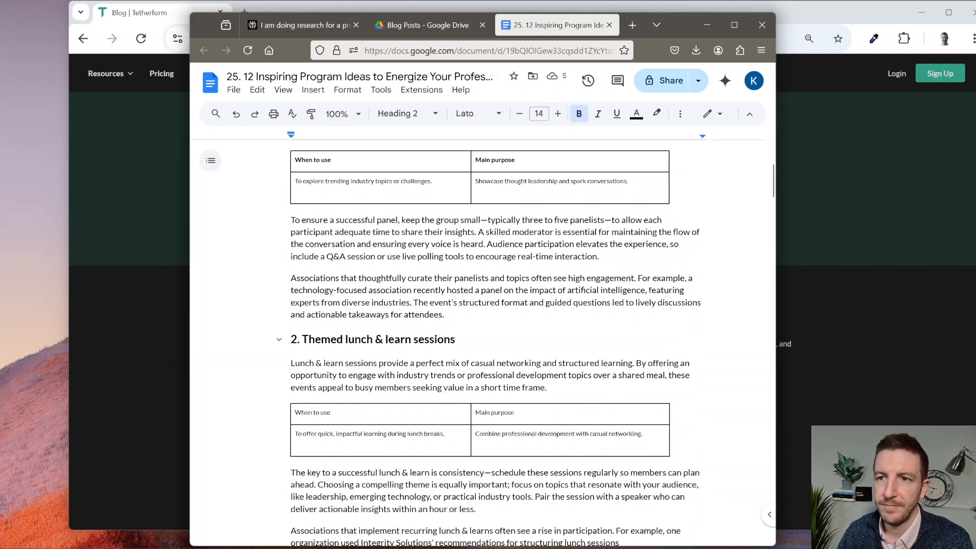
{"action": "left_click_drag", "start_coordinate": [456, 339], "coordinate": [291, 339]}
{"action": "scroll", "coordinate": [482, 341], "scroll_direction": "down", "scroll_amount": 15}
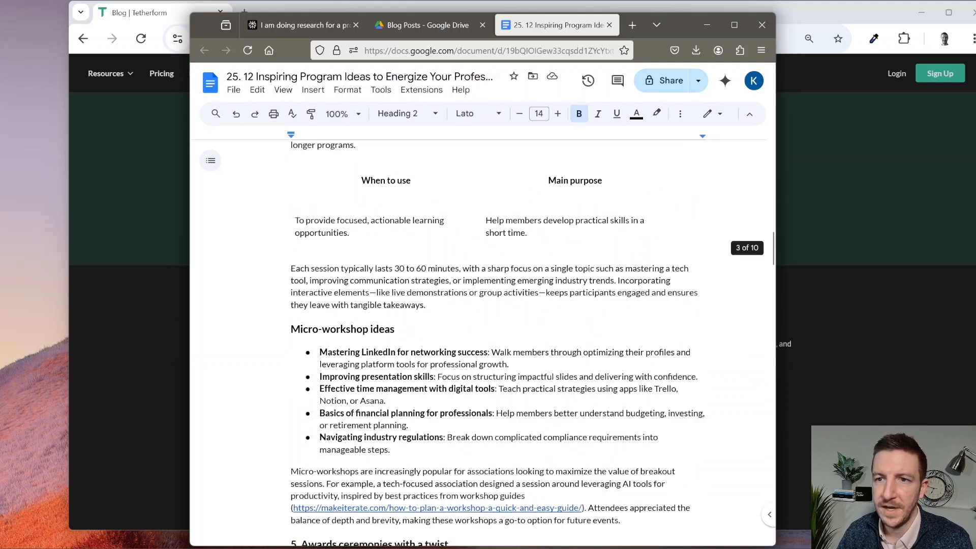
{"action": "scroll", "coordinate": [483, 340], "scroll_direction": "up", "scroll_amount": 4}
{"action": "left_click_drag", "start_coordinate": [384, 291], "coordinate": [291, 290]}
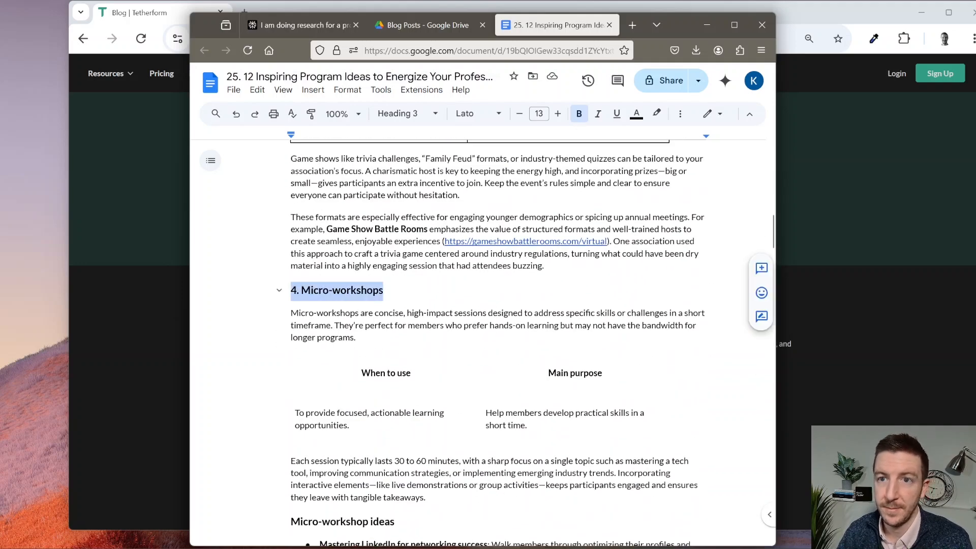
{"action": "key", "text": "ctrl+alt+2"}
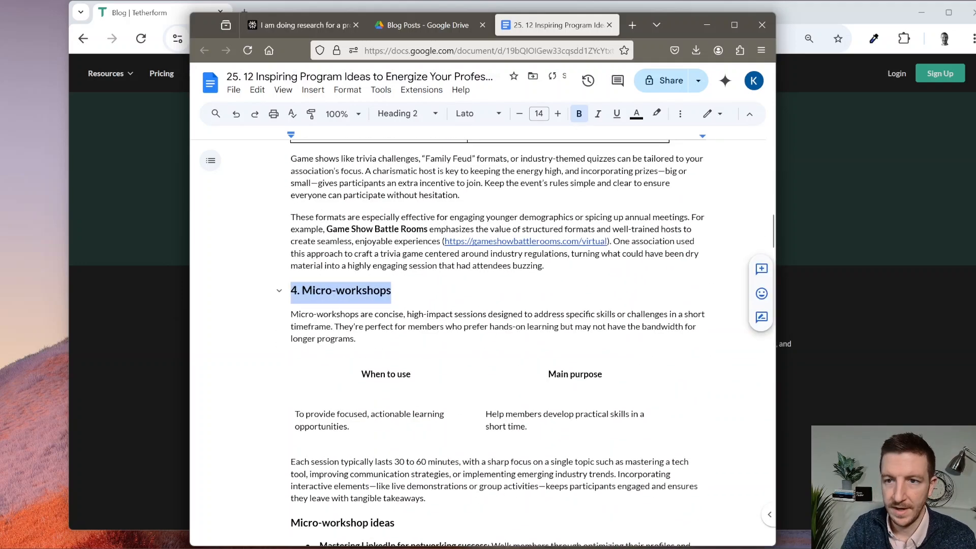
Split the panel discussions opening paragraph so that "These events are ideal" starts a new paragraph.
{"action": "scroll", "coordinate": [483, 340], "scroll_direction": "up", "scroll_amount": 9}
{"action": "scroll", "coordinate": [483, 341], "scroll_direction": "up", "scroll_amount": 6}
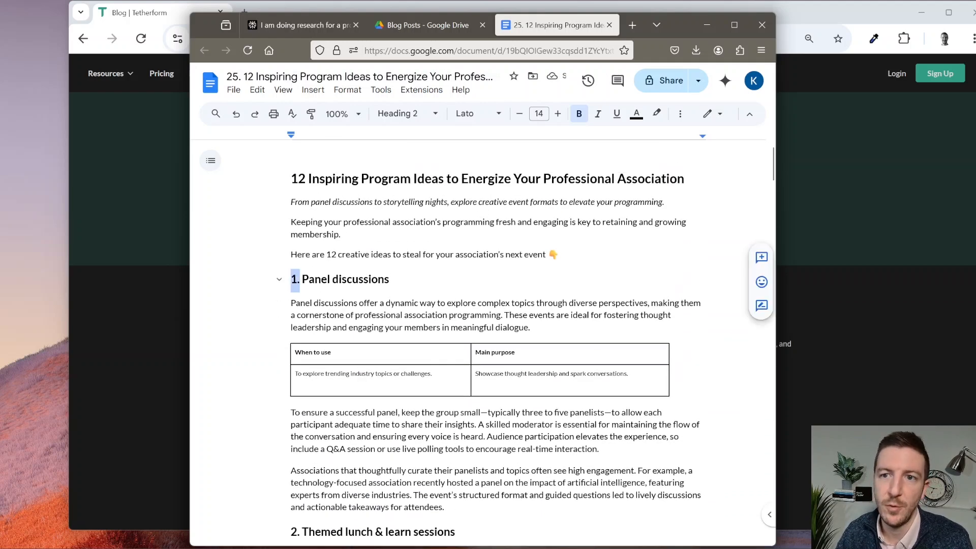
{"action": "left_click_drag", "start_coordinate": [632, 377], "coordinate": [325, 353]}
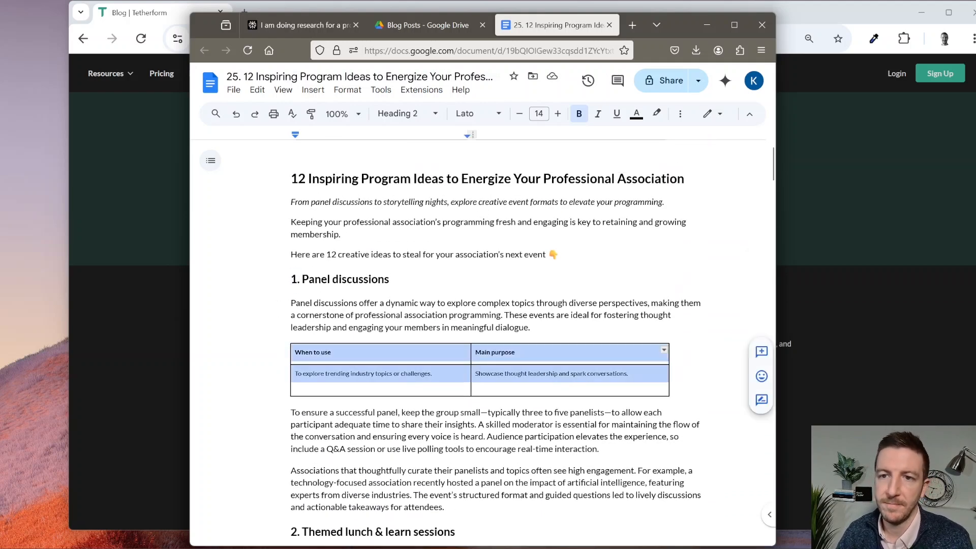
{"action": "left_click", "coordinate": [469, 304]}
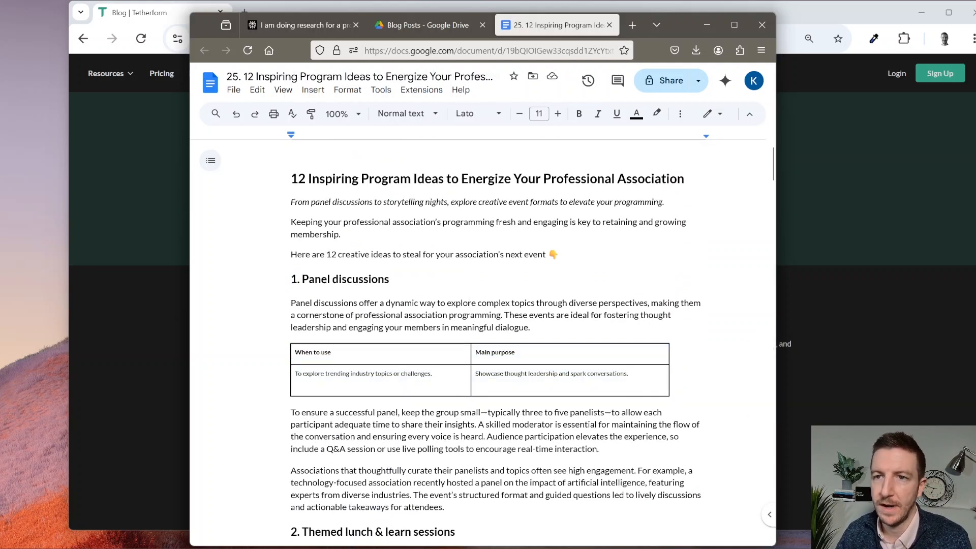
{"action": "left_click_drag", "start_coordinate": [290, 303], "coordinate": [531, 328]}
{"action": "left_click", "coordinate": [504, 327]}
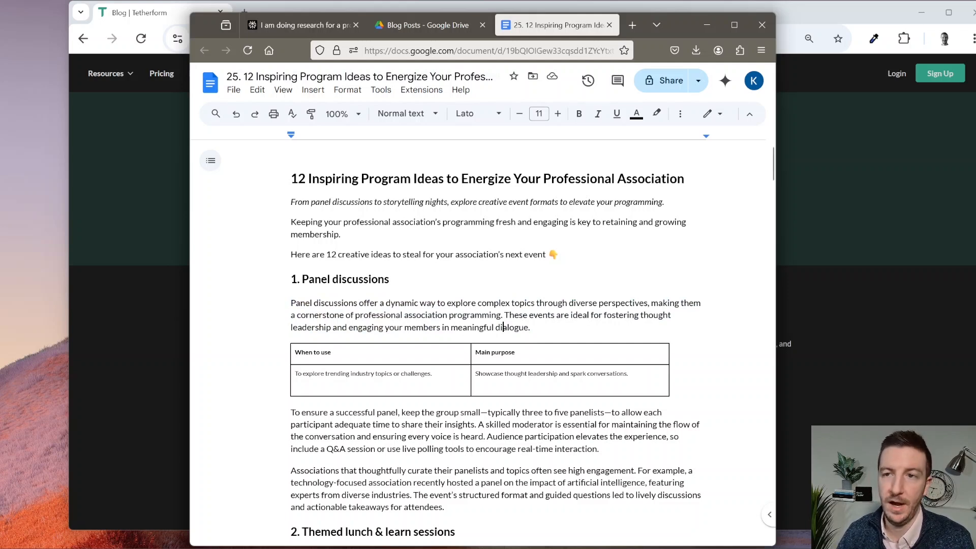
{"action": "key", "text": "Return"}
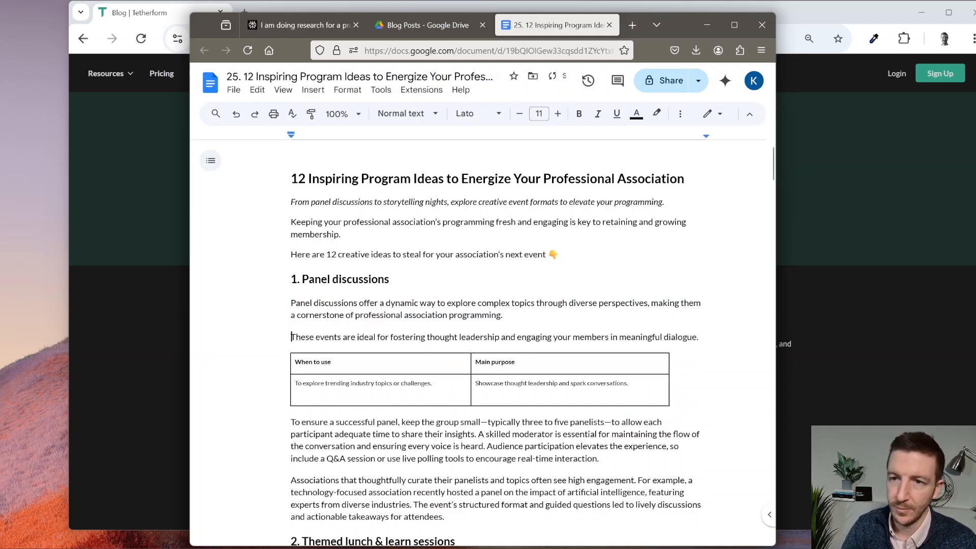
Add the line "Panel discussion are a go-to for most associations." directly under the "1. Panel discussions" heading.
{"action": "key", "text": "Return"}
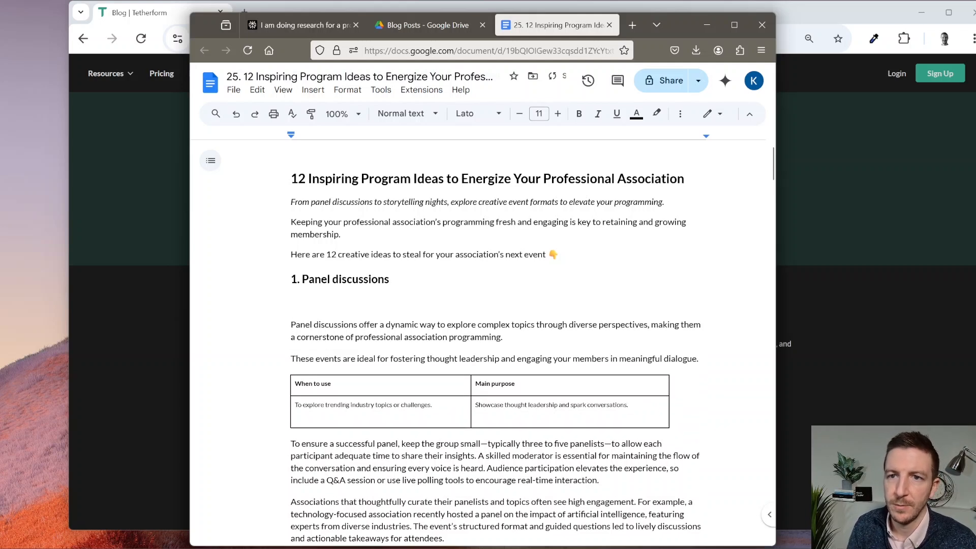
{"action": "type", "text": "Panel discu"}
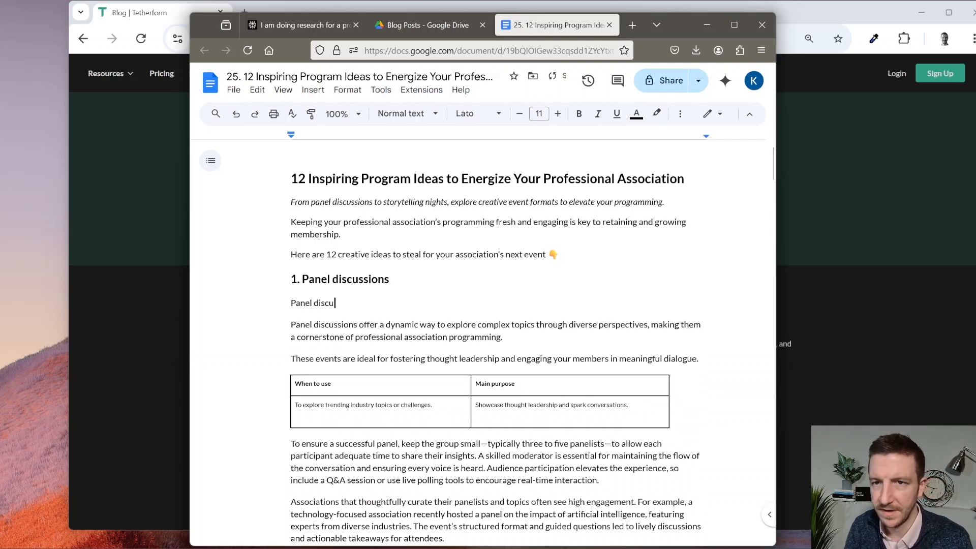
{"action": "type", "text": "ssion are a g"}
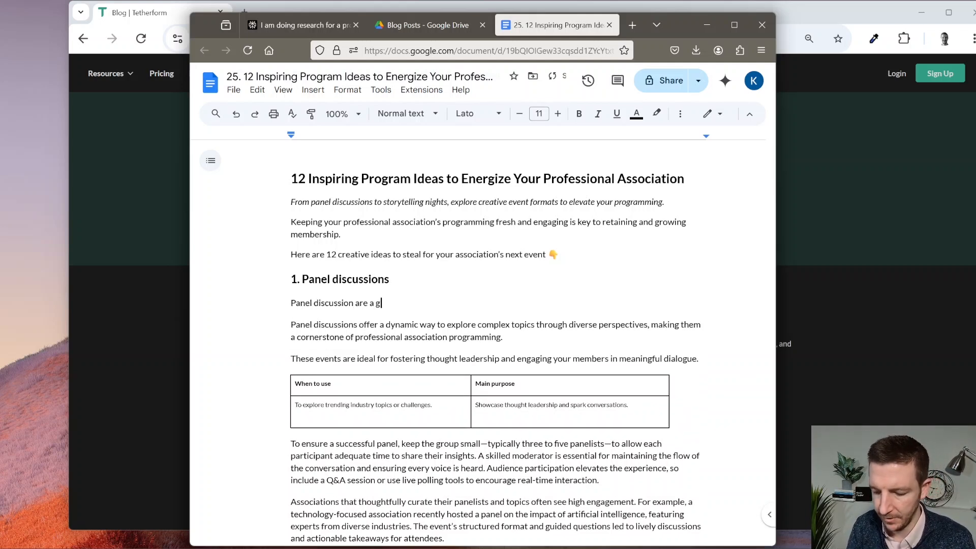
{"action": "type", "text": "o-to for most asso"}
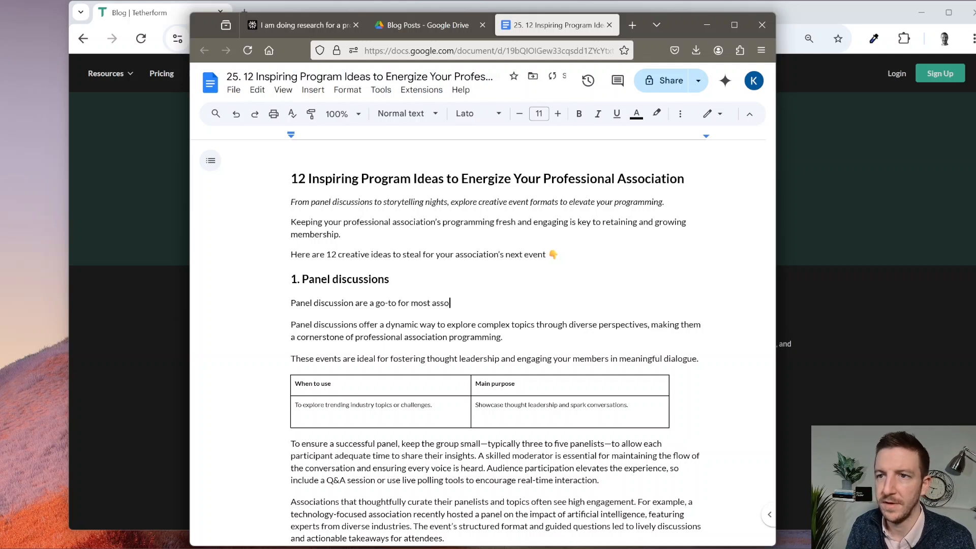
{"action": "type", "text": "ciations."}
Start another paragraph below the new line with "They allow a variety of perspectives".
{"action": "key", "text": "Return"}
{"action": "type", "text": "They all"}
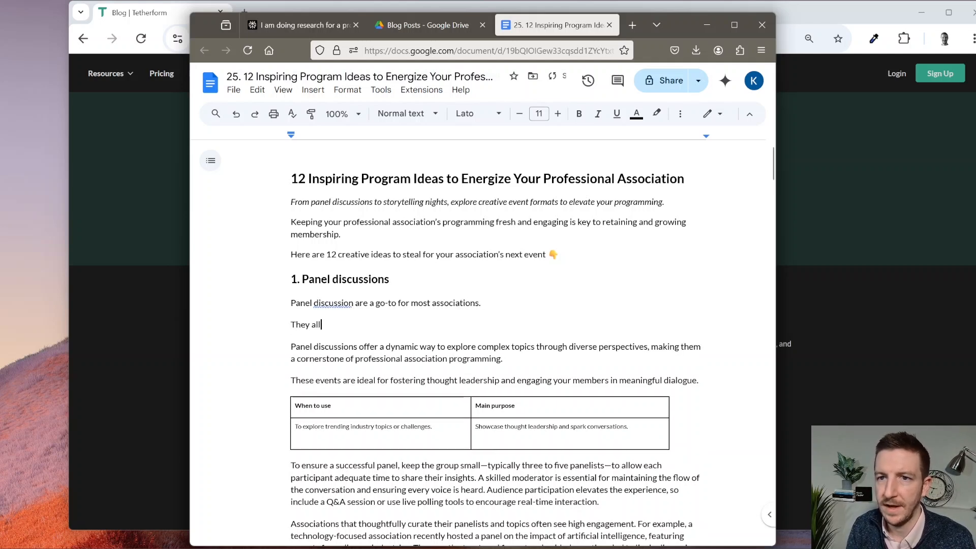
{"action": "type", "text": "ow a variety of ex"}
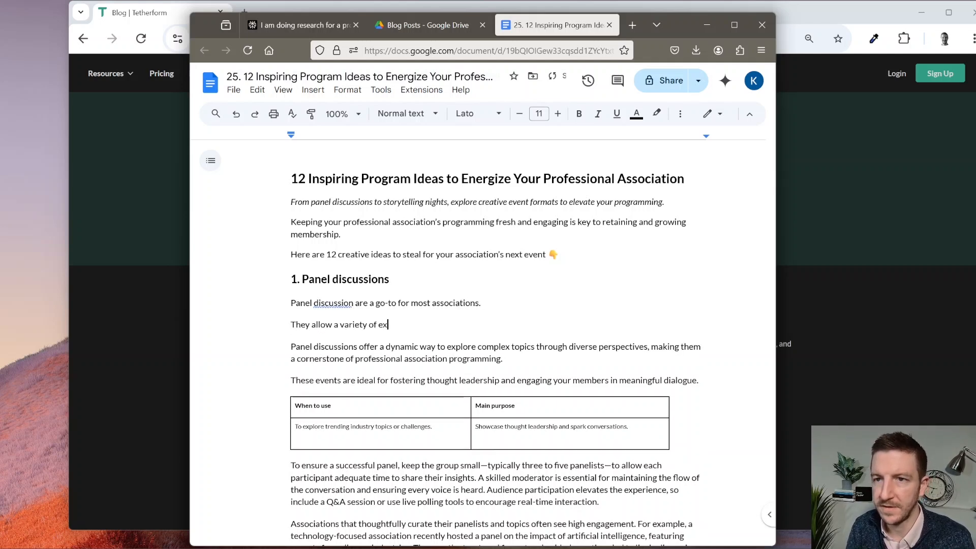
{"action": "type", "text": "periences"}
{"action": "key", "text": "ctrl+BackSpace"}
{"action": "key", "text": "ctrl+BackSpace"}
{"action": "key", "text": "ctrl+BackSpace"}
{"action": "type", "text": "variety of"}
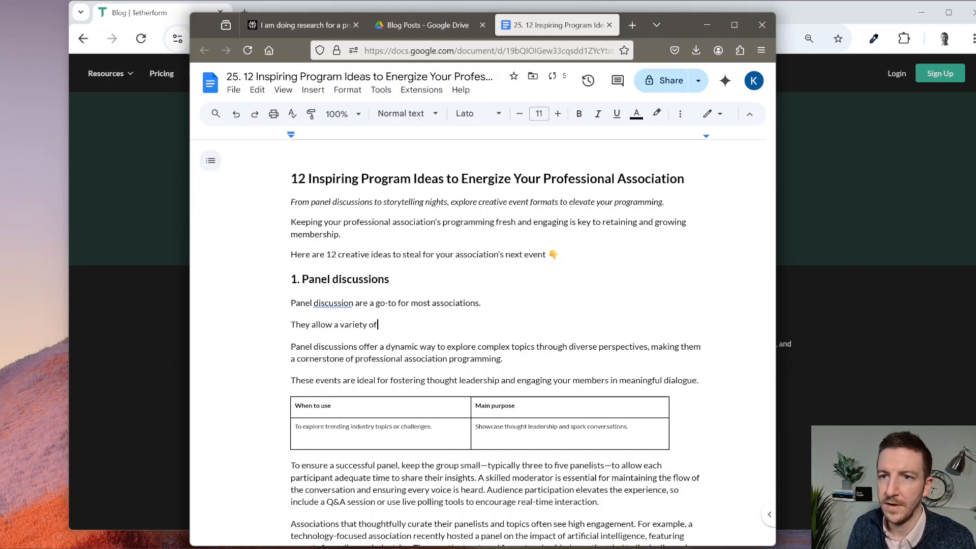
{"action": "type", "text": " perspectives"}
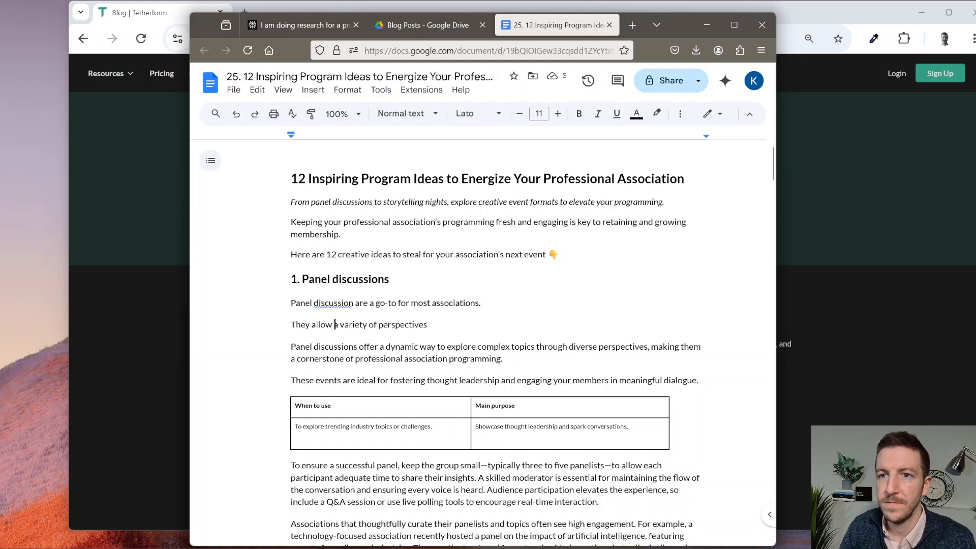
Reword the start of the second paragraph to "They expose your attendees to a variety of perspectives".
{"action": "type", "text": "your "}
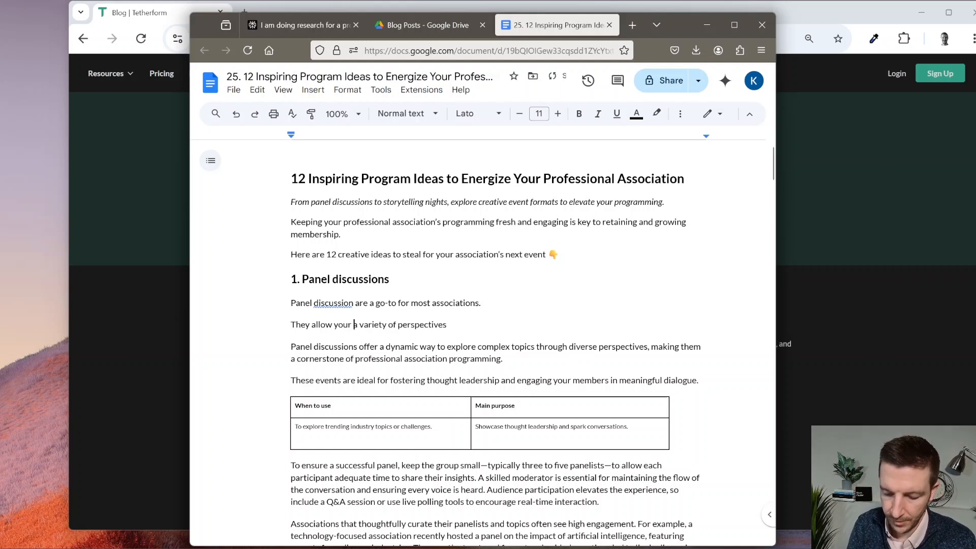
{"action": "type", "text": "attendees t"}
{"action": "key", "text": "BackSpace"}
{"action": "key", "text": "BackSpace"}
{"action": "key", "text": "BackSpace"}
{"action": "key", "text": "BackSpace"}
{"action": "key", "text": "BackSpace"}
{"action": "key", "text": "BackSpace"}
{"action": "key", "text": "BackSpace"}
{"action": "key", "text": "BackSpace"}
{"action": "key", "text": "BackSpace"}
{"action": "key", "text": "BackSpace"}
{"action": "key", "text": "BackSpace"}
{"action": "key", "text": "BackSpace"}
{"action": "key", "text": "BackSpace"}
{"action": "key", "text": "BackSpace"}
{"action": "key", "text": "BackSpace"}
{"action": "key", "text": "BackSpace"}
{"action": "key", "text": "BackSpace"}
{"action": "key", "text": "BackSpace"}
{"action": "key", "text": "BackSpace"}
{"action": "key", "text": "BackSpace"}
{"action": "type", "text": "expose your"}
{"action": "type", "text": "ttendees to a"}
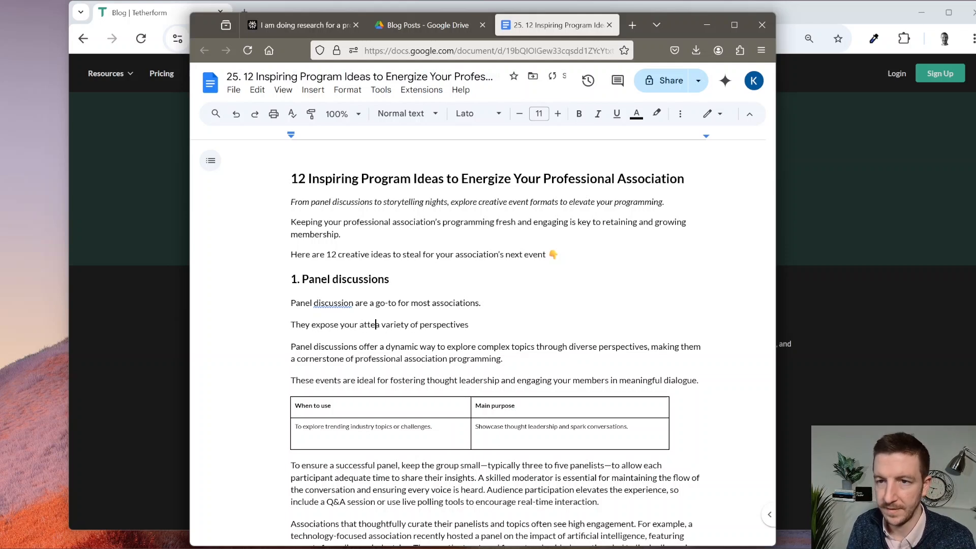
{"action": "key", "text": "BackSpace"}
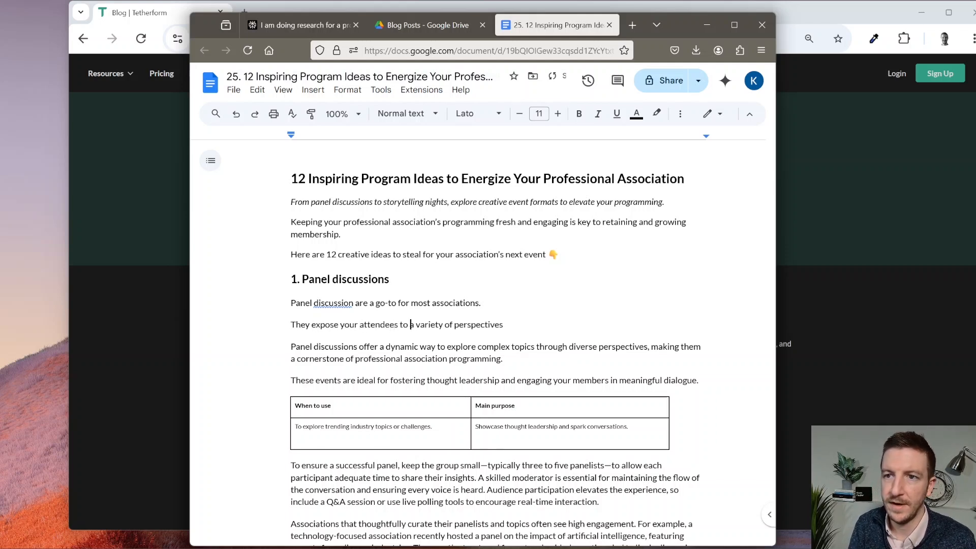
Finish the sentence with "on a specific subject." and add "They're excellent for keeping things interesting and changing the pace during the event.".
{"action": "type", "text": "on a"}
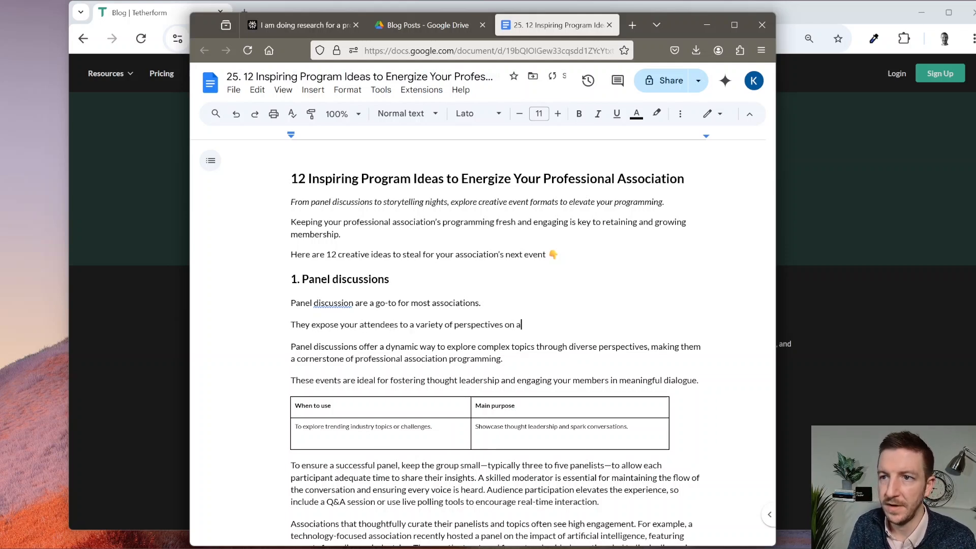
{"action": "type", "text": " specific s"}
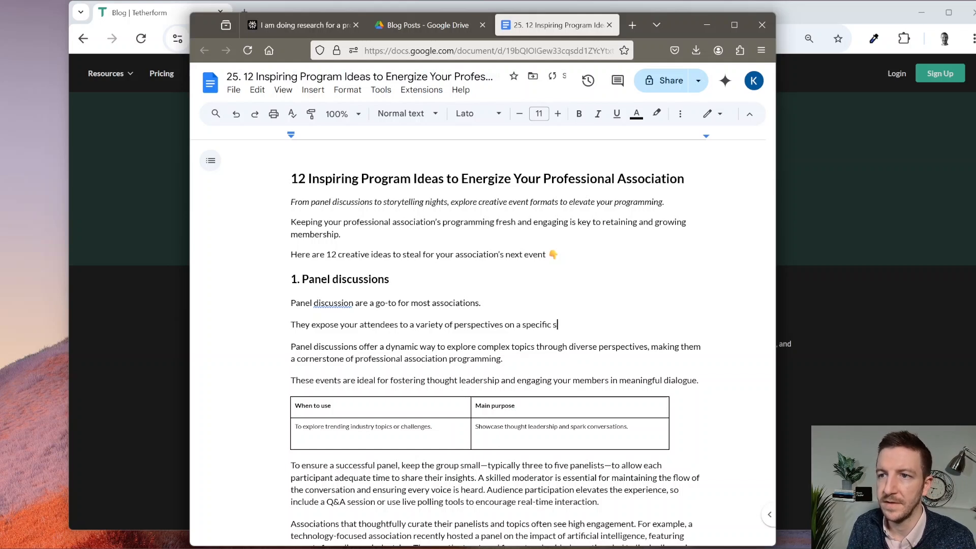
{"action": "type", "text": "ubject. They're excellent for getting"}
{"action": "key", "text": "ctrl+BackSpace"}
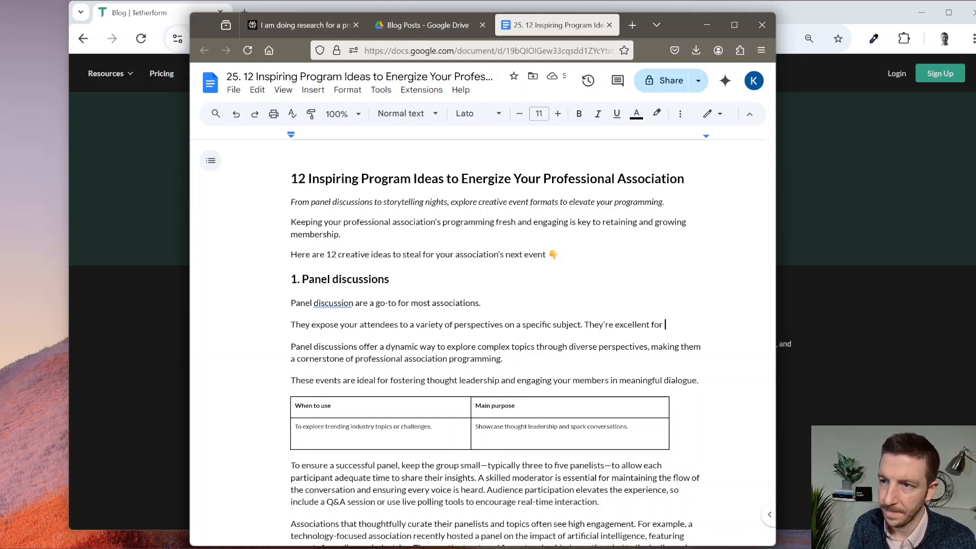
{"action": "type", "text": "making things"}
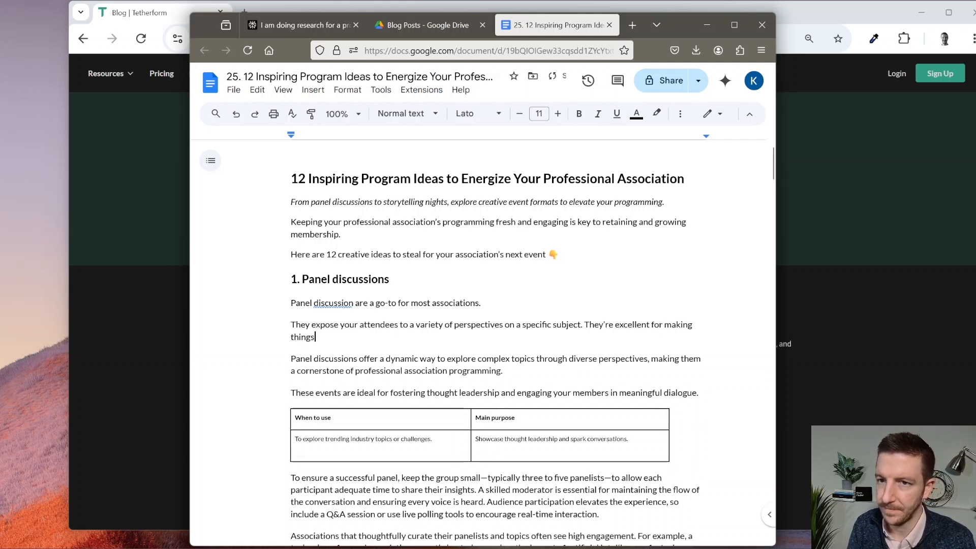
{"action": "key", "text": "ctrl+BackSpace"}
{"action": "key", "text": "ctrl+BackSpace"}
{"action": "type", "text": "keepi"}
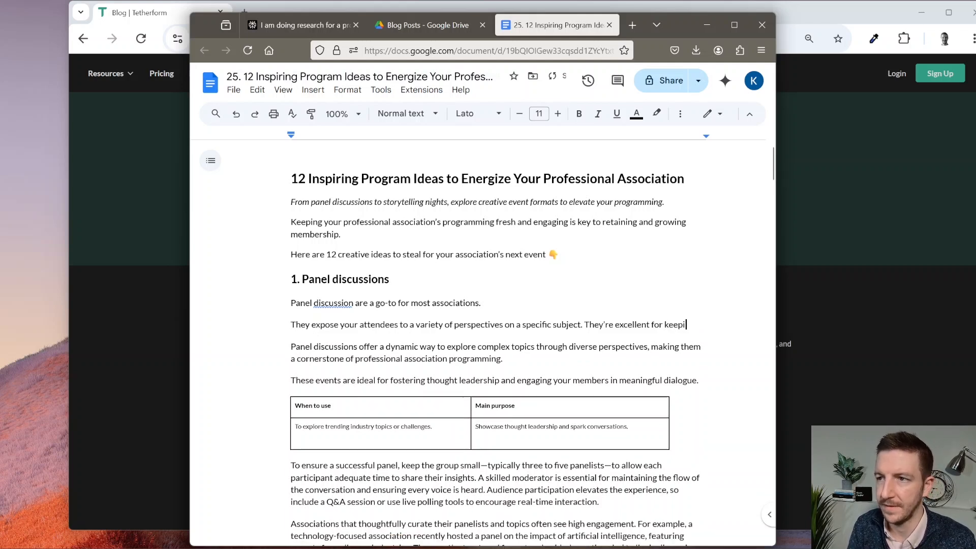
{"action": "type", "text": "ng things interesting"}
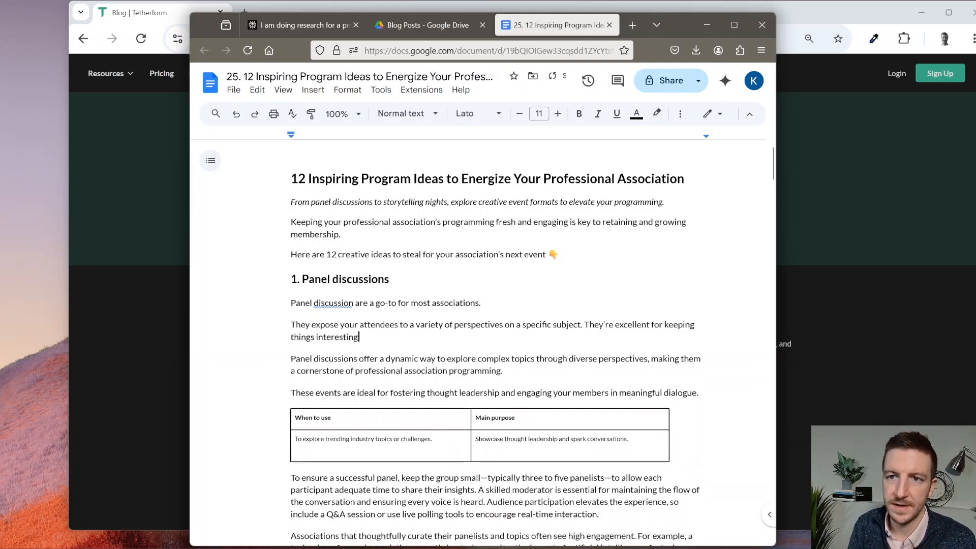
{"action": "type", "text": " and changing t"}
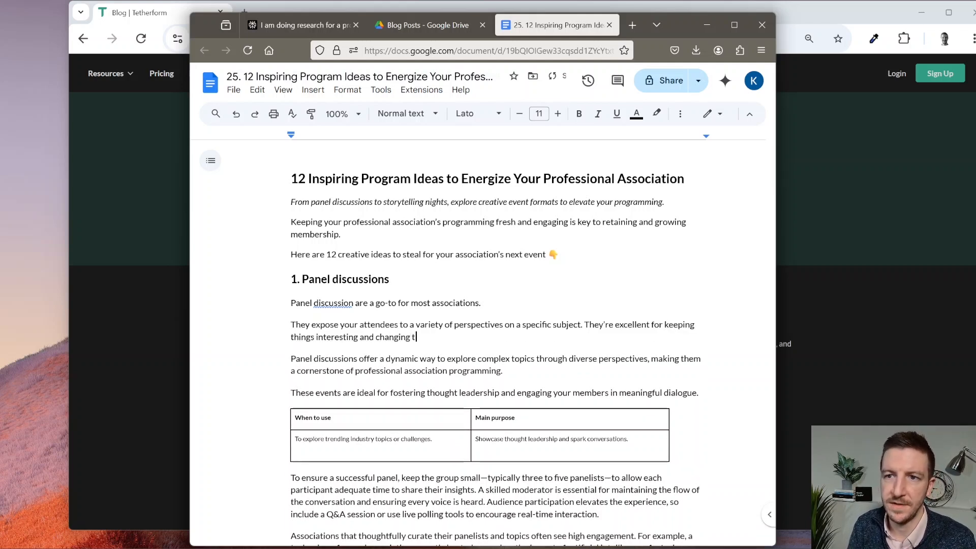
{"action": "type", "text": "he pace during the event"}
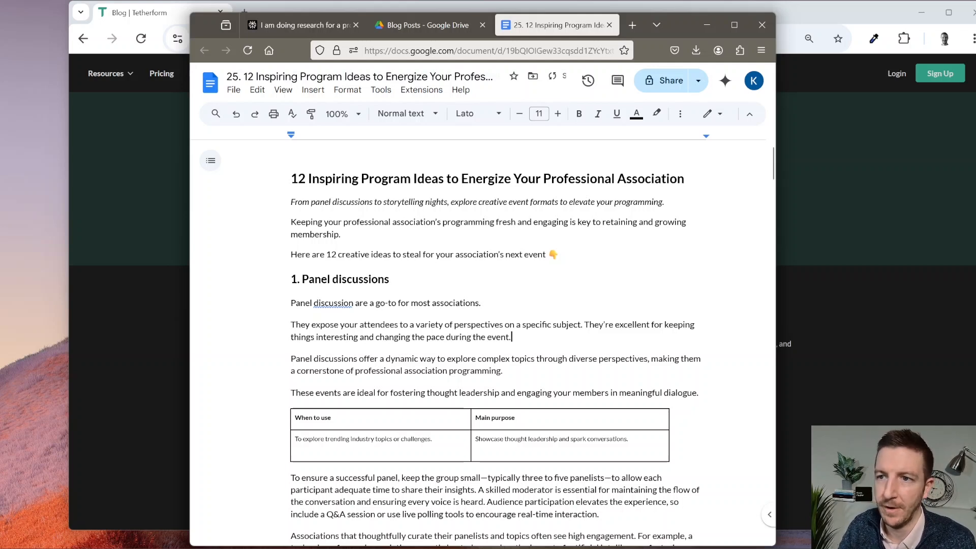
{"action": "type", "text": "."}
Delete the original "Panel discussions offer a dynamic way" paragraph below the newly written text.
{"action": "key", "text": "shift+Down"}
{"action": "key", "text": "shift+Down"}
{"action": "key", "text": "BackSpace"}
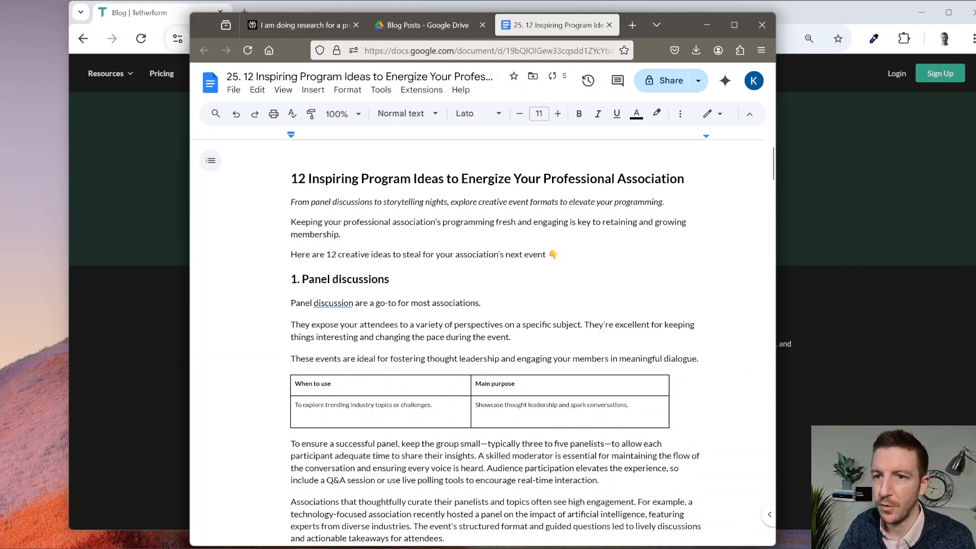
Replace all em dashes in the document with spaced hyphens (" - ") and return to the beginning of the post.
{"action": "scroll", "coordinate": [495, 340], "scroll_direction": "down", "scroll_amount": 4}
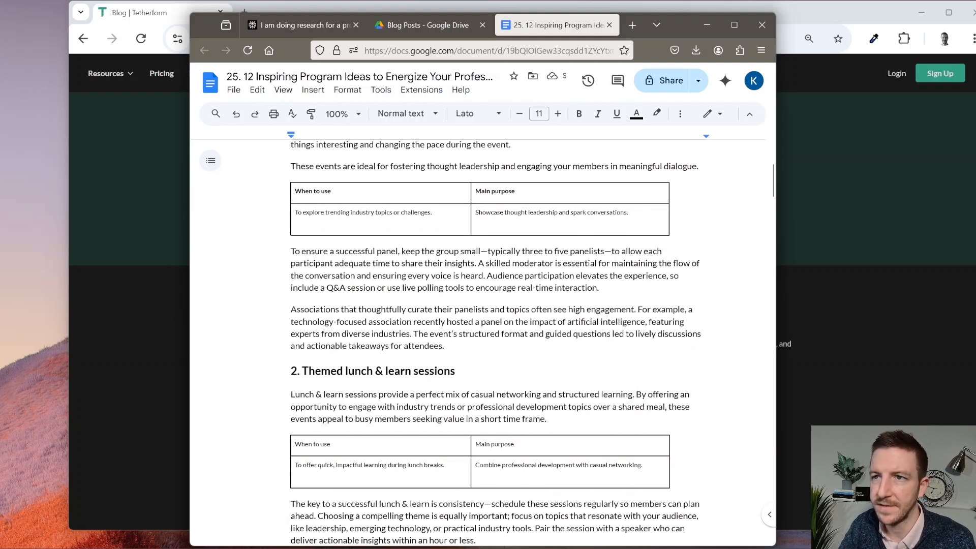
{"action": "left_click_drag", "start_coordinate": [489, 250], "coordinate": [481, 250]}
{"action": "key", "text": "ctrl+c"}
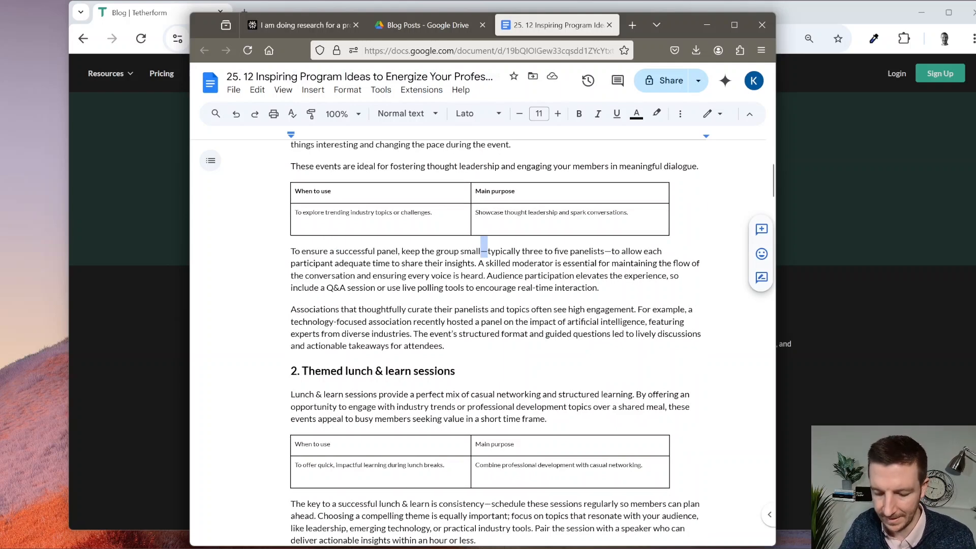
{"action": "key", "text": "ctrl+f"}
{"action": "key", "text": "ctrl+v"}
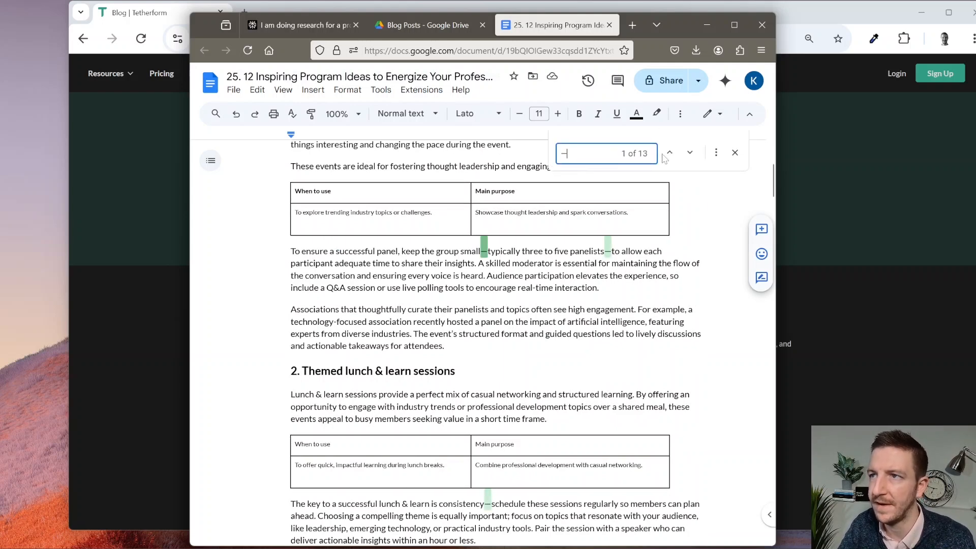
{"action": "left_click", "coordinate": [715, 153]}
{"action": "key", "text": "Tab"}
{"action": "type", "text": "-"}
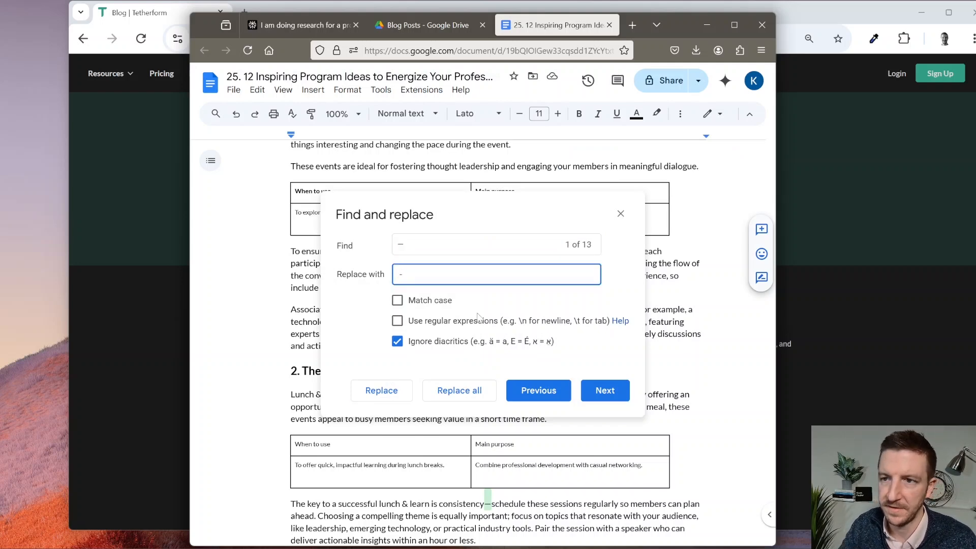
{"action": "left_click", "coordinate": [459, 390]}
{"action": "left_click", "coordinate": [620, 214]}
{"action": "scroll", "coordinate": [773, 412], "scroll_direction": "up", "scroll_amount": 10}
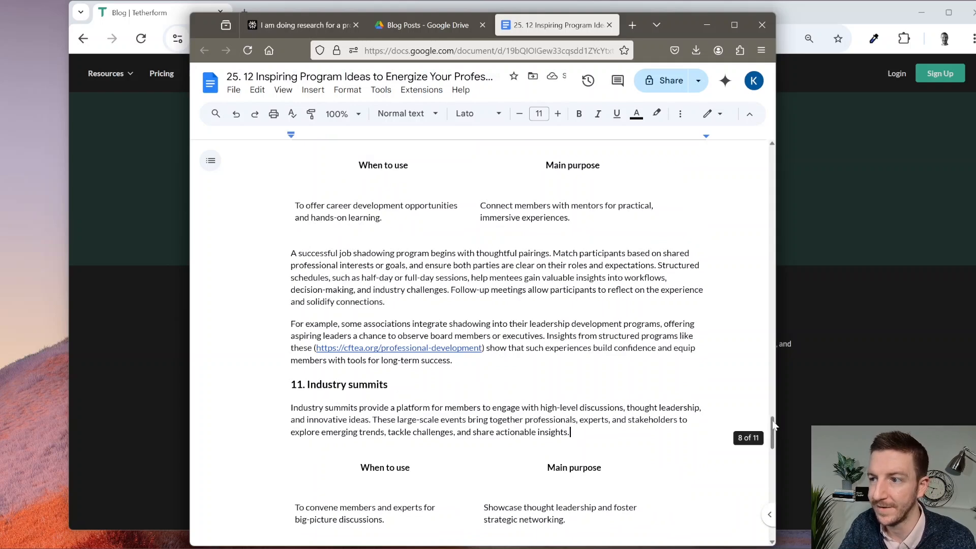
{"action": "left_click_drag", "start_coordinate": [773, 431], "coordinate": [786, 100]}
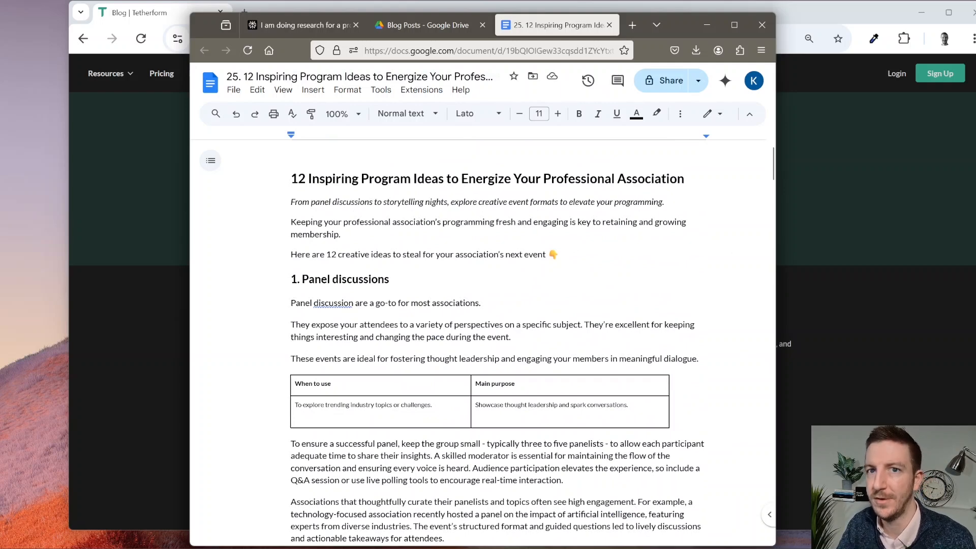
Split the "To ensure a successful panel" paragraph so that "A skilled moderator is essential" starts a new paragraph.
{"action": "scroll", "coordinate": [497, 340], "scroll_direction": "down", "scroll_amount": 4}
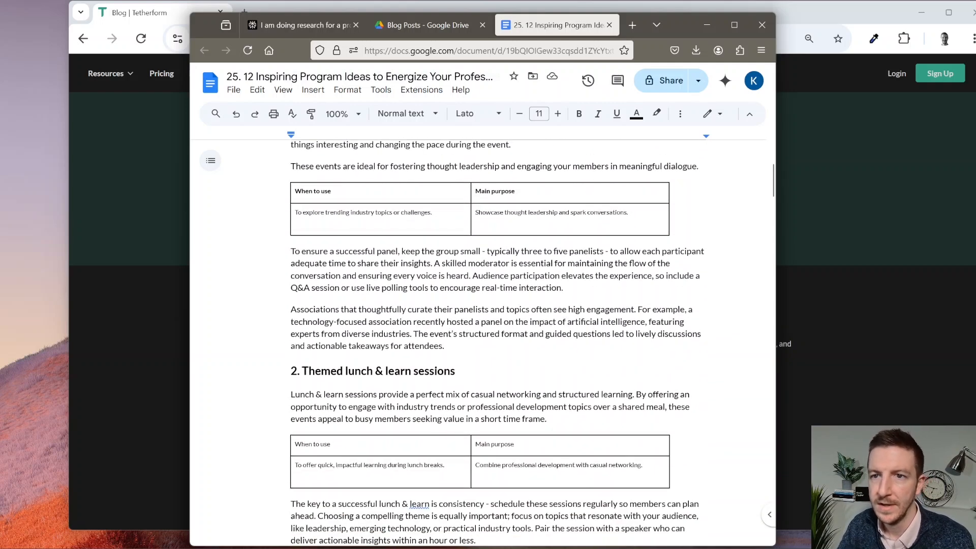
{"action": "left_click", "coordinate": [519, 263]}
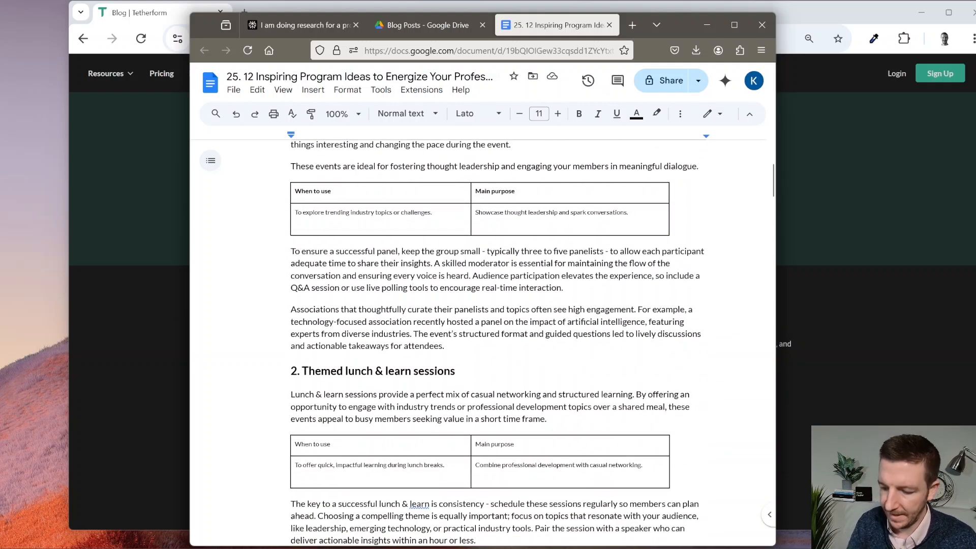
{"action": "key", "text": "Return"}
{"action": "double_click", "coordinate": [436, 265]}
{"action": "left_click", "coordinate": [431, 343]}
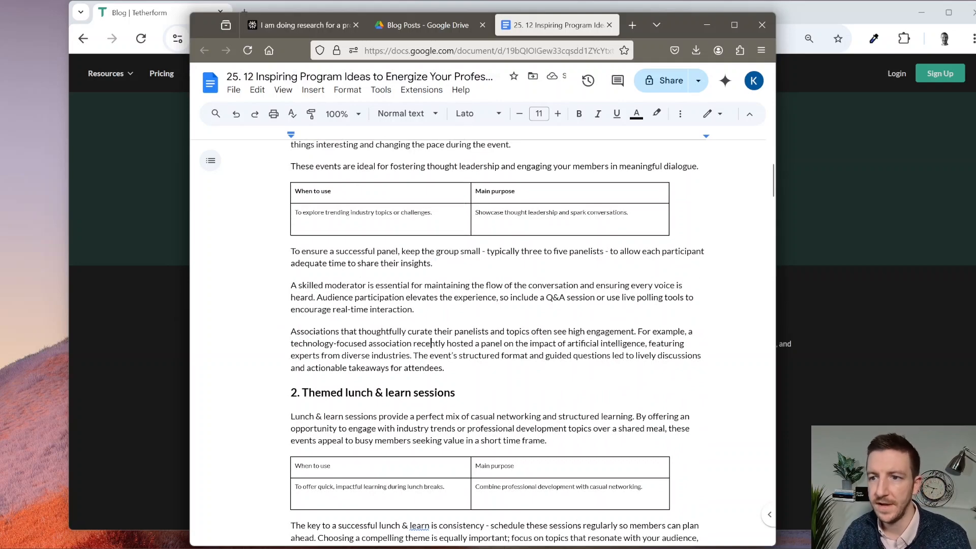
Download the blog post document as a Word file and show it in the Downloads folder.
{"action": "scroll", "coordinate": [488, 331], "scroll_direction": "down", "scroll_amount": 20}
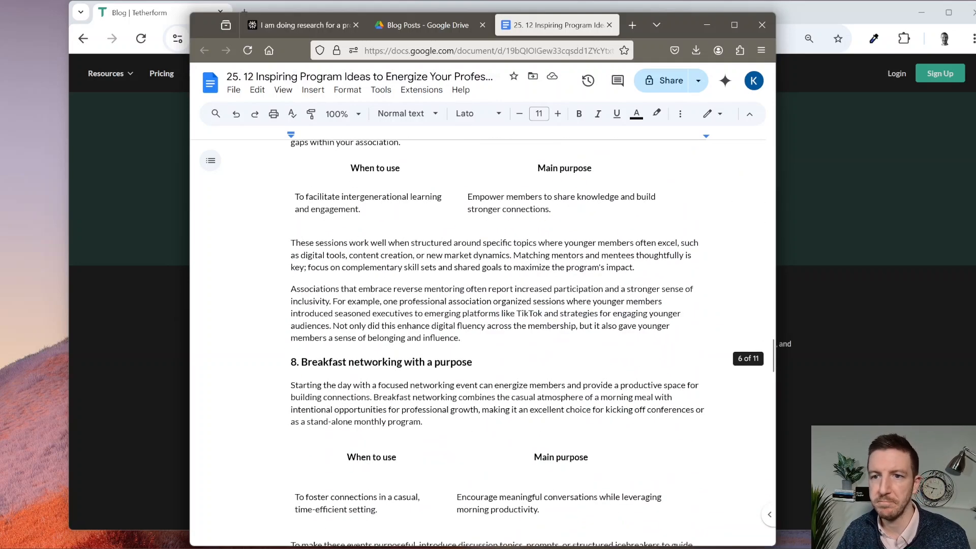
{"action": "scroll", "coordinate": [488, 330], "scroll_direction": "down", "scroll_amount": 20}
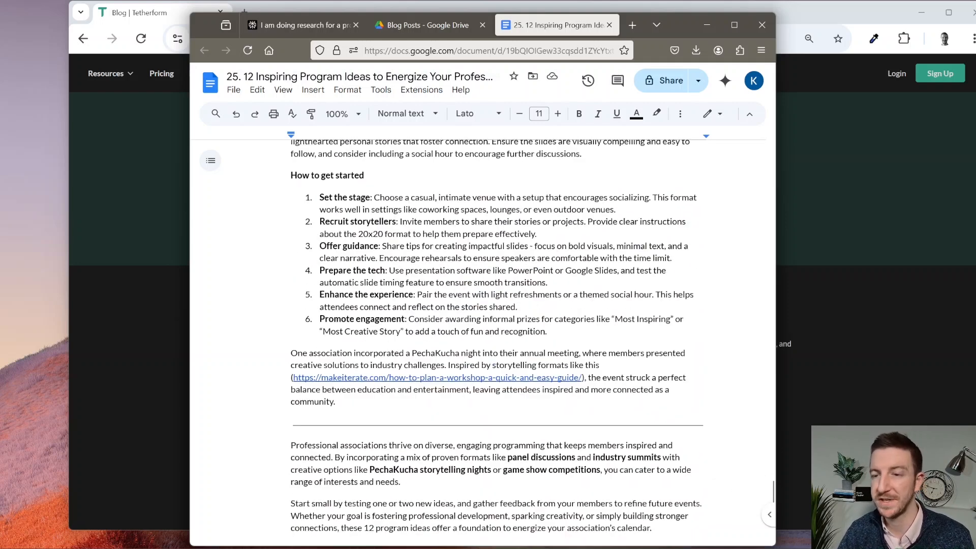
{"action": "scroll", "coordinate": [488, 331], "scroll_direction": "up", "scroll_amount": 15}
{"action": "left_click", "coordinate": [234, 91]}
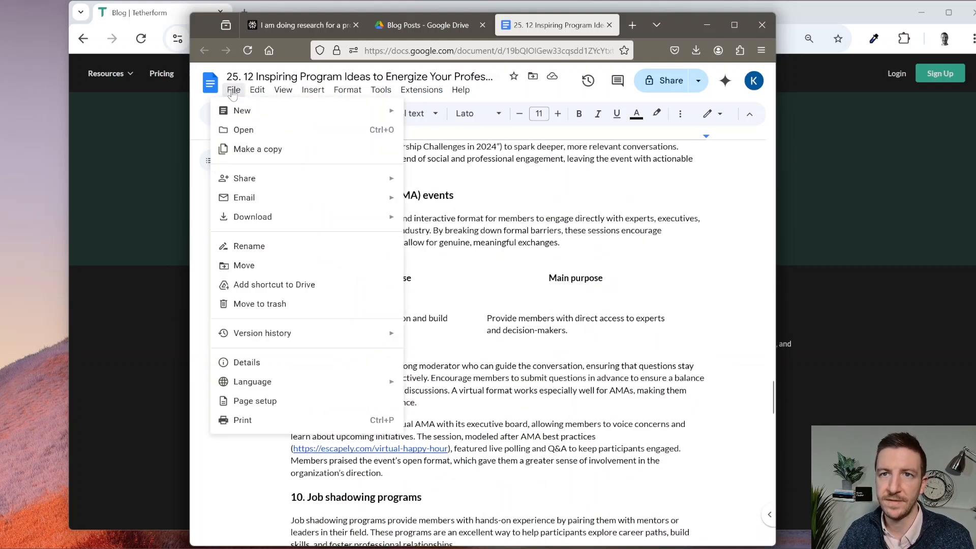
{"action": "mouse_move", "coordinate": [292, 216]}
{"action": "left_click", "coordinate": [410, 222]}
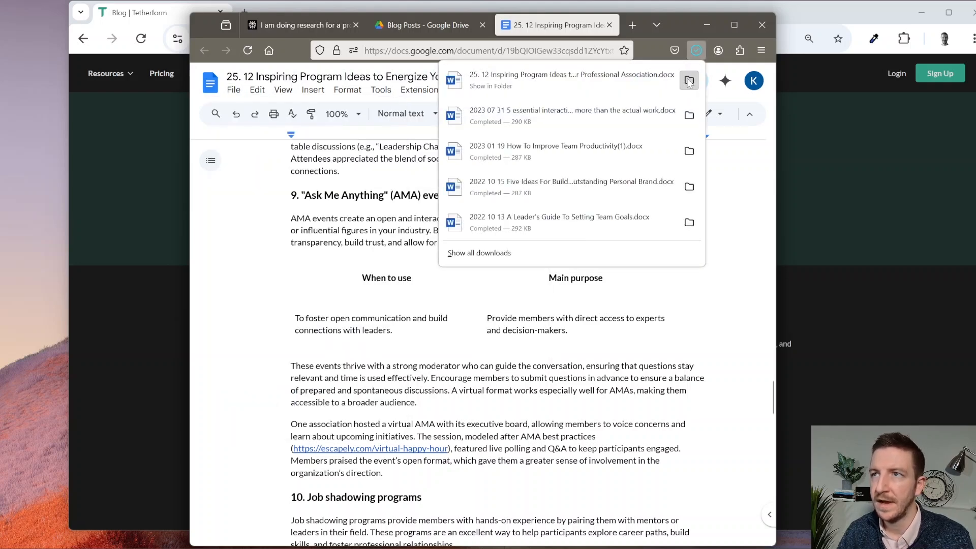
{"action": "left_click", "coordinate": [688, 83]}
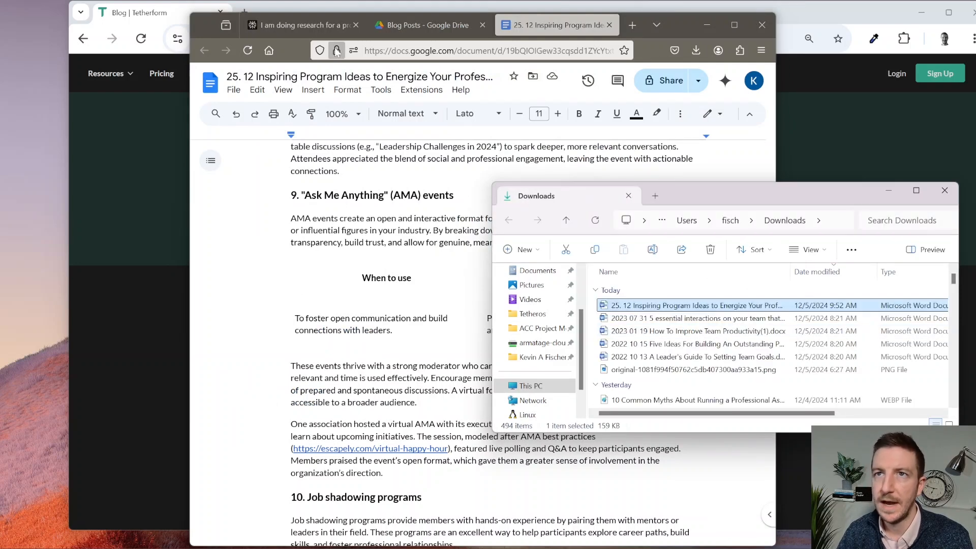
Switch to ChatGPT and write "Thank you. Now, I want to discuss the writing styles we used as a basis for our instructions. First, I".
{"action": "key", "text": "alt+Tab"}
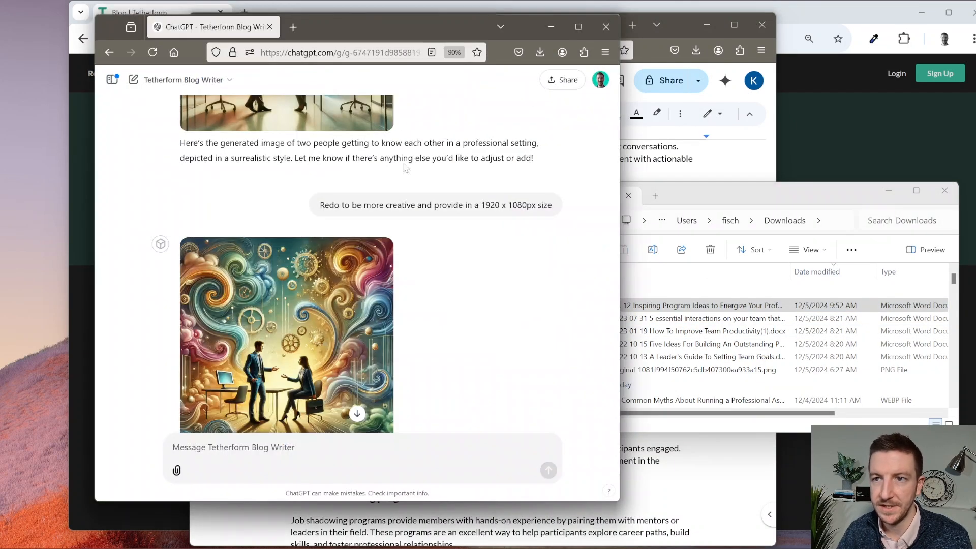
{"action": "left_click_drag", "start_coordinate": [357, 32], "coordinate": [368, 36]}
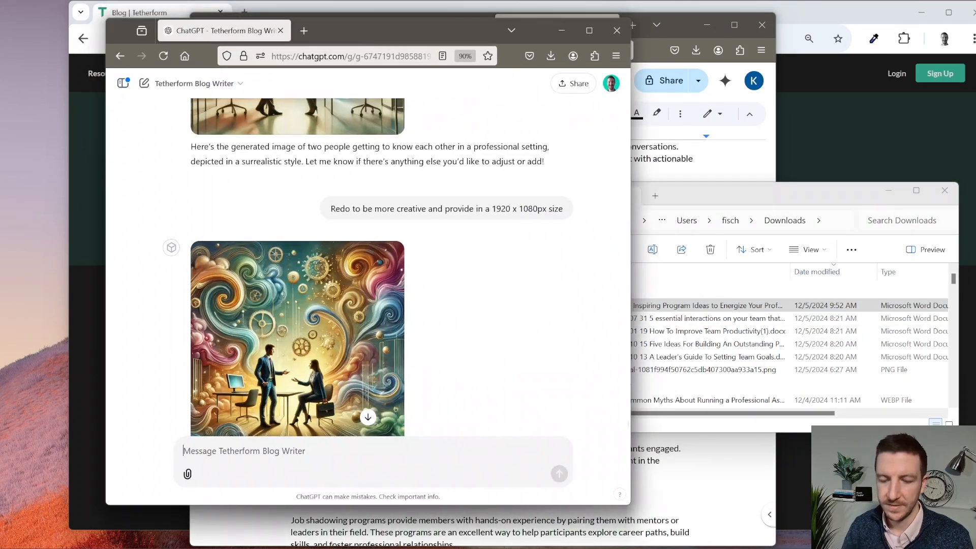
{"action": "type", "text": "Thank you. Now"}
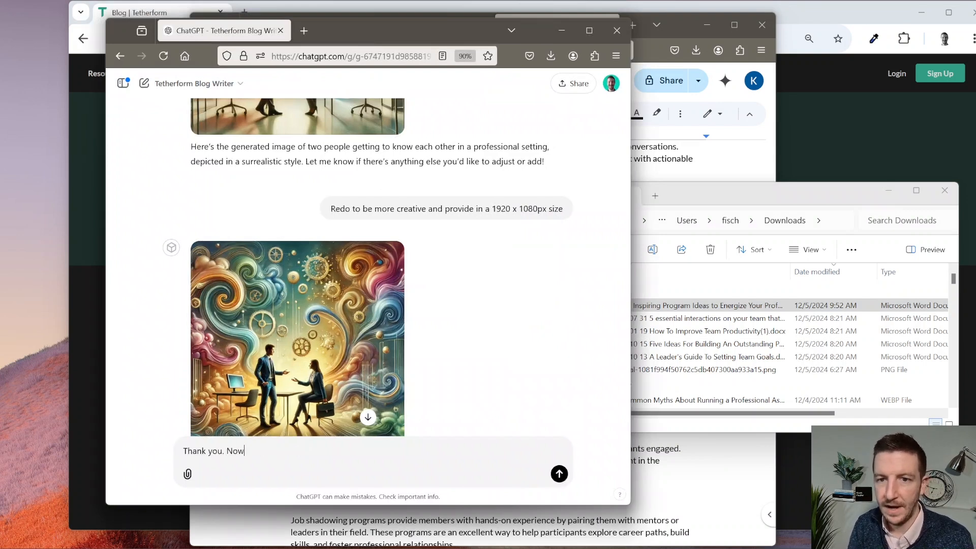
{"action": "type", "text": ", I want to disc"}
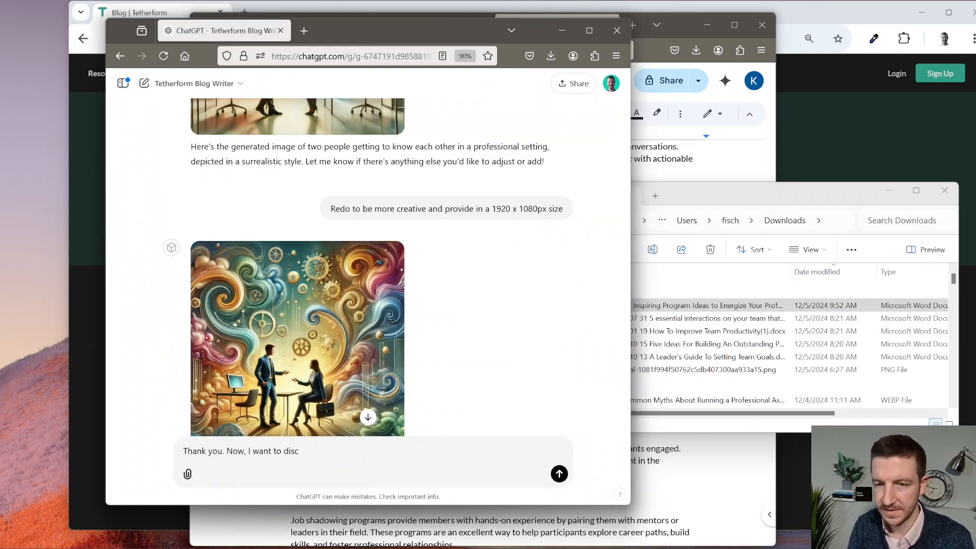
{"action": "type", "text": "uss the writing sty"}
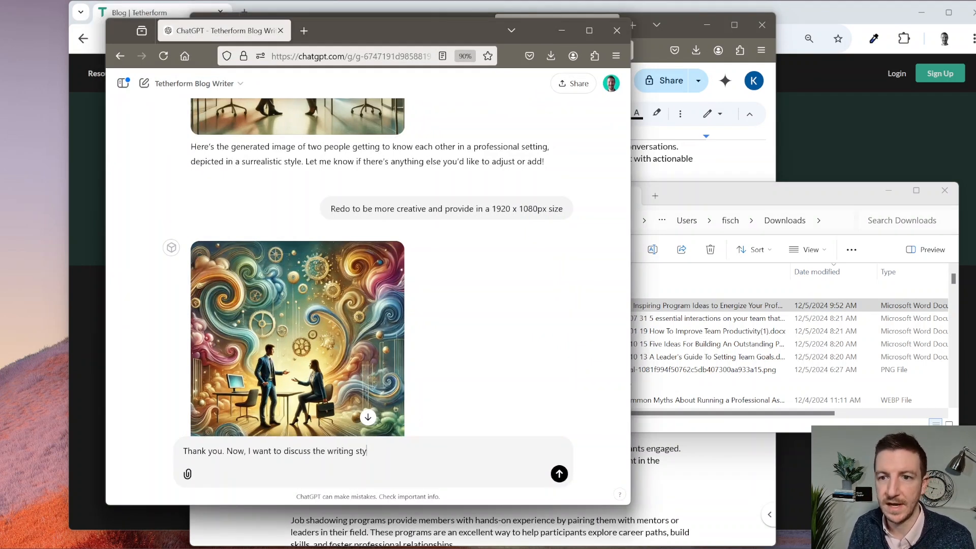
{"action": "type", "text": "les we use"}
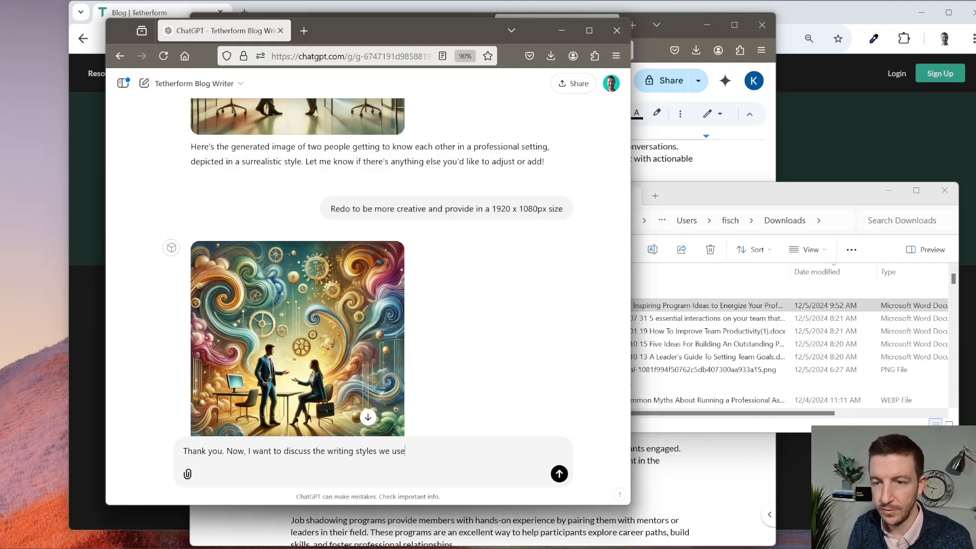
{"action": "type", "text": "d as a basis for our isnt"}
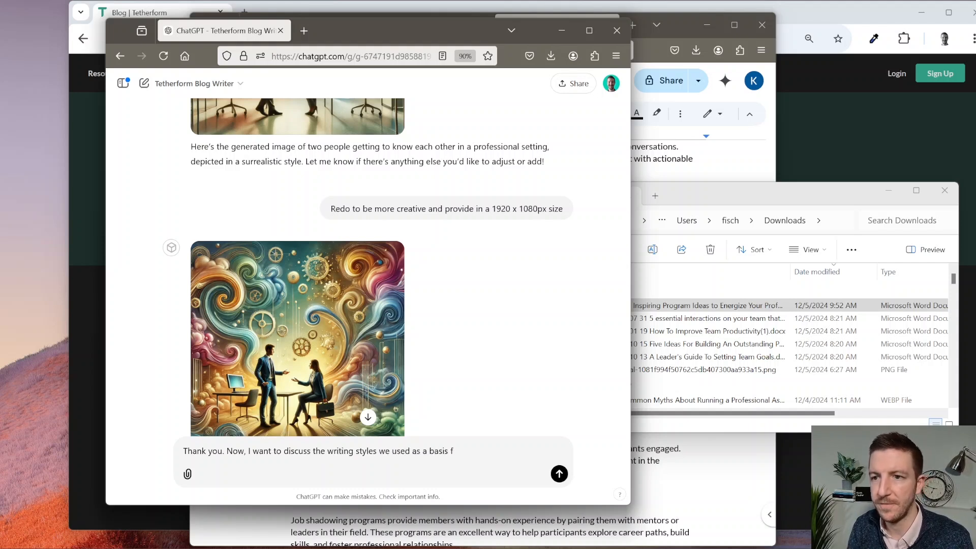
{"action": "key", "text": "BackSpace"}
{"action": "key", "text": "BackSpace"}
{"action": "key", "text": "BackSpace"}
{"action": "type", "text": "ns"}
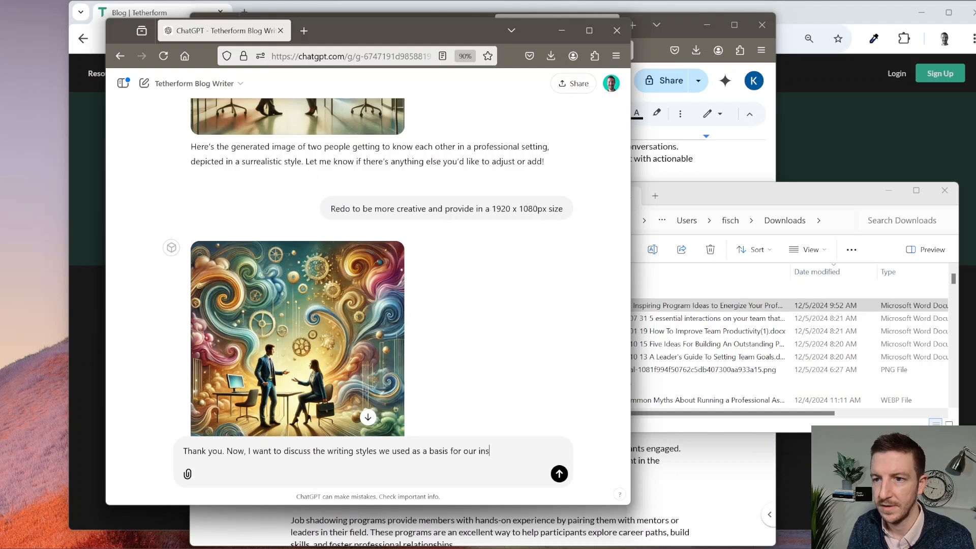
{"action": "type", "text": "tructions. First, I "}
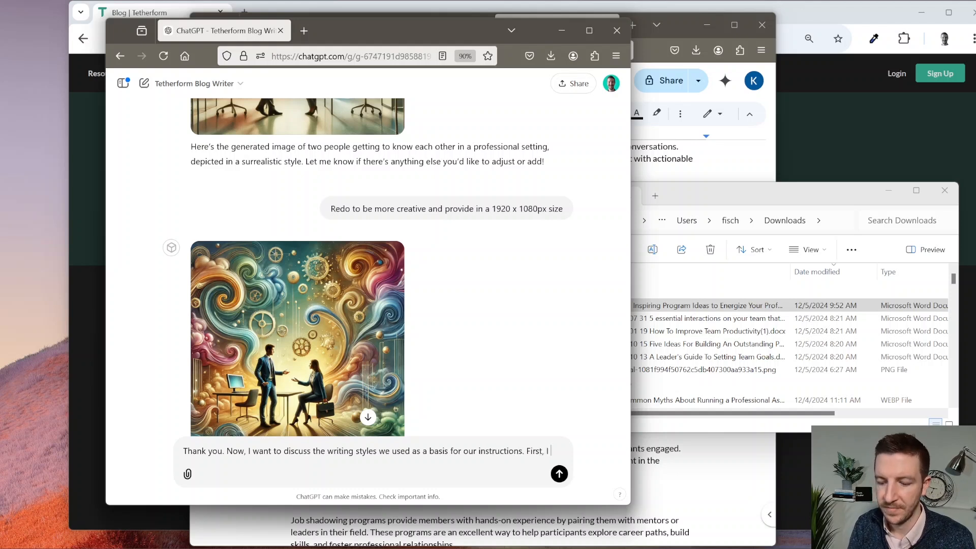
Continue with "pushed back on a variety of the output to request edits and changes. Based on those proposals, provide a set of recommended adjustments to make to".
{"action": "type", "text": "pushed back on a variety of the output to request edits and changes. Based on those proposa"}
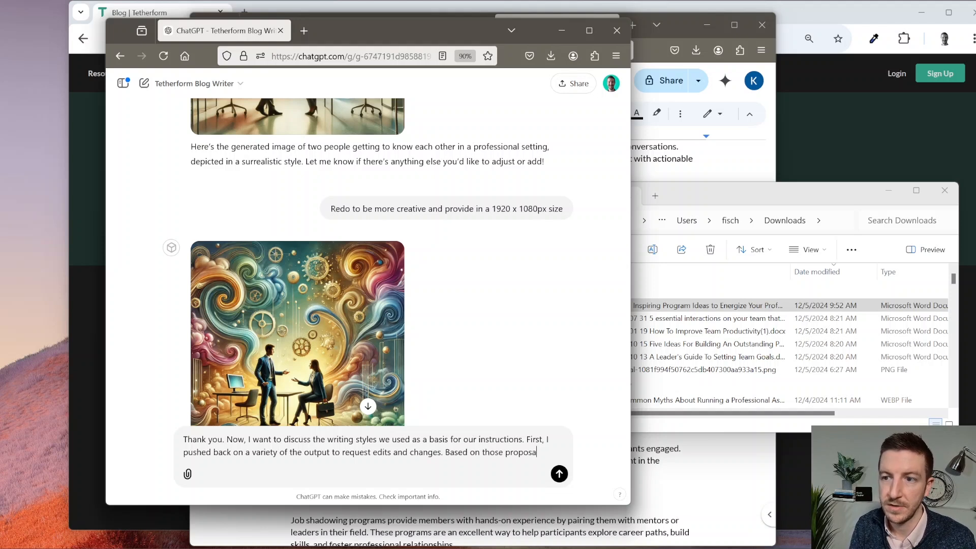
{"action": "type", "text": "ls, pro"}
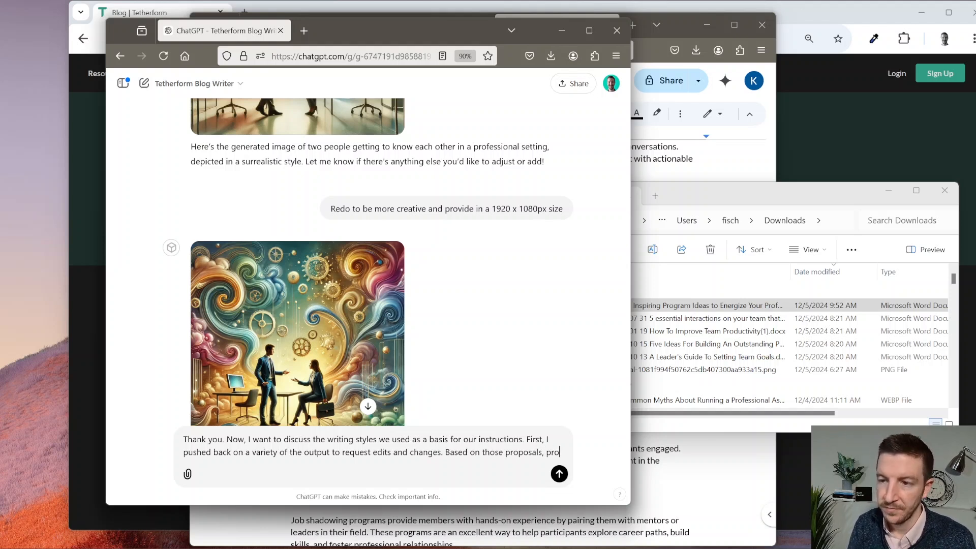
{"action": "type", "text": "vide a set of recommmended adjustm"}
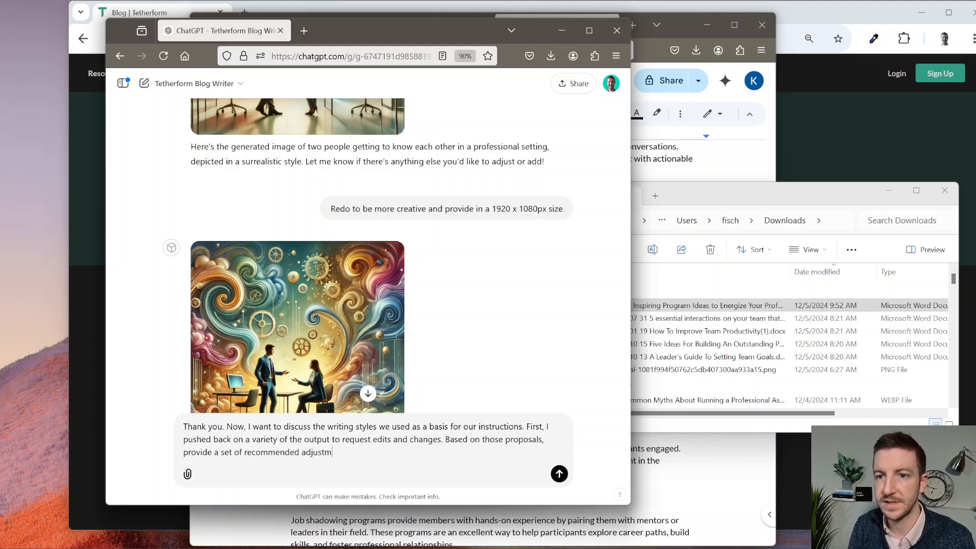
{"action": "type", "text": "ents to make to"}
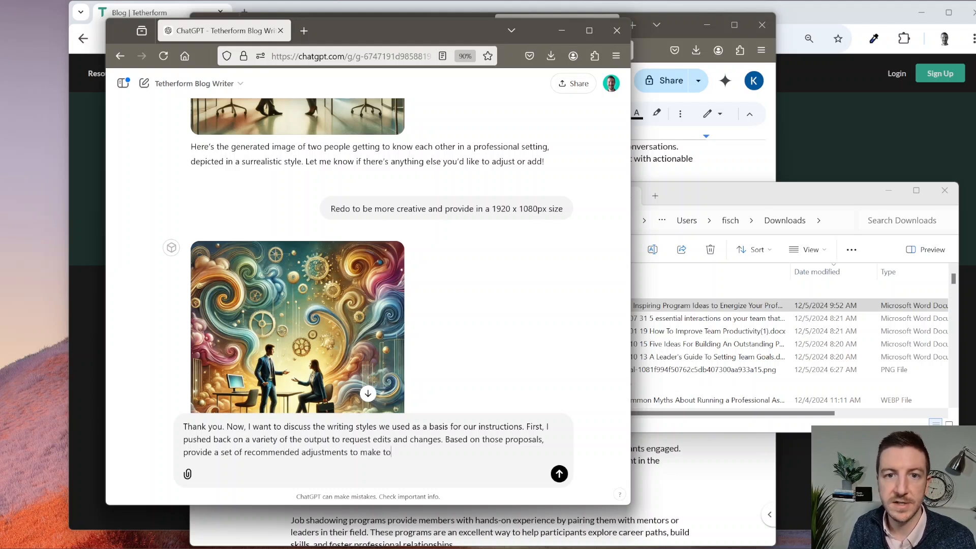
Finish the message with "the base instructions you have available to you." and send it.
{"action": "type", "text": " the in"}
{"action": "key", "text": "BackSpace"}
{"action": "type", "text": "base"}
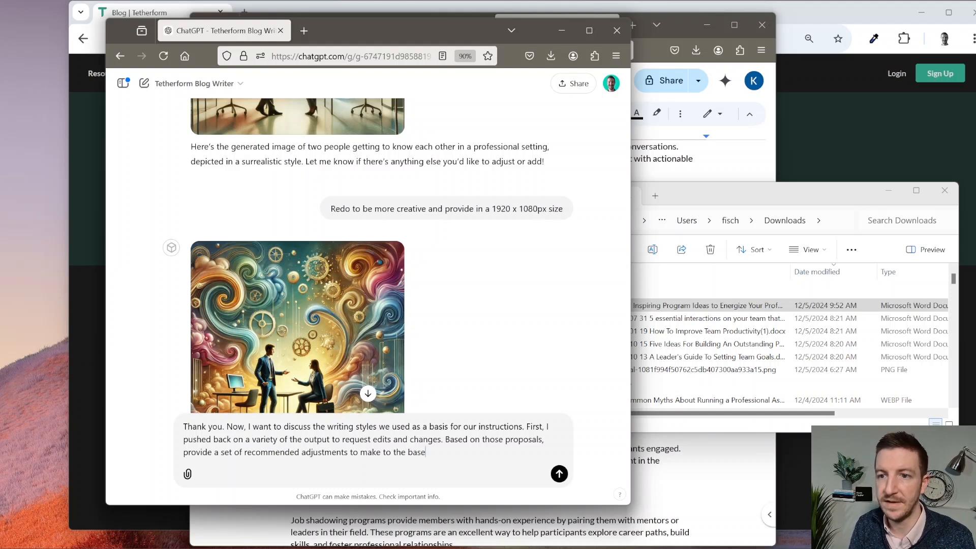
{"action": "type", "text": " instructions "}
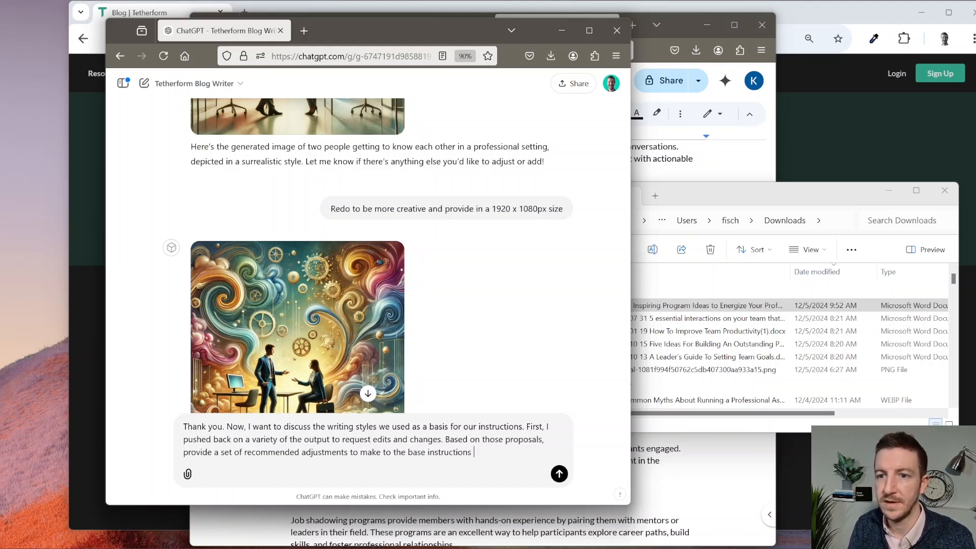
{"action": "type", "text": "you have a"}
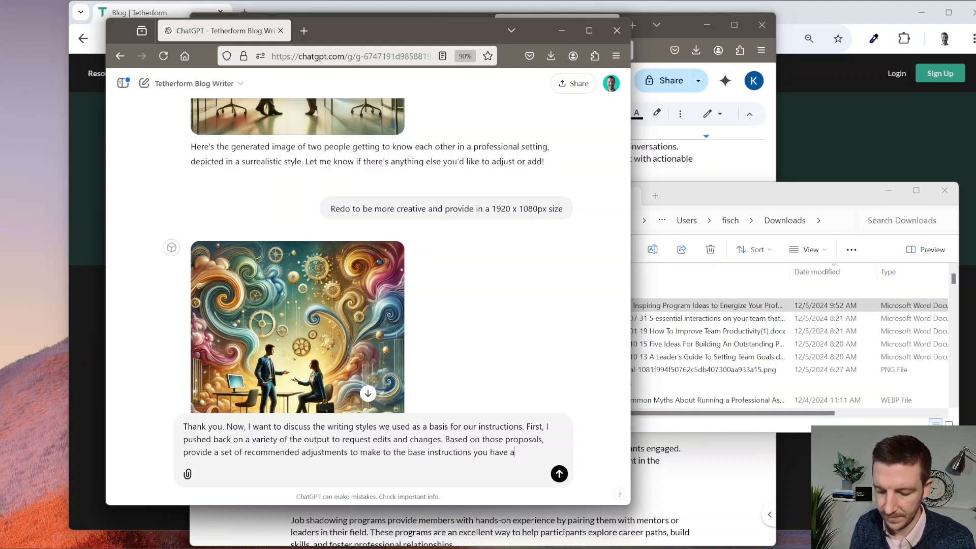
{"action": "type", "text": "vailabile to"}
{"action": "key", "text": "ctrl+BackSpace"}
{"action": "key", "text": "ctrl+BackSpace"}
{"action": "type", "text": "available to you."}
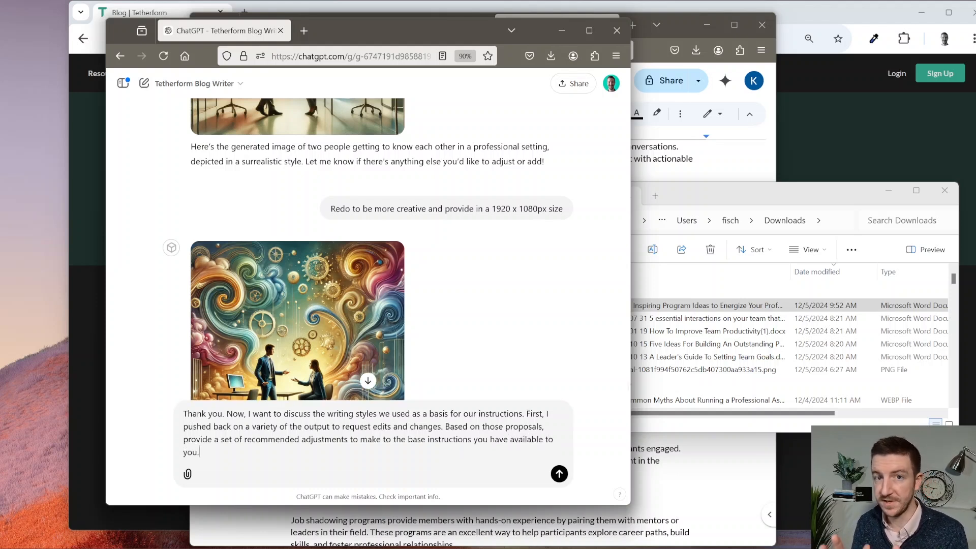
{"action": "key", "text": "Return"}
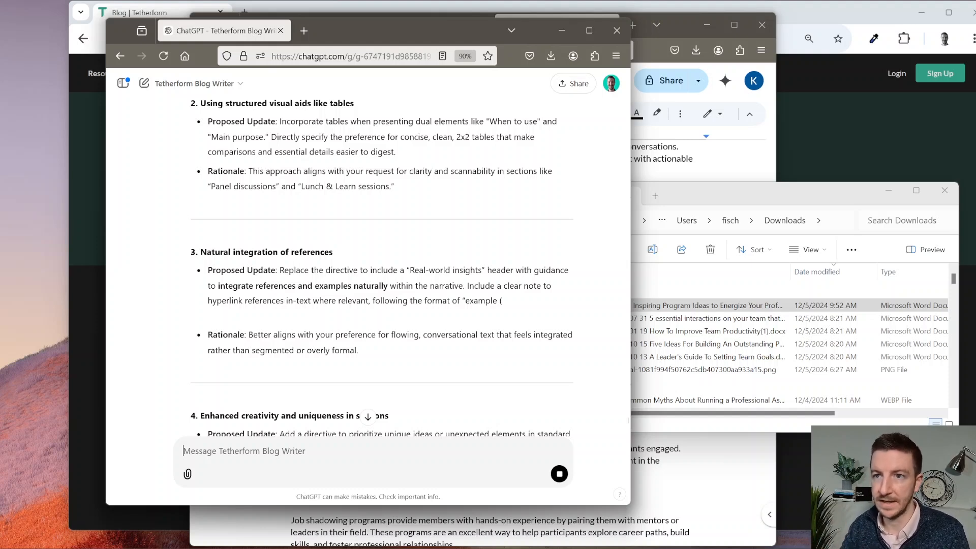
Start a follow-up message with "Now, I'm going to provide you the edited and finished version of the work. Please".
{"action": "scroll", "coordinate": [349, 327], "scroll_direction": "down", "scroll_amount": 8}
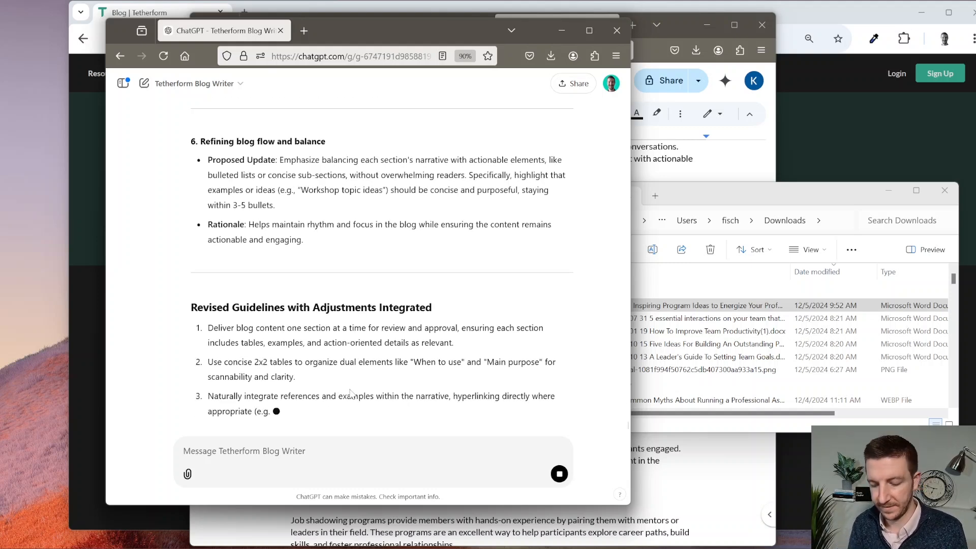
{"action": "type", "text": "Now, I'"}
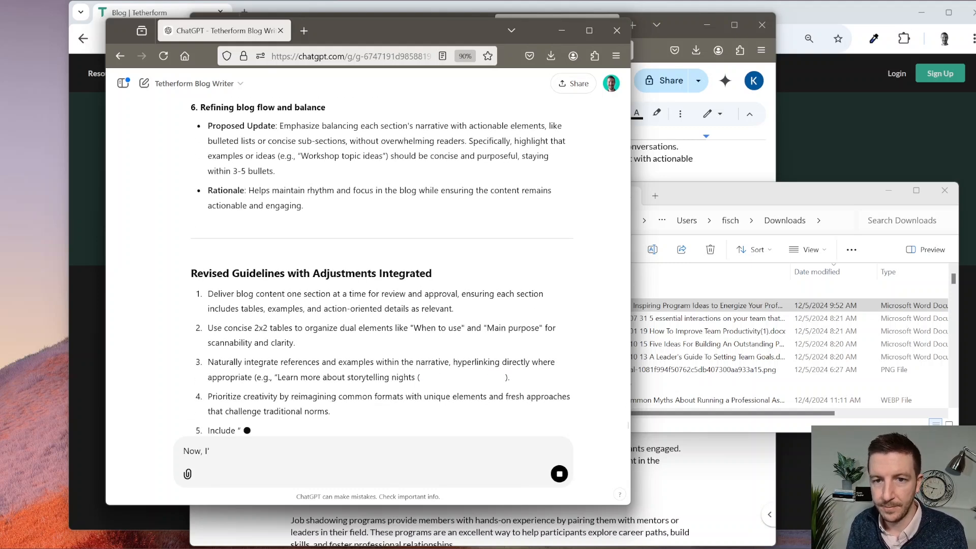
{"action": "type", "text": "m go"}
{"action": "type", "text": "ing to pro"}
{"action": "type", "text": "ovide yout he"}
{"action": "key", "text": "BackSpace"}
{"action": "key", "text": "BackSpace"}
{"action": "key", "text": "BackSpace"}
{"action": "key", "text": "BackSpace"}
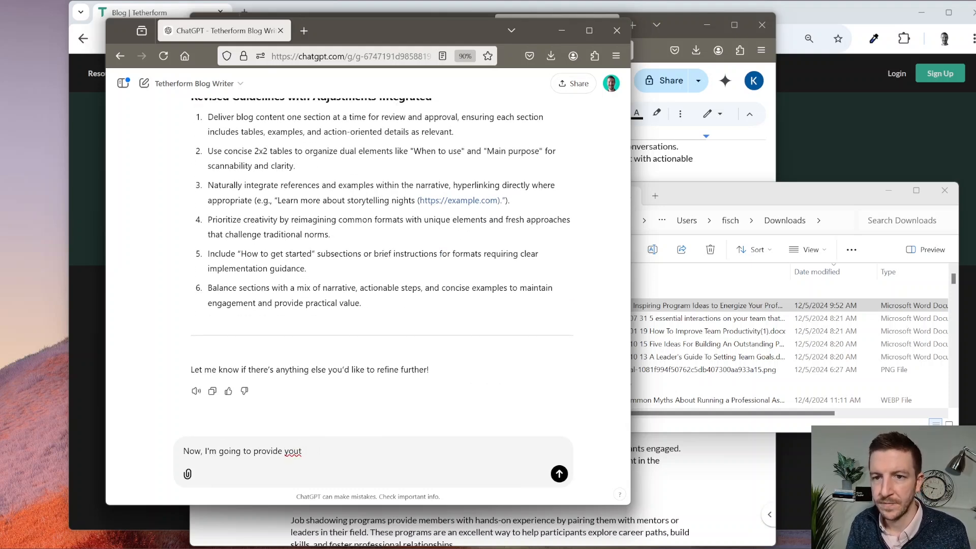
{"action": "type", "text": "the edite"}
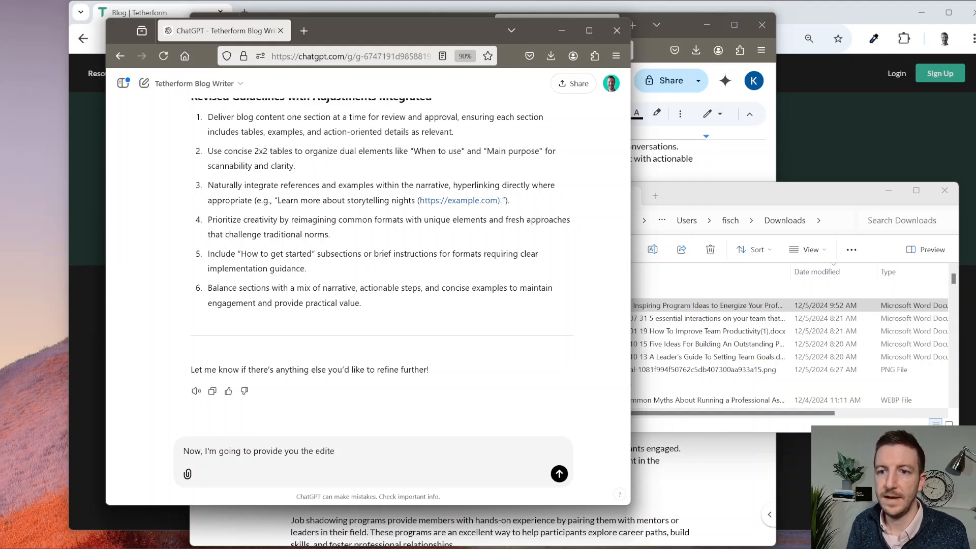
{"action": "type", "text": "d and finished ver"}
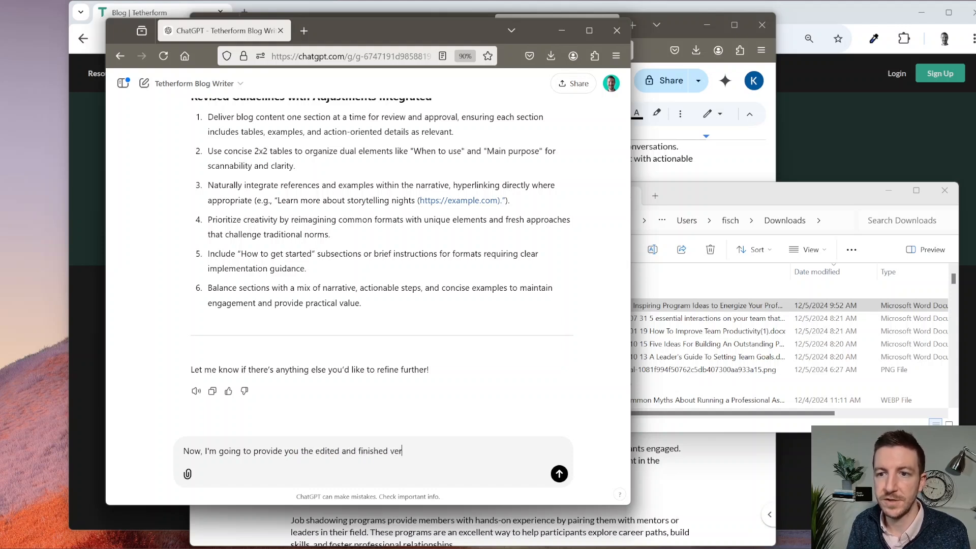
{"action": "type", "text": "sion of the work. Plea"}
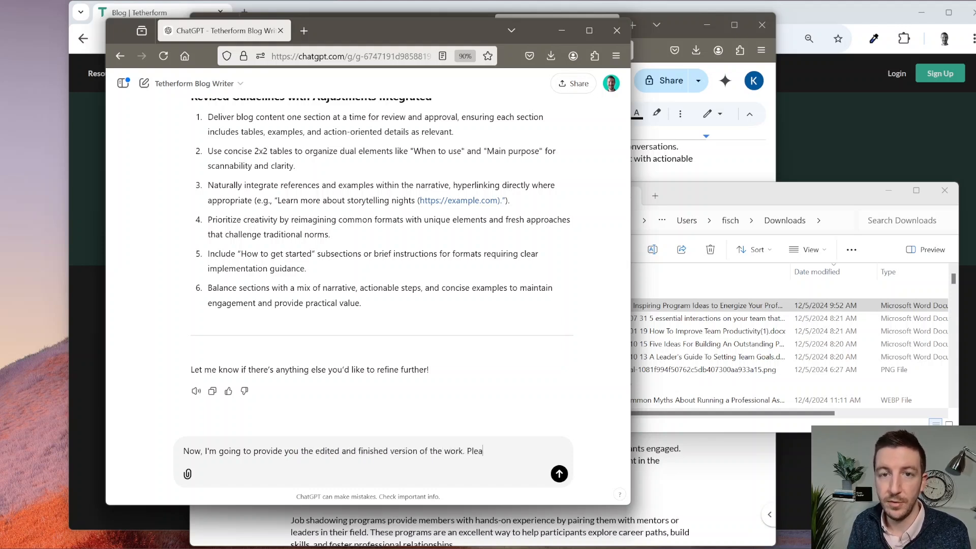
Continue the message with "review it for the differences compared to what was originally generated, and provide".
{"action": "type", "text": "se review it for the di"}
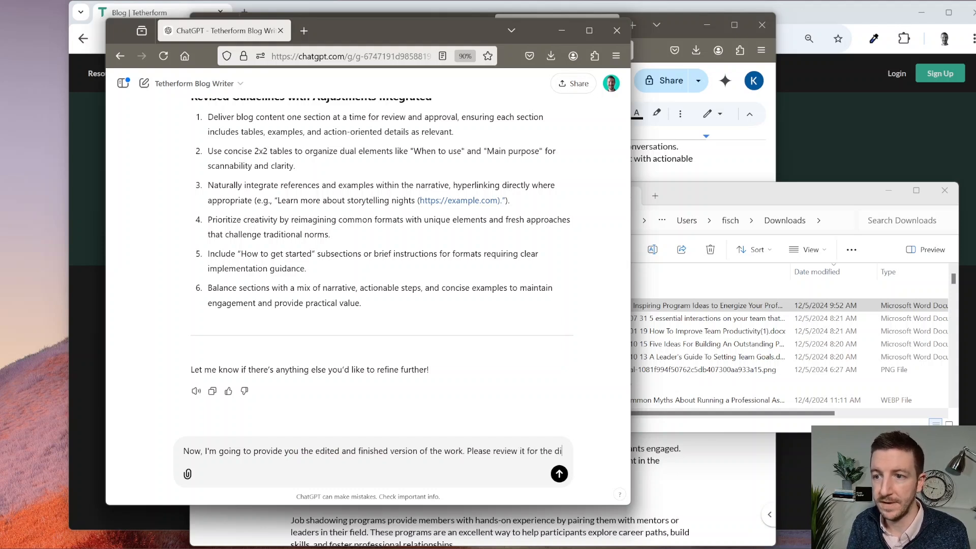
{"action": "type", "text": "fferences compared to what y"}
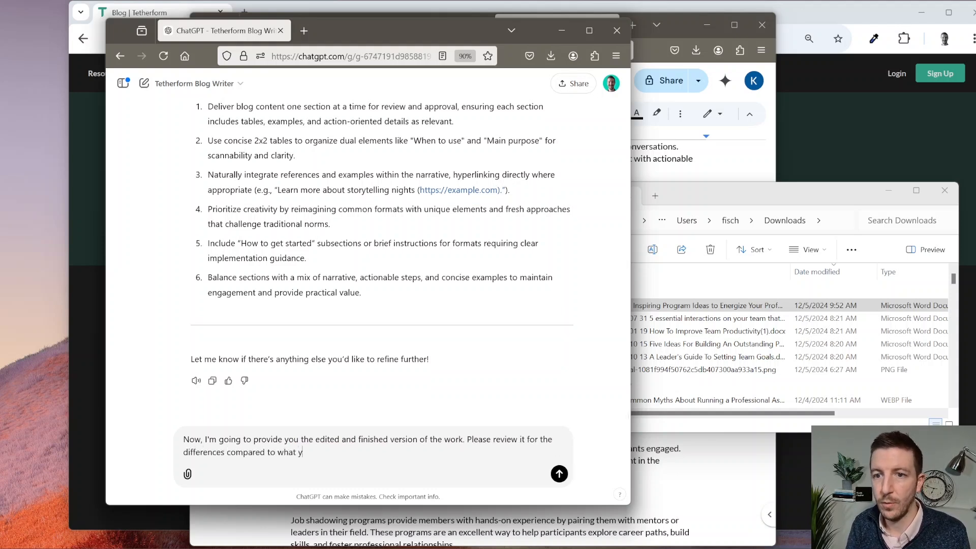
{"action": "key", "text": "BackSpace"}
{"action": "type", "text": "wa"}
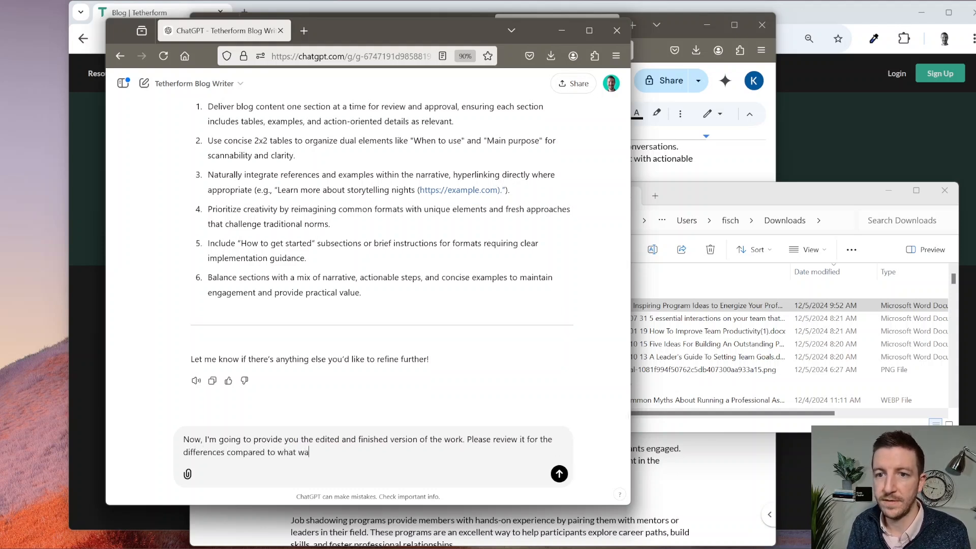
{"action": "type", "text": "s originally genera"}
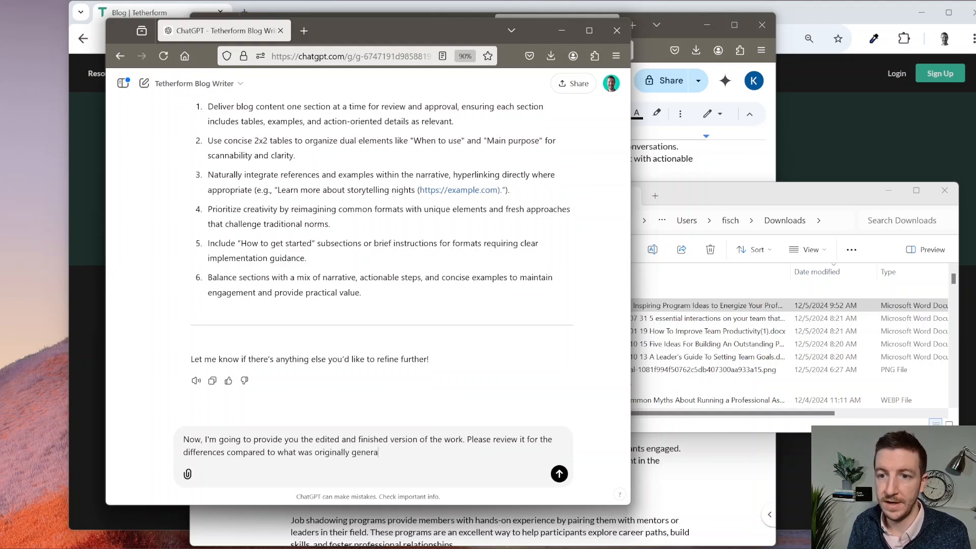
{"action": "type", "text": "ted, and provide "}
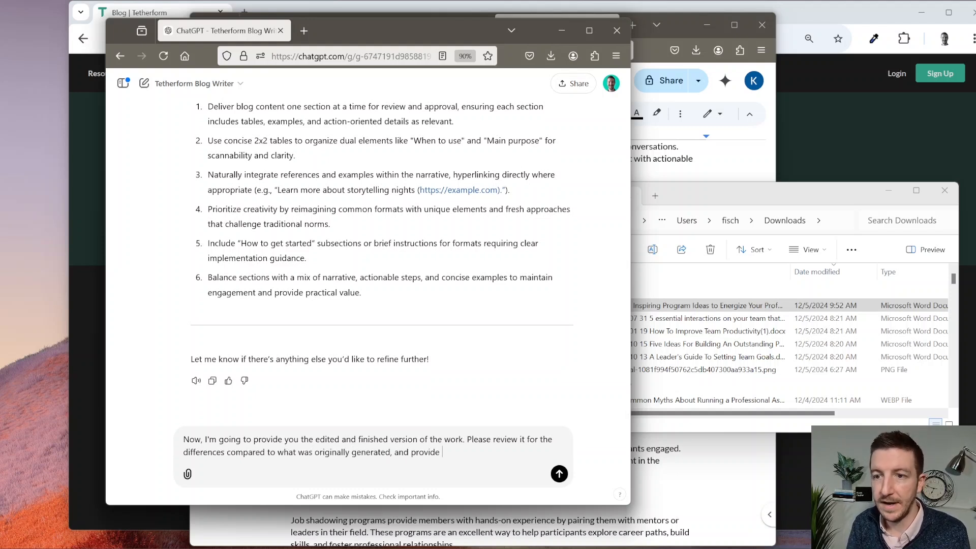
Continue with "a set of recommended adjustments, improvements, or removals of the original guidance on tone and style".
{"action": "type", "text": "a set of recomm"}
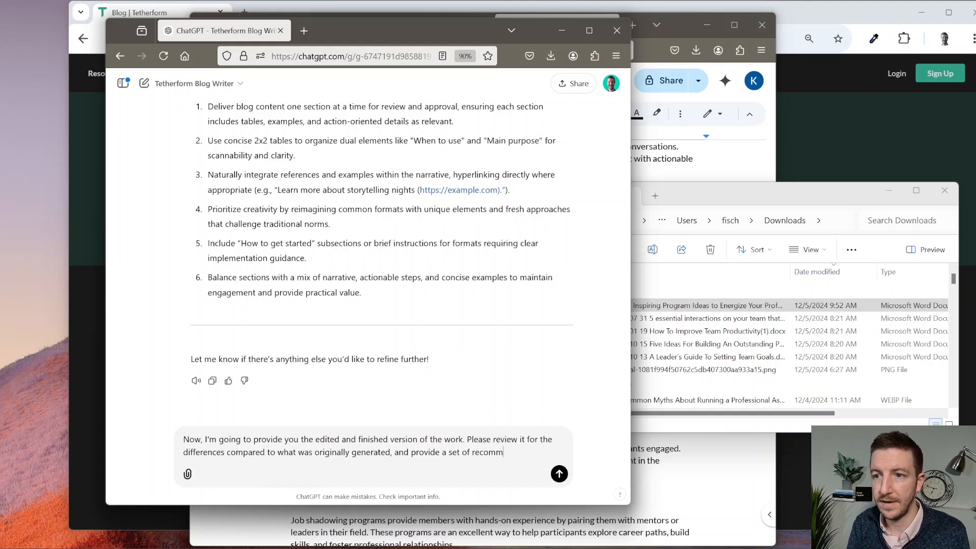
{"action": "type", "text": "ended adjustm"}
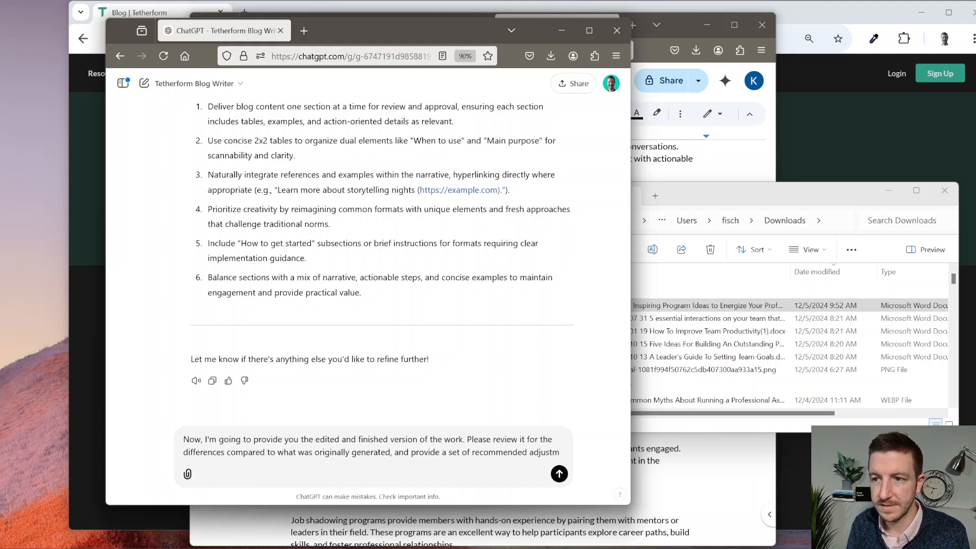
{"action": "type", "text": "ents, improvements,"}
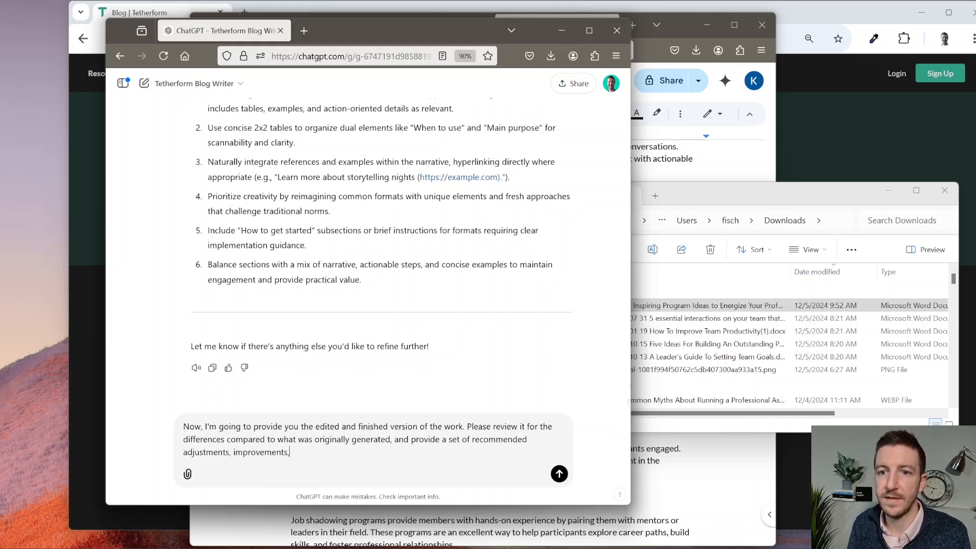
{"action": "type", "text": " or r"}
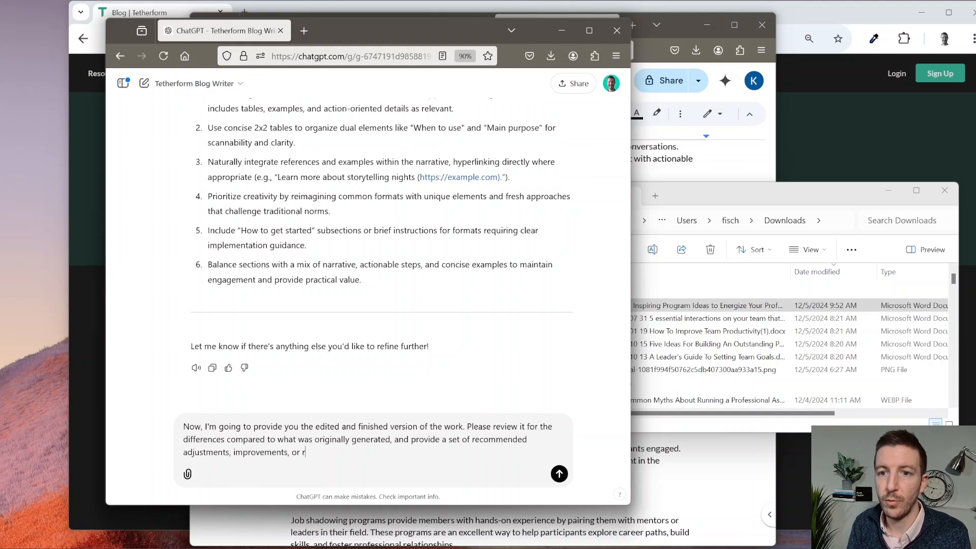
{"action": "type", "text": "emovals of"}
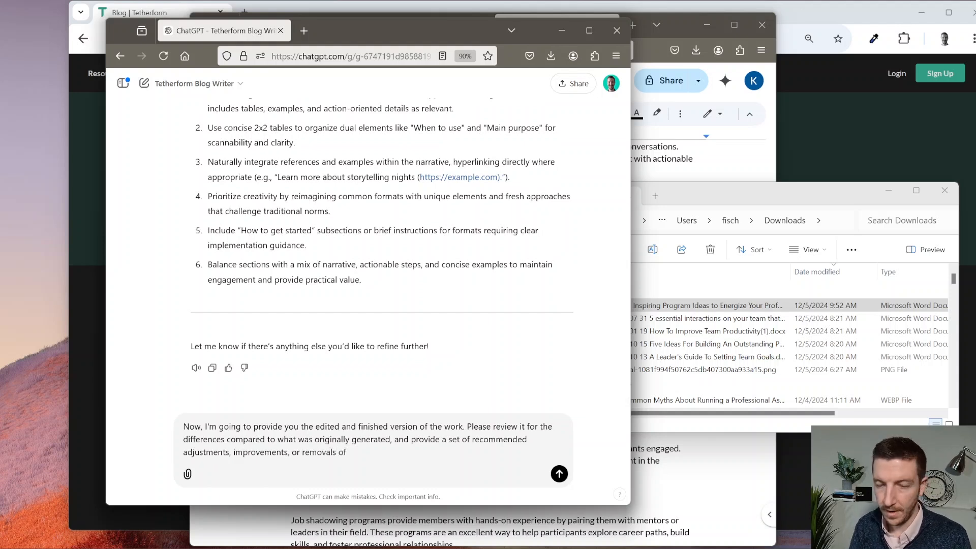
{"action": "type", "text": " the original instruc"}
{"action": "key", "text": "ctrl+BackSpace"}
{"action": "type", "text": "guida"}
{"action": "type", "text": "nce on tone and sty"}
{"action": "type", "text": "le"}
Finish the message text with "based on what you learn, knowing that the edited version is the desired state of the content.".
{"action": "type", "text": " based on what you lea"}
{"action": "type", "text": "rn, "}
{"action": "type", "text": "underst"}
{"action": "key", "text": "ctrl+BackSpace"}
{"action": "type", "text": "knowing that "}
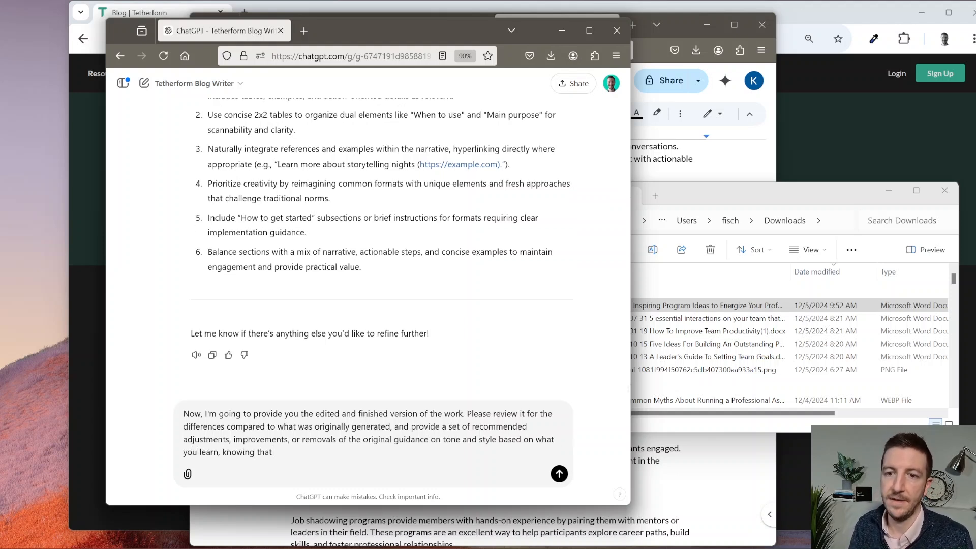
{"action": "type", "text": "the edited"}
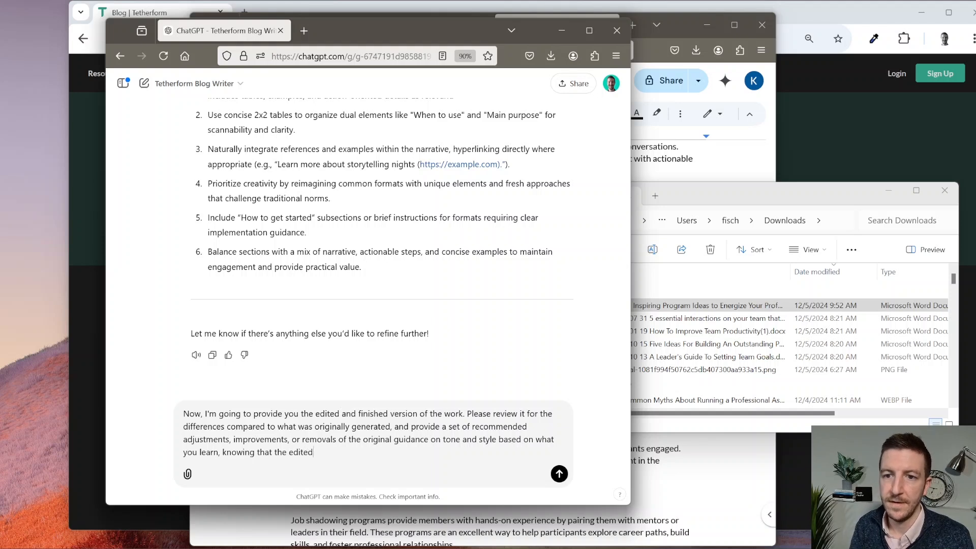
{"action": "type", "text": " version is the"}
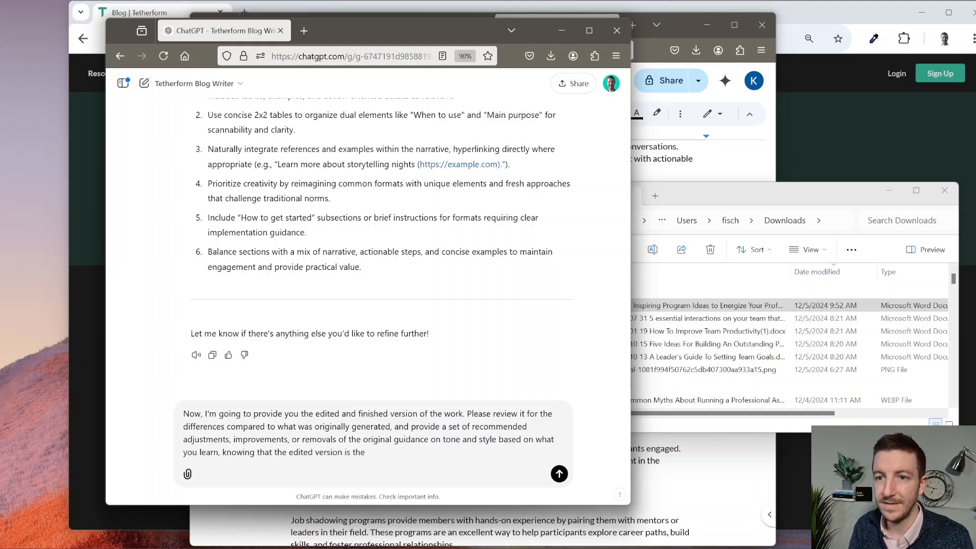
{"action": "type", "text": " desired state of the "}
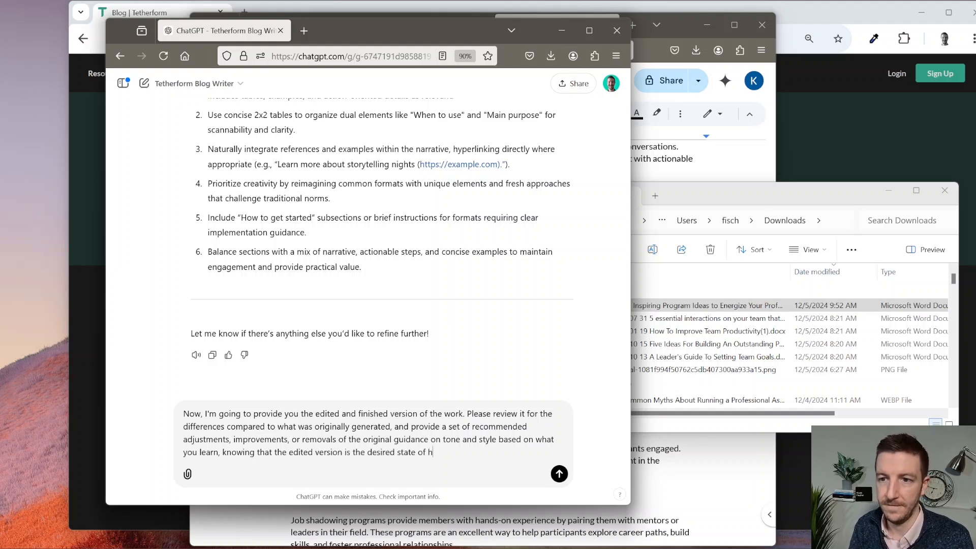
{"action": "type", "text": "content."}
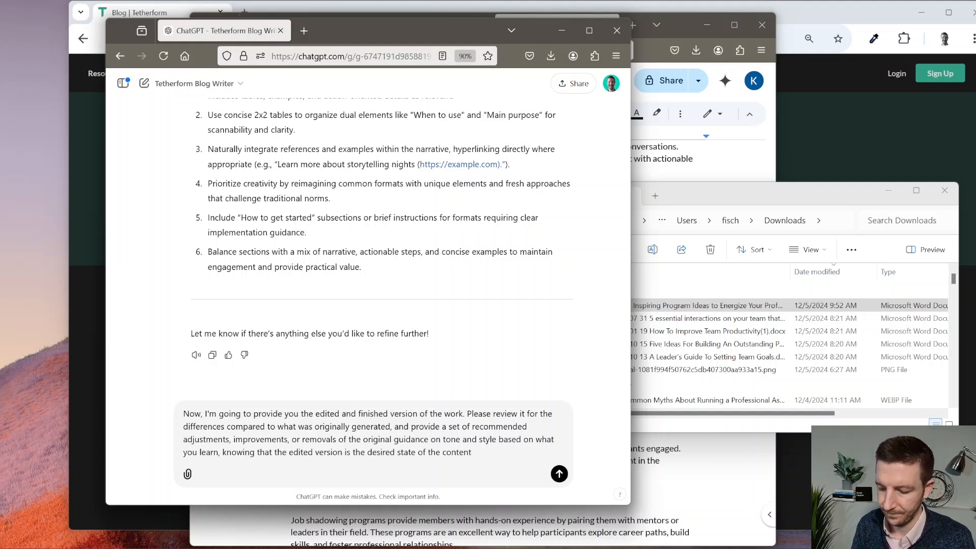
Attach the "25. 12 Inspiring Program Ideas to Energize Your Prof..." Word document from the Downloads folder to the message and send it.
{"action": "left_click", "coordinate": [761, 200]}
{"action": "left_click_drag", "start_coordinate": [660, 306], "coordinate": [325, 468]}
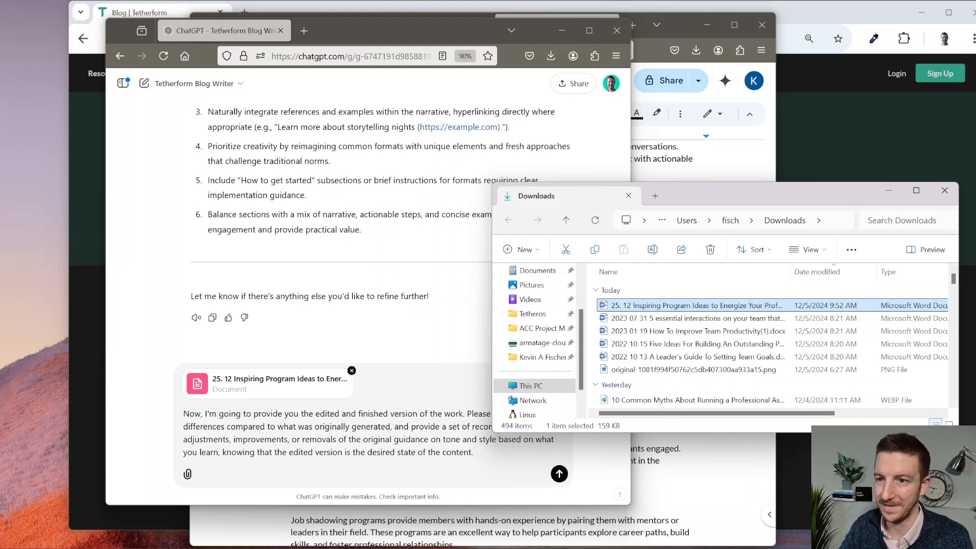
{"action": "left_click", "coordinate": [325, 468]}
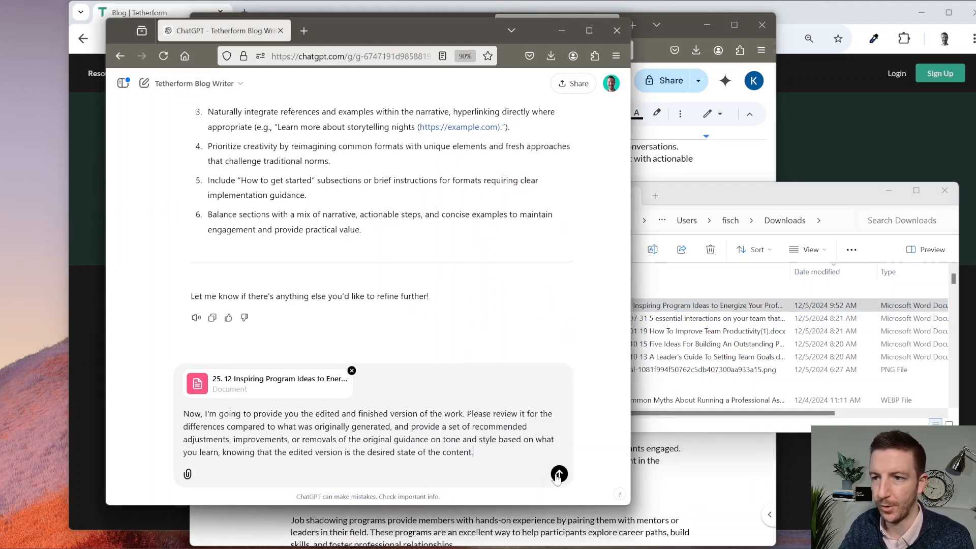
{"action": "left_click", "coordinate": [559, 474]}
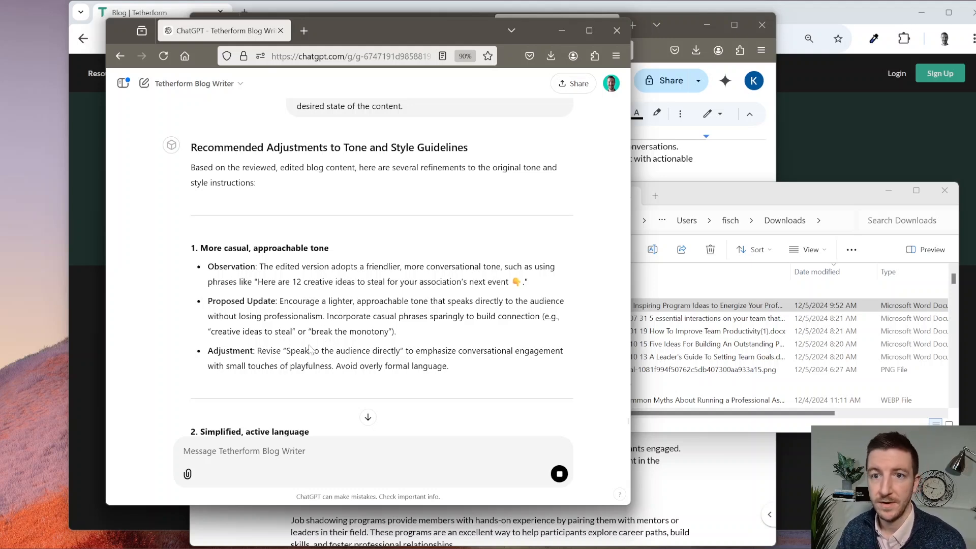
Review the recommended tone and style adjustments, and switch to Google Docs to look over the edited blog post from its beginning.
{"action": "scroll", "coordinate": [306, 351], "scroll_direction": "down", "scroll_amount": 8}
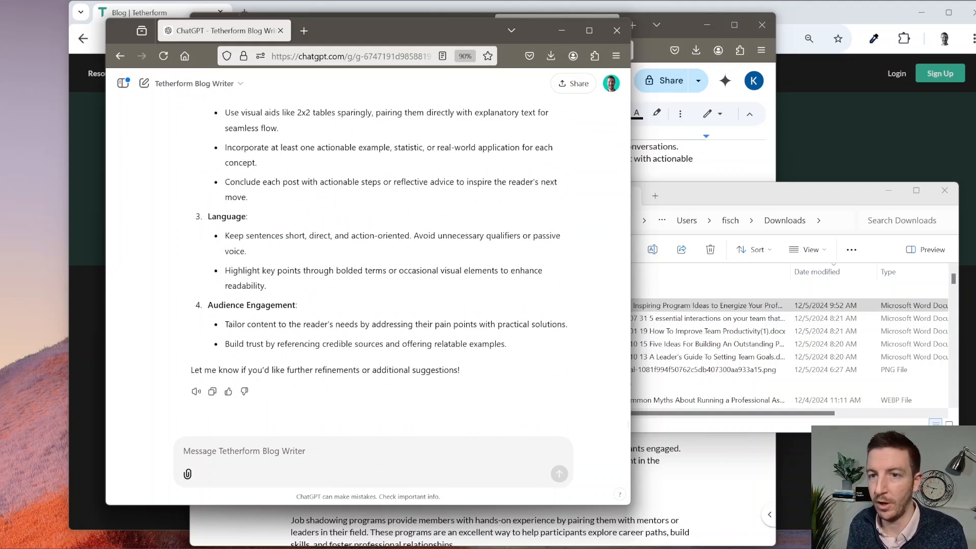
{"action": "scroll", "coordinate": [381, 264], "scroll_direction": "up", "scroll_amount": 10}
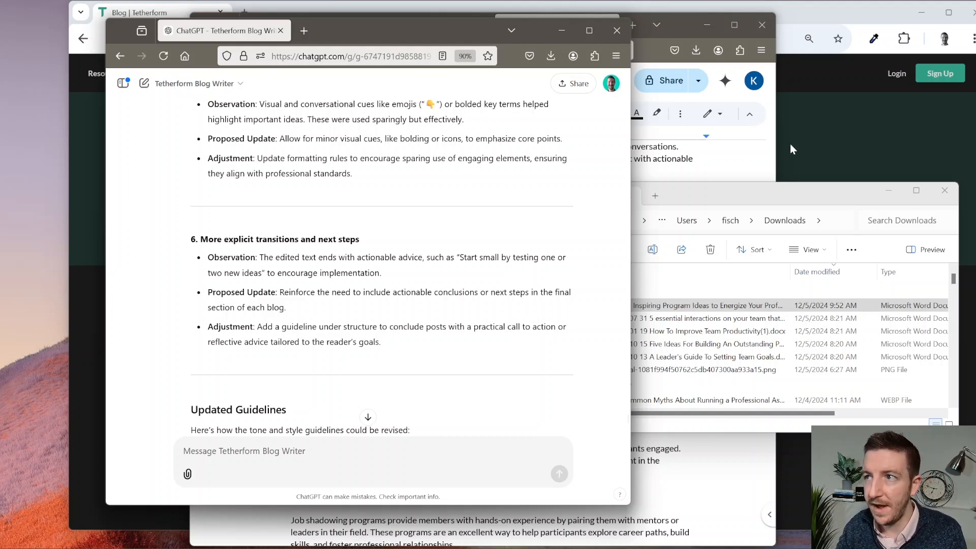
{"action": "left_click", "coordinate": [774, 144]}
{"action": "scroll", "coordinate": [495, 341], "scroll_direction": "up", "scroll_amount": 20}
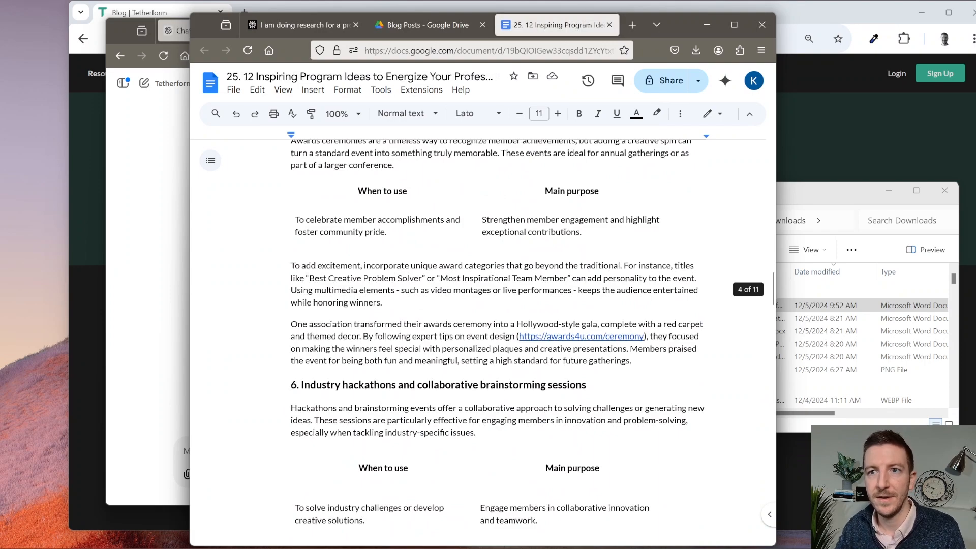
{"action": "scroll", "coordinate": [496, 341], "scroll_direction": "up", "scroll_amount": 10}
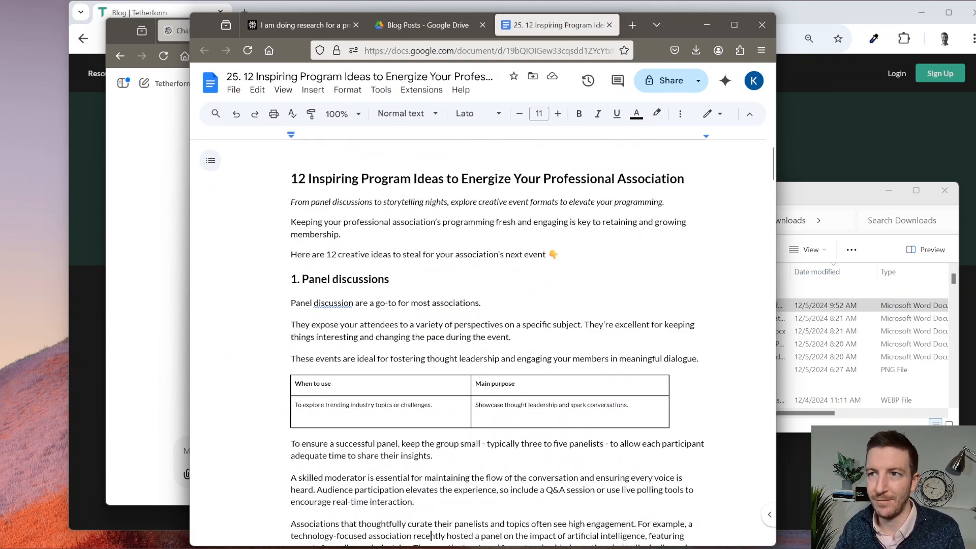
{"action": "scroll", "coordinate": [496, 340], "scroll_direction": "down", "scroll_amount": 20}
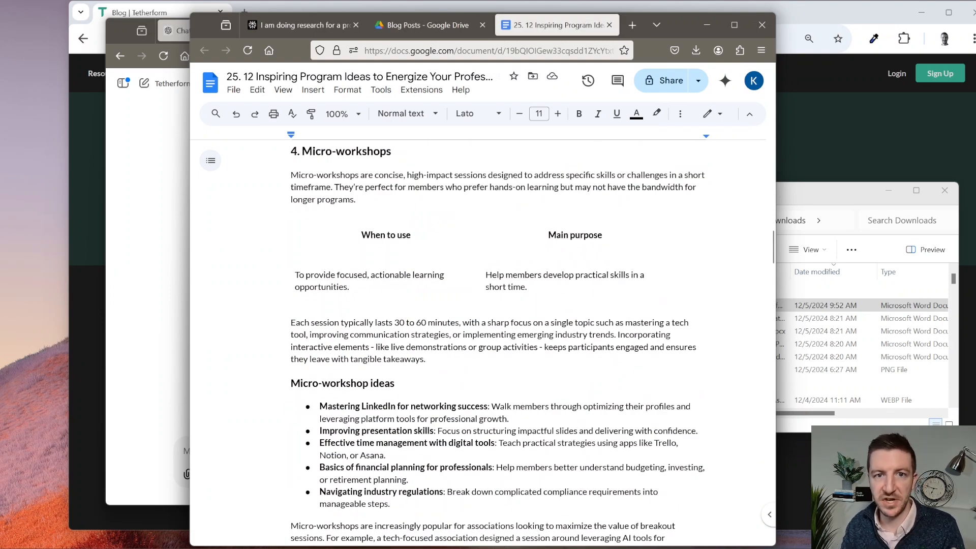